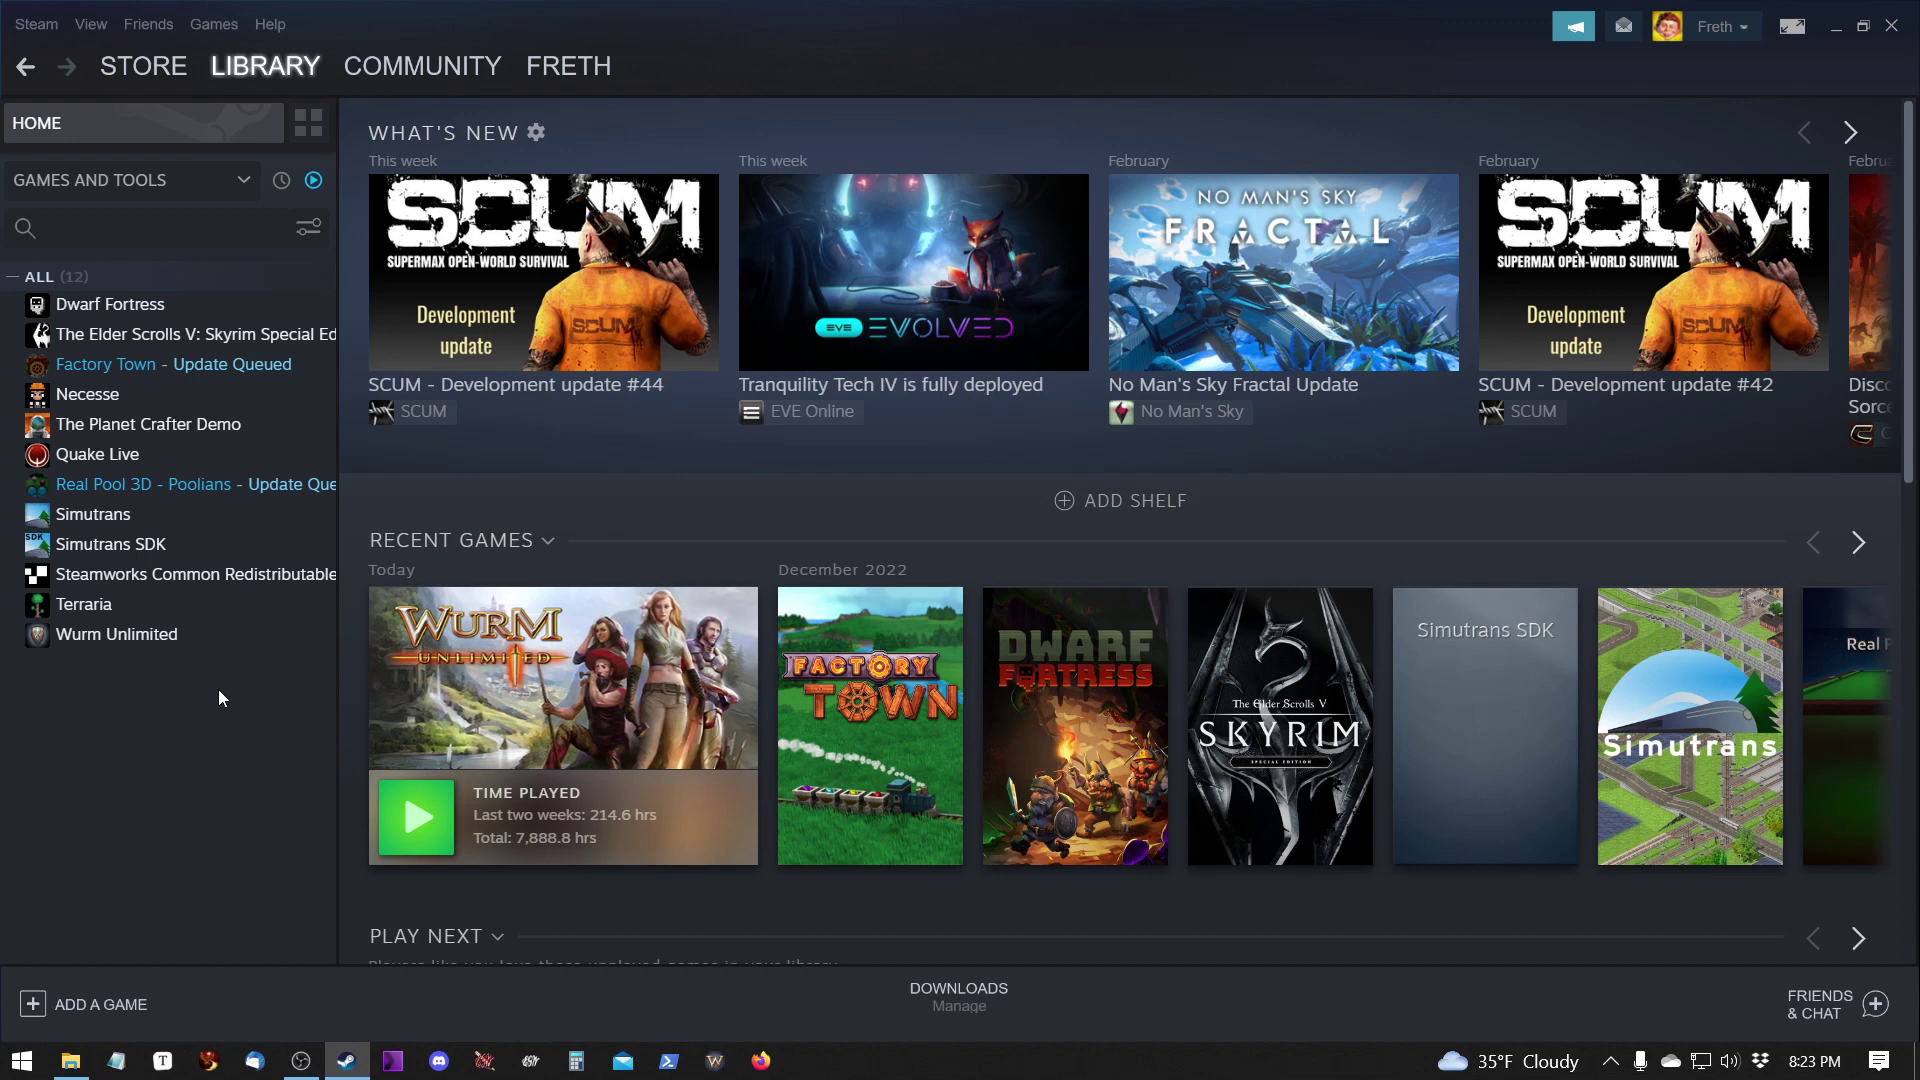
From Wurm Unlimited's Steam Properties > Local Files, browse to its 14-item install folder in File Explorer.
right_click(163, 648)
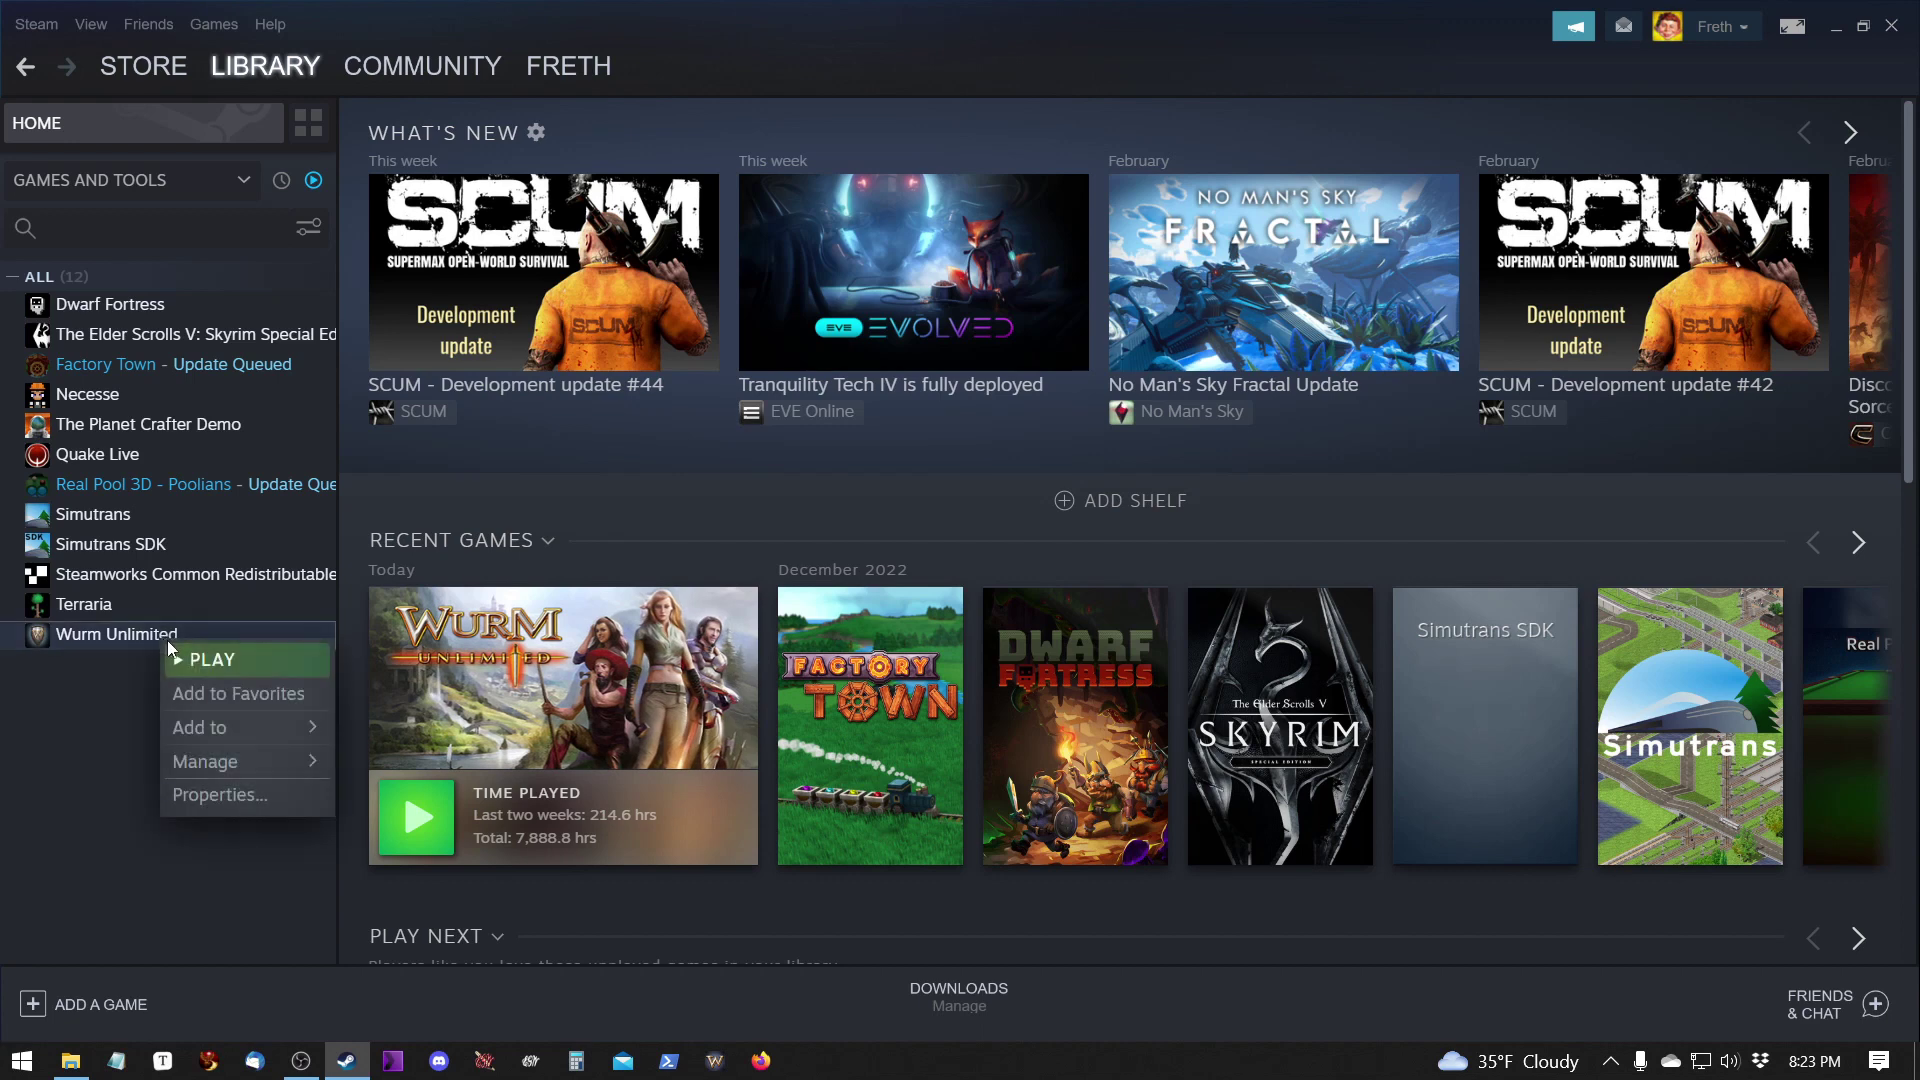
mouse_move(215, 761)
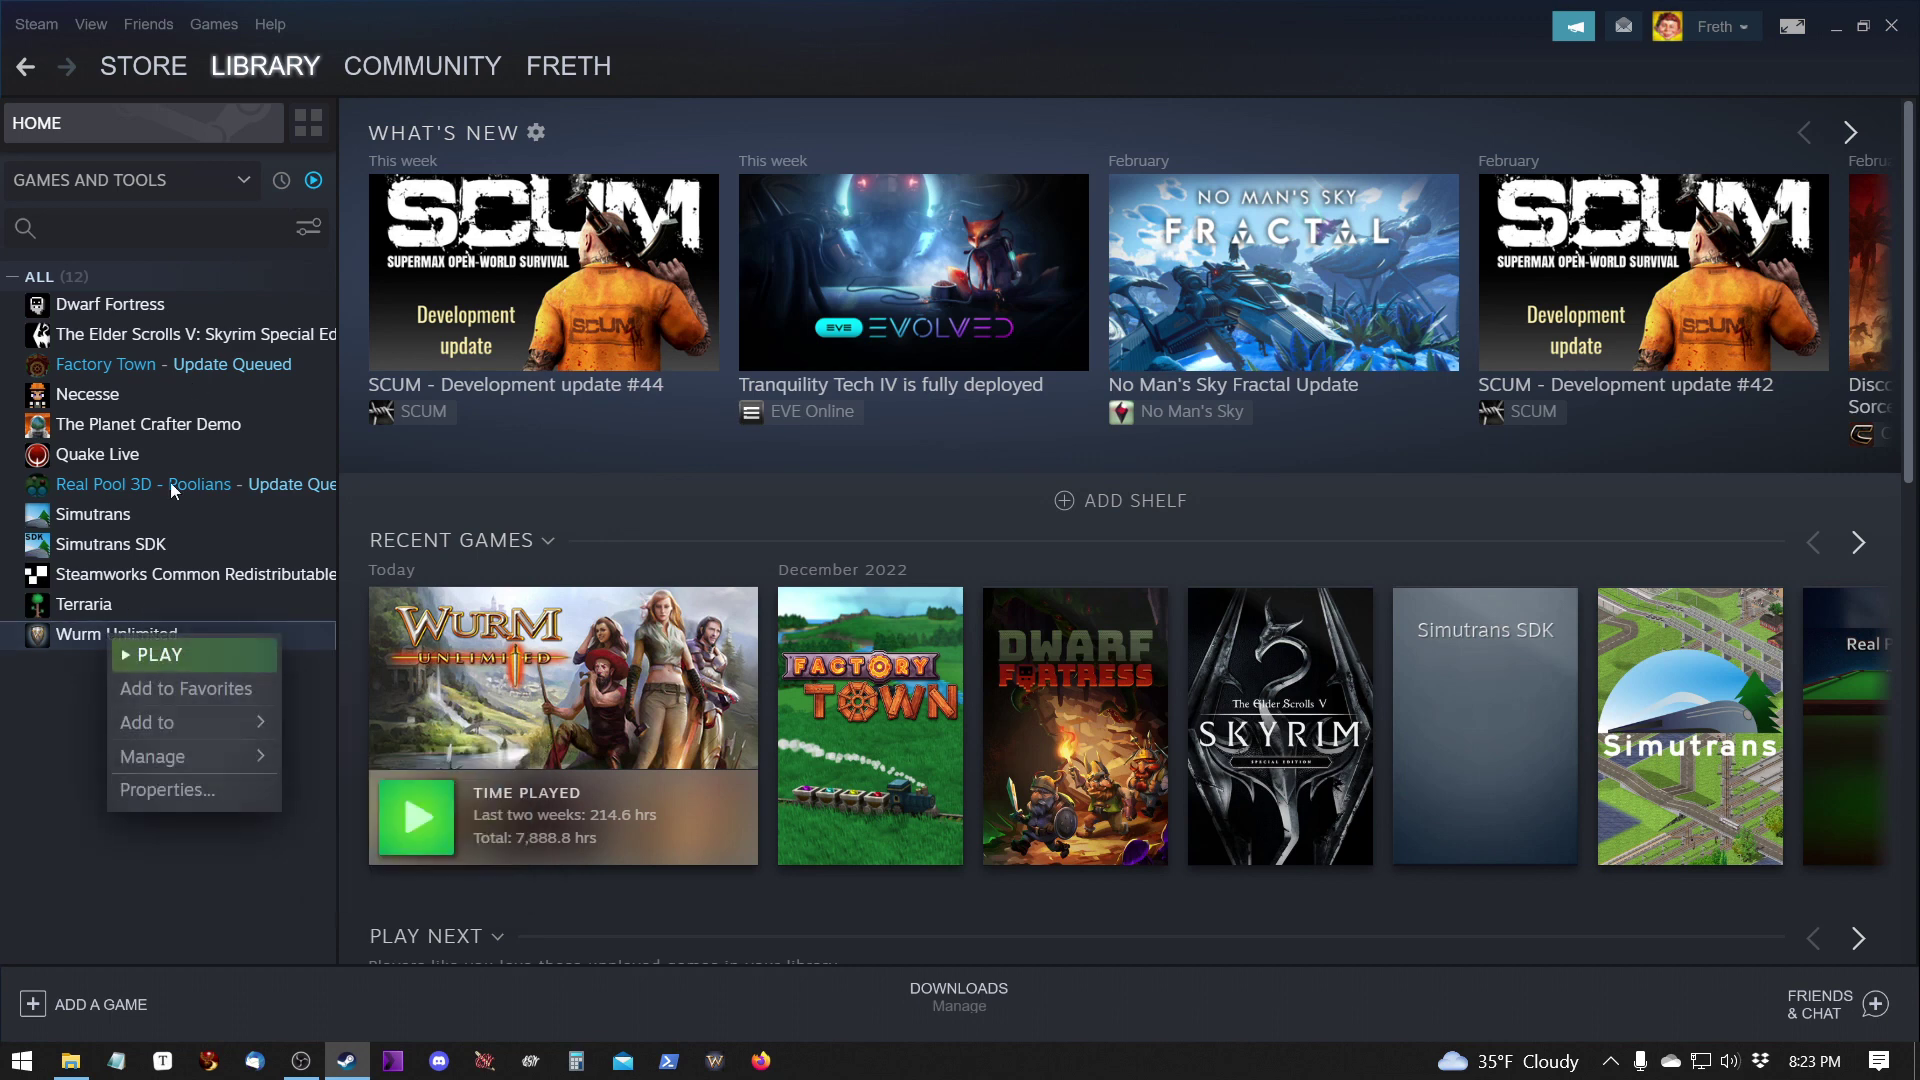
click(267, 160)
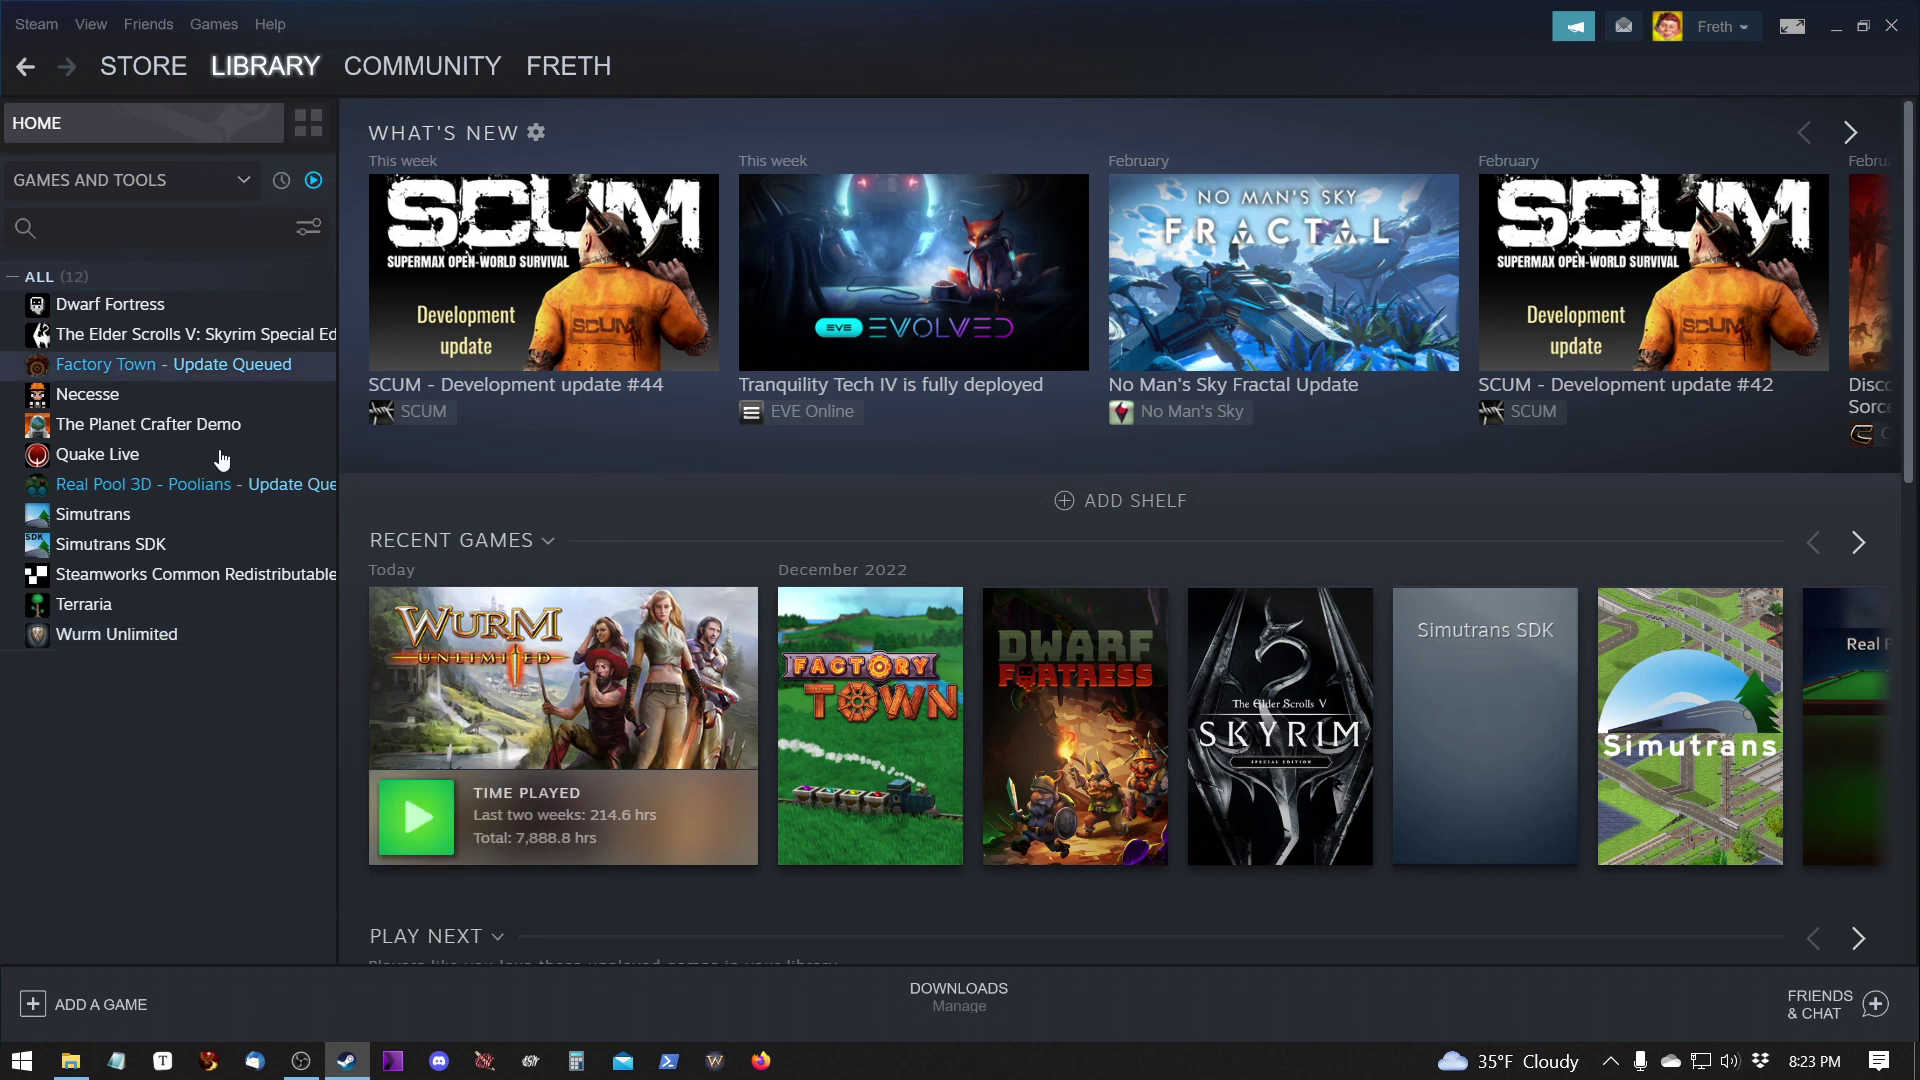
right_click(150, 636)
click(205, 790)
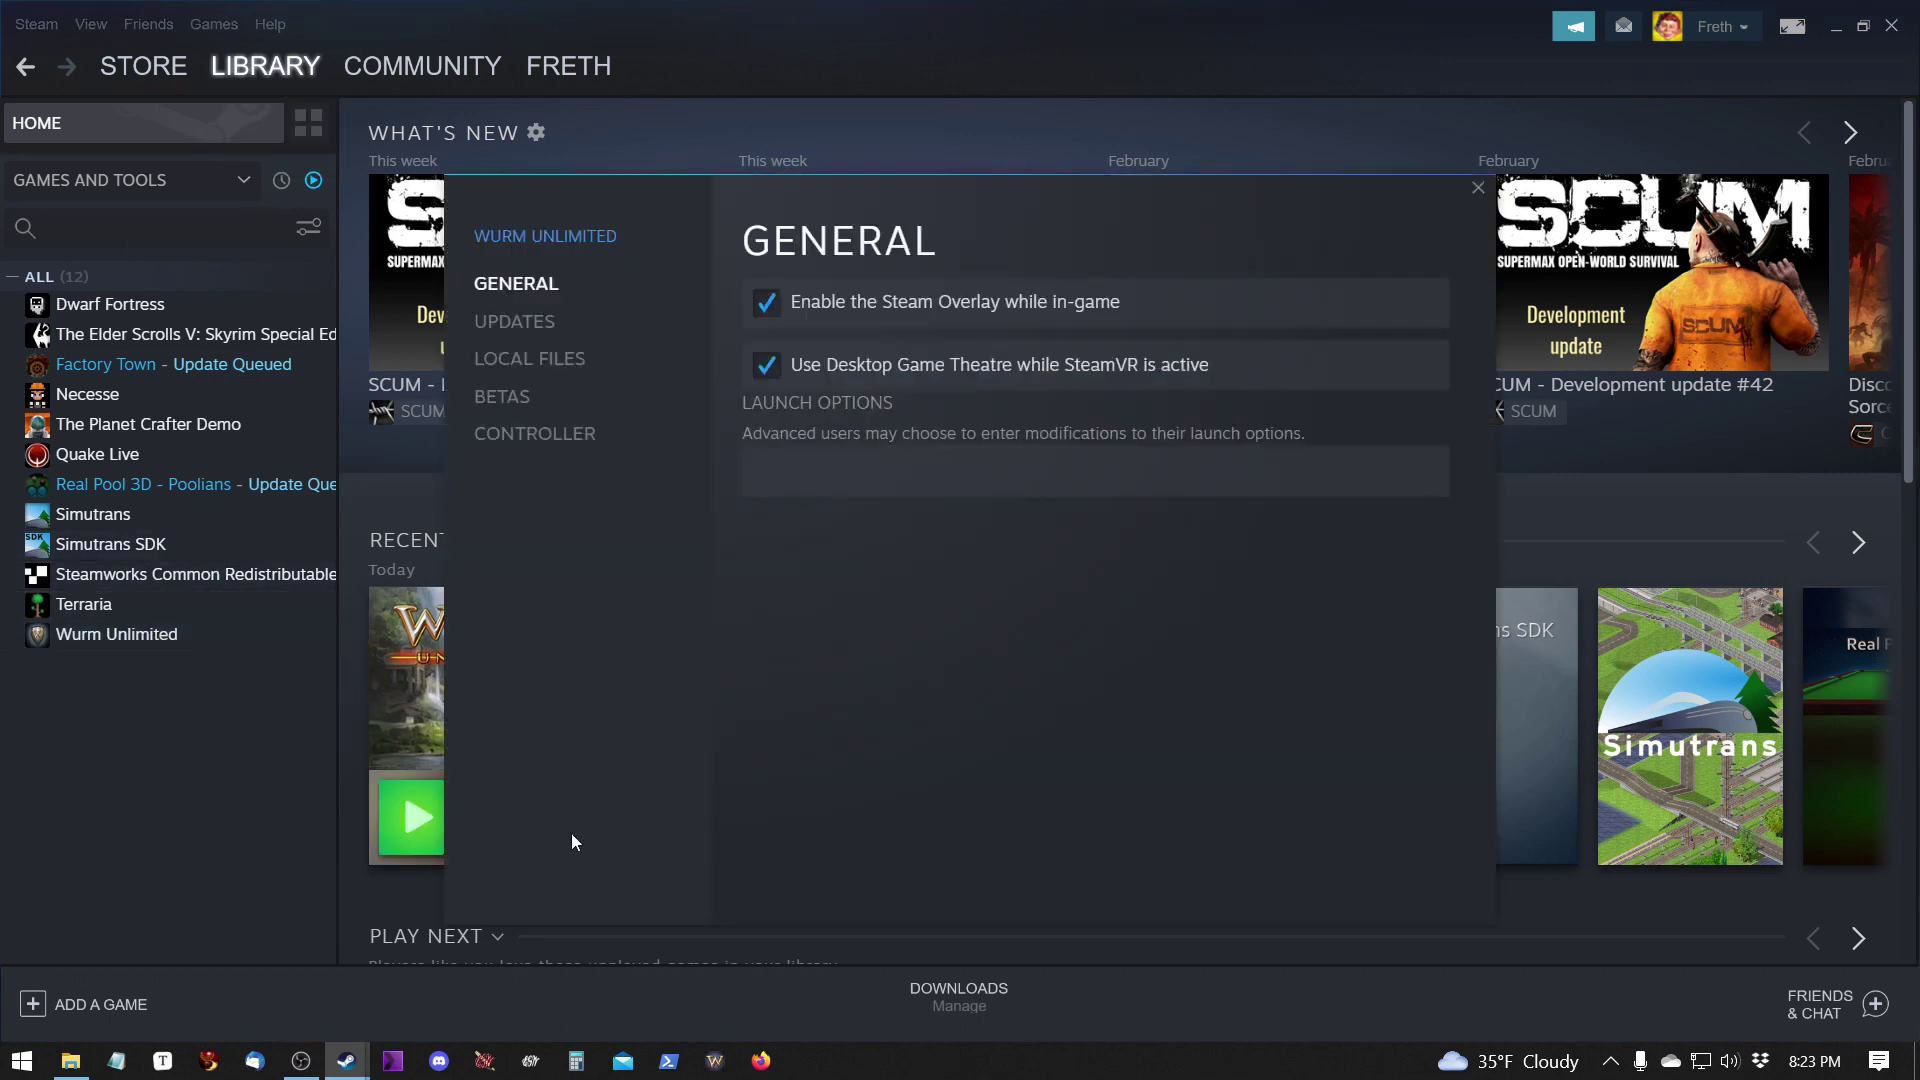
click(515, 362)
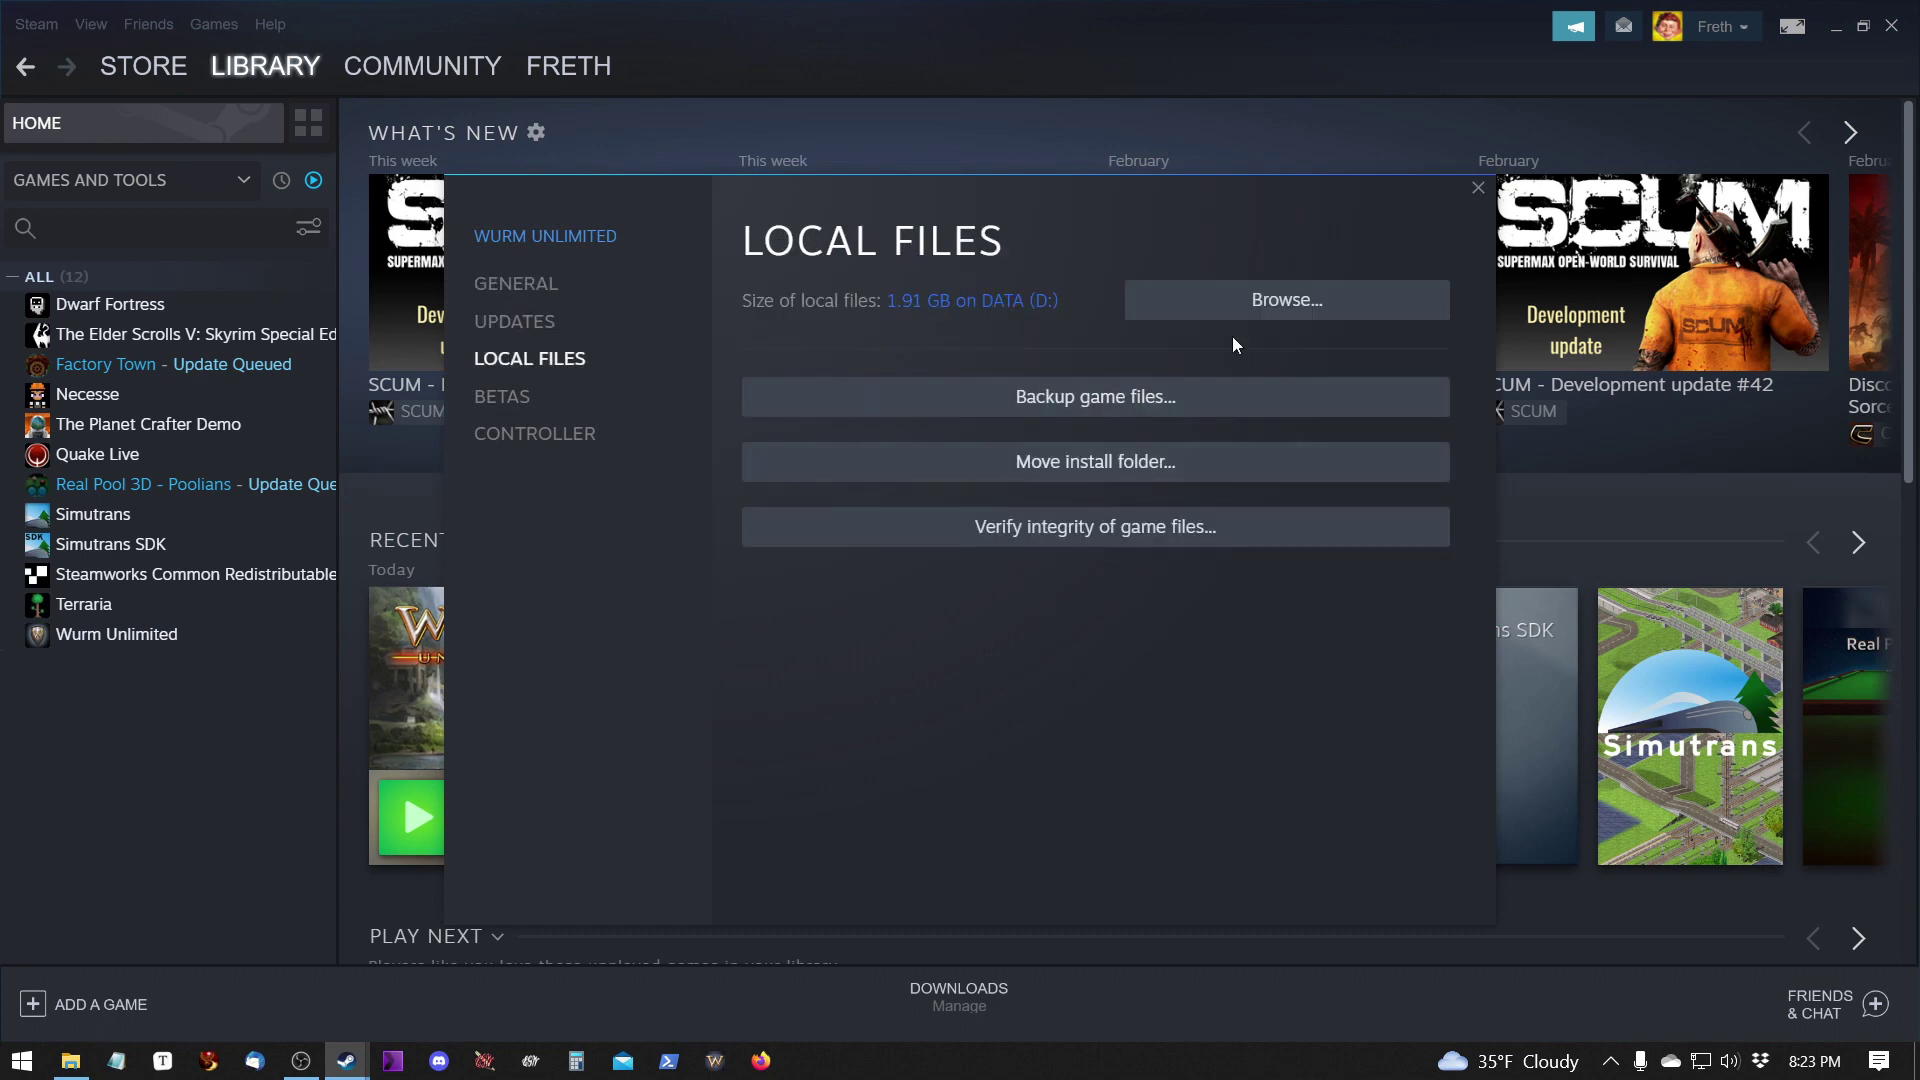
click(1245, 305)
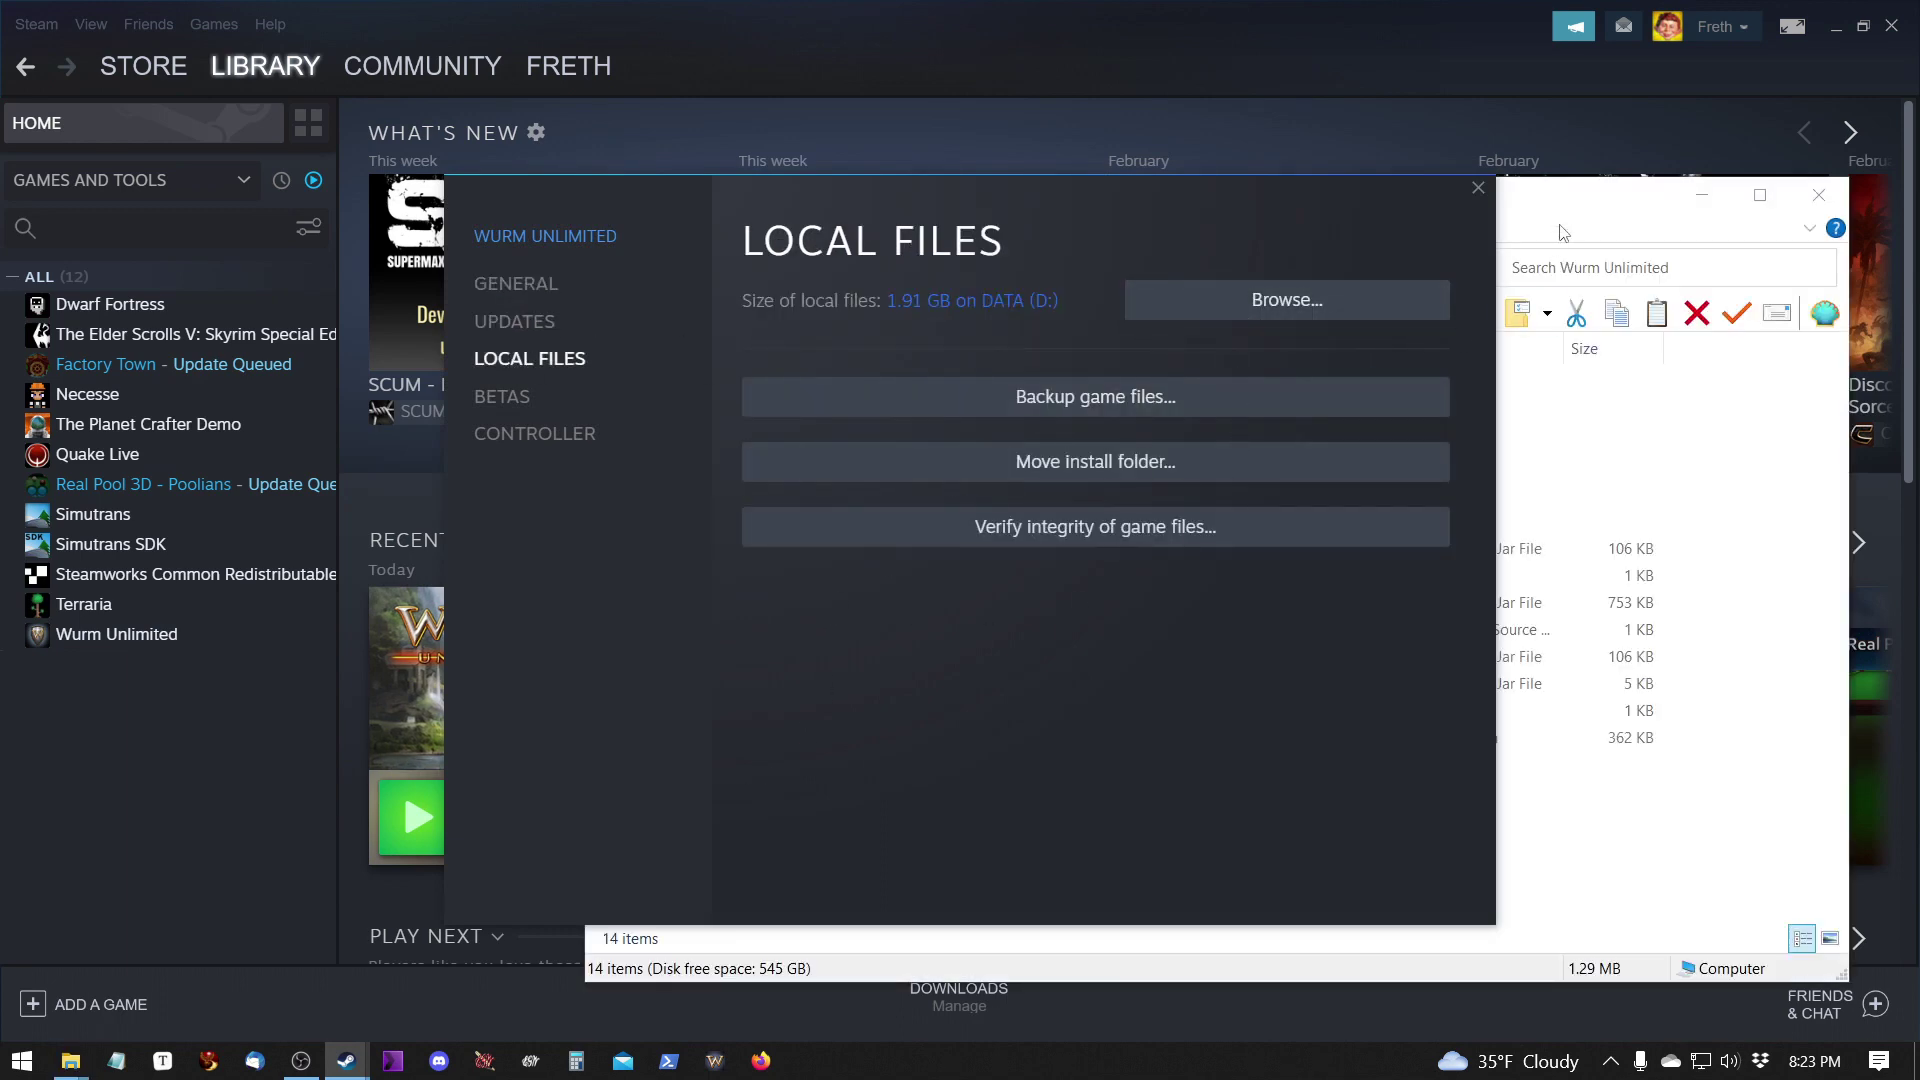
click(1563, 232)
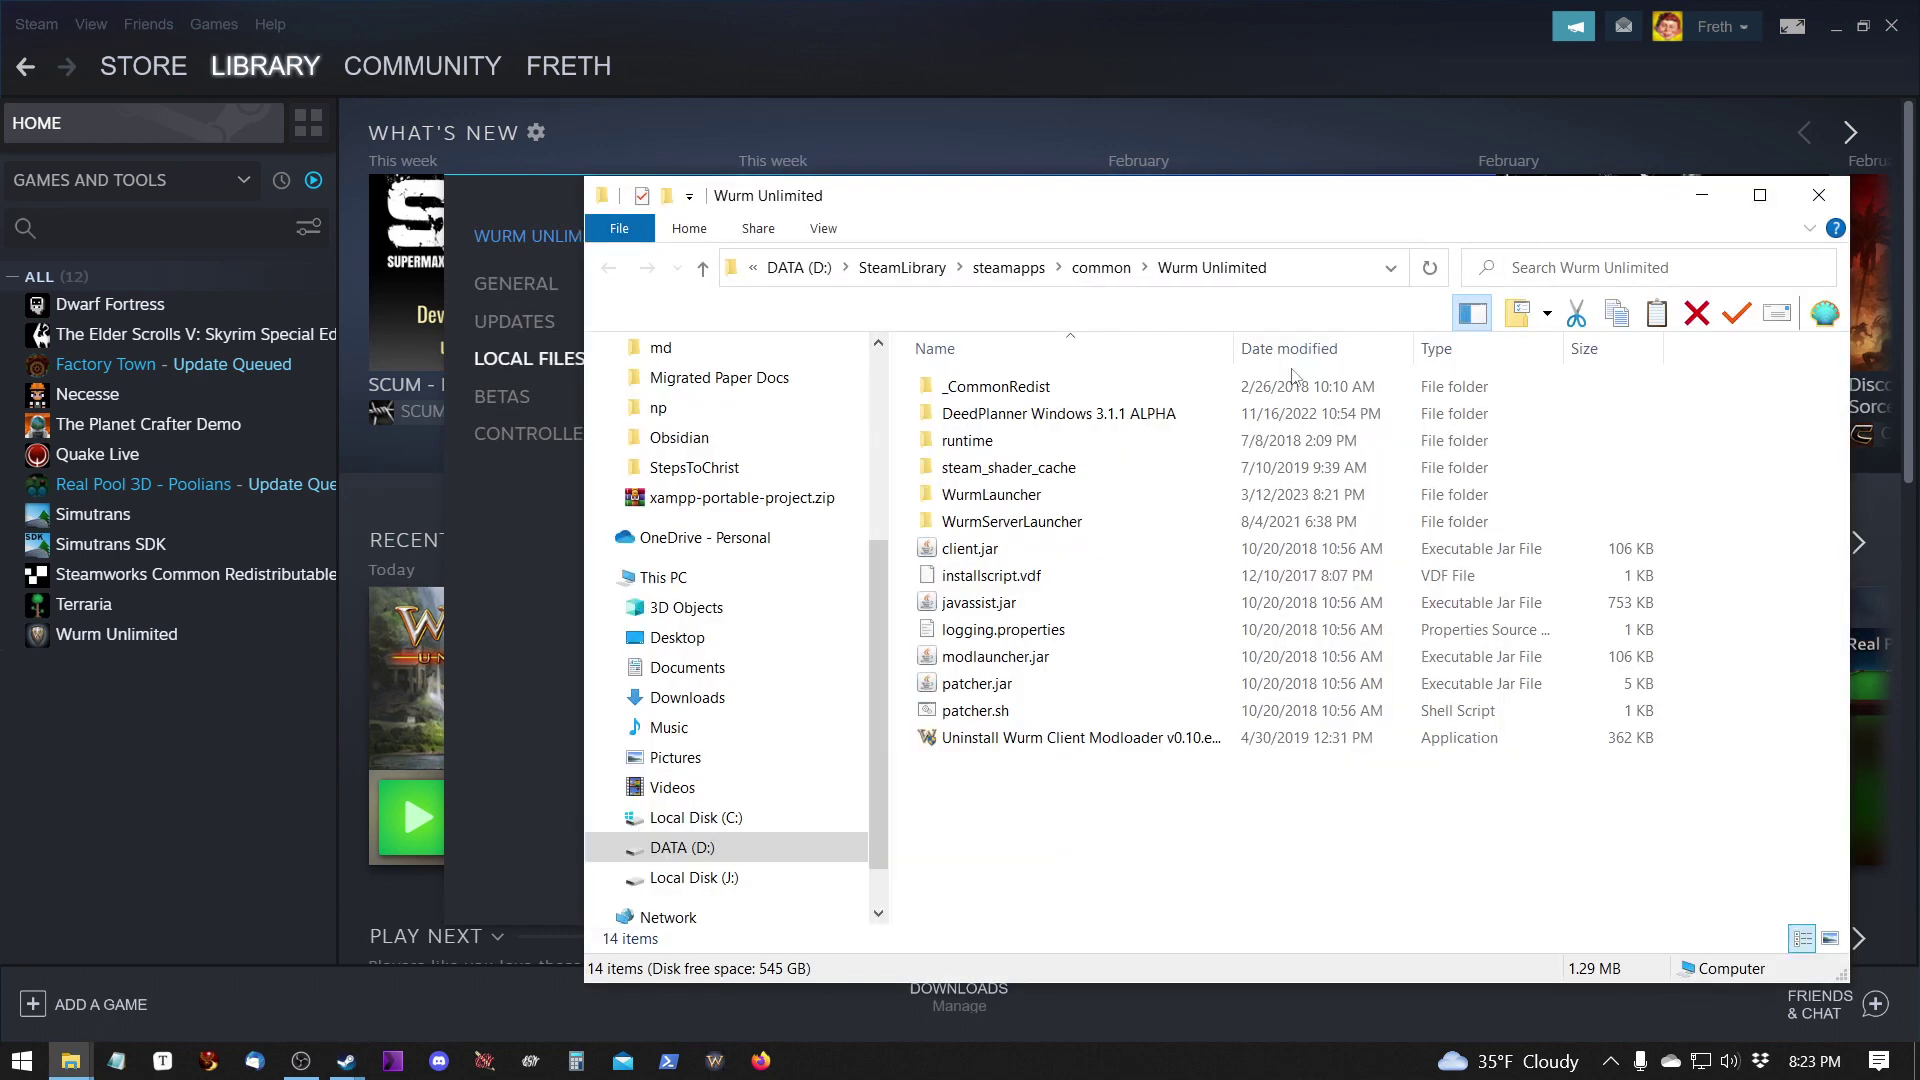
Open the WurmLauncher folder and look over client.log.1–3 and CustomClientRender.properties.
double_click(978, 502)
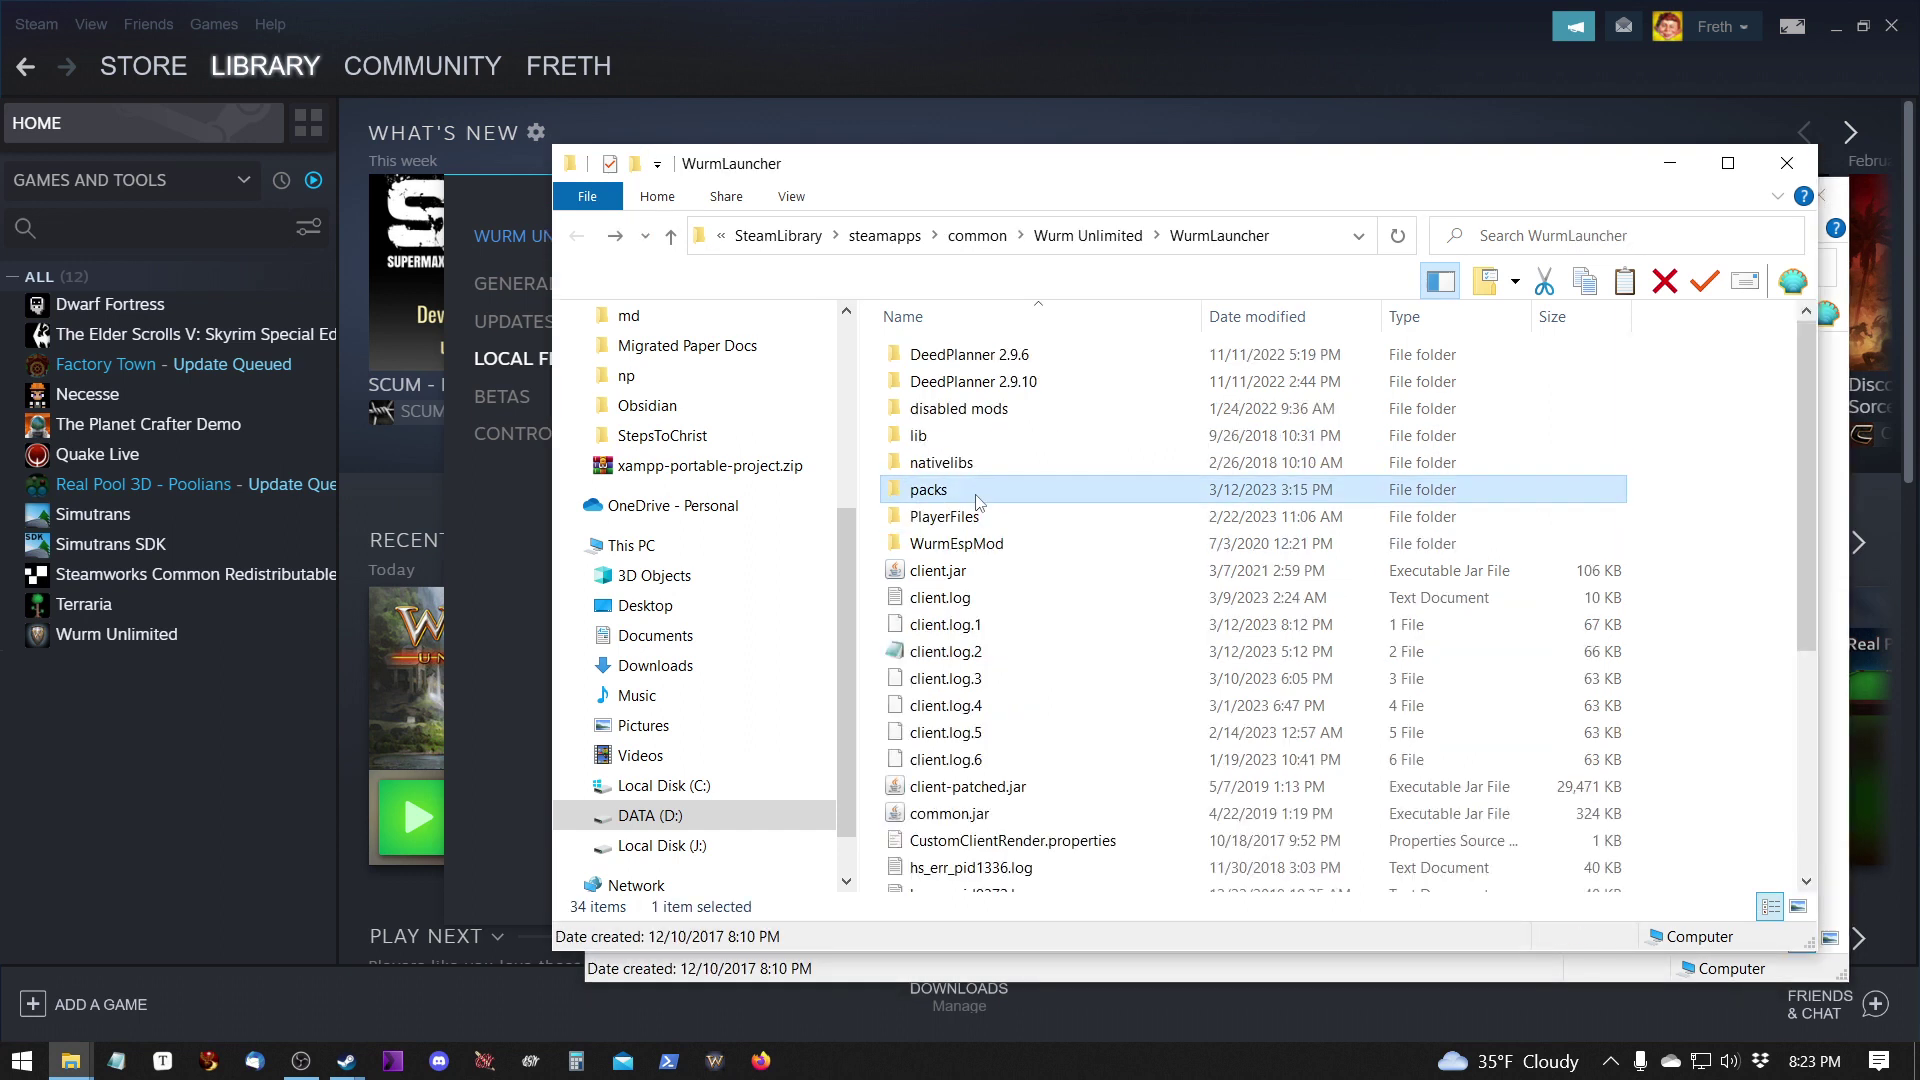
click(1080, 632)
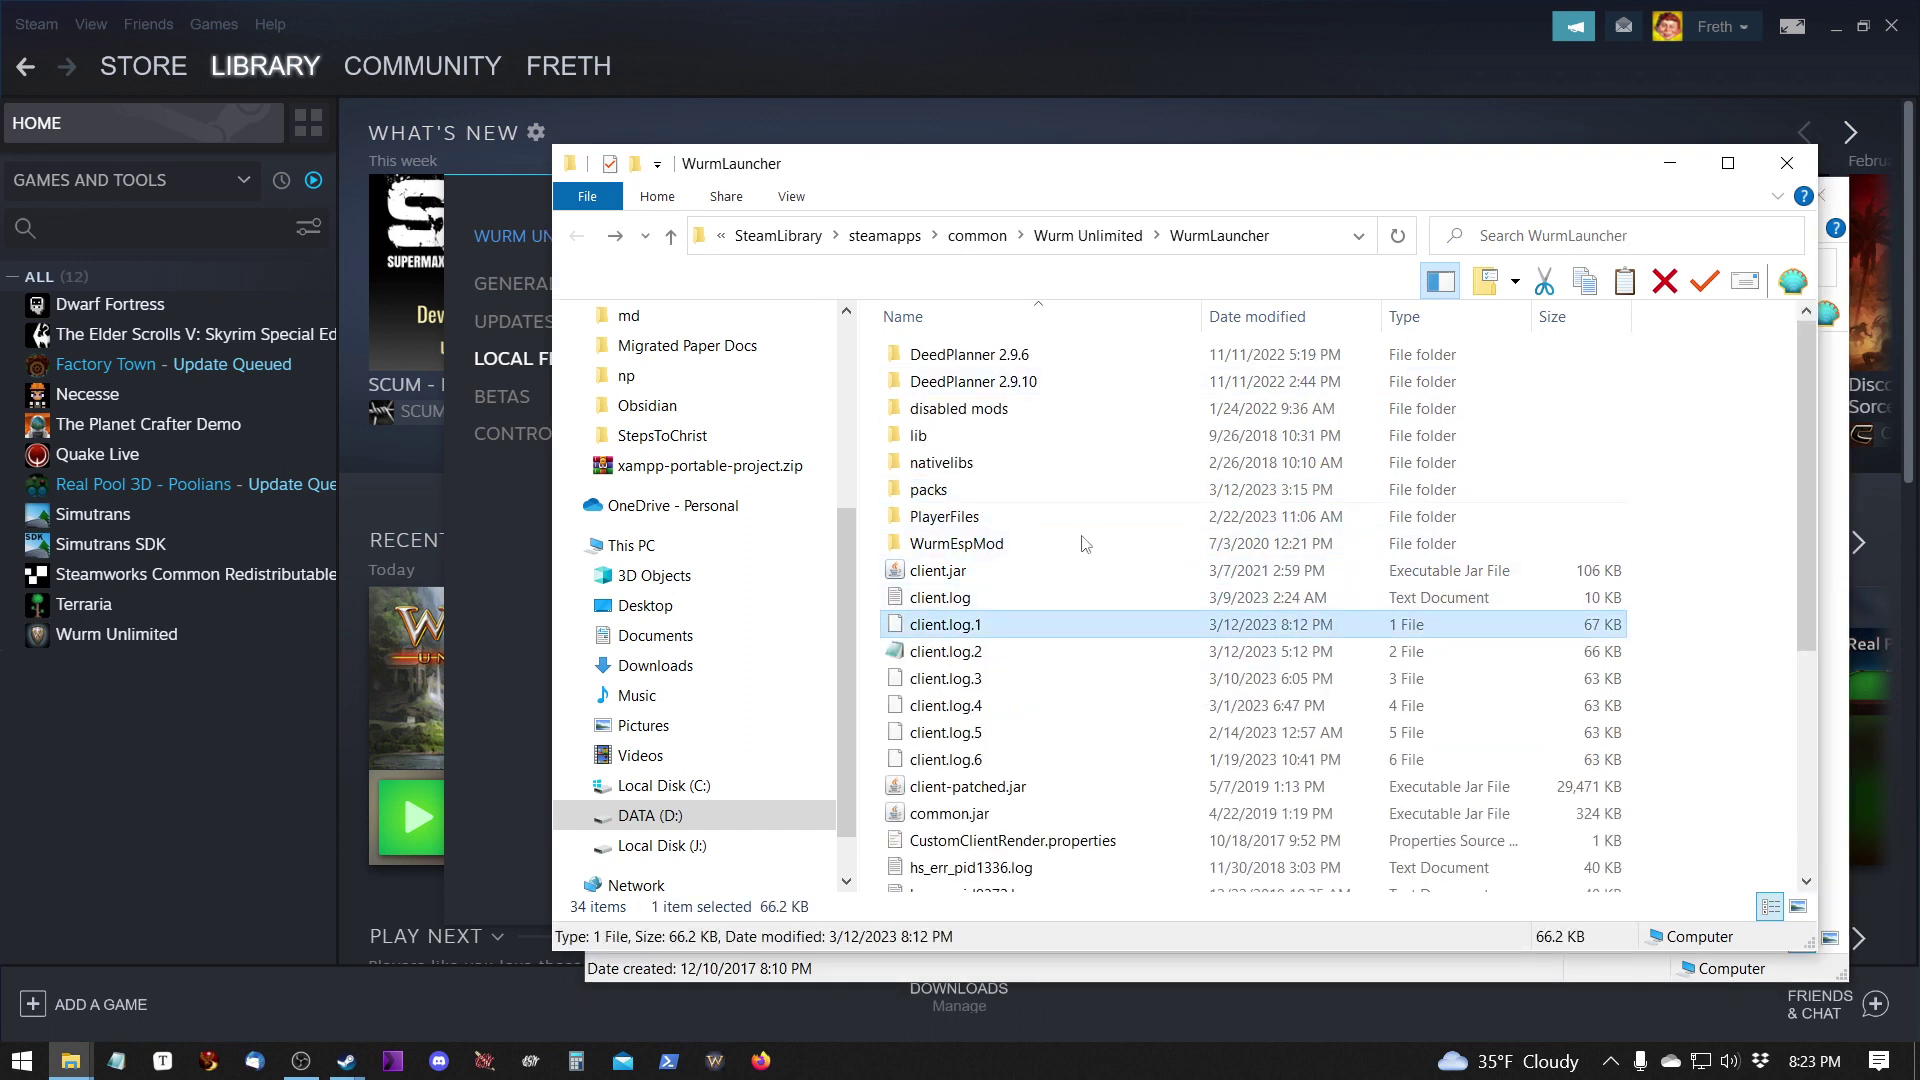
click(1007, 843)
click(1080, 652)
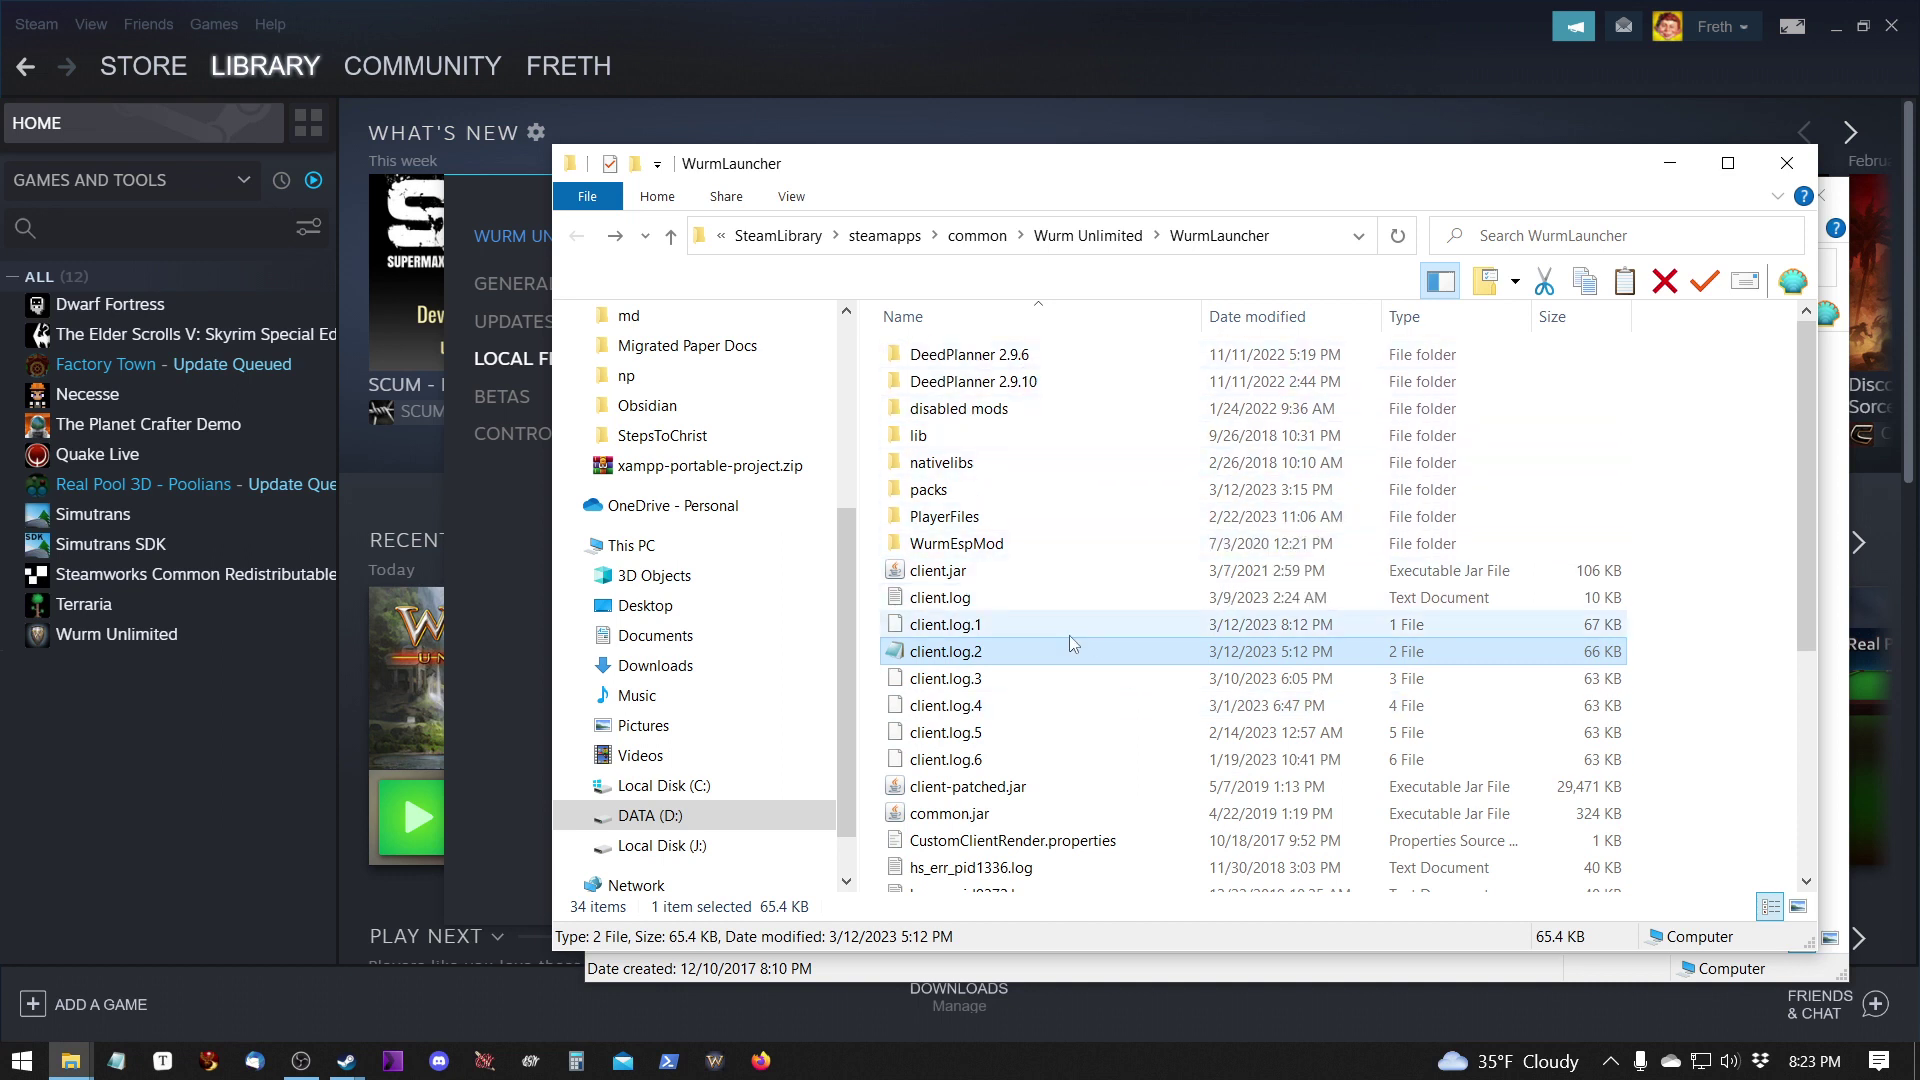
click(1080, 680)
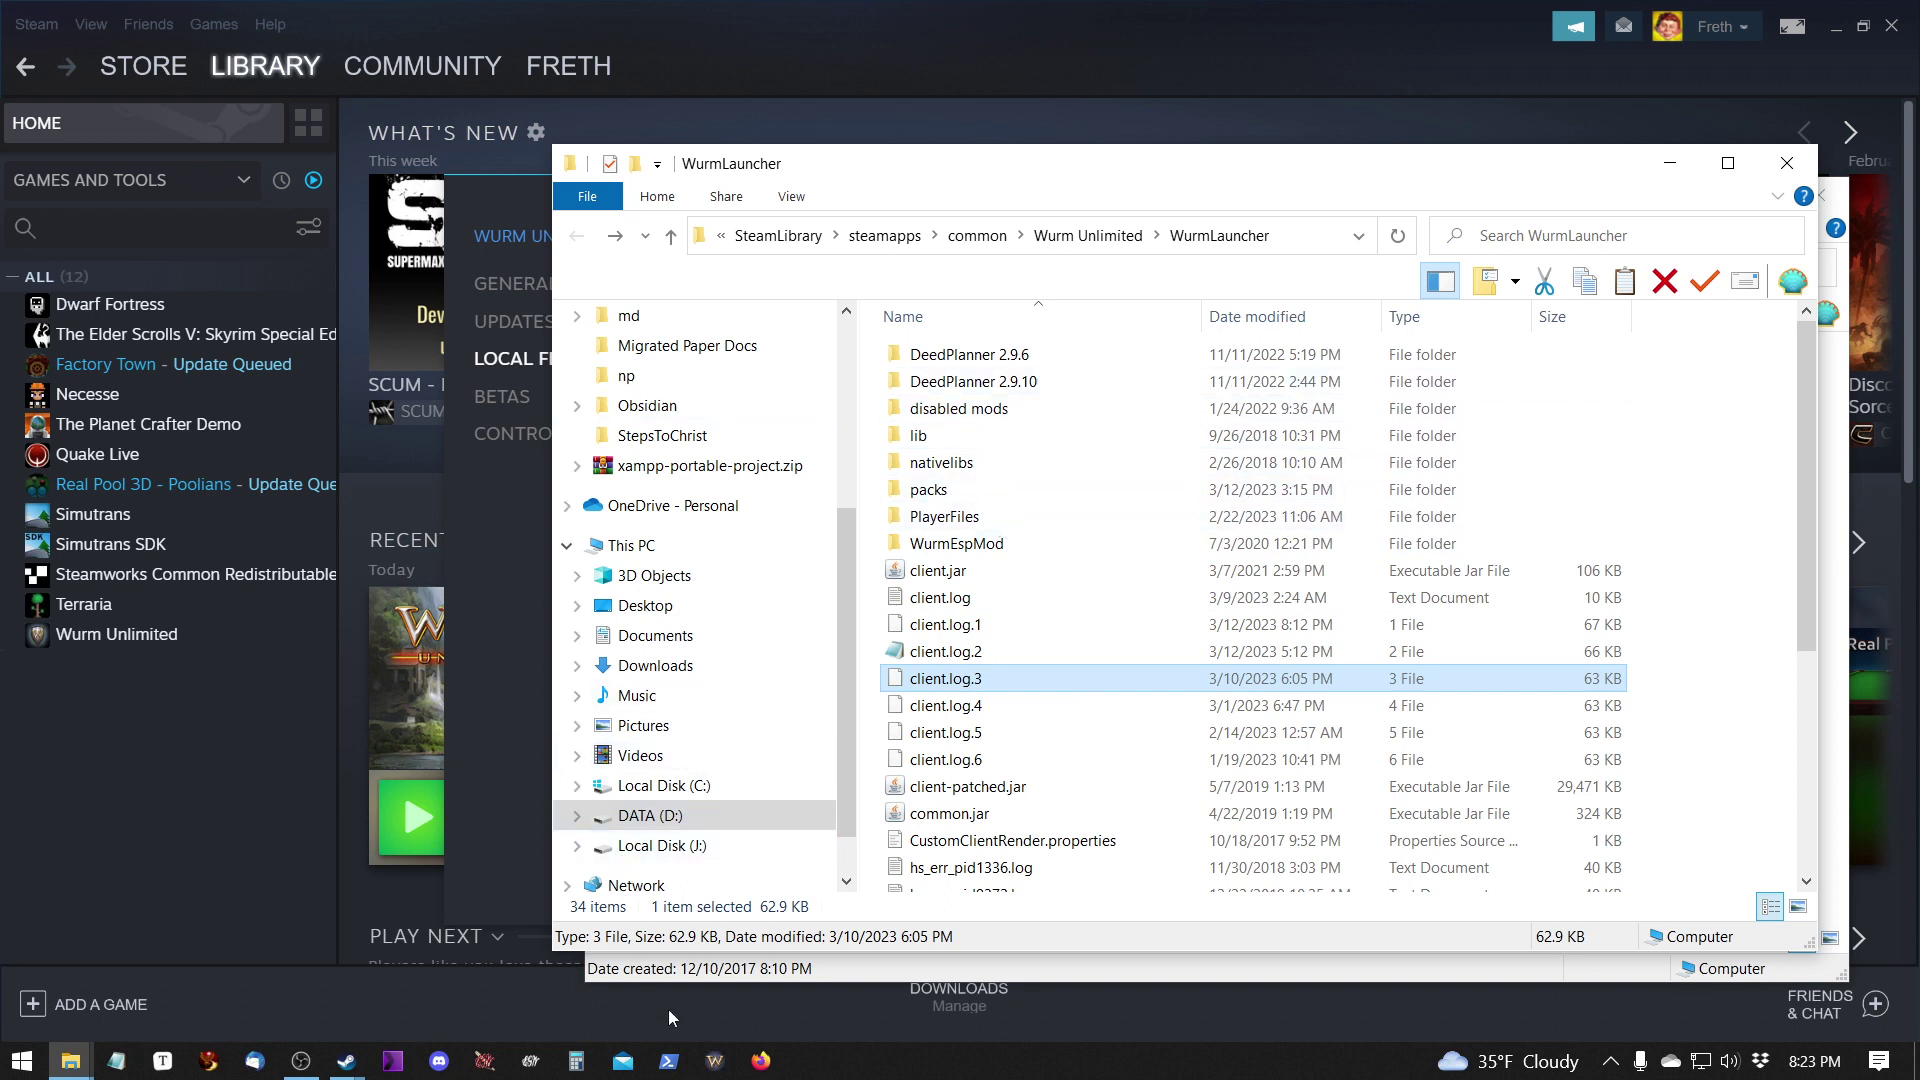
click(761, 1060)
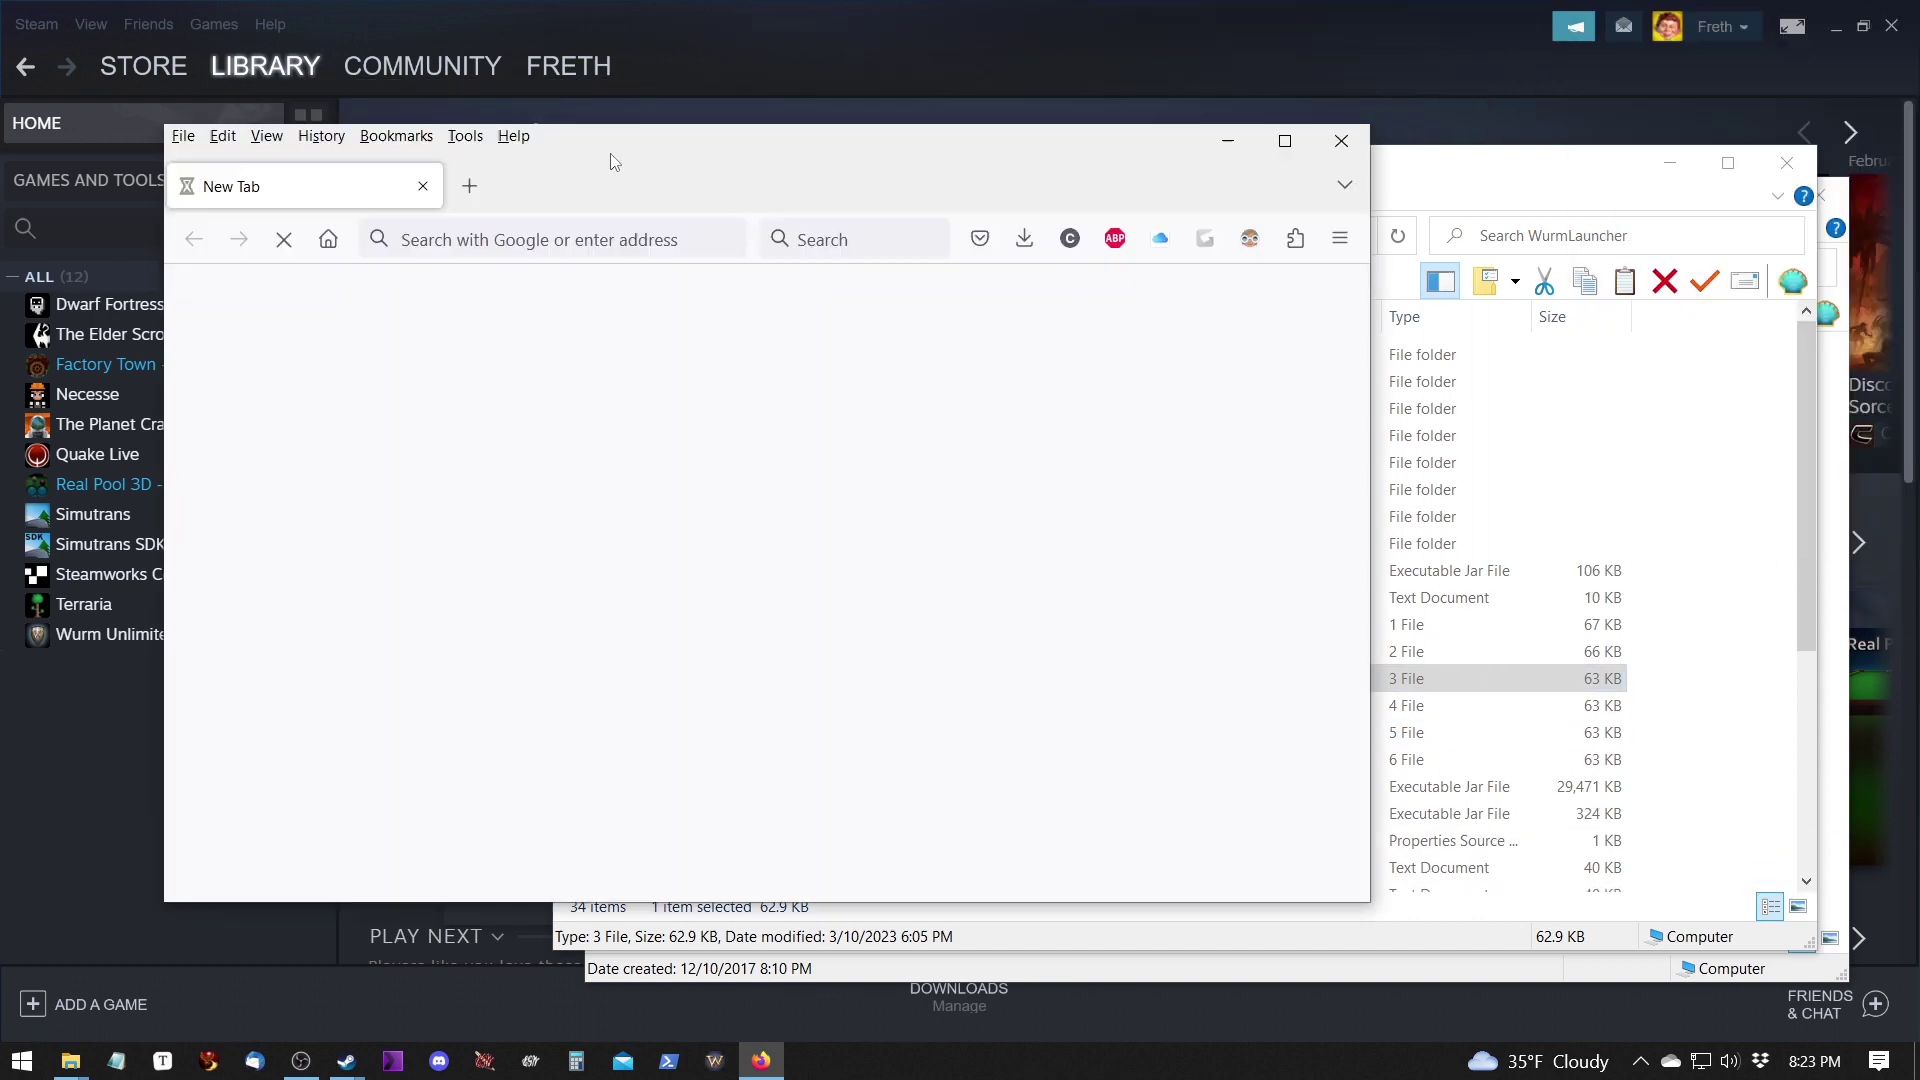
Maximize Firefox, load freth.us/player and open the How to Install Mods page.
click(1285, 140)
click(611, 122)
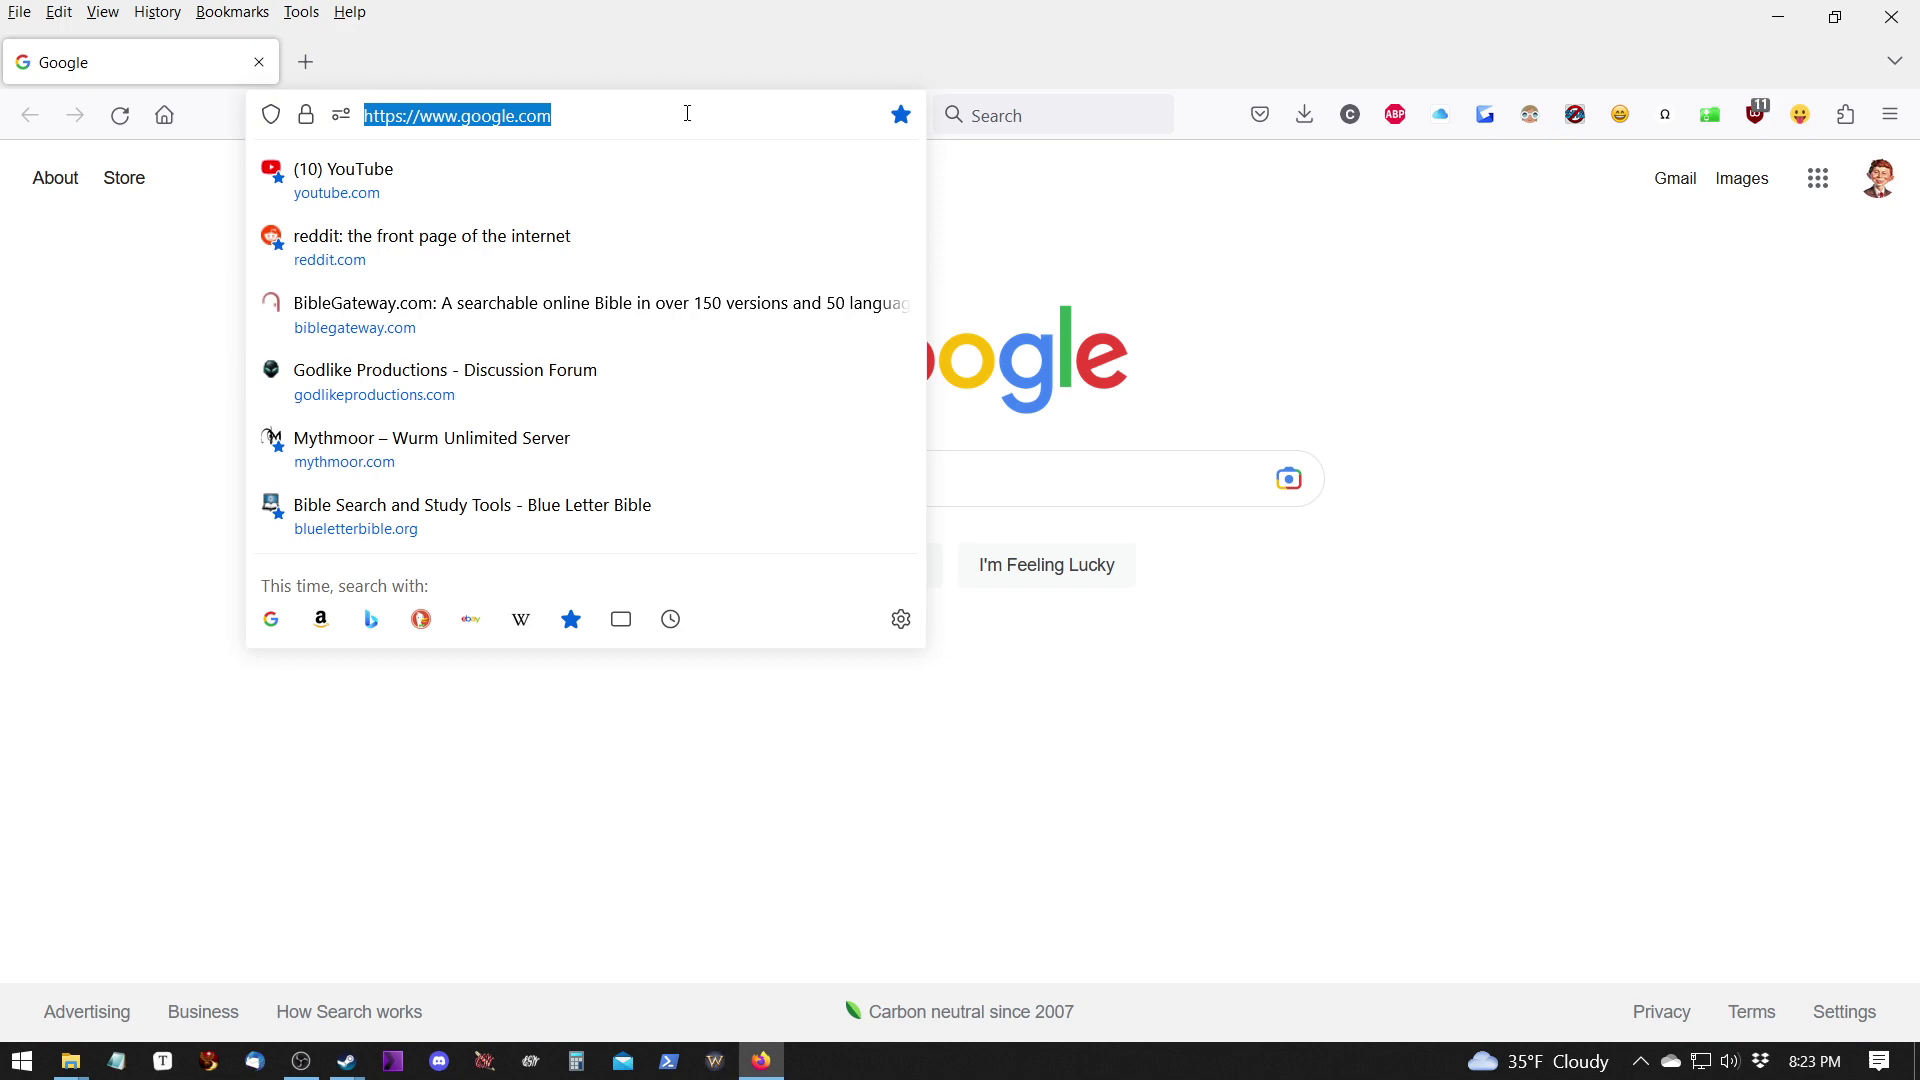
text(freth.us/)
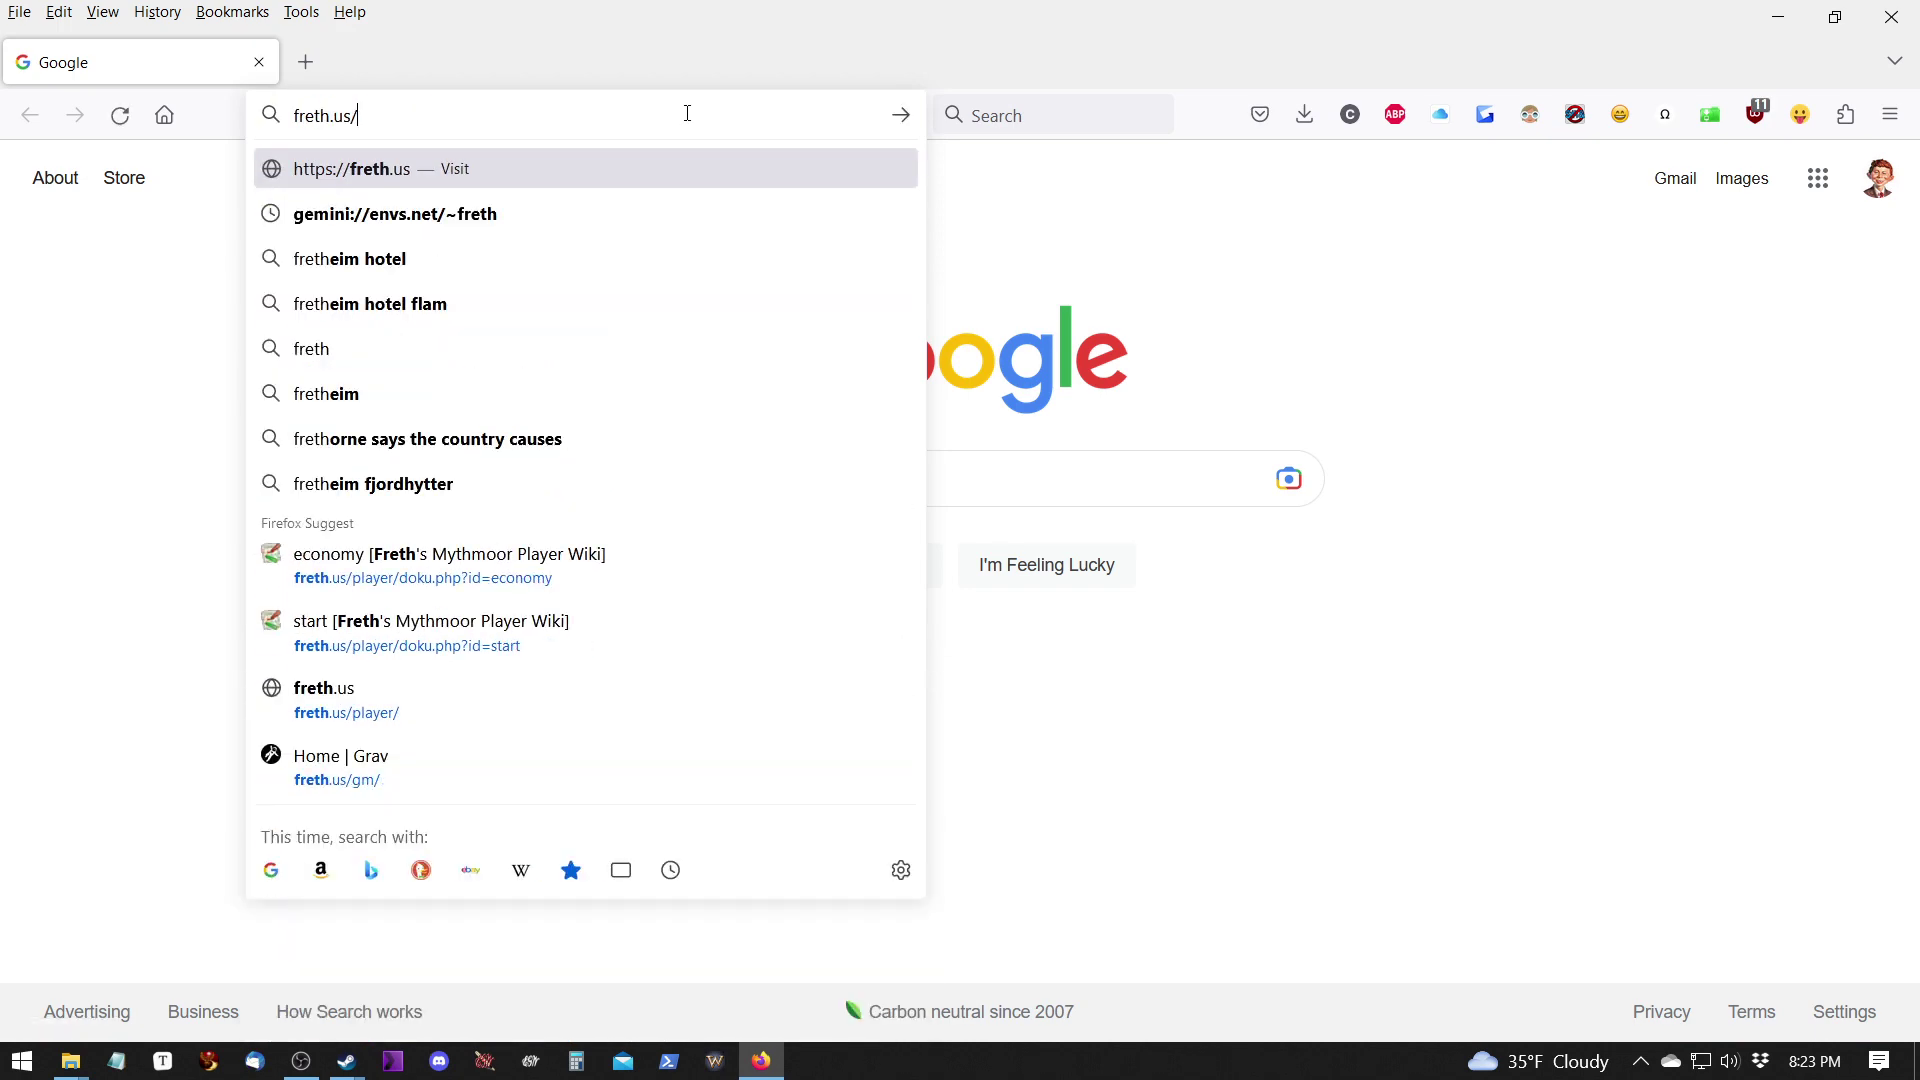
text(player/)
key(Return)
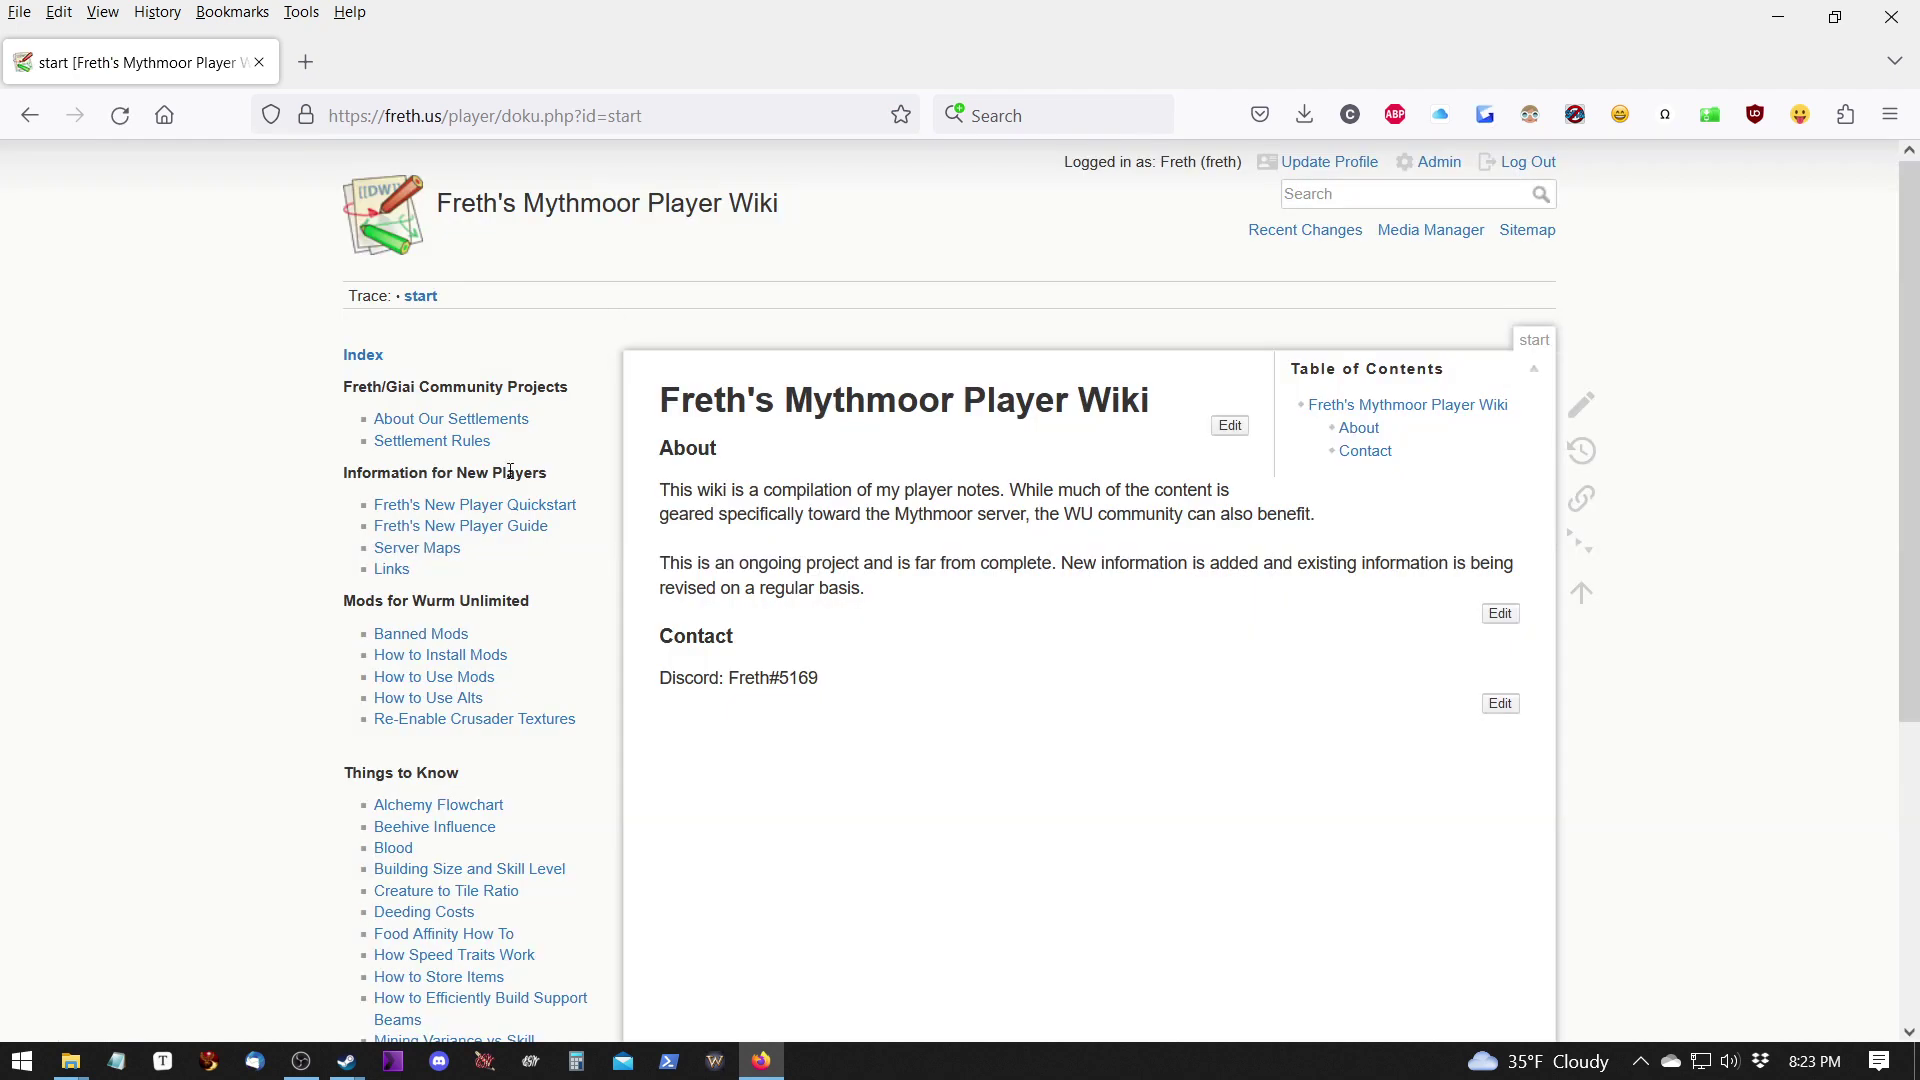
click(467, 666)
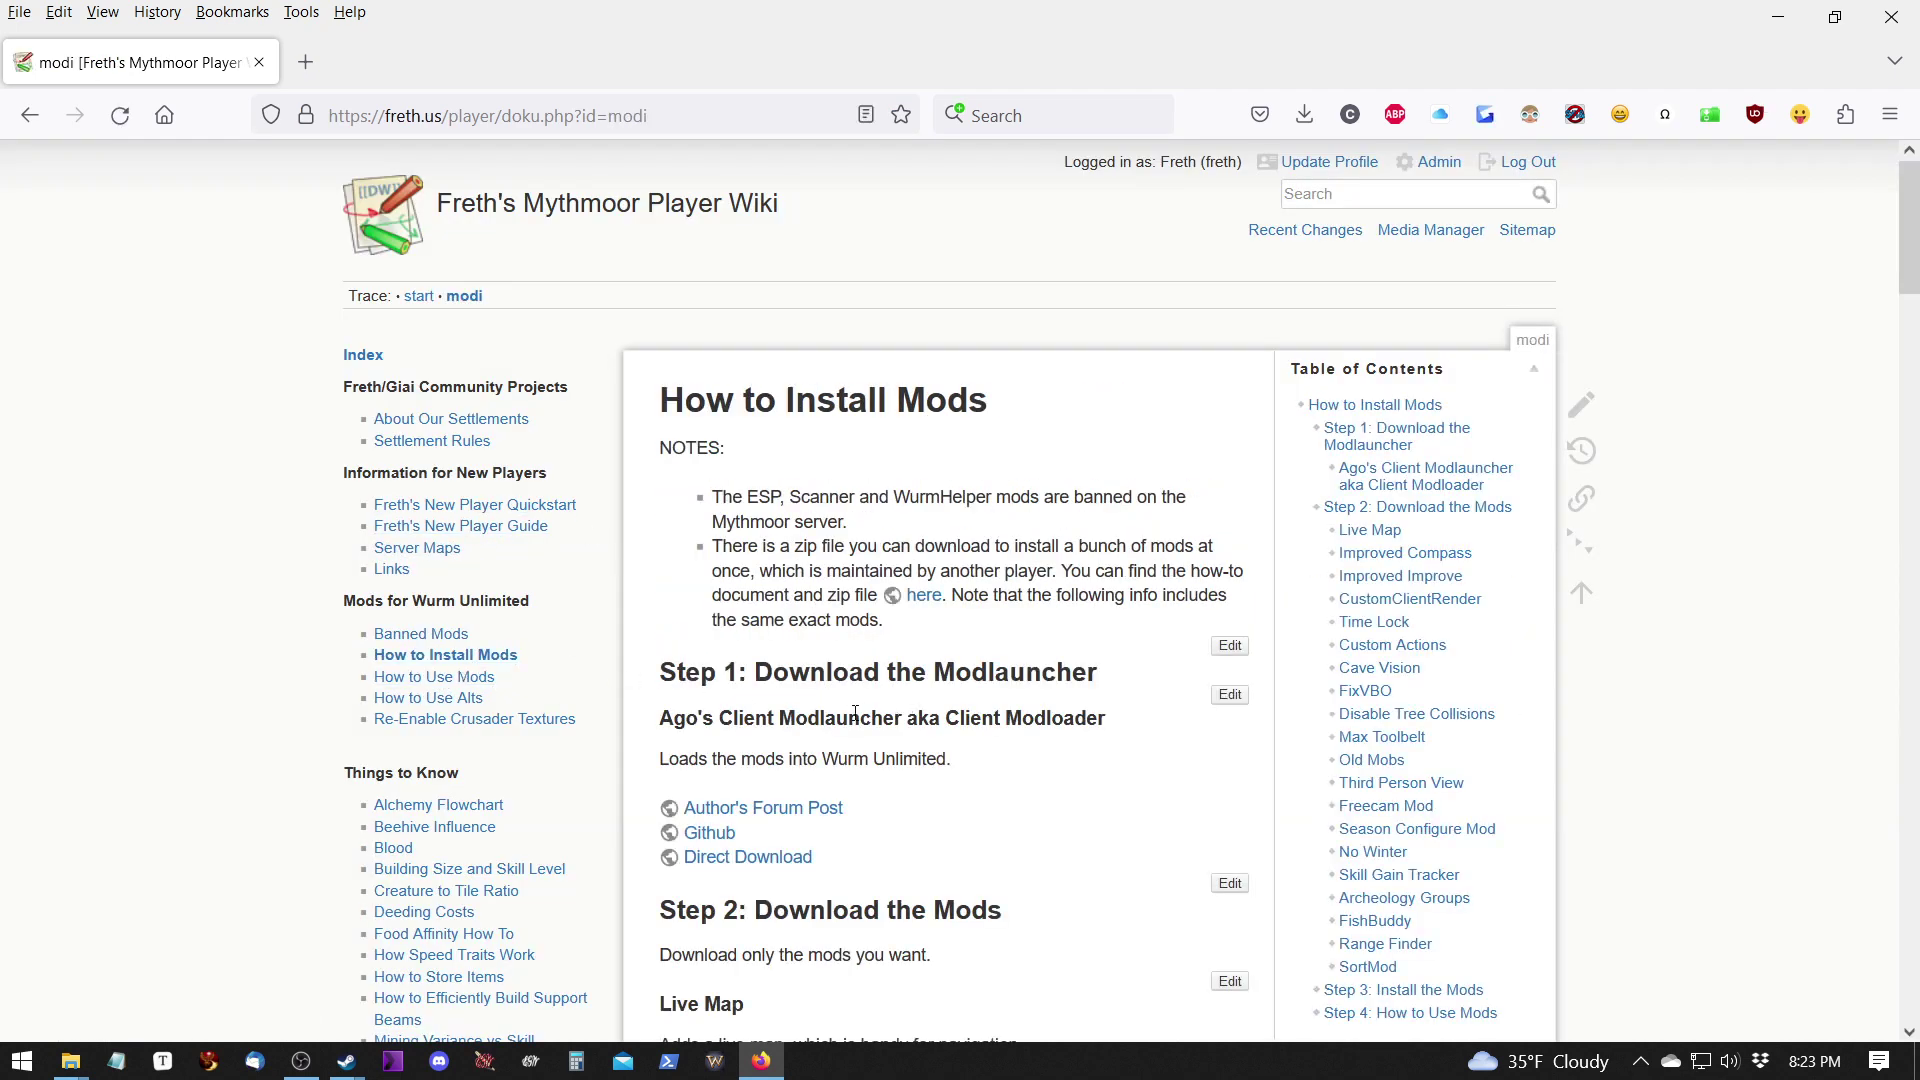
scroll(855, 713, down, 2)
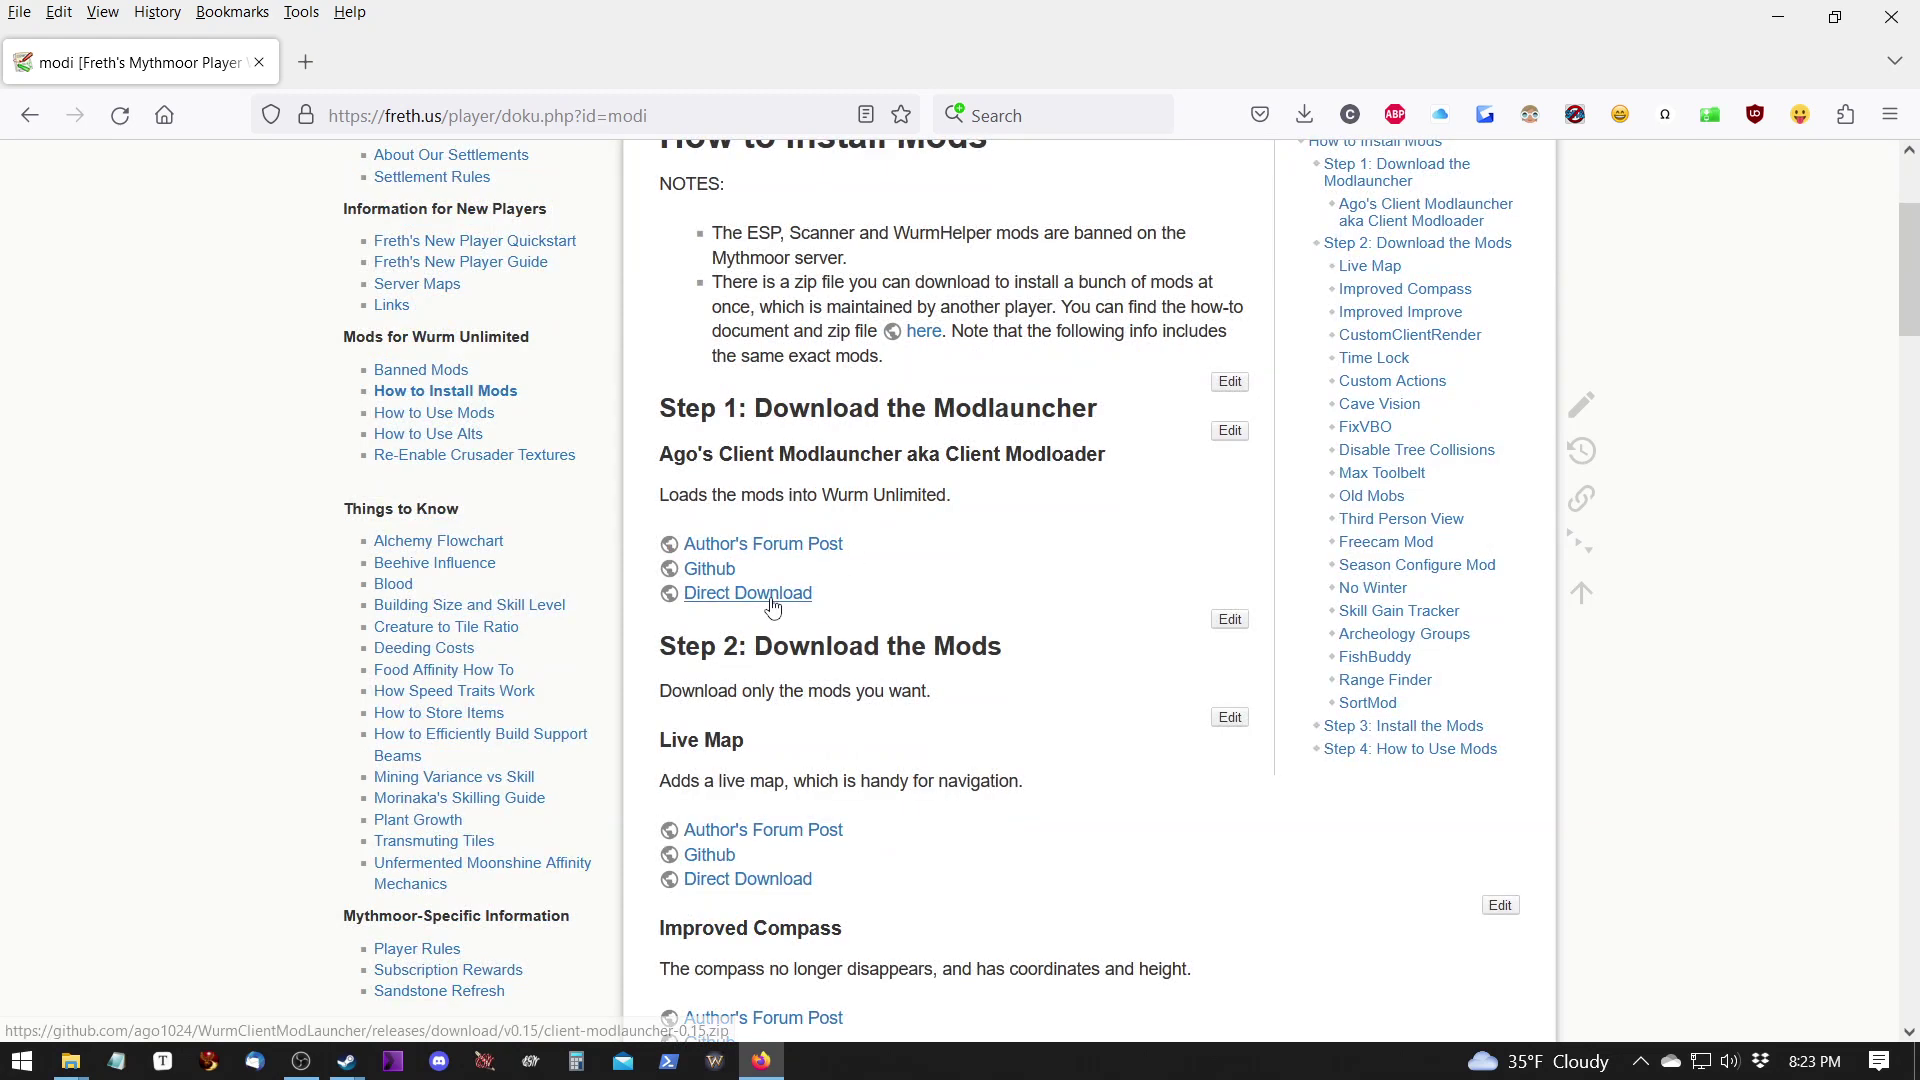
drag(784, 457, 909, 452)
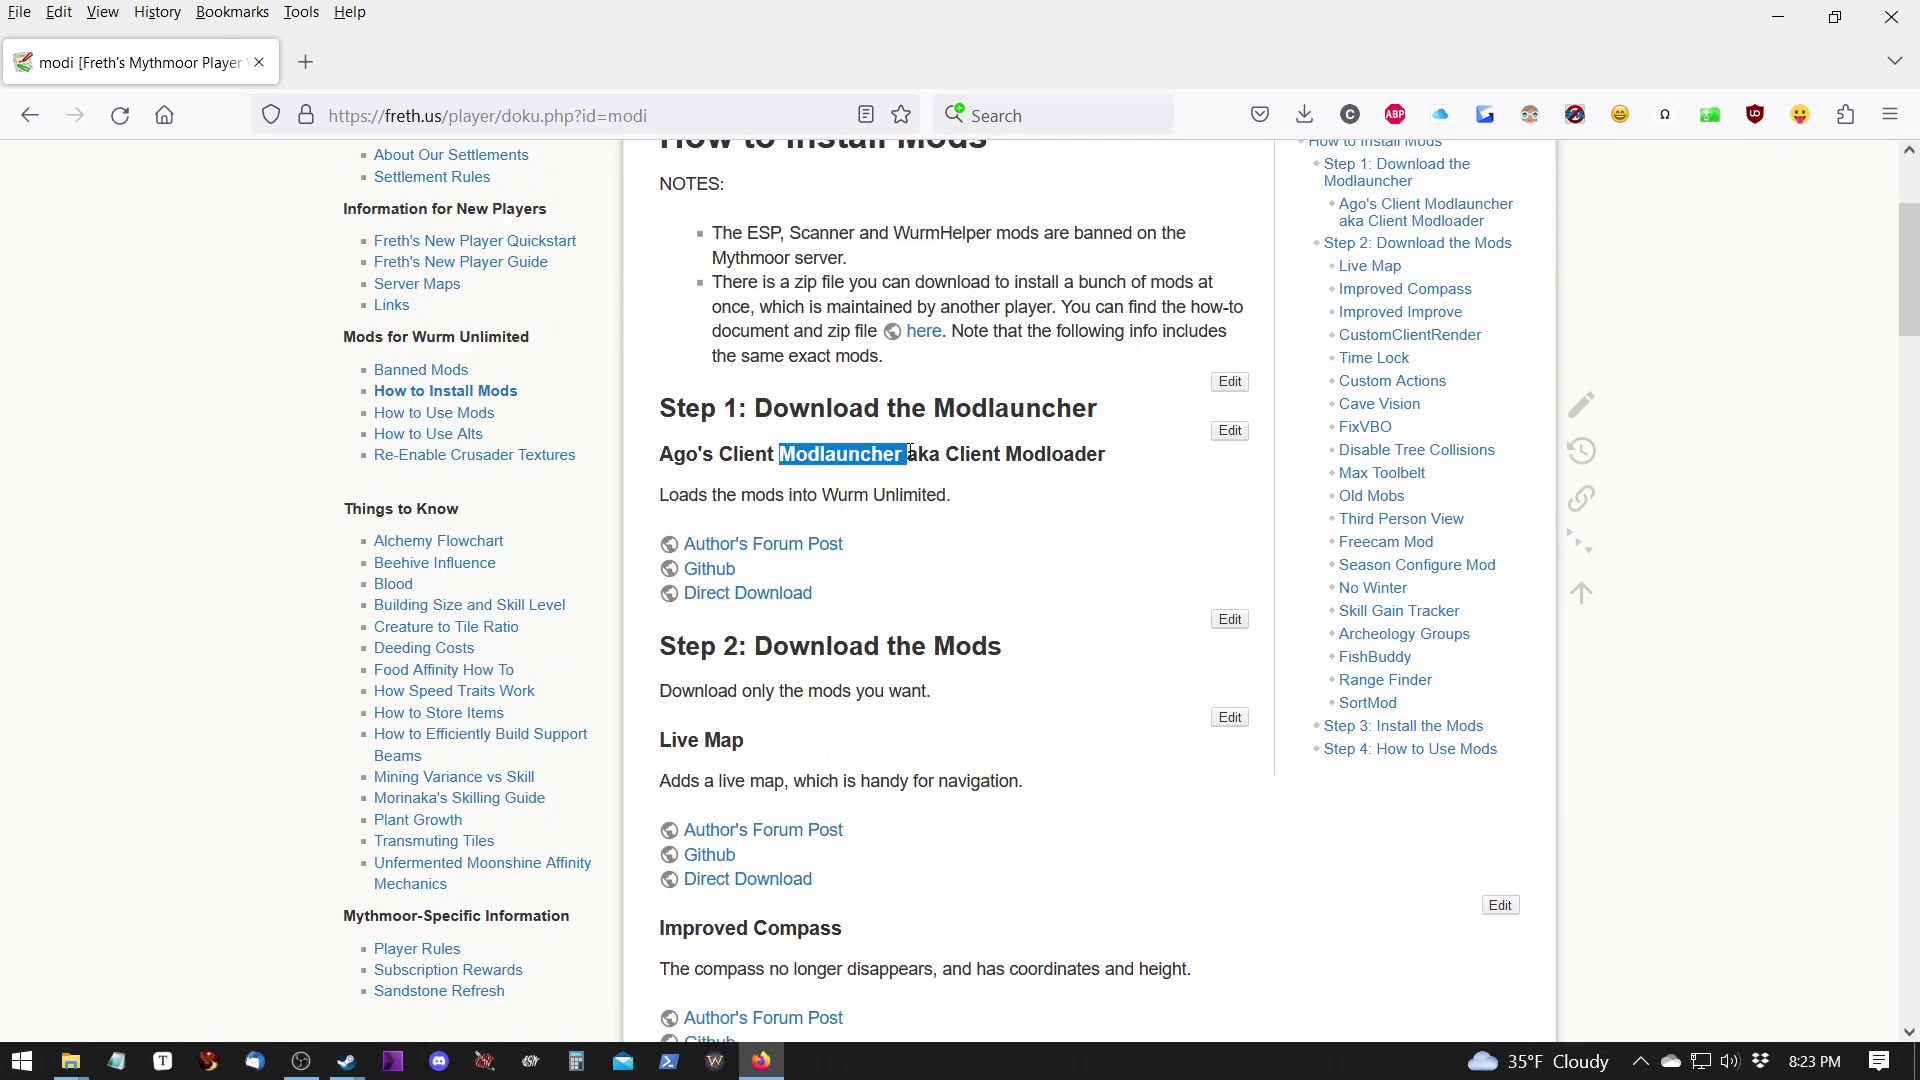
Save client-modlauncher-0.15.zip to Downloads and show it in its folder.
click(818, 592)
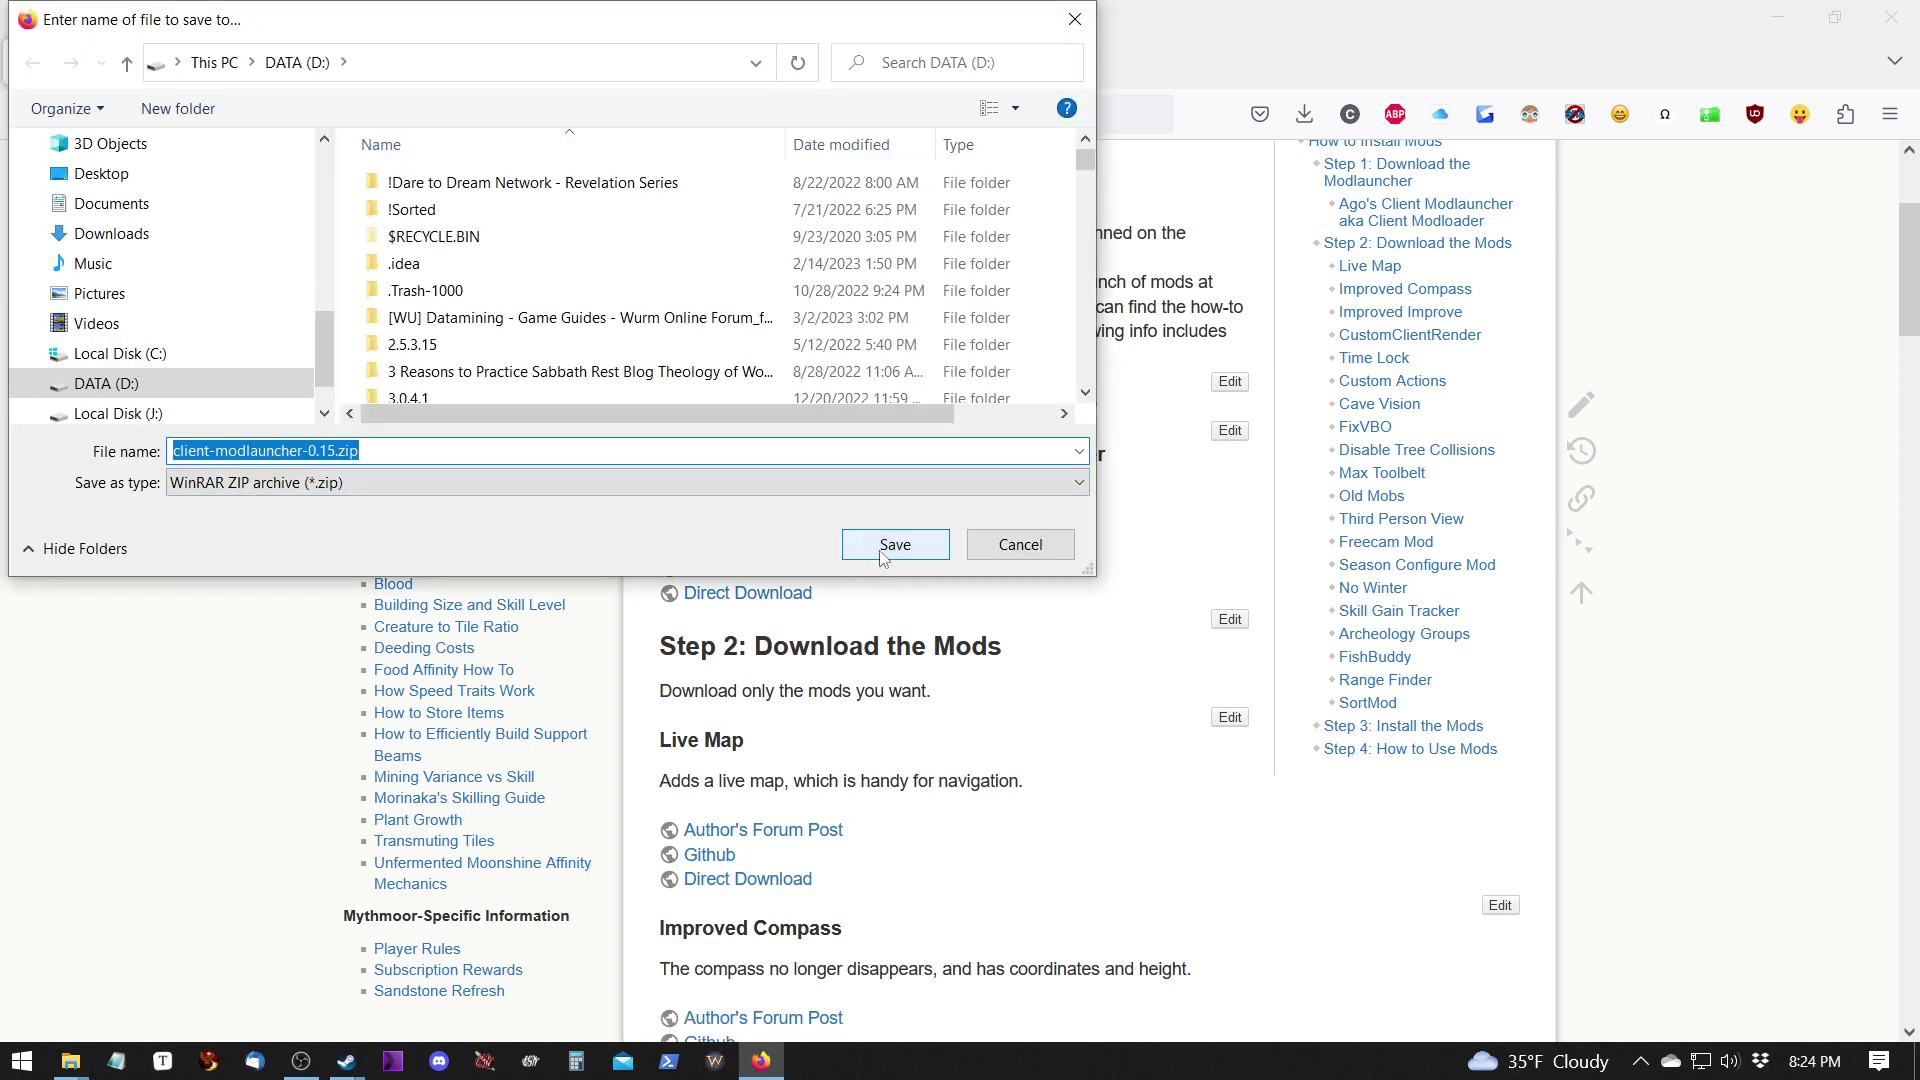
click(140, 238)
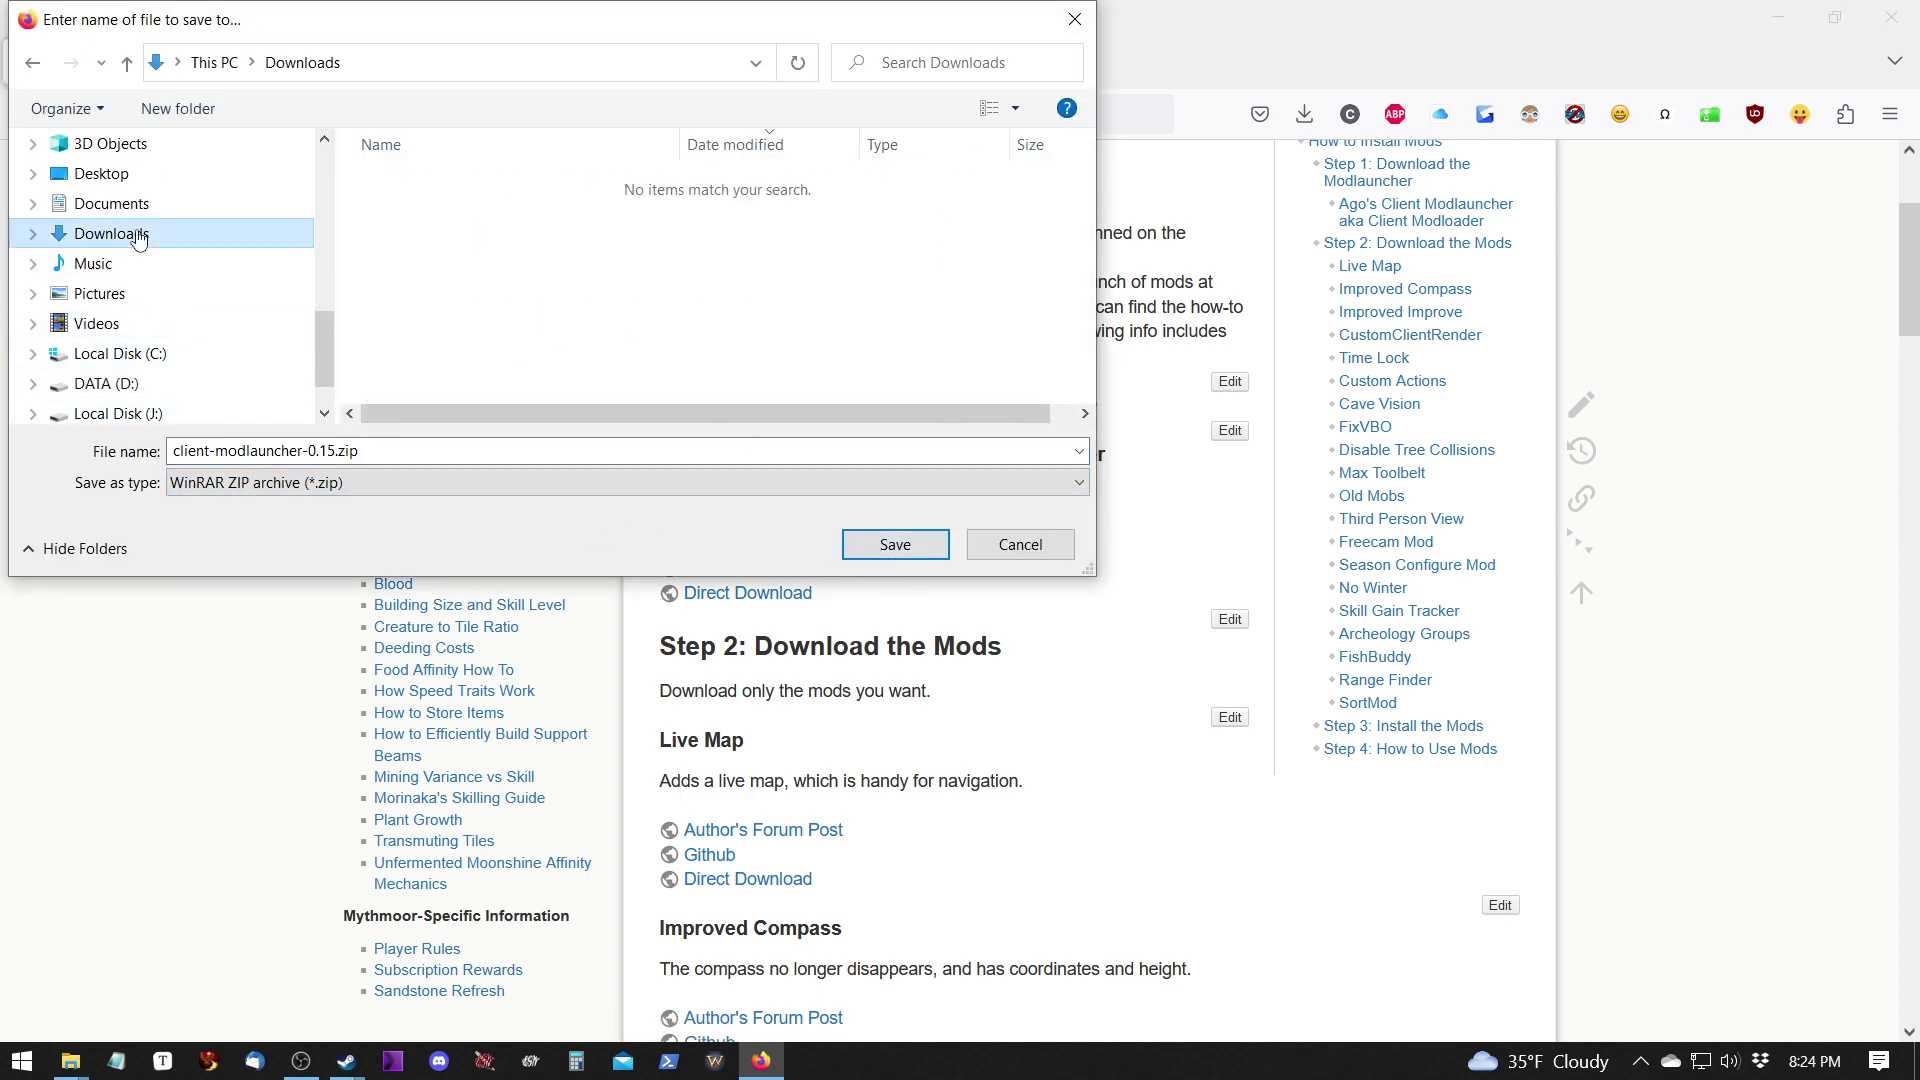
click(880, 548)
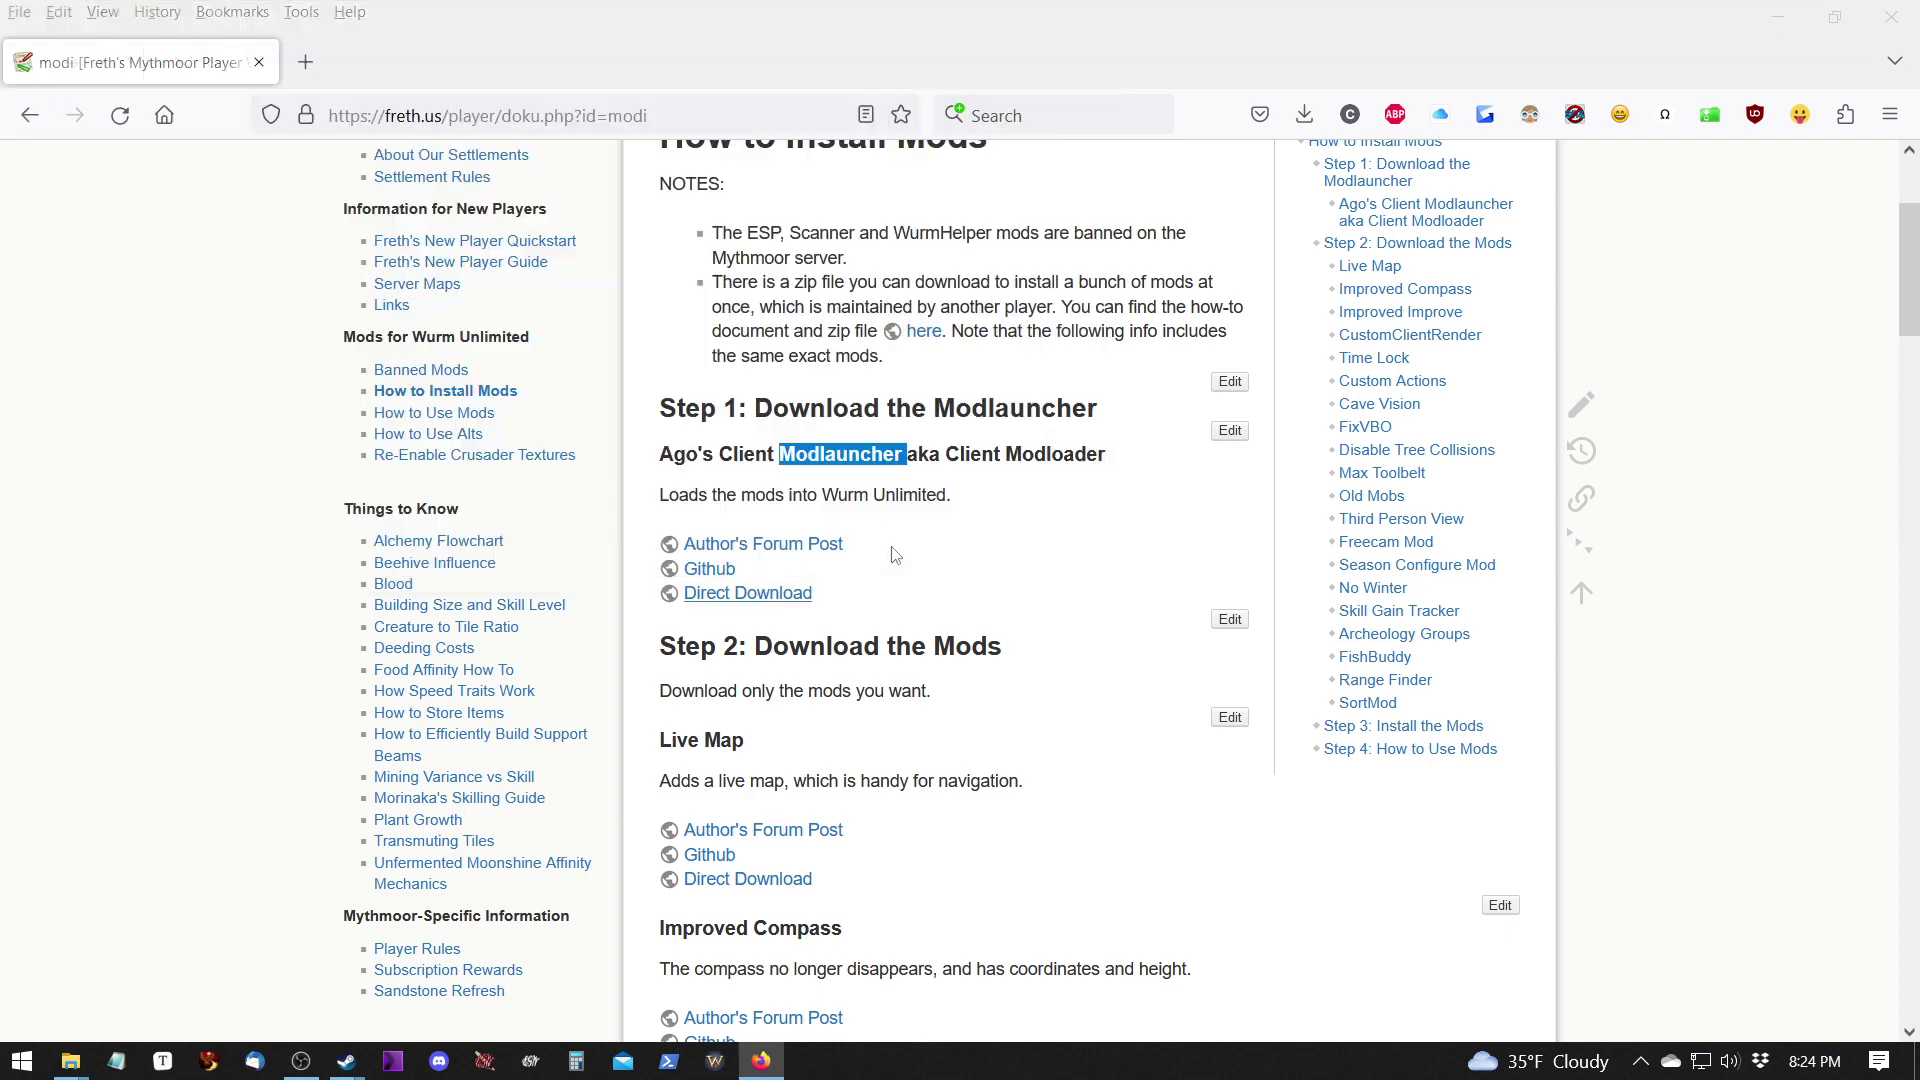
click(1297, 118)
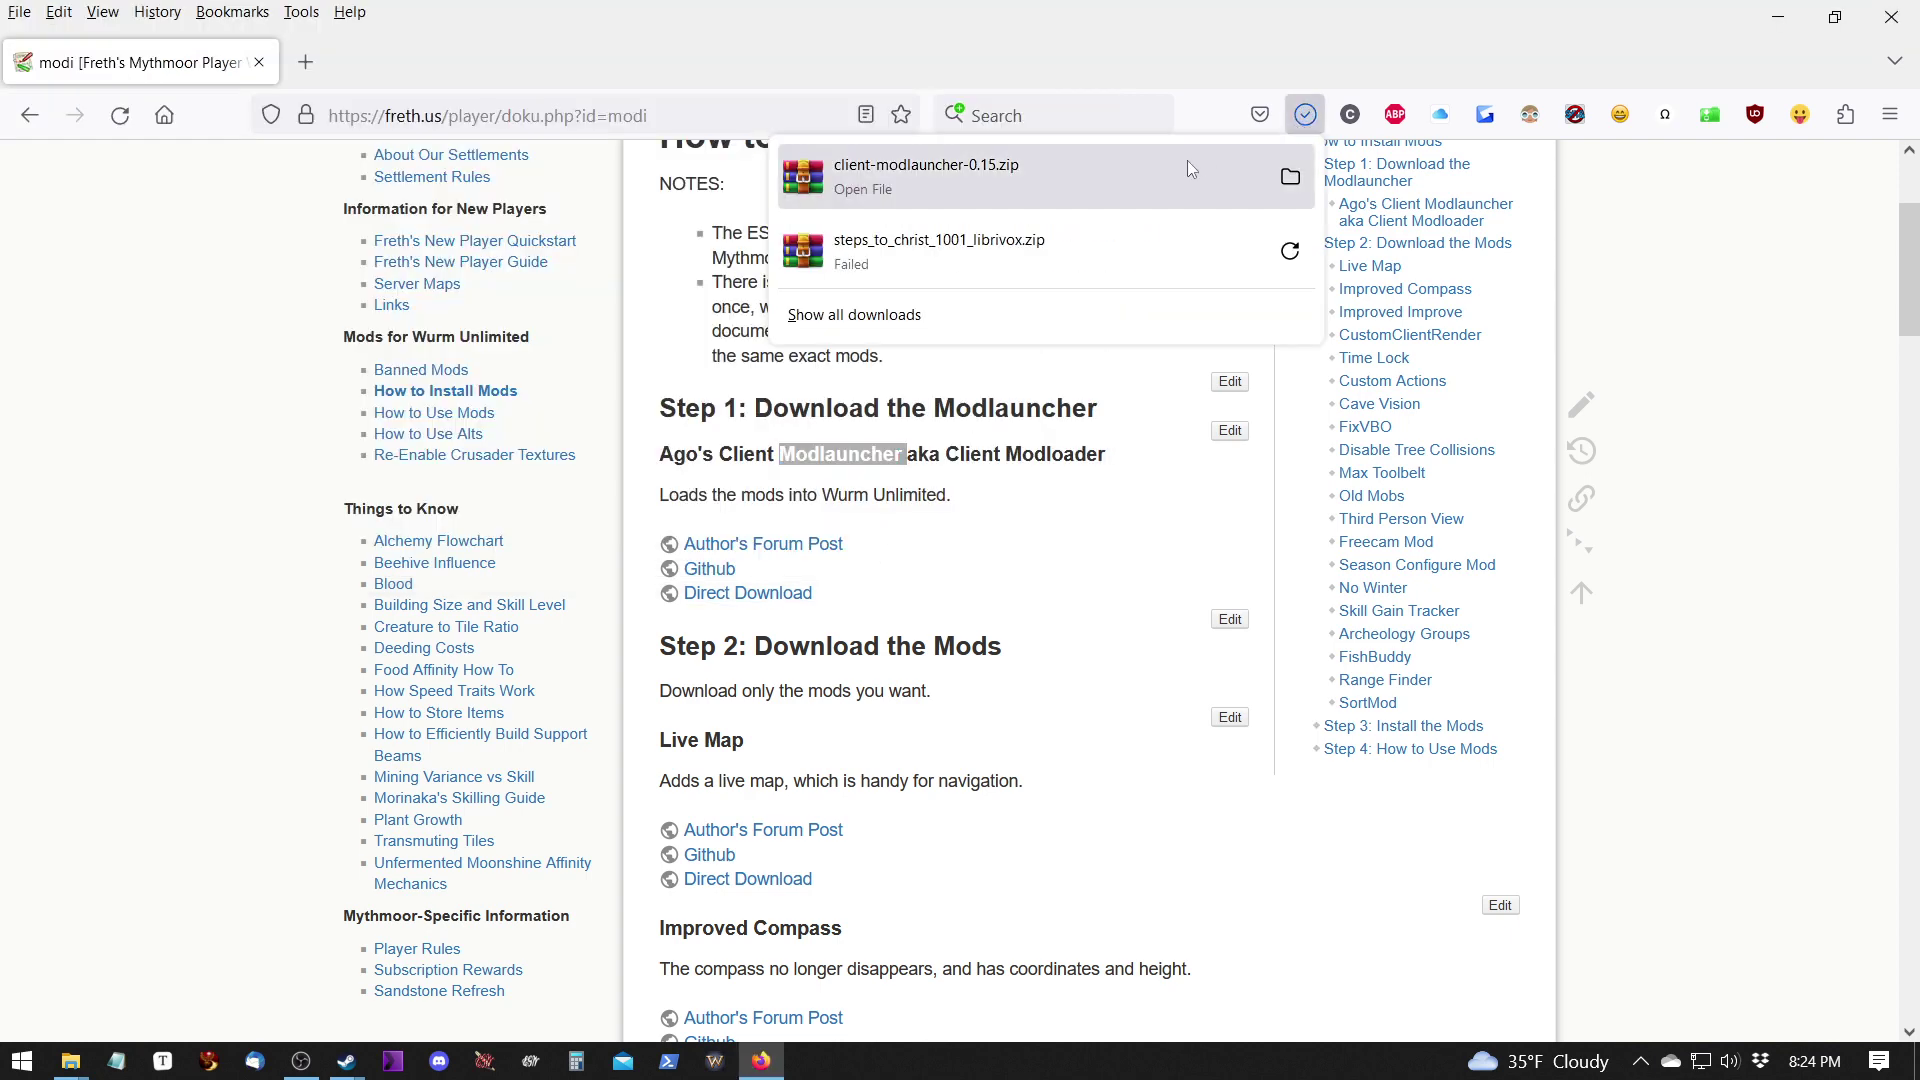
click(1305, 177)
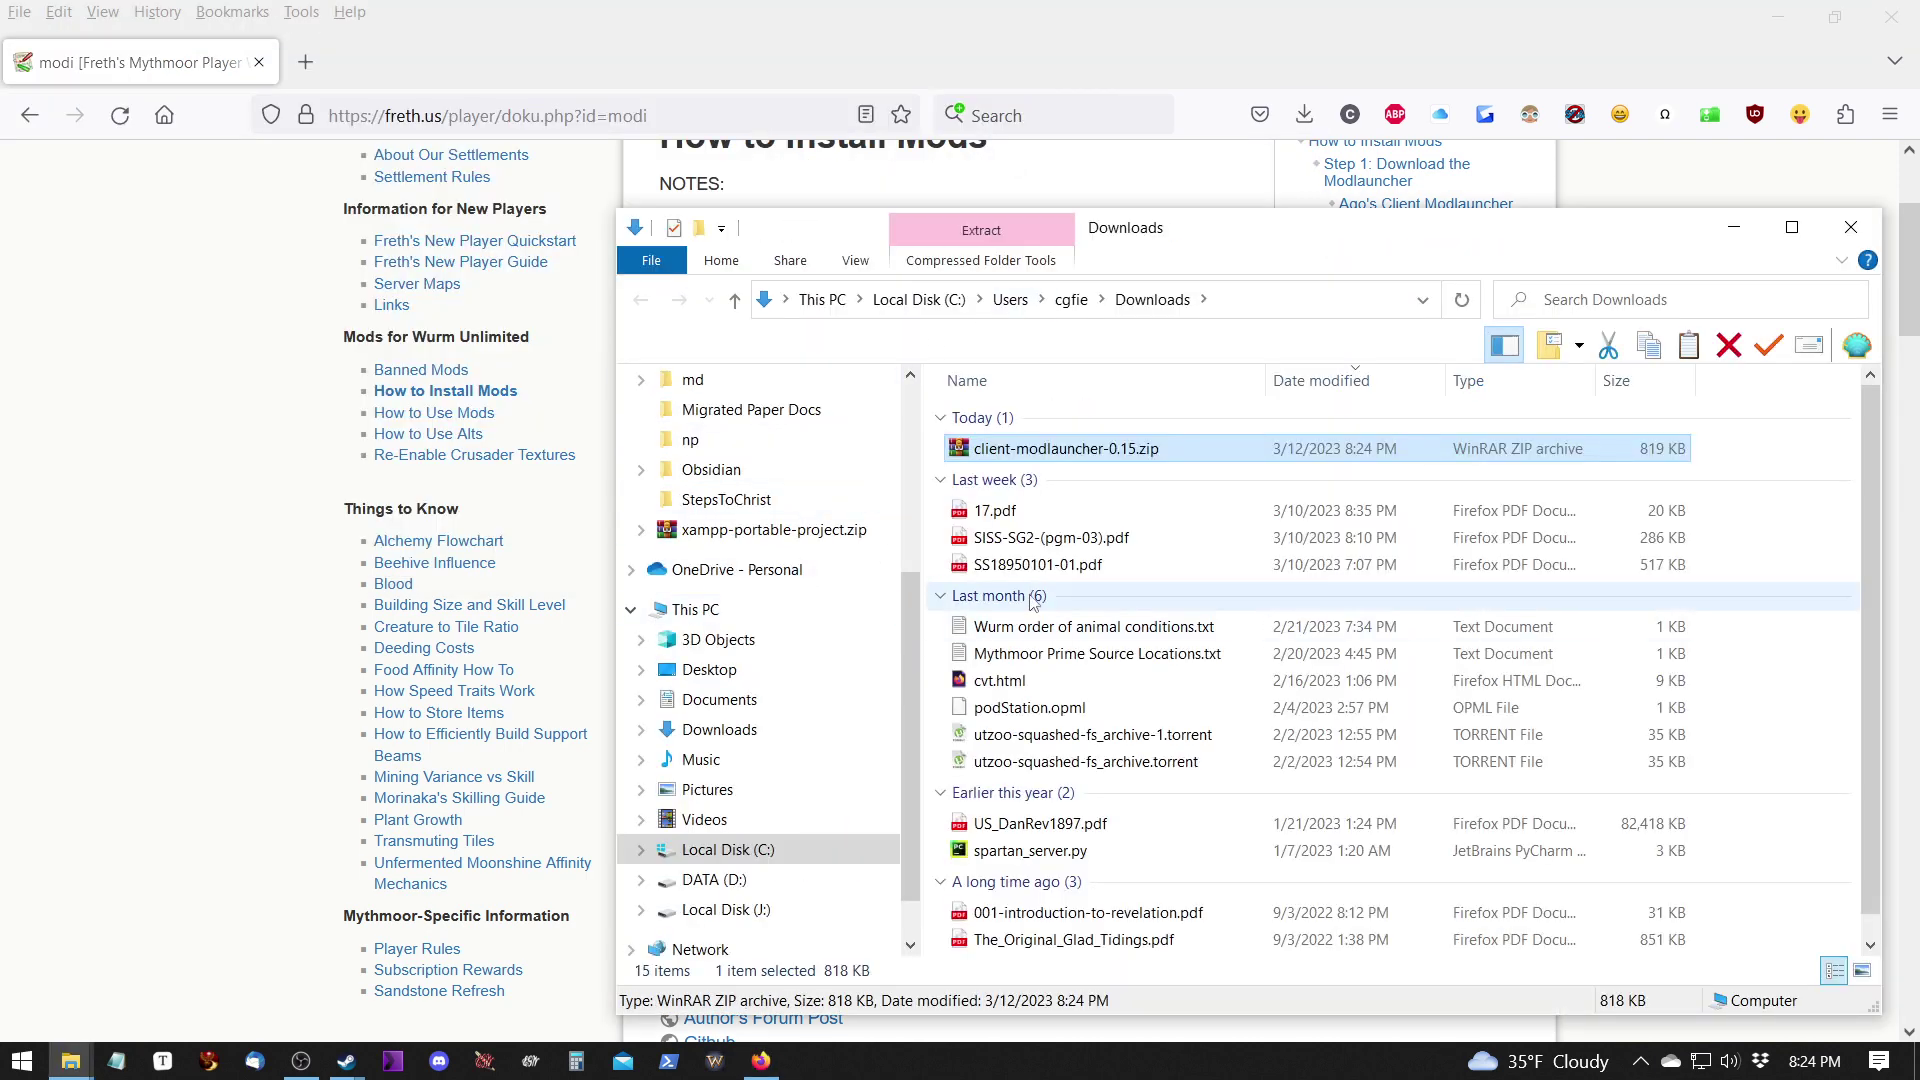
Open client-modlauncher-0.15.zip in Explorer and copy all seven items, mods through patcher.sh.
right_click(1117, 451)
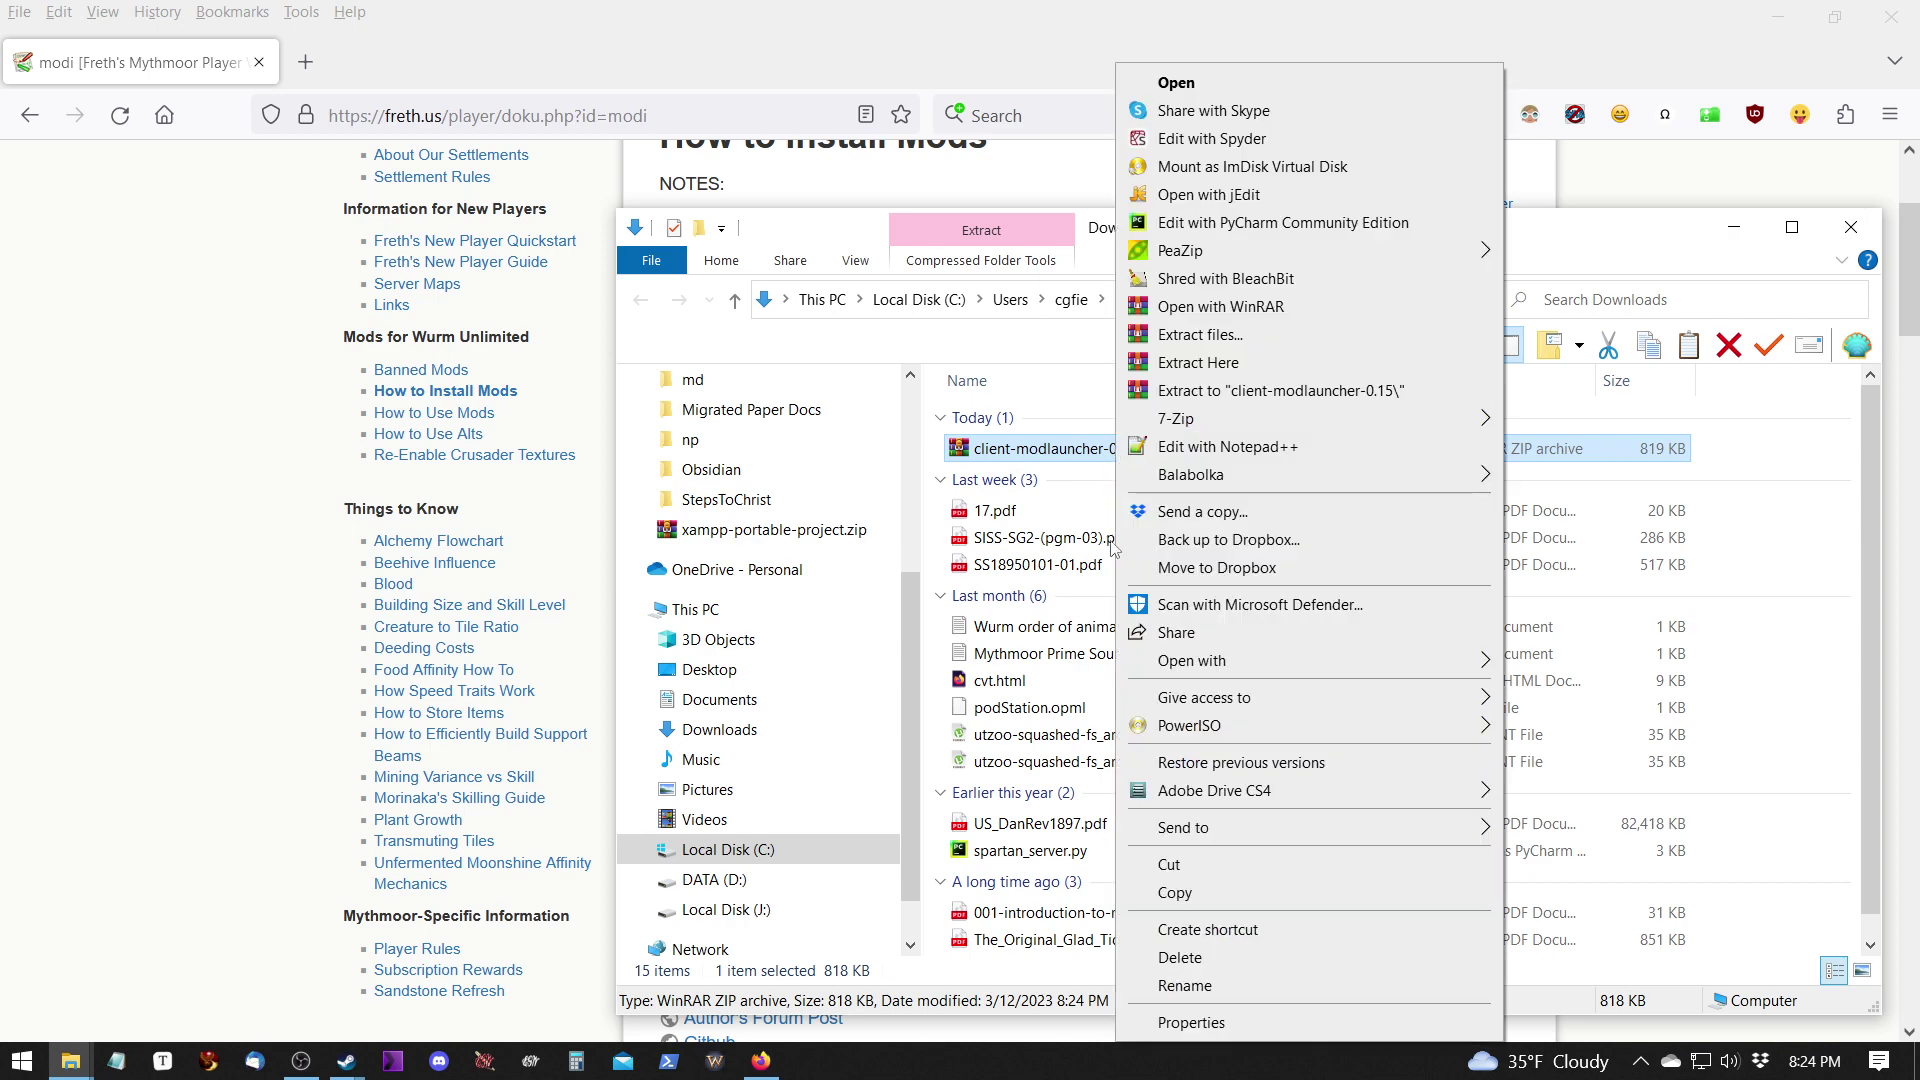
click(1605, 694)
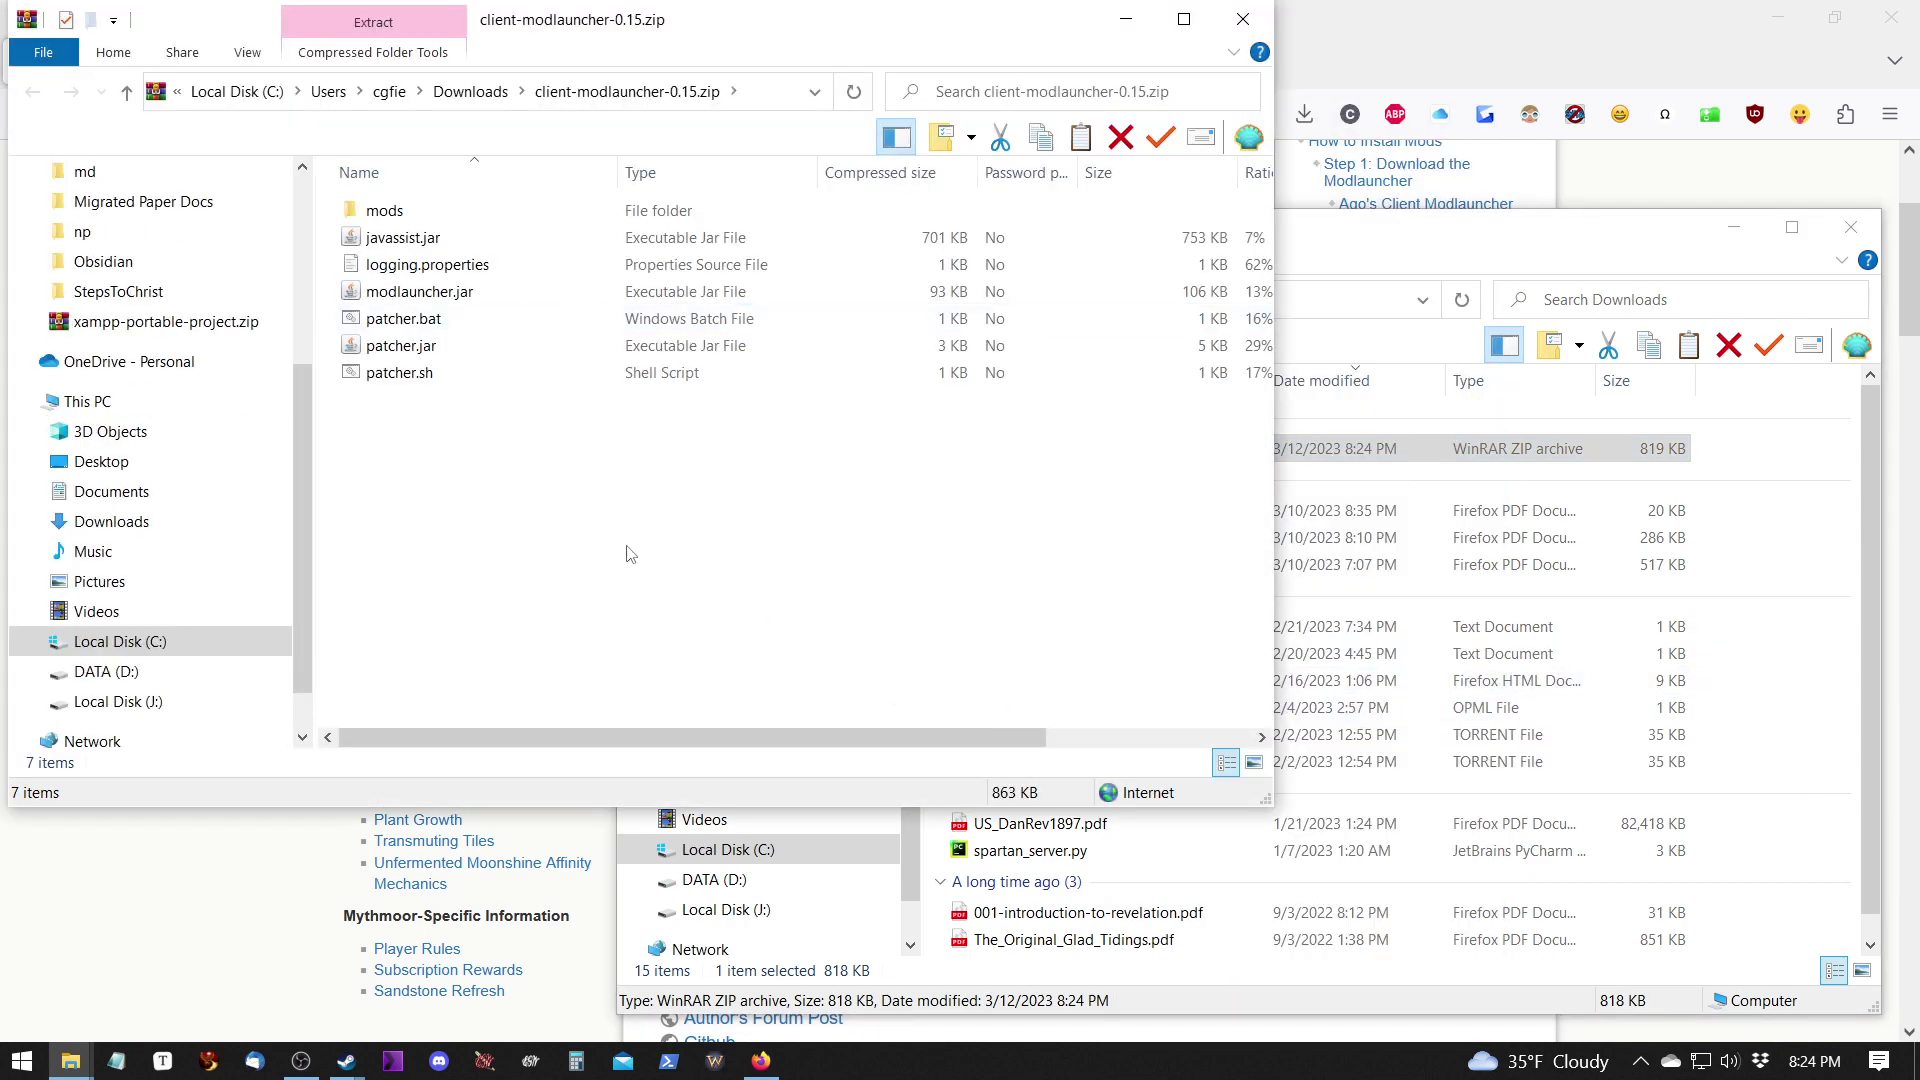
click(506, 208)
shift+click(545, 370)
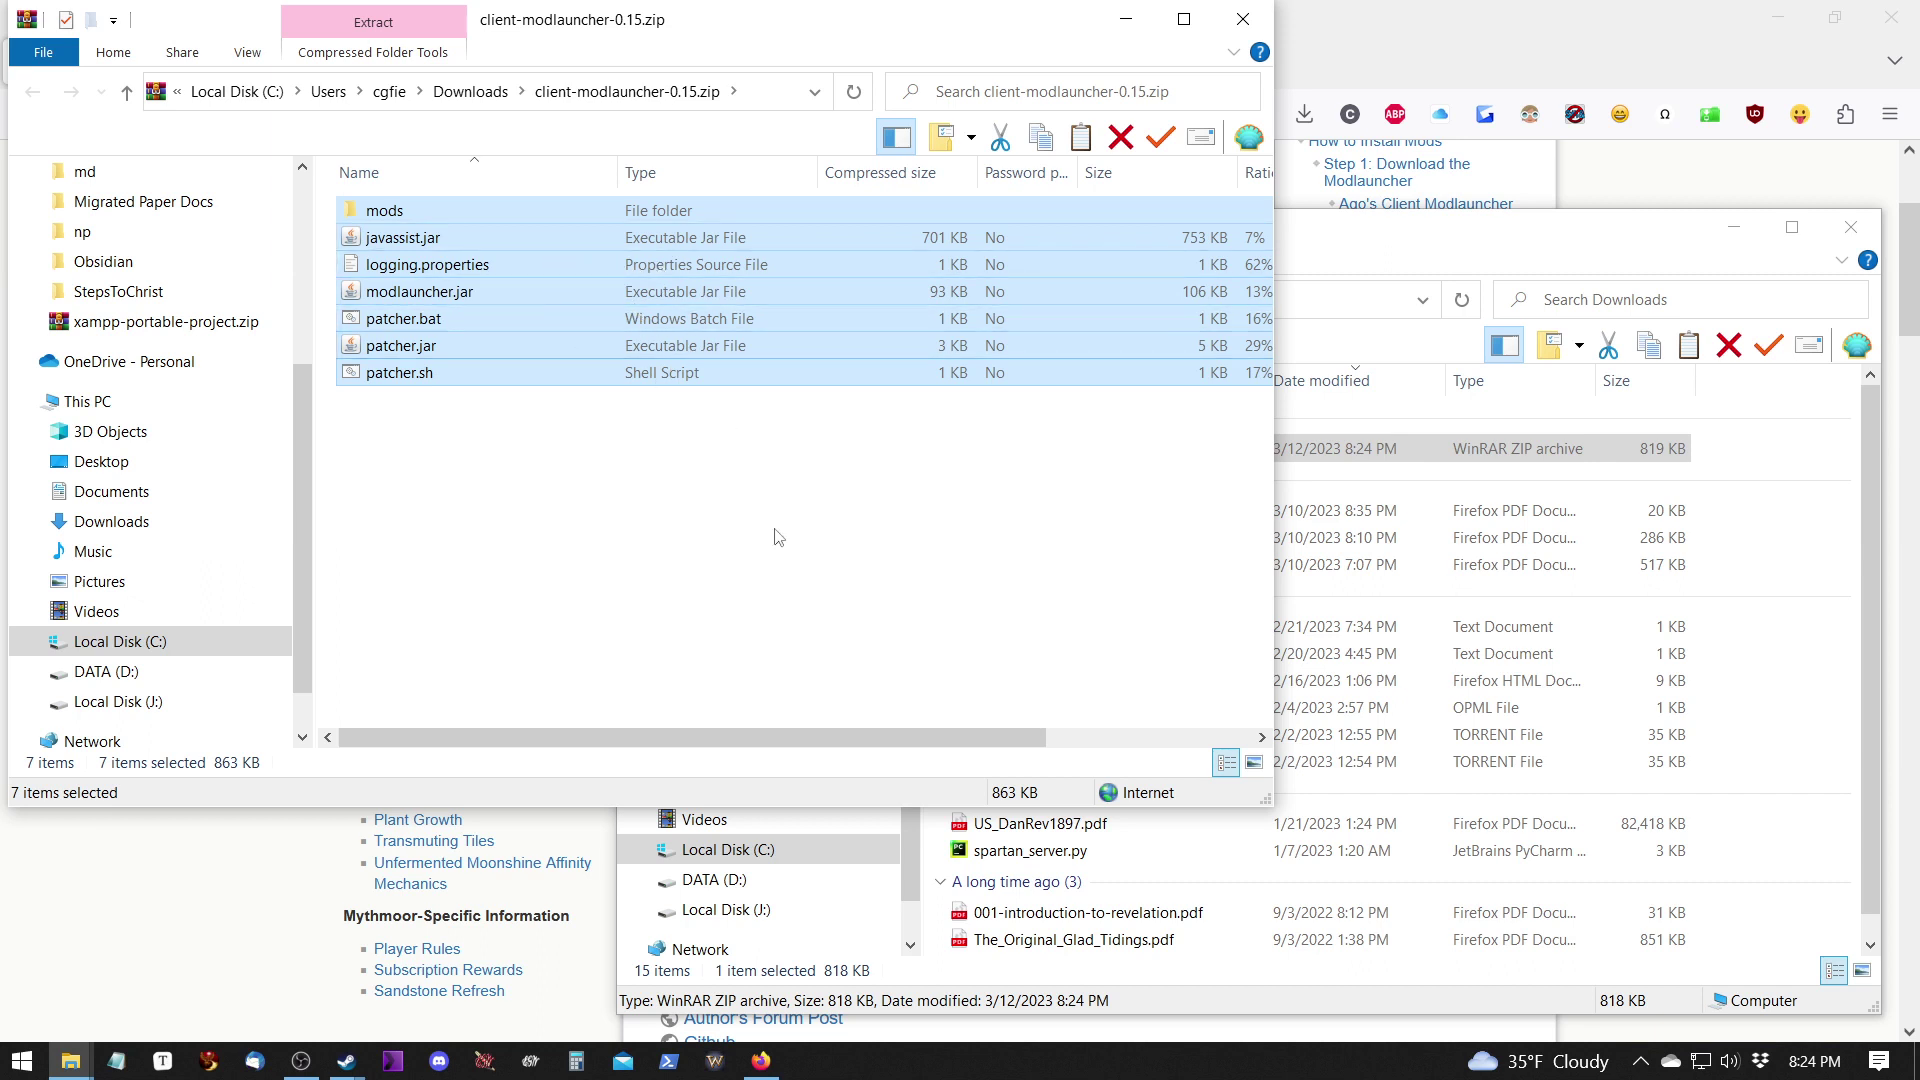
right_click(674, 344)
click(744, 436)
click(481, 208)
shift+click(484, 372)
right_click(568, 336)
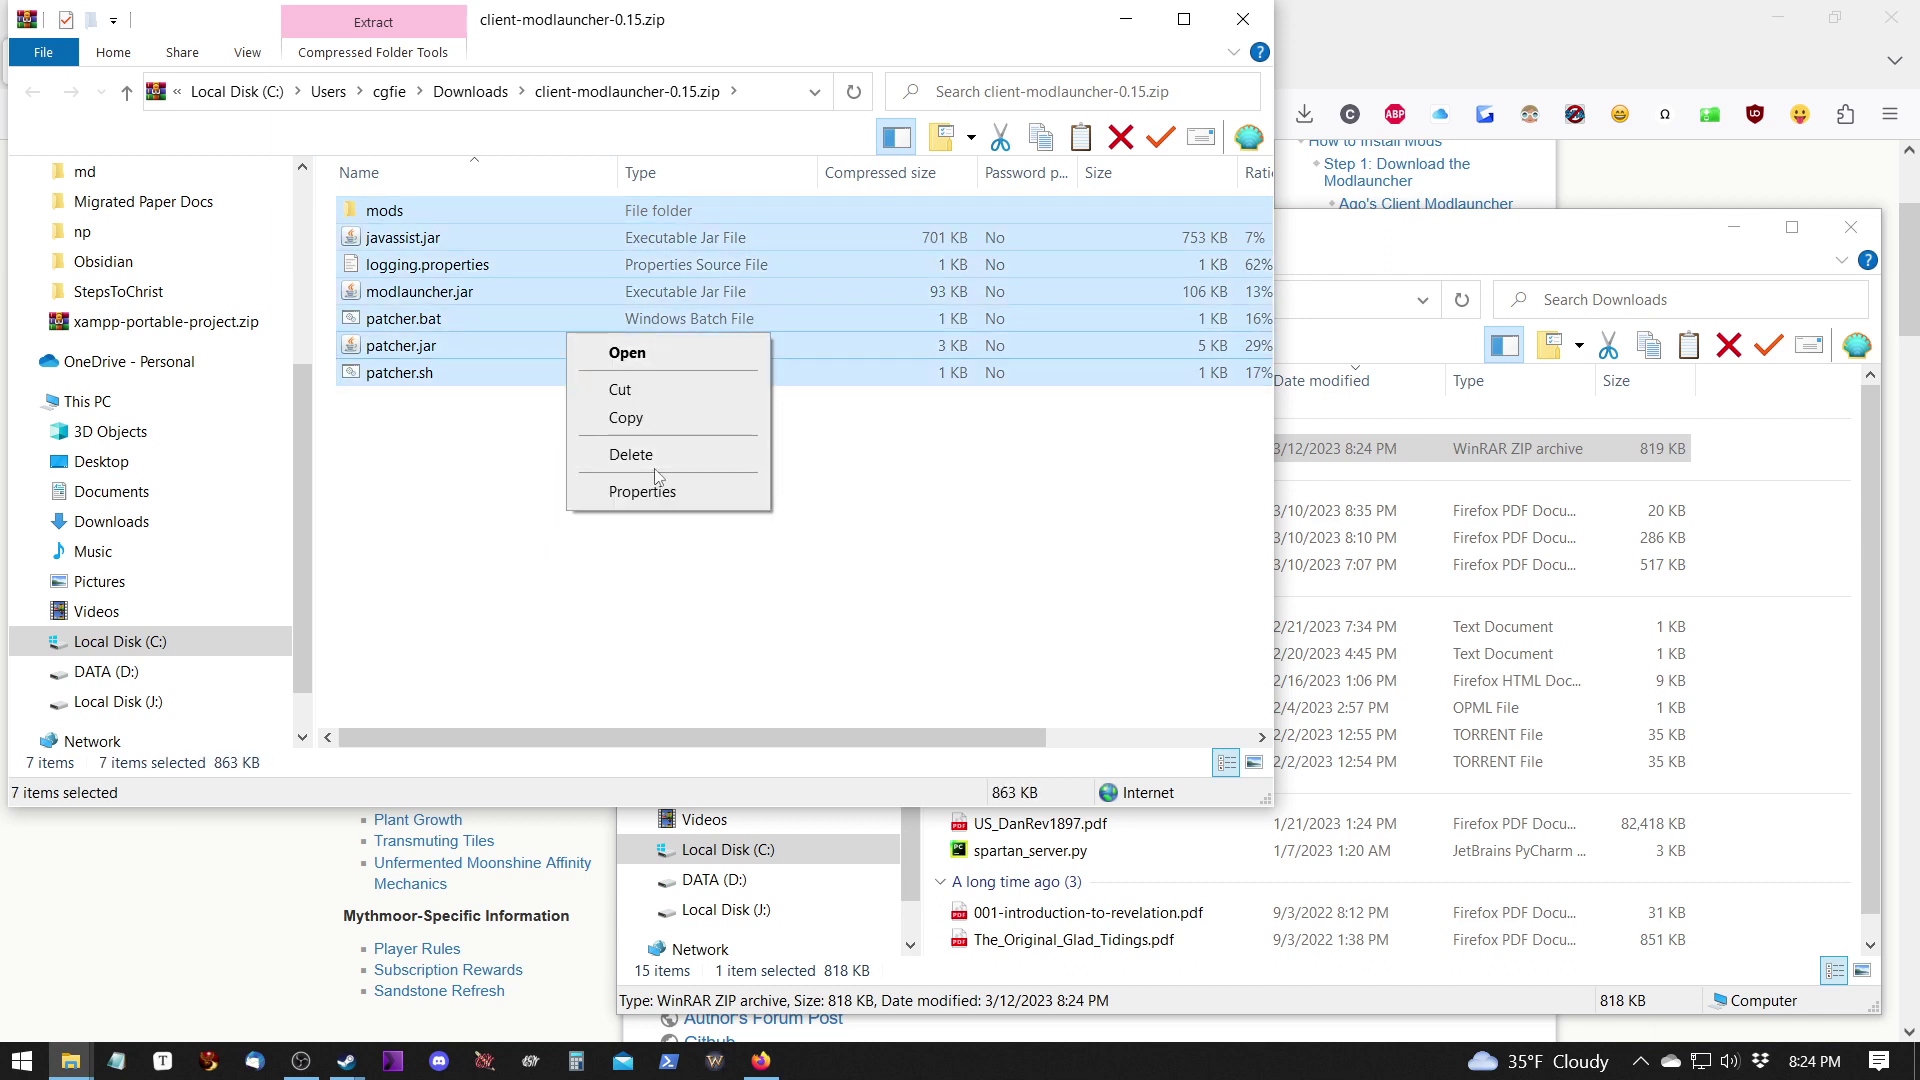
click(630, 418)
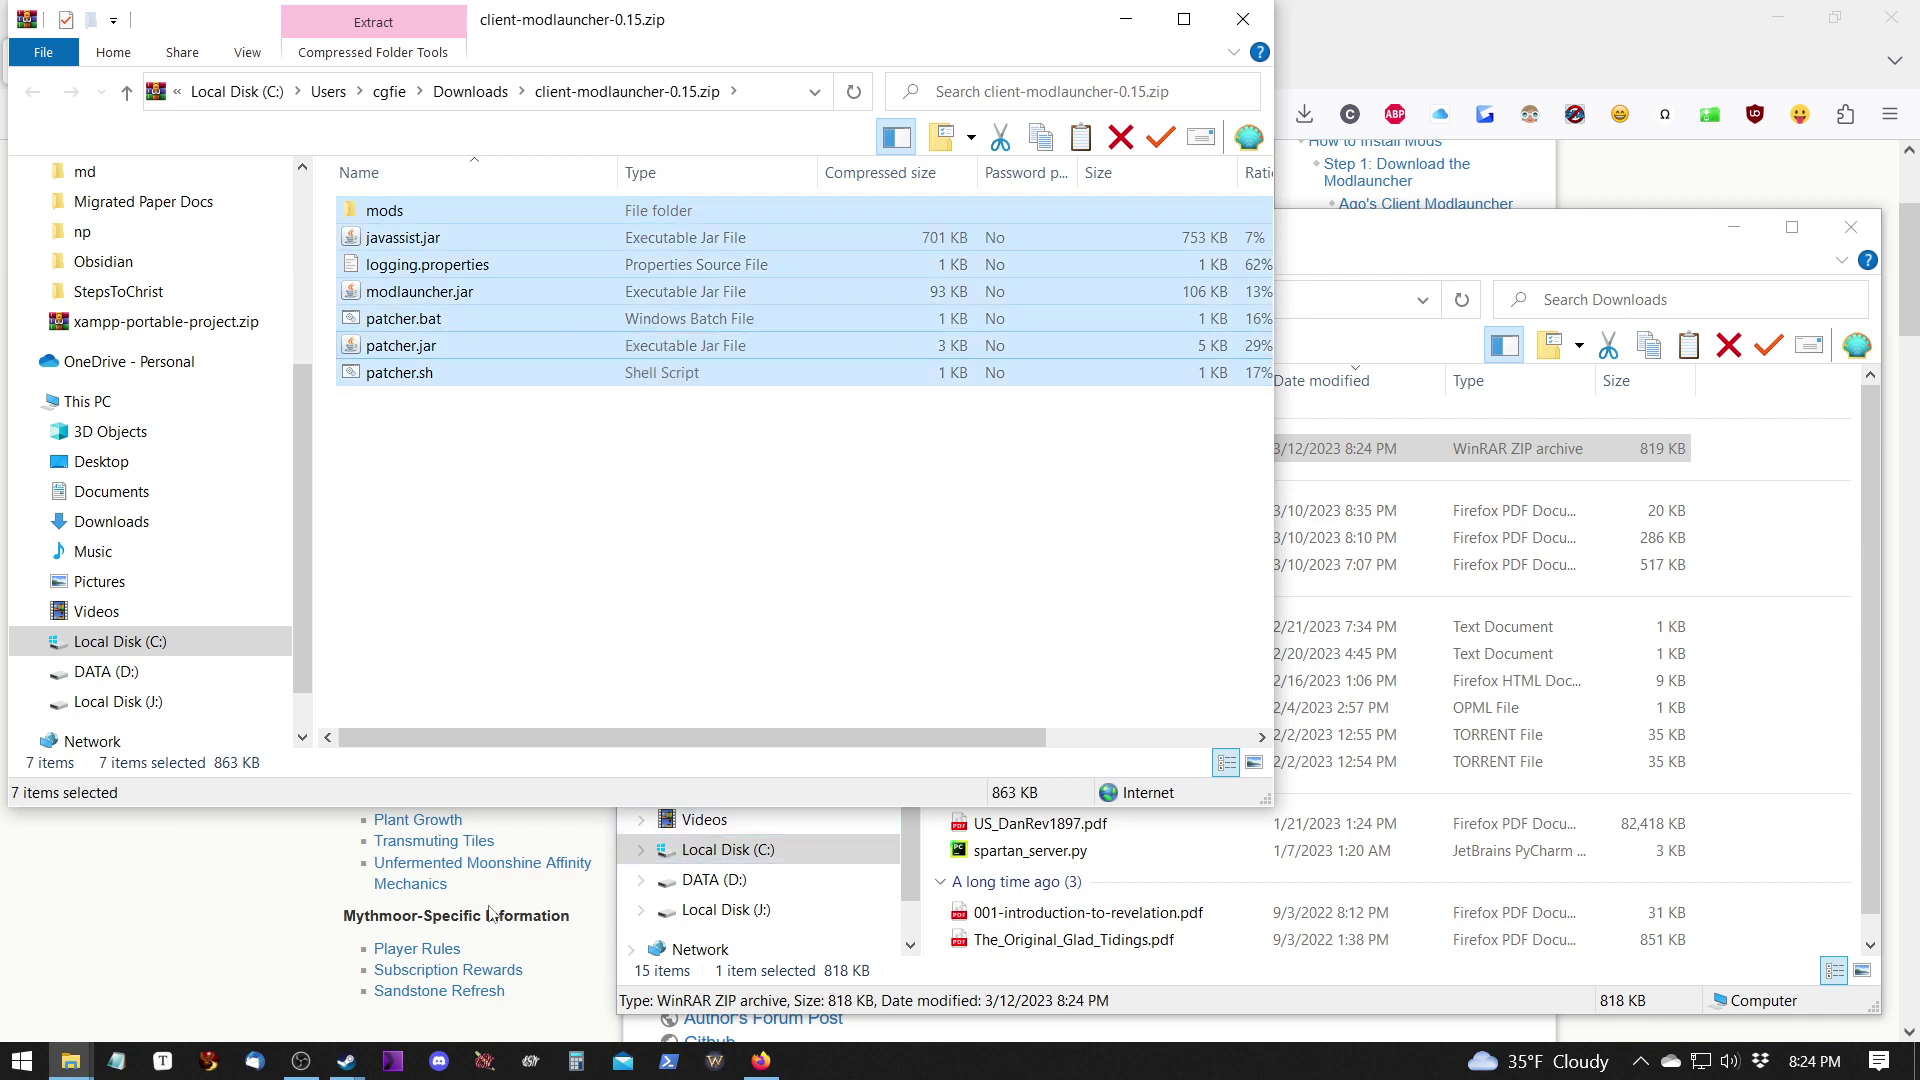
click(70, 1060)
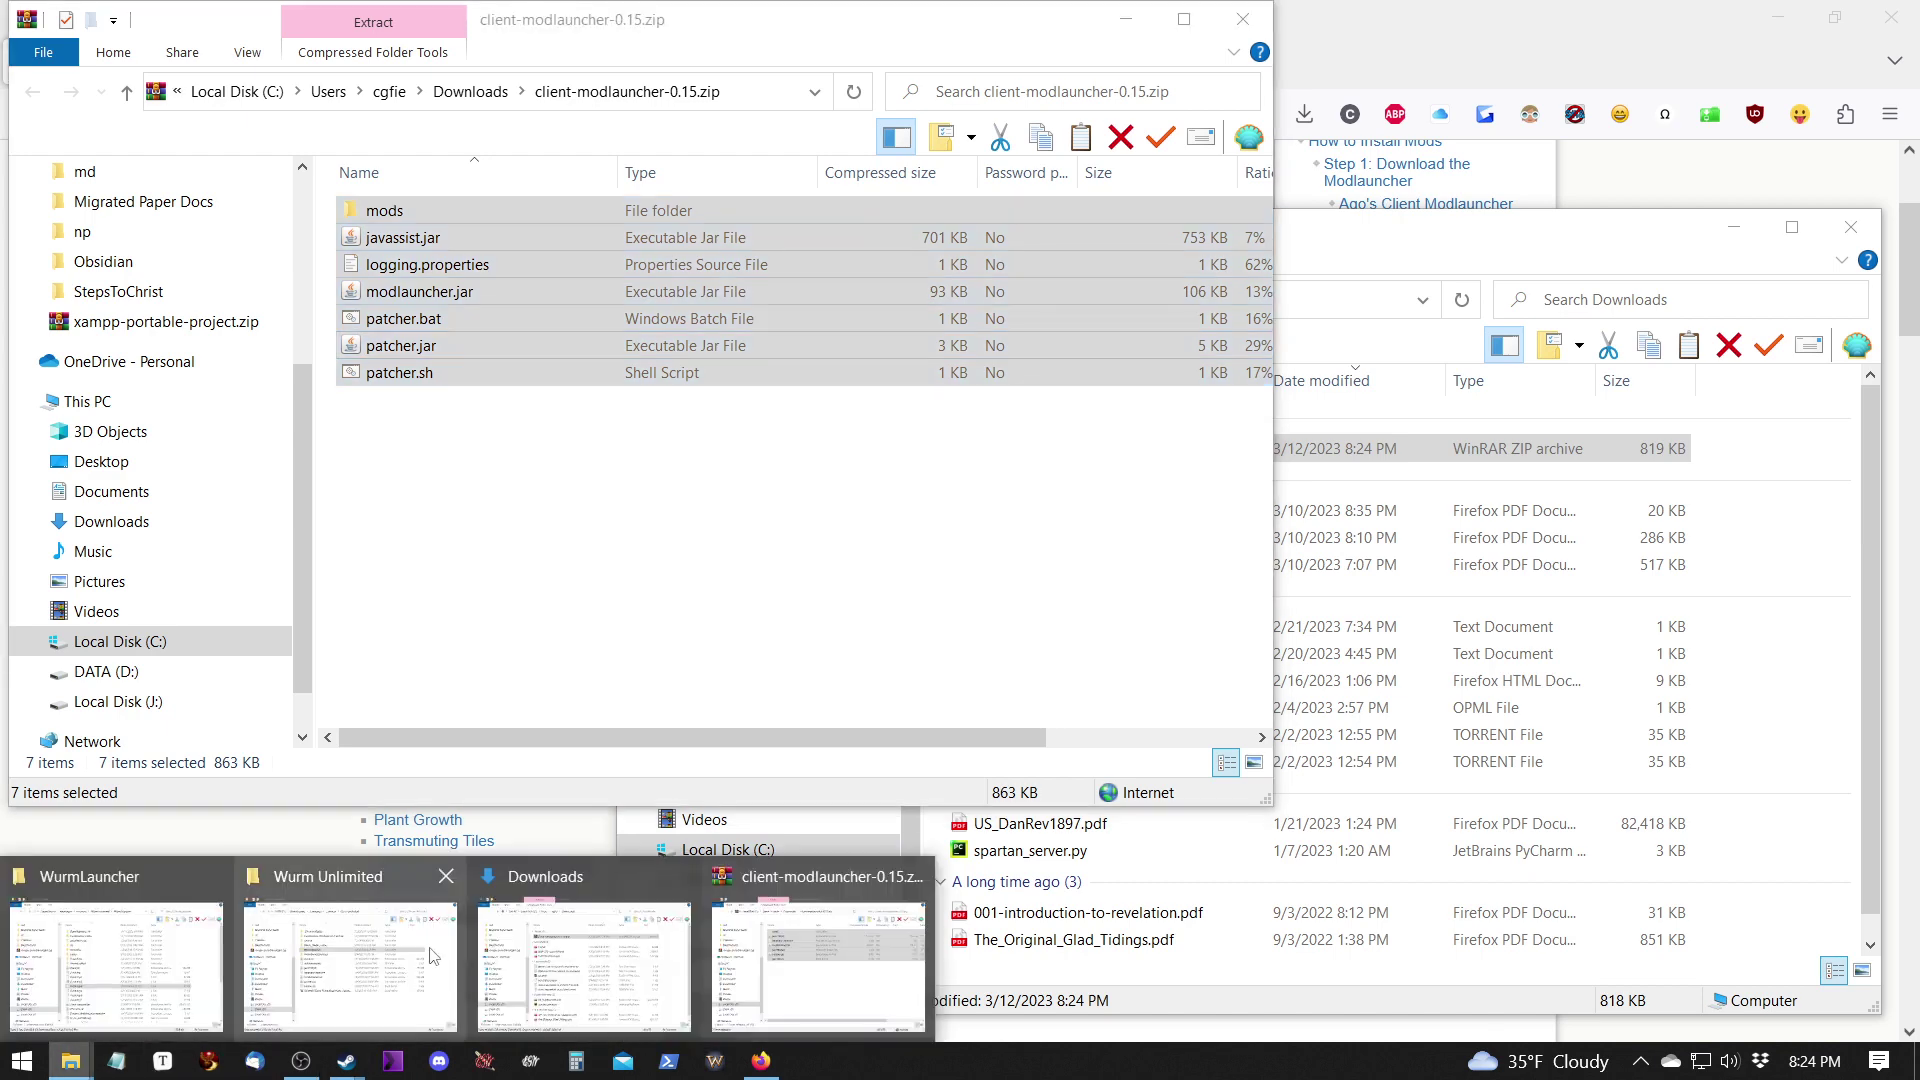
Paste the modlauncher files into WurmLauncher, replacing the existing same-named files.
click(120, 888)
click(1117, 722)
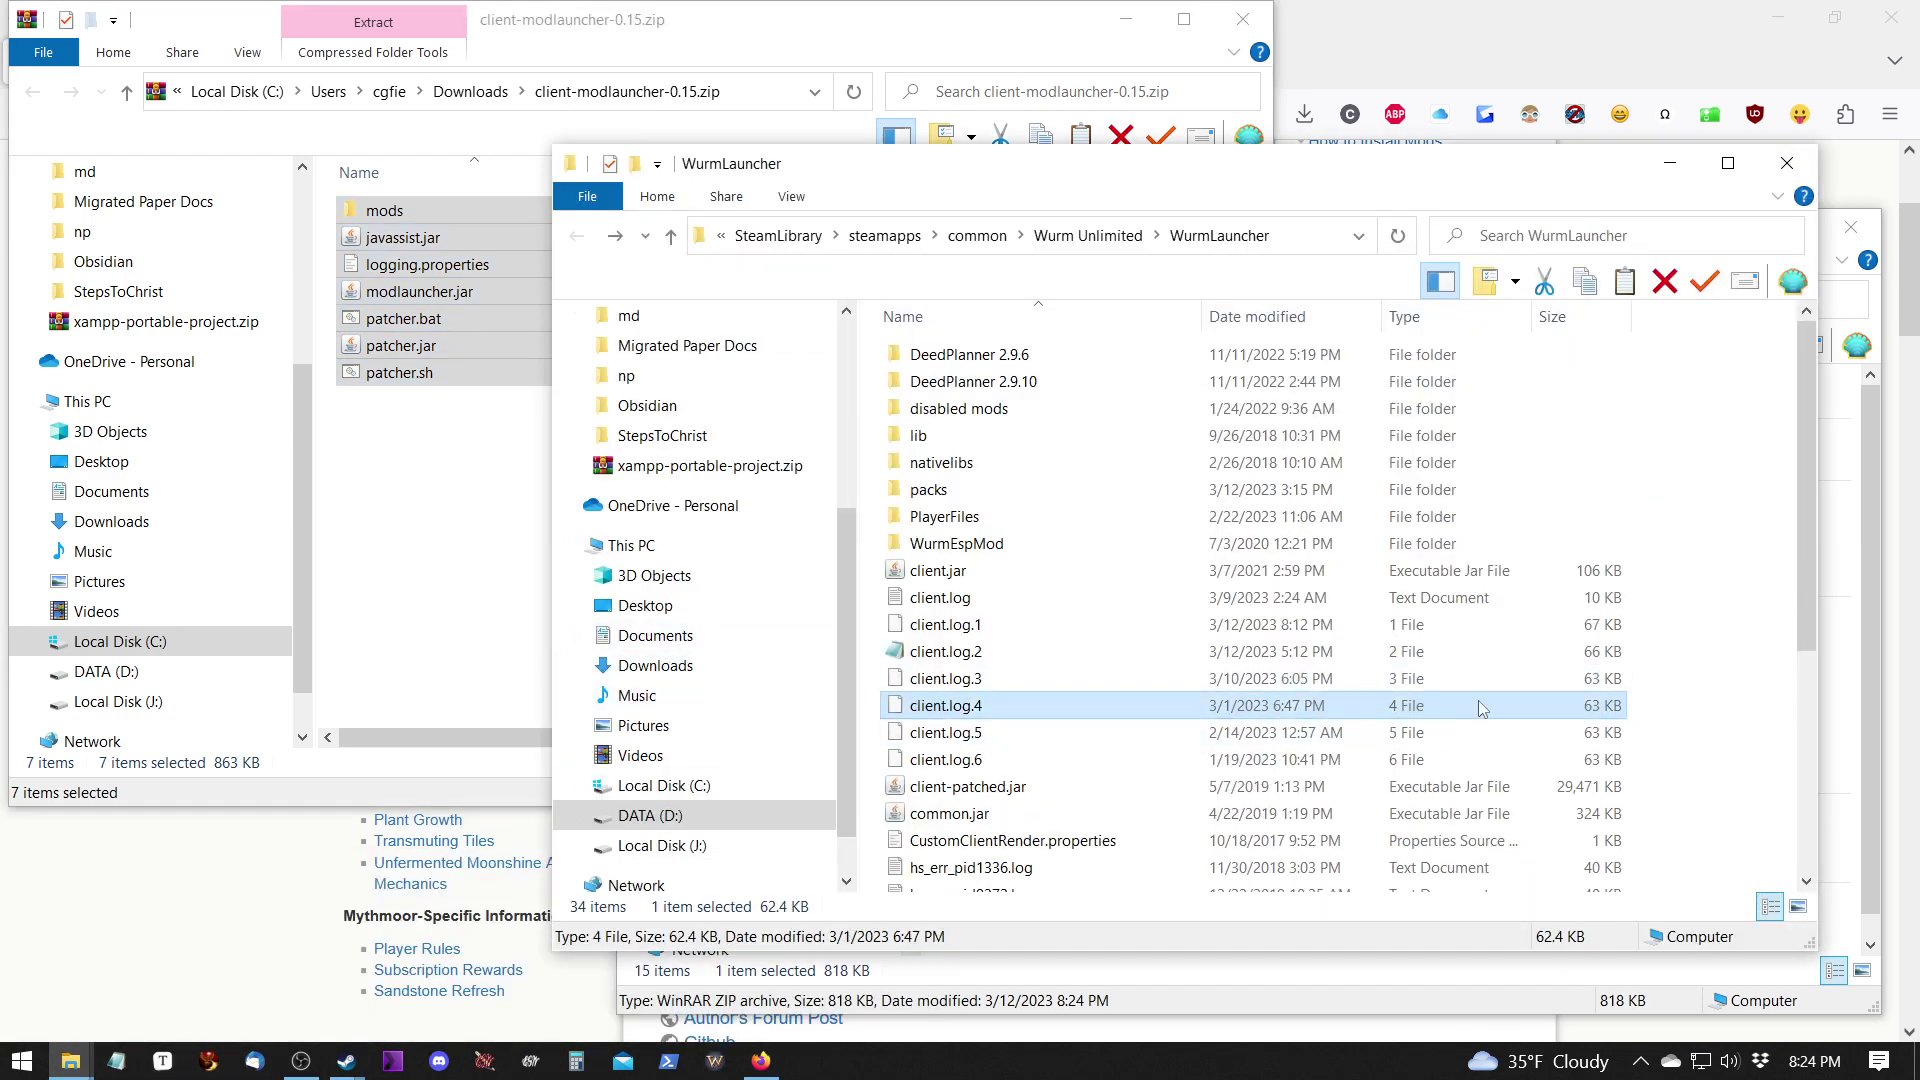
key(ctrl+v)
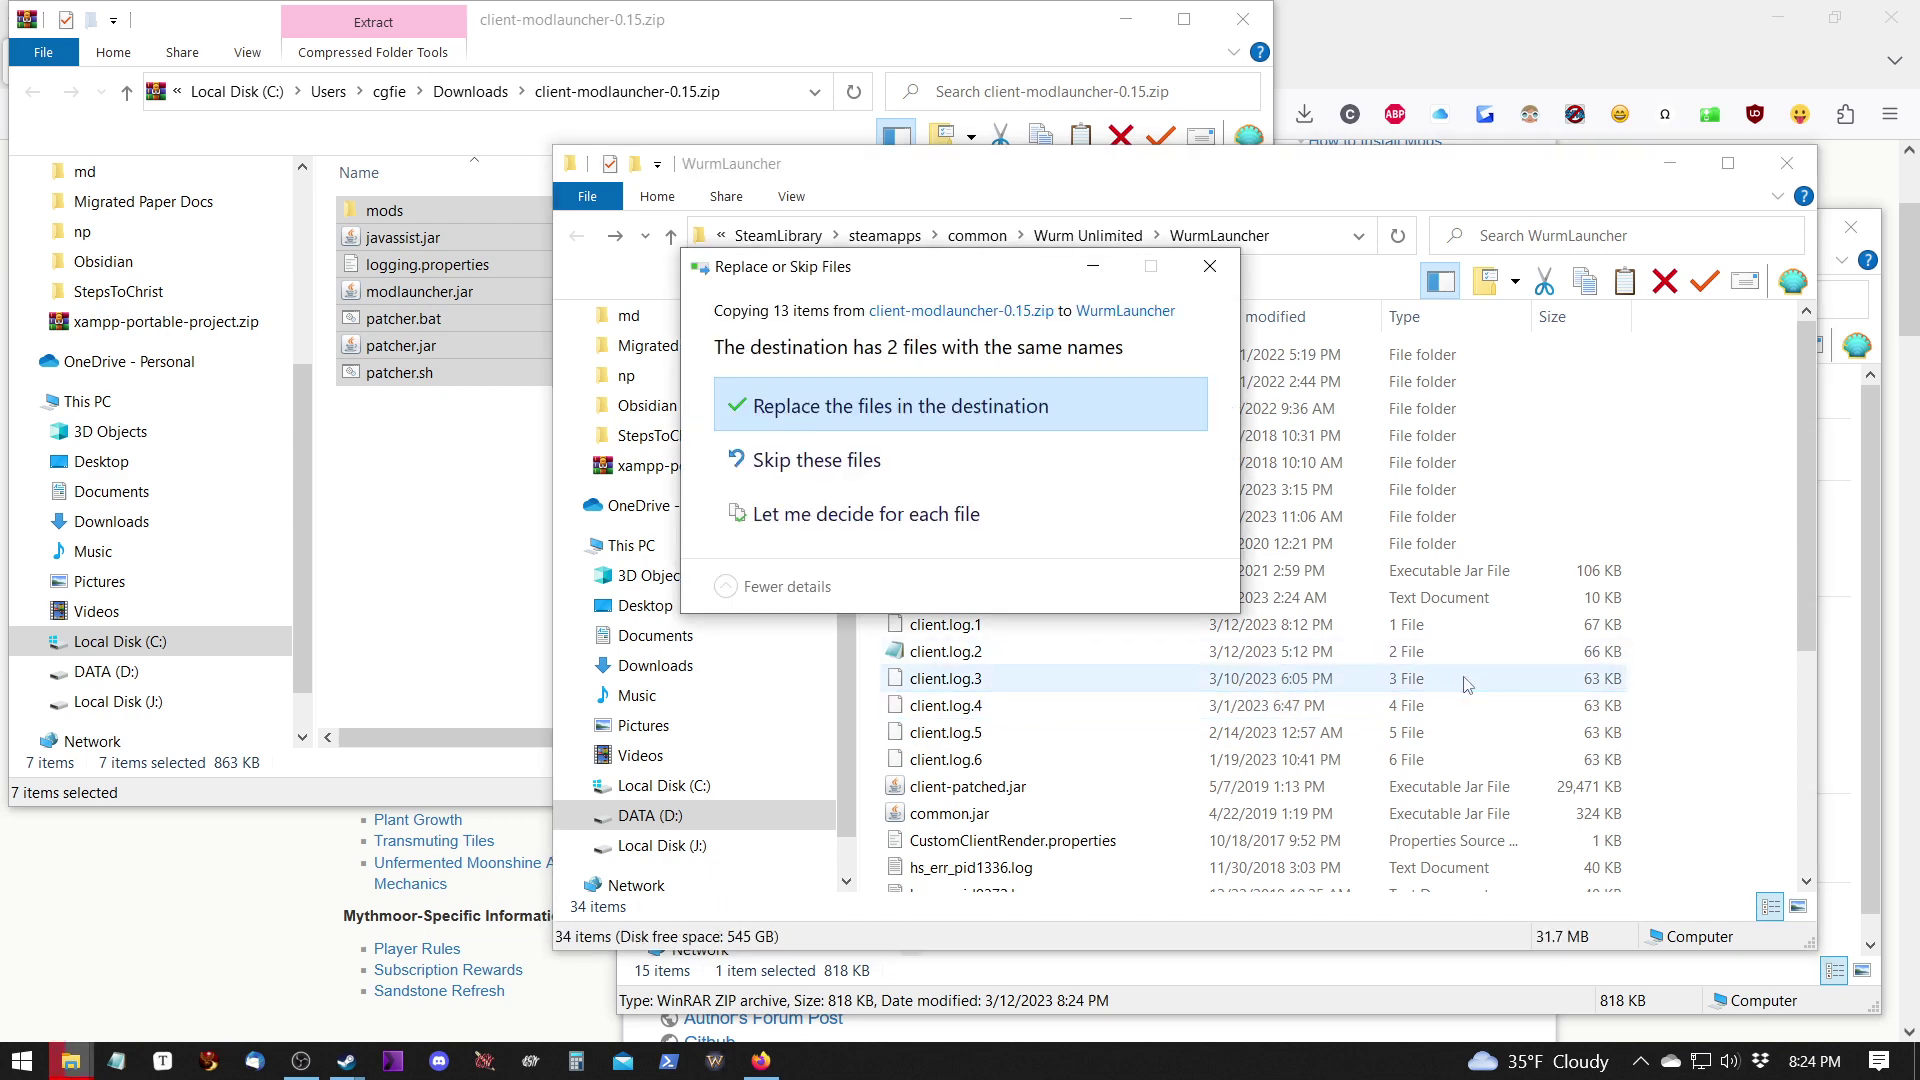
click(985, 406)
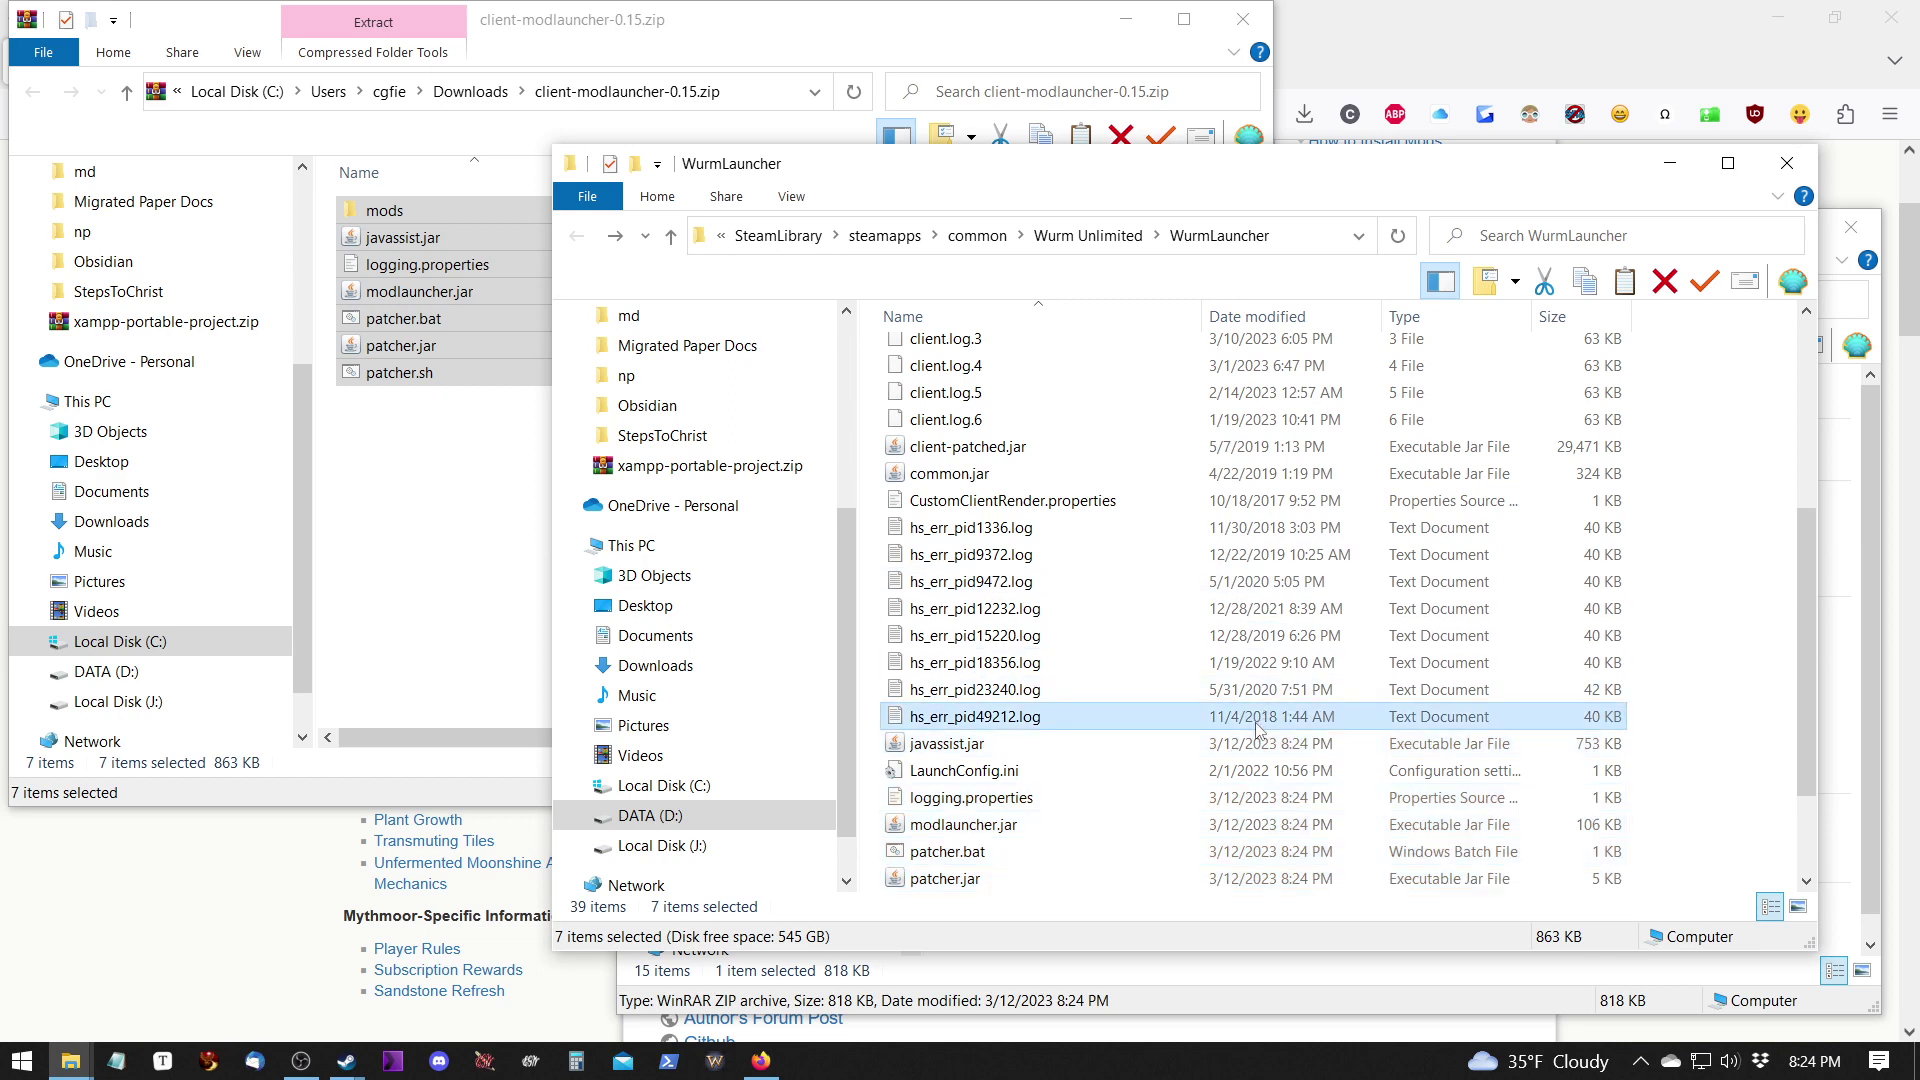
Check that mods holds connectionfix, custommap and serverpacks and that patcher.bat was copied.
scroll(1163, 588, up, 2)
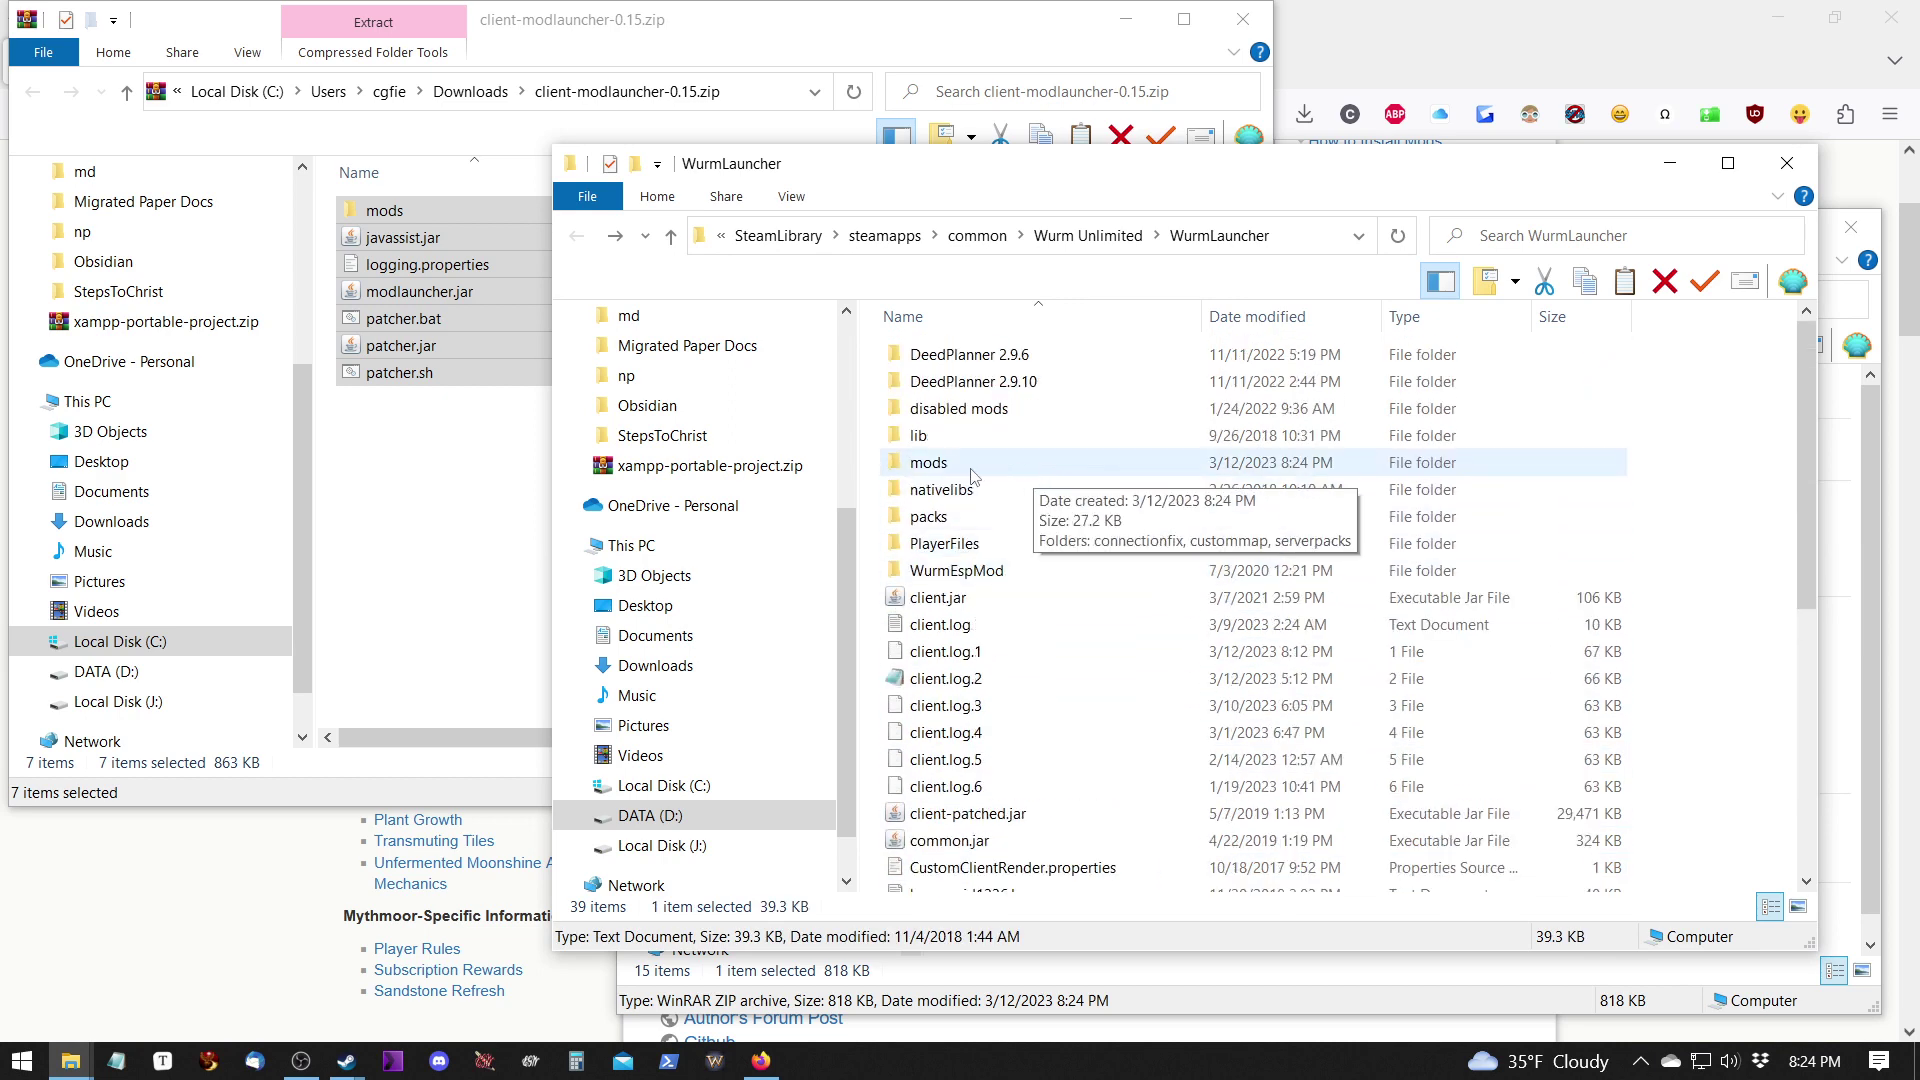
double_click(930, 464)
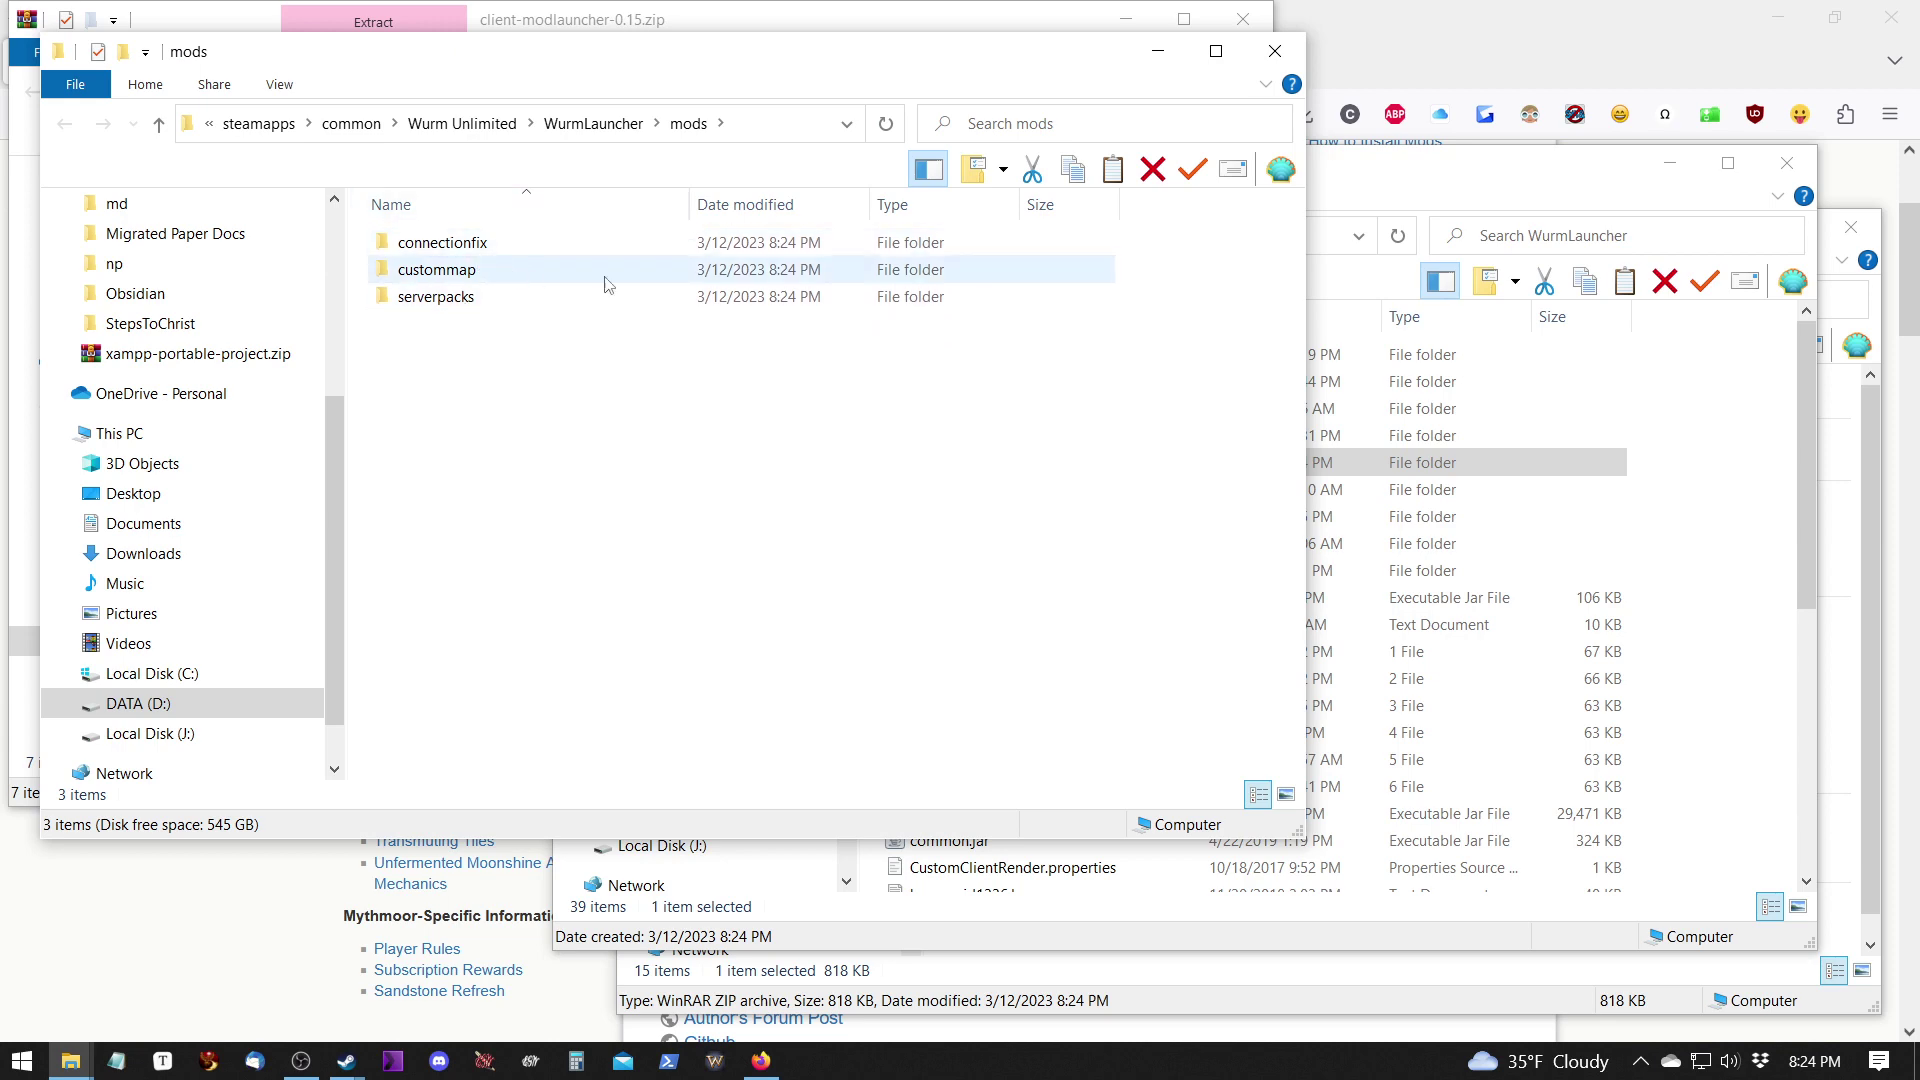
click(1275, 51)
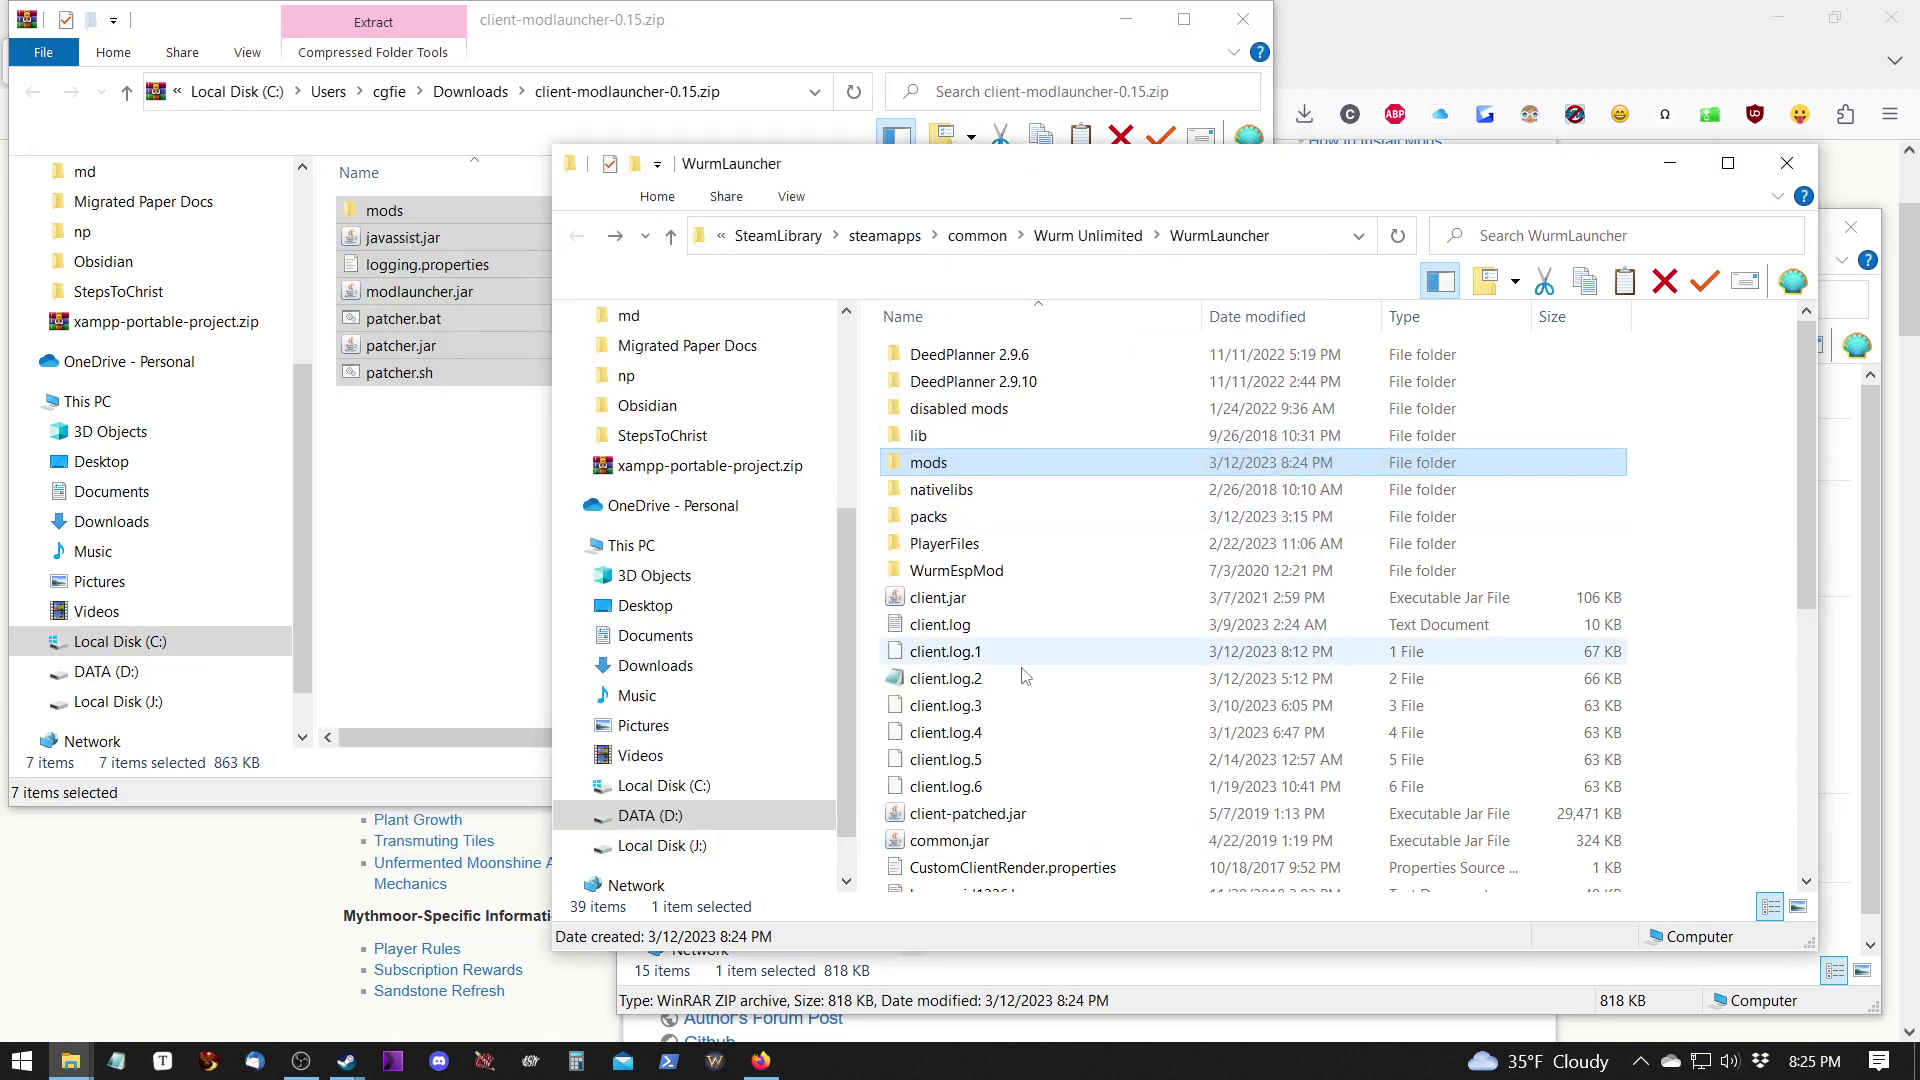
scroll(1031, 745, down, 3)
scroll(1031, 745, down, 4)
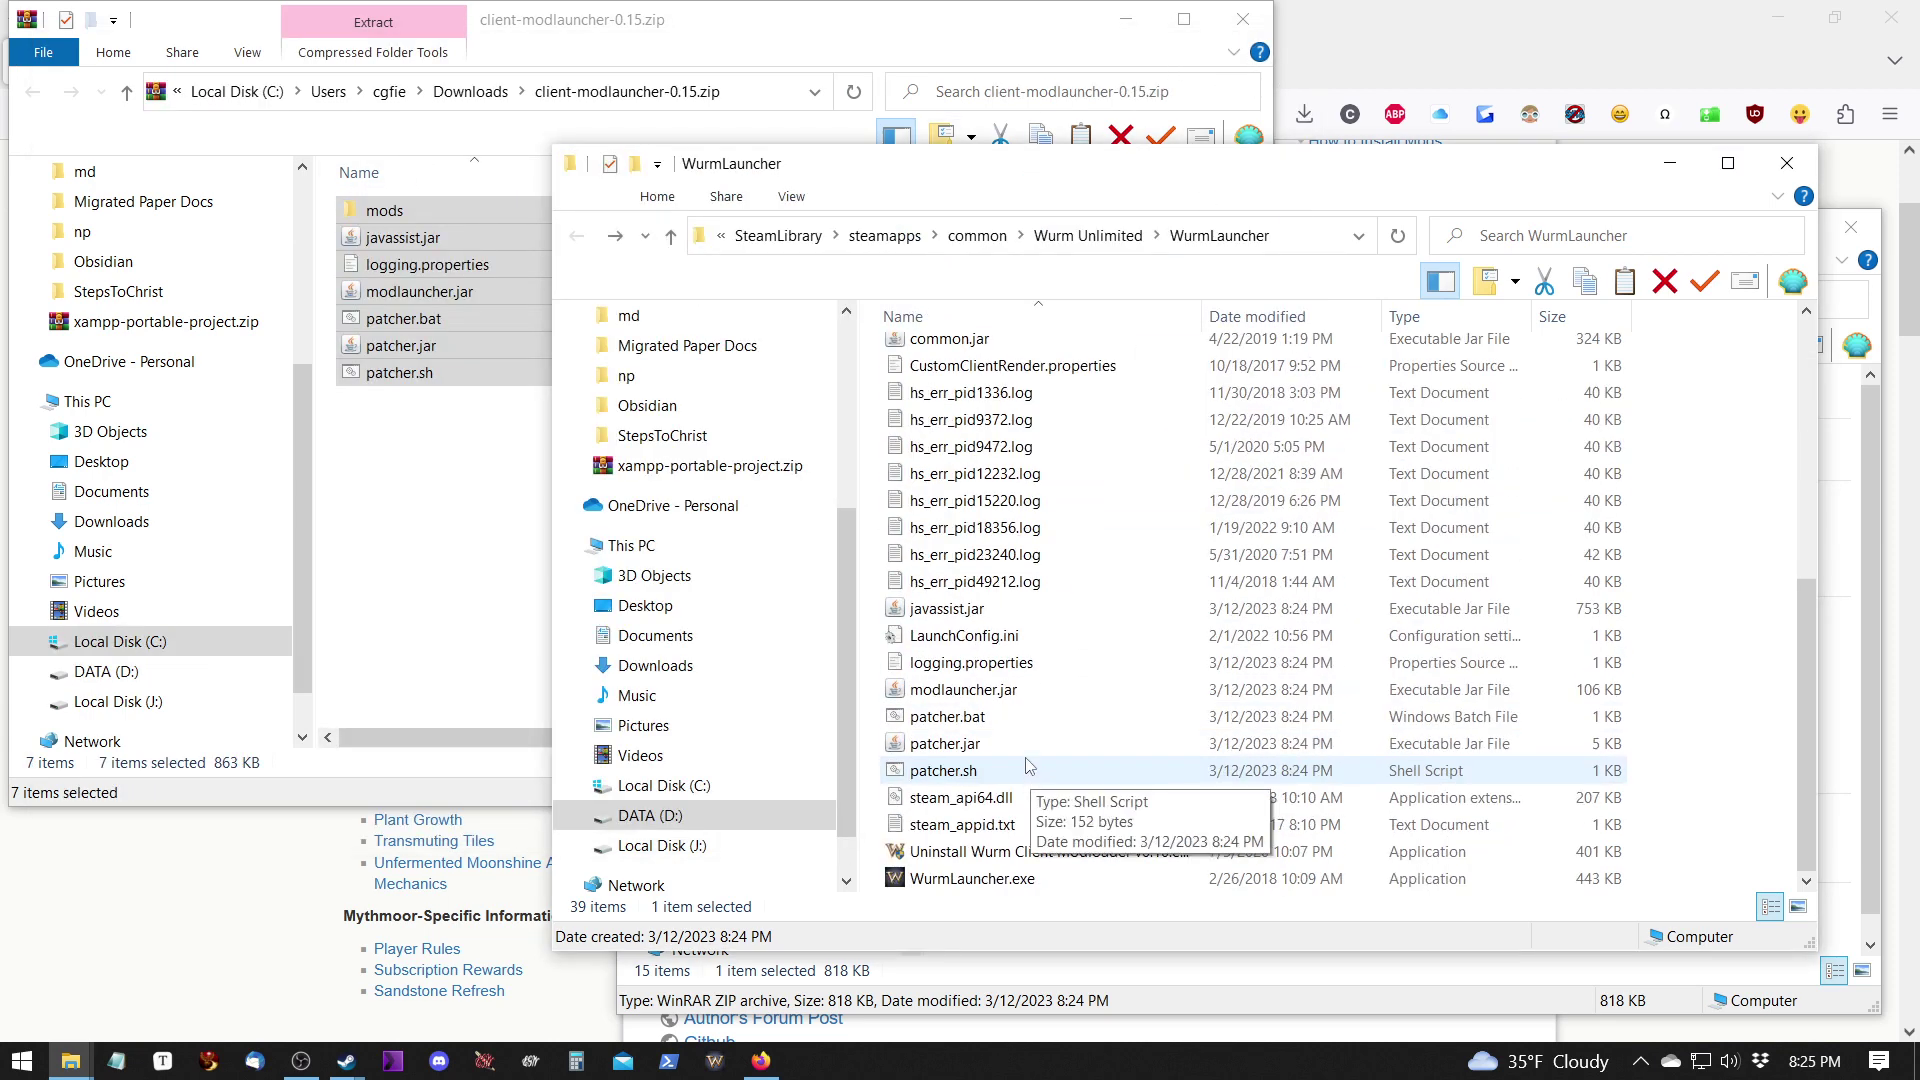
click(1050, 720)
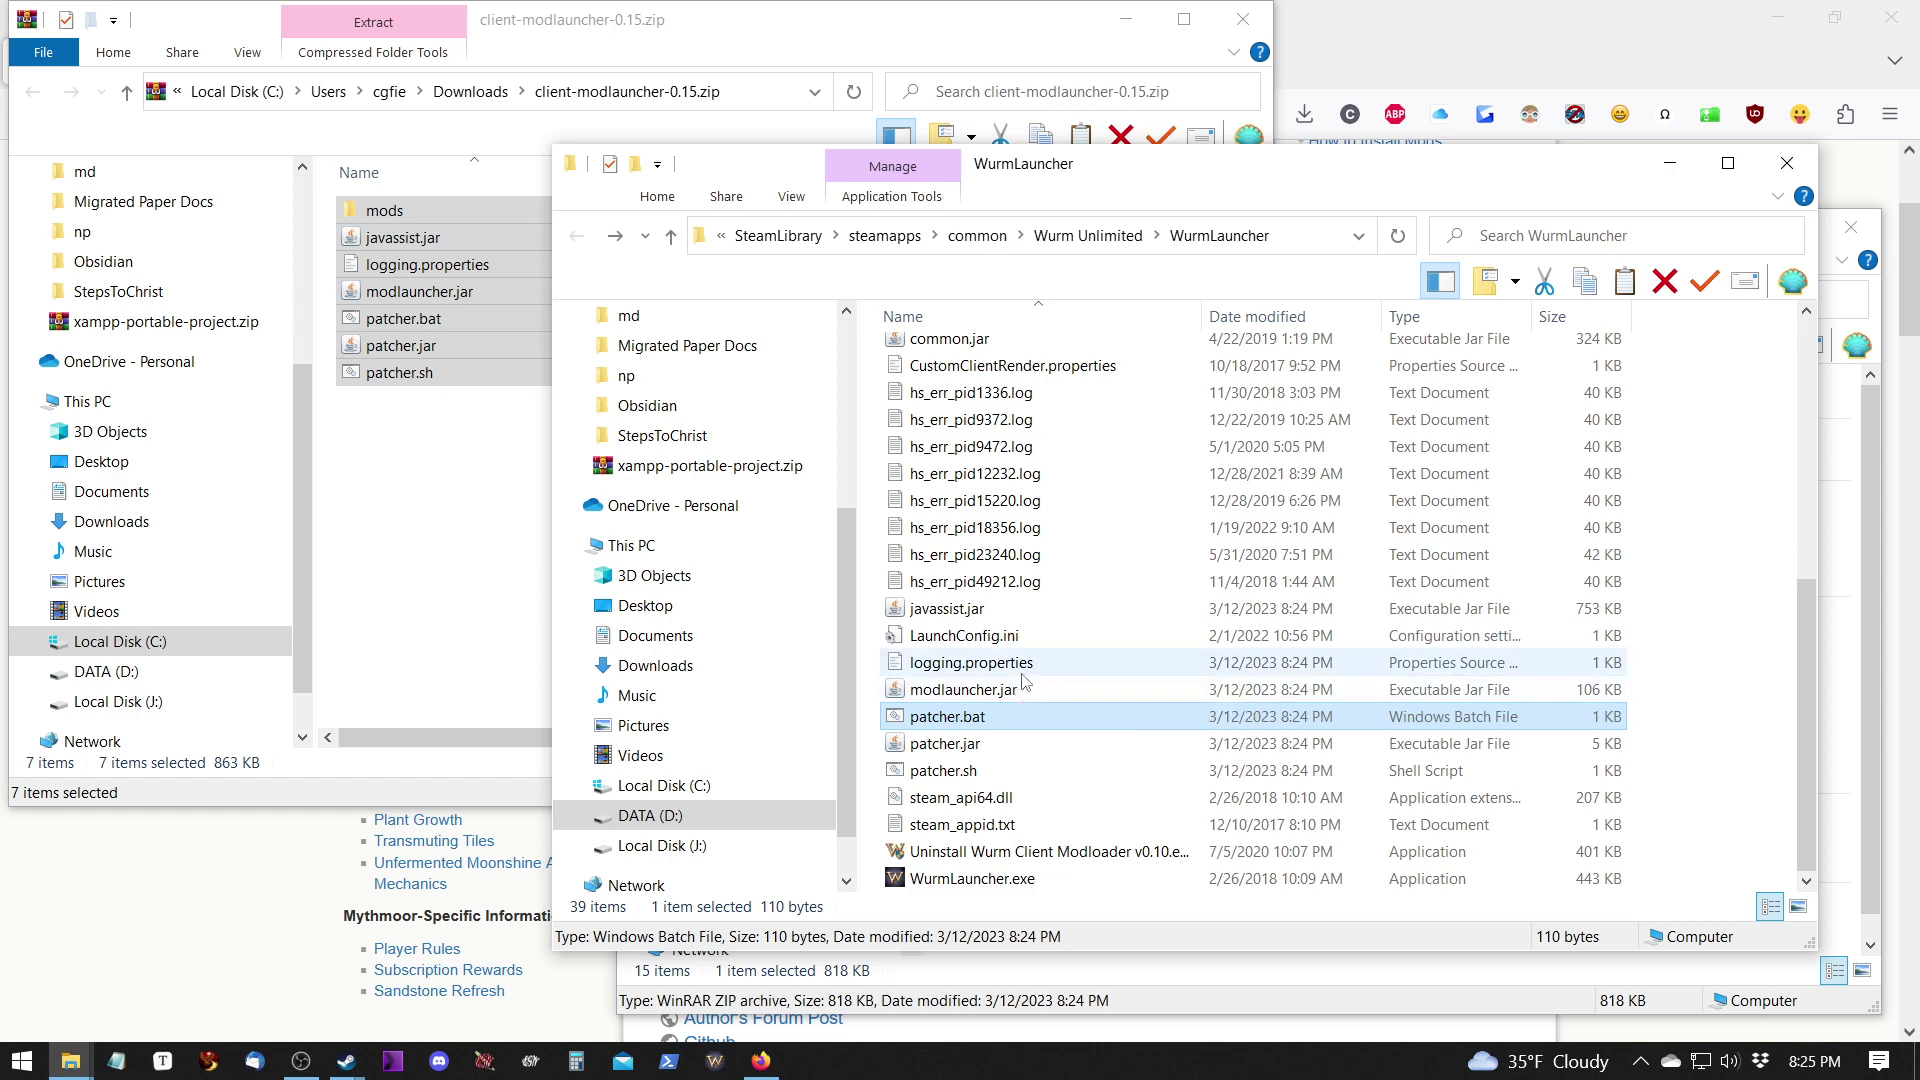
scroll(1022, 682, up, 6)
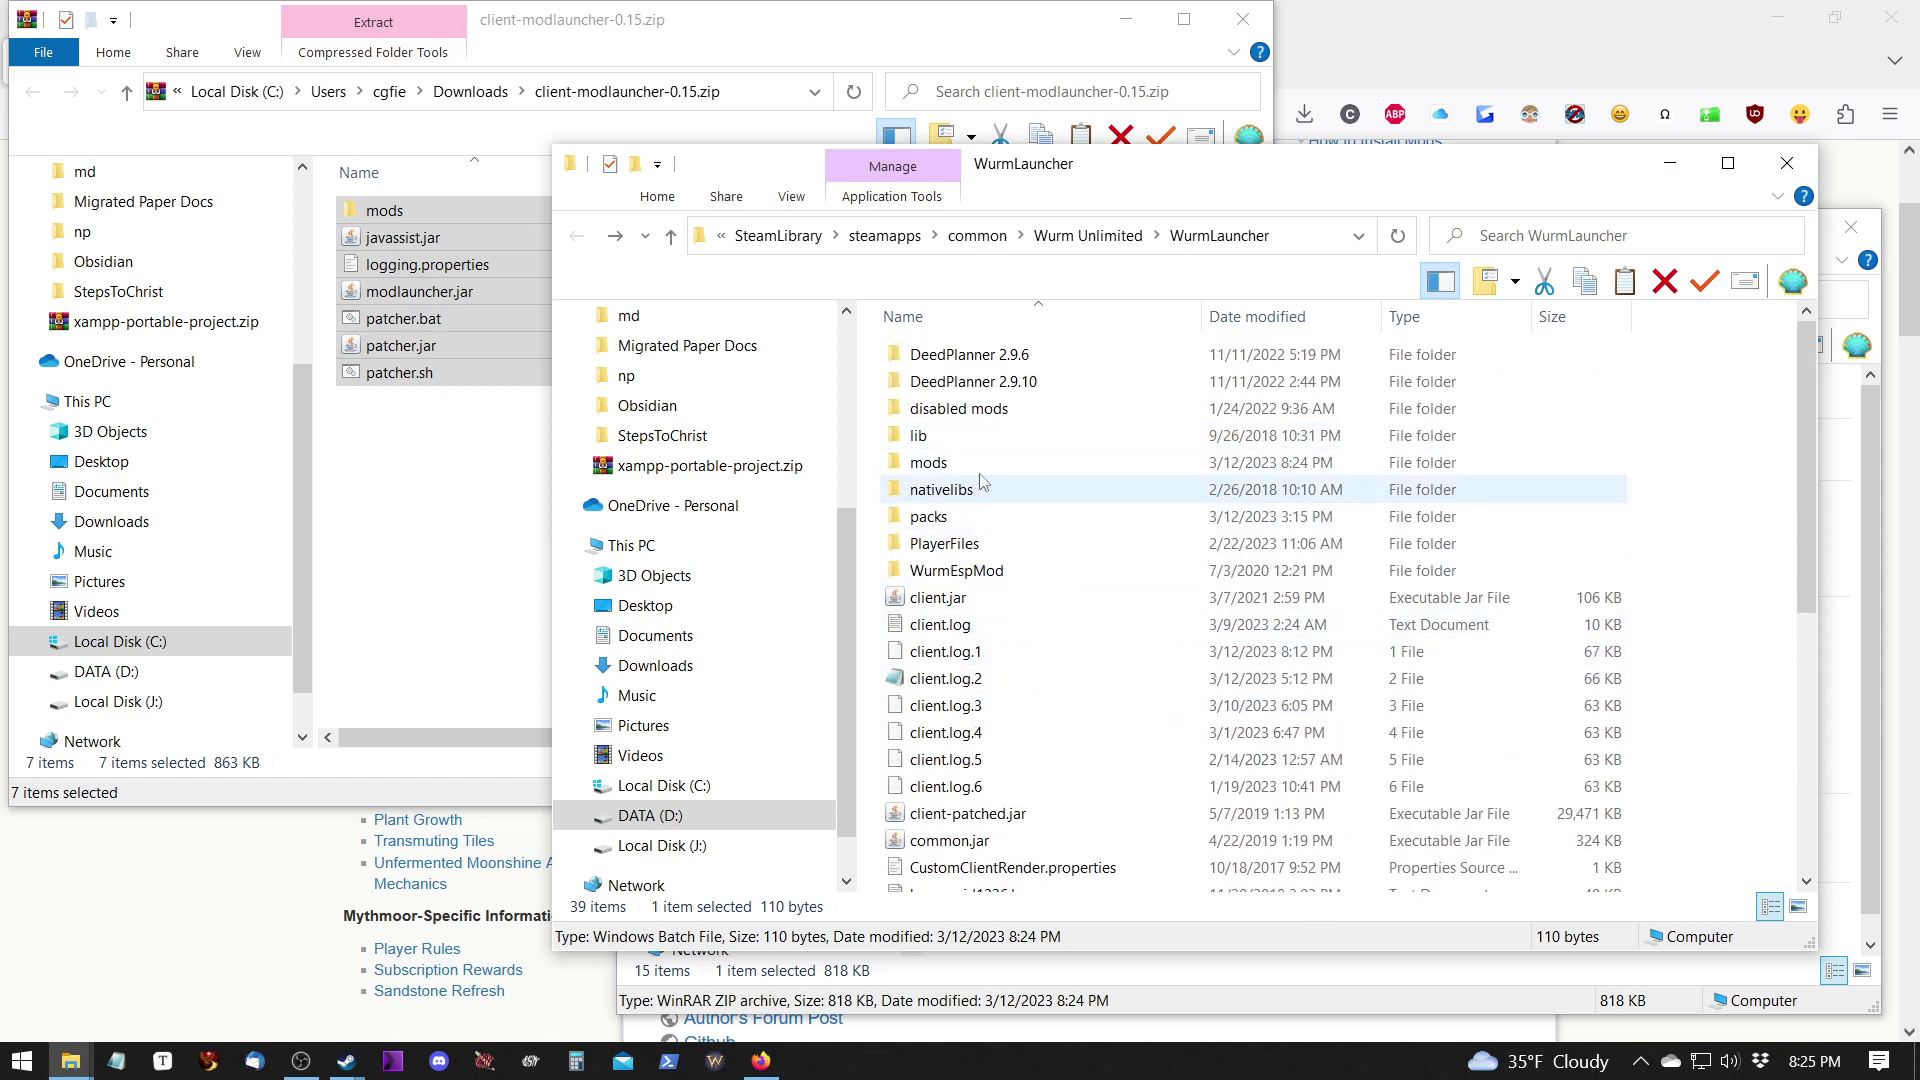
Close the zip window, save livemap-1.8.zip from the Live Map entry, and show it in Downloads.
click(502, 462)
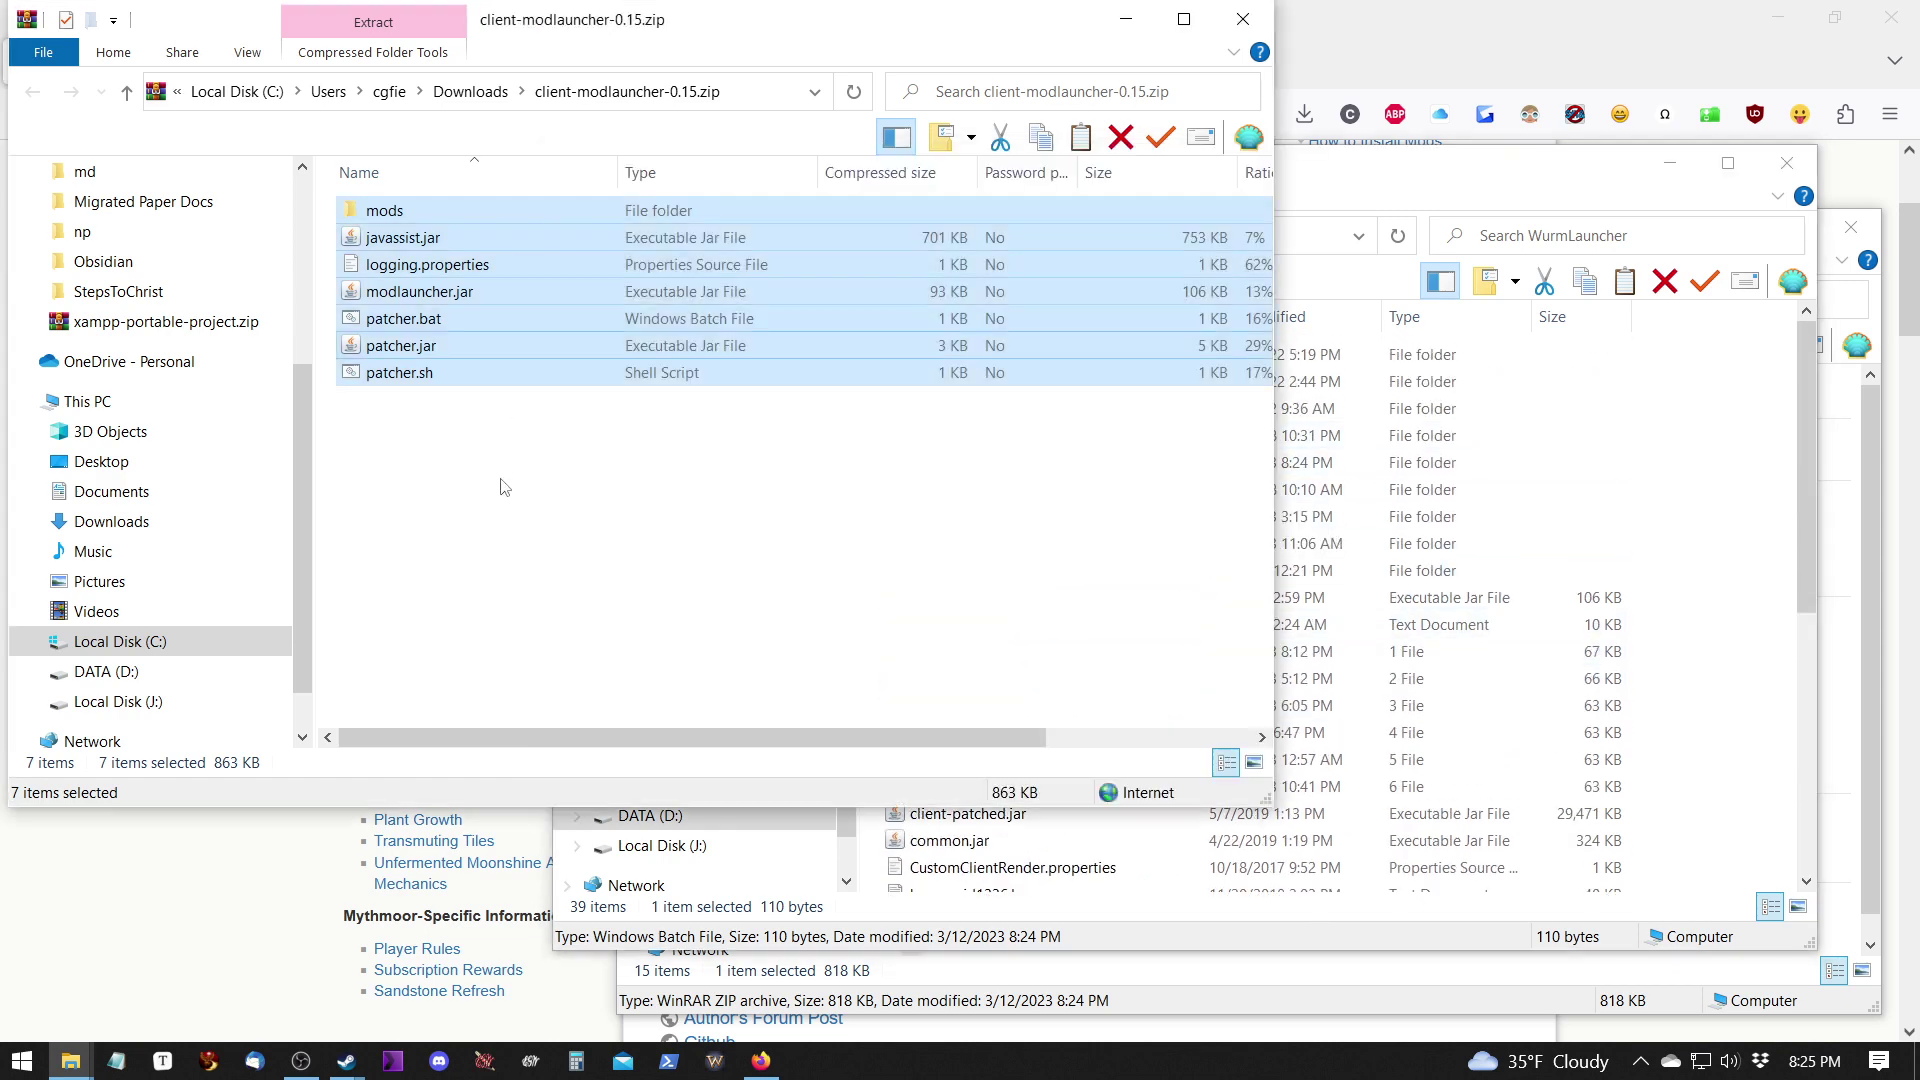
click(1240, 22)
click(1033, 133)
scroll(676, 610, down, 4)
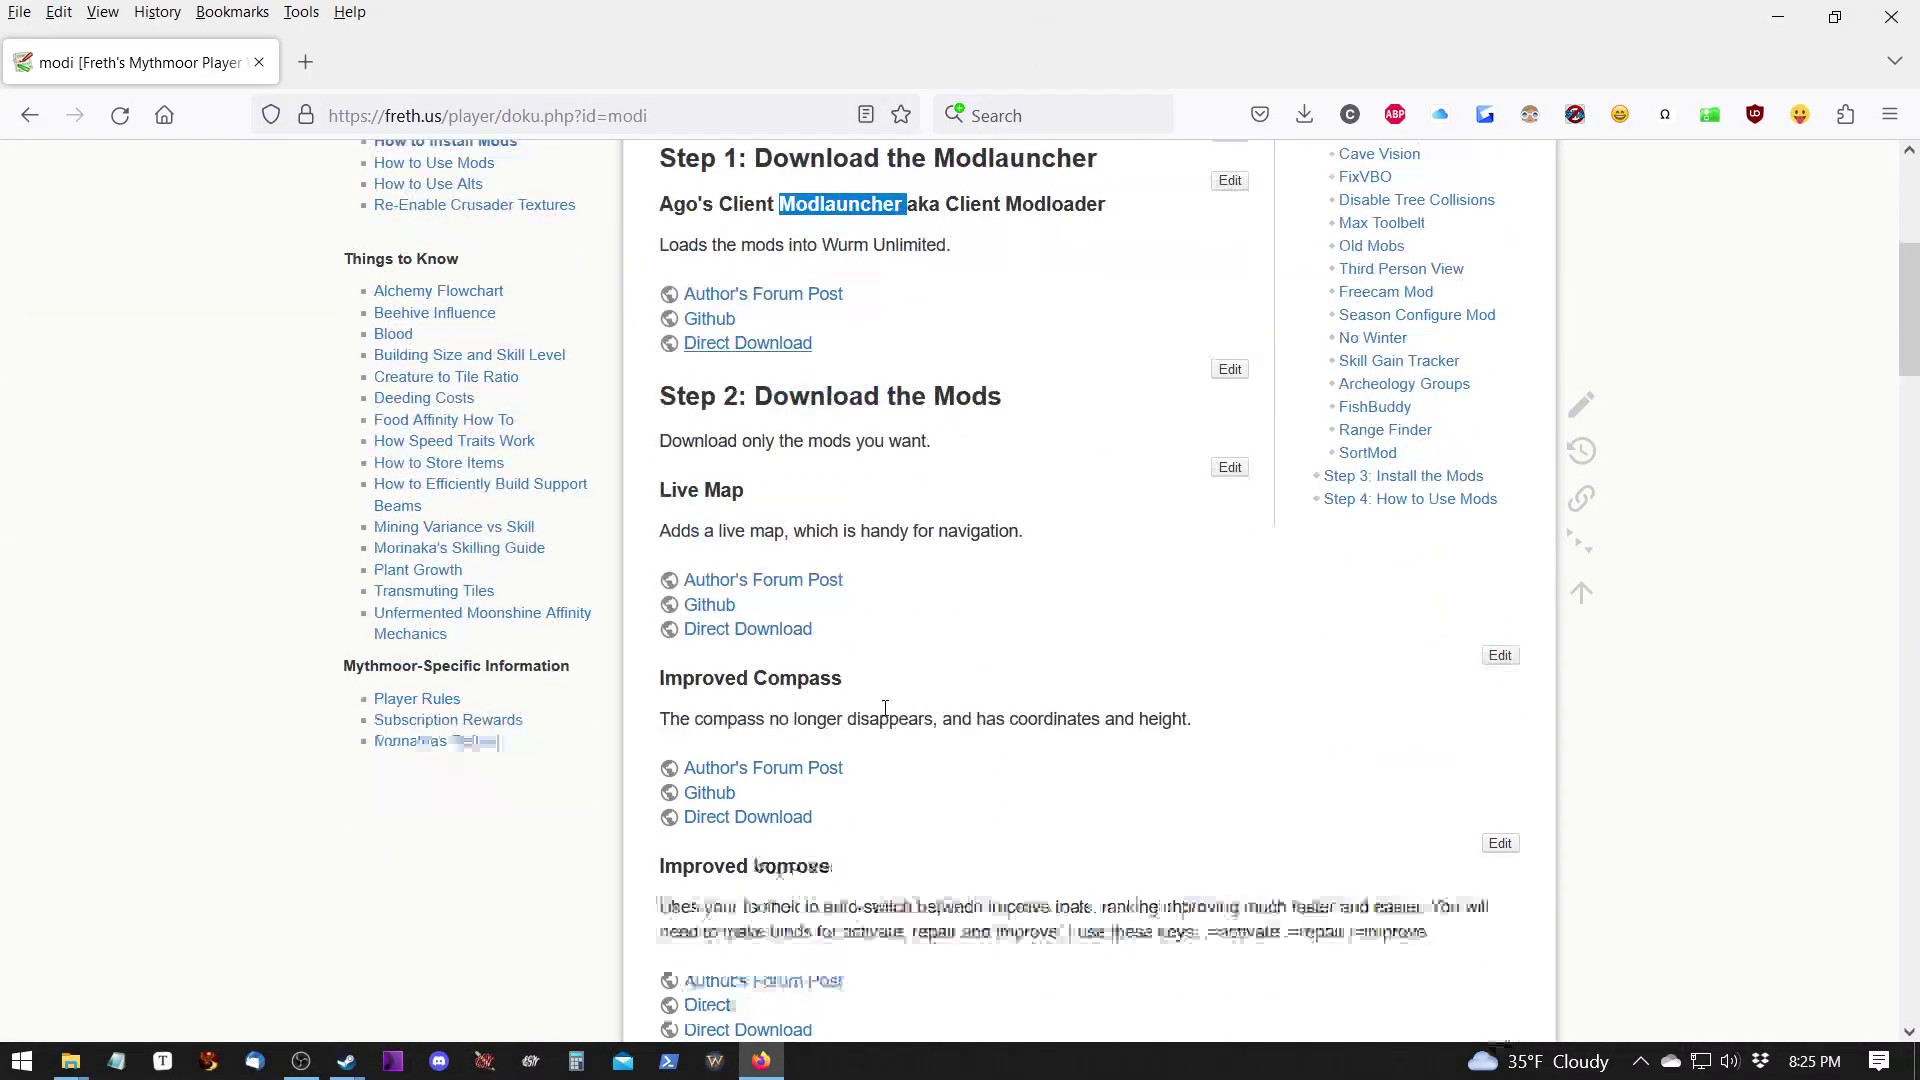
scroll(740, 360, down, 3)
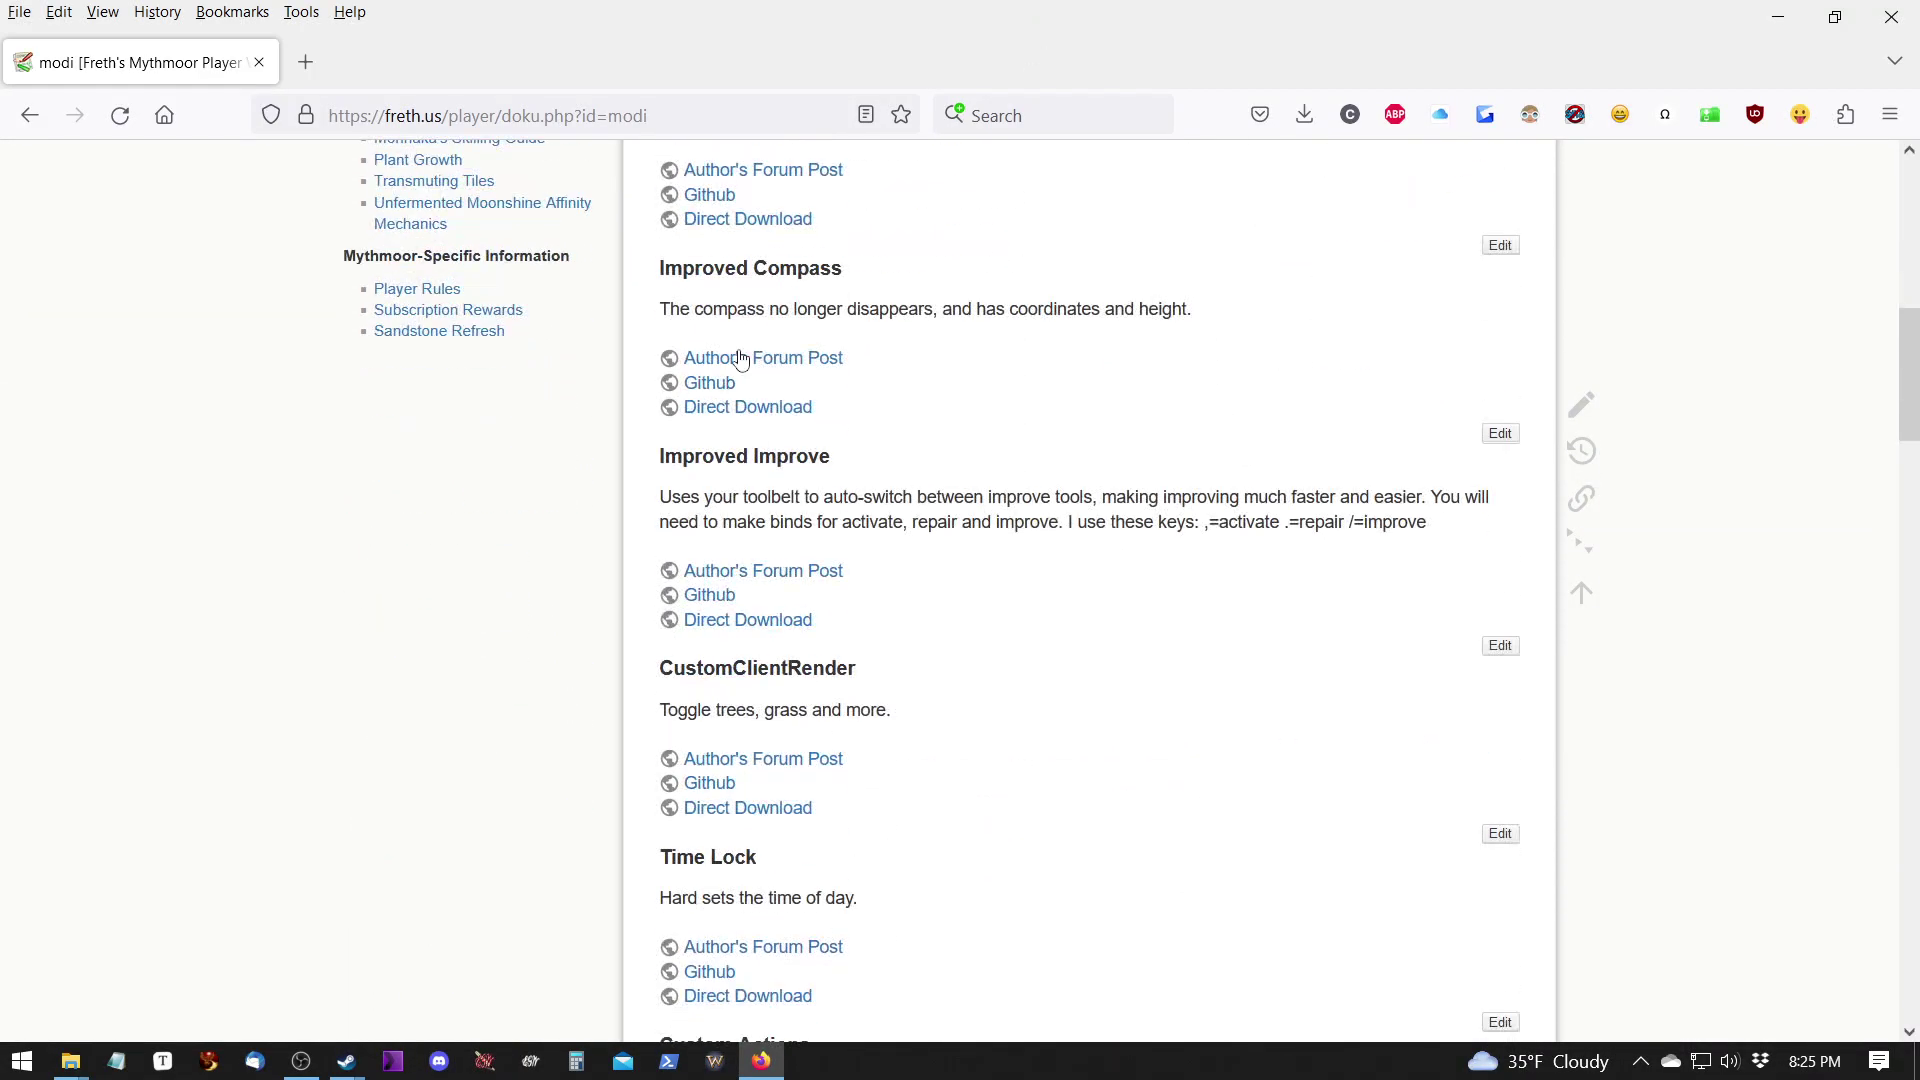
scroll(781, 212, up, 3)
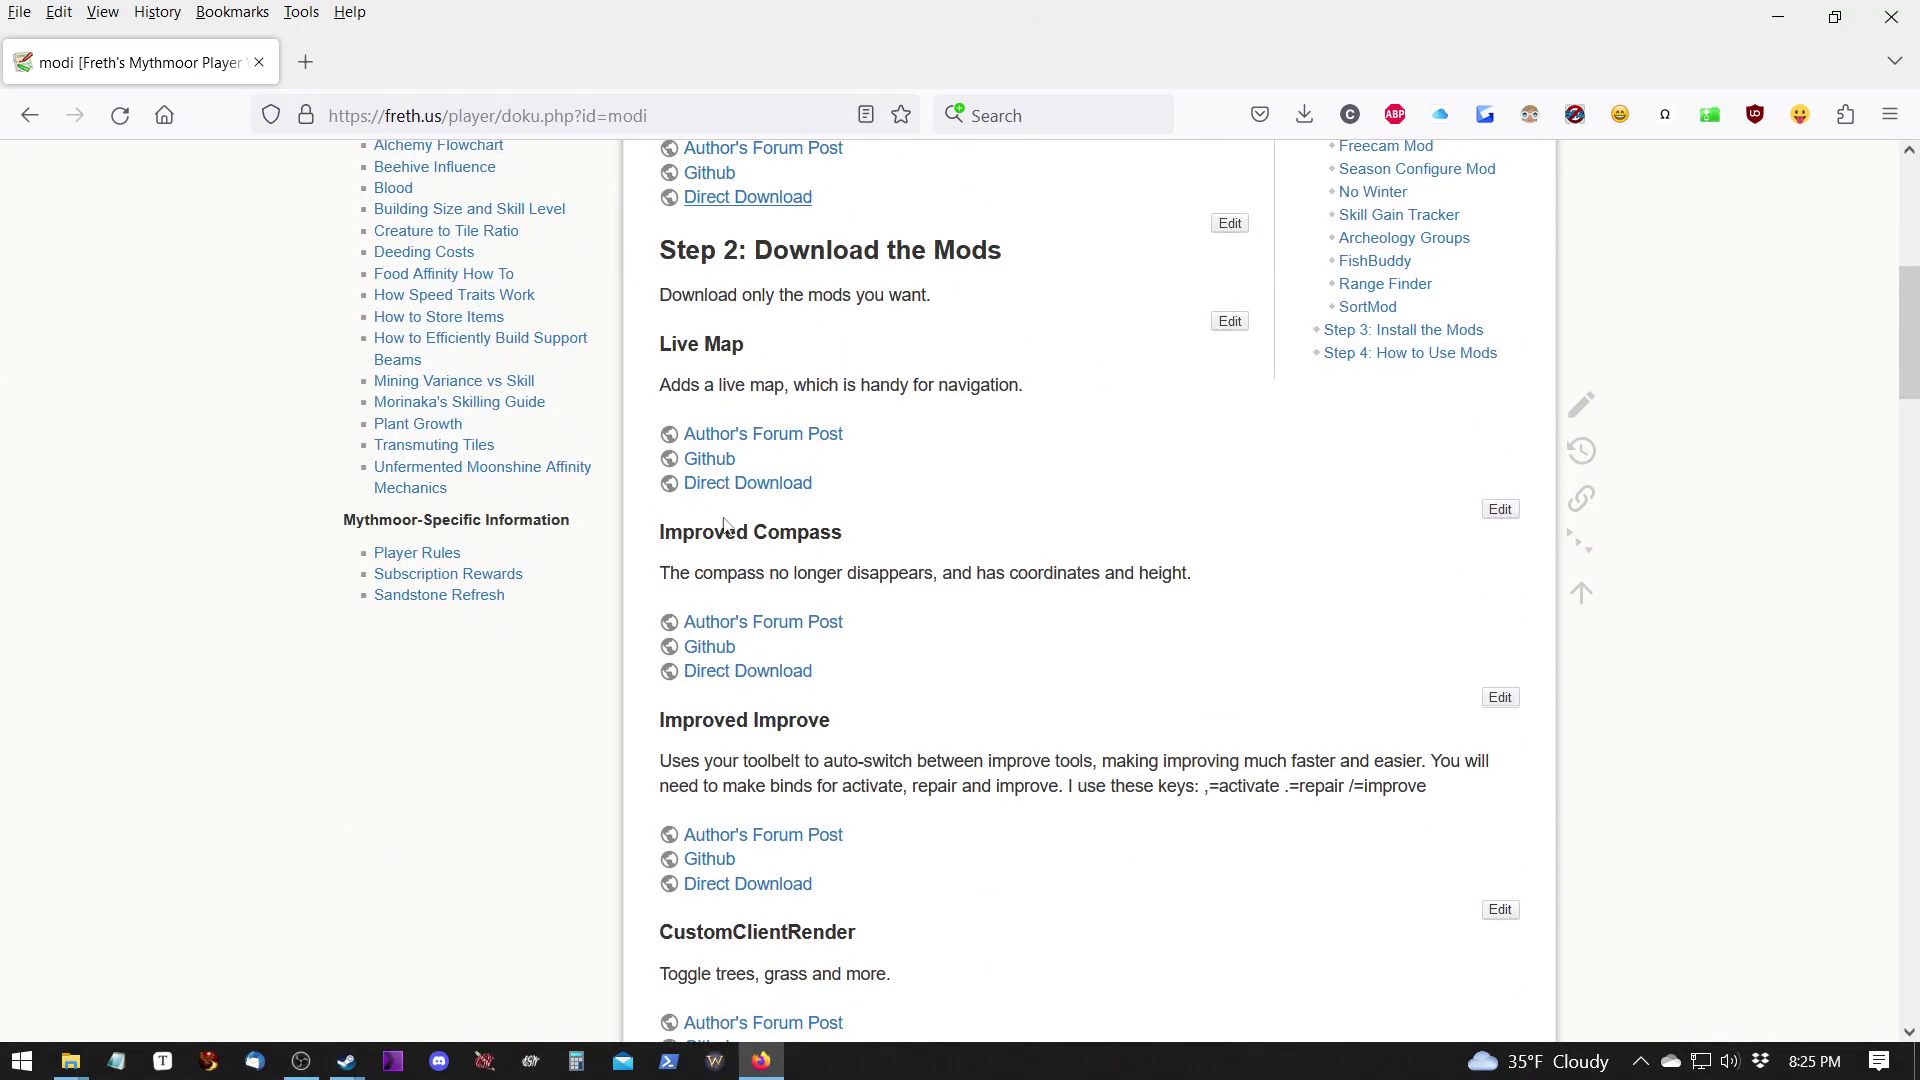
click(748, 484)
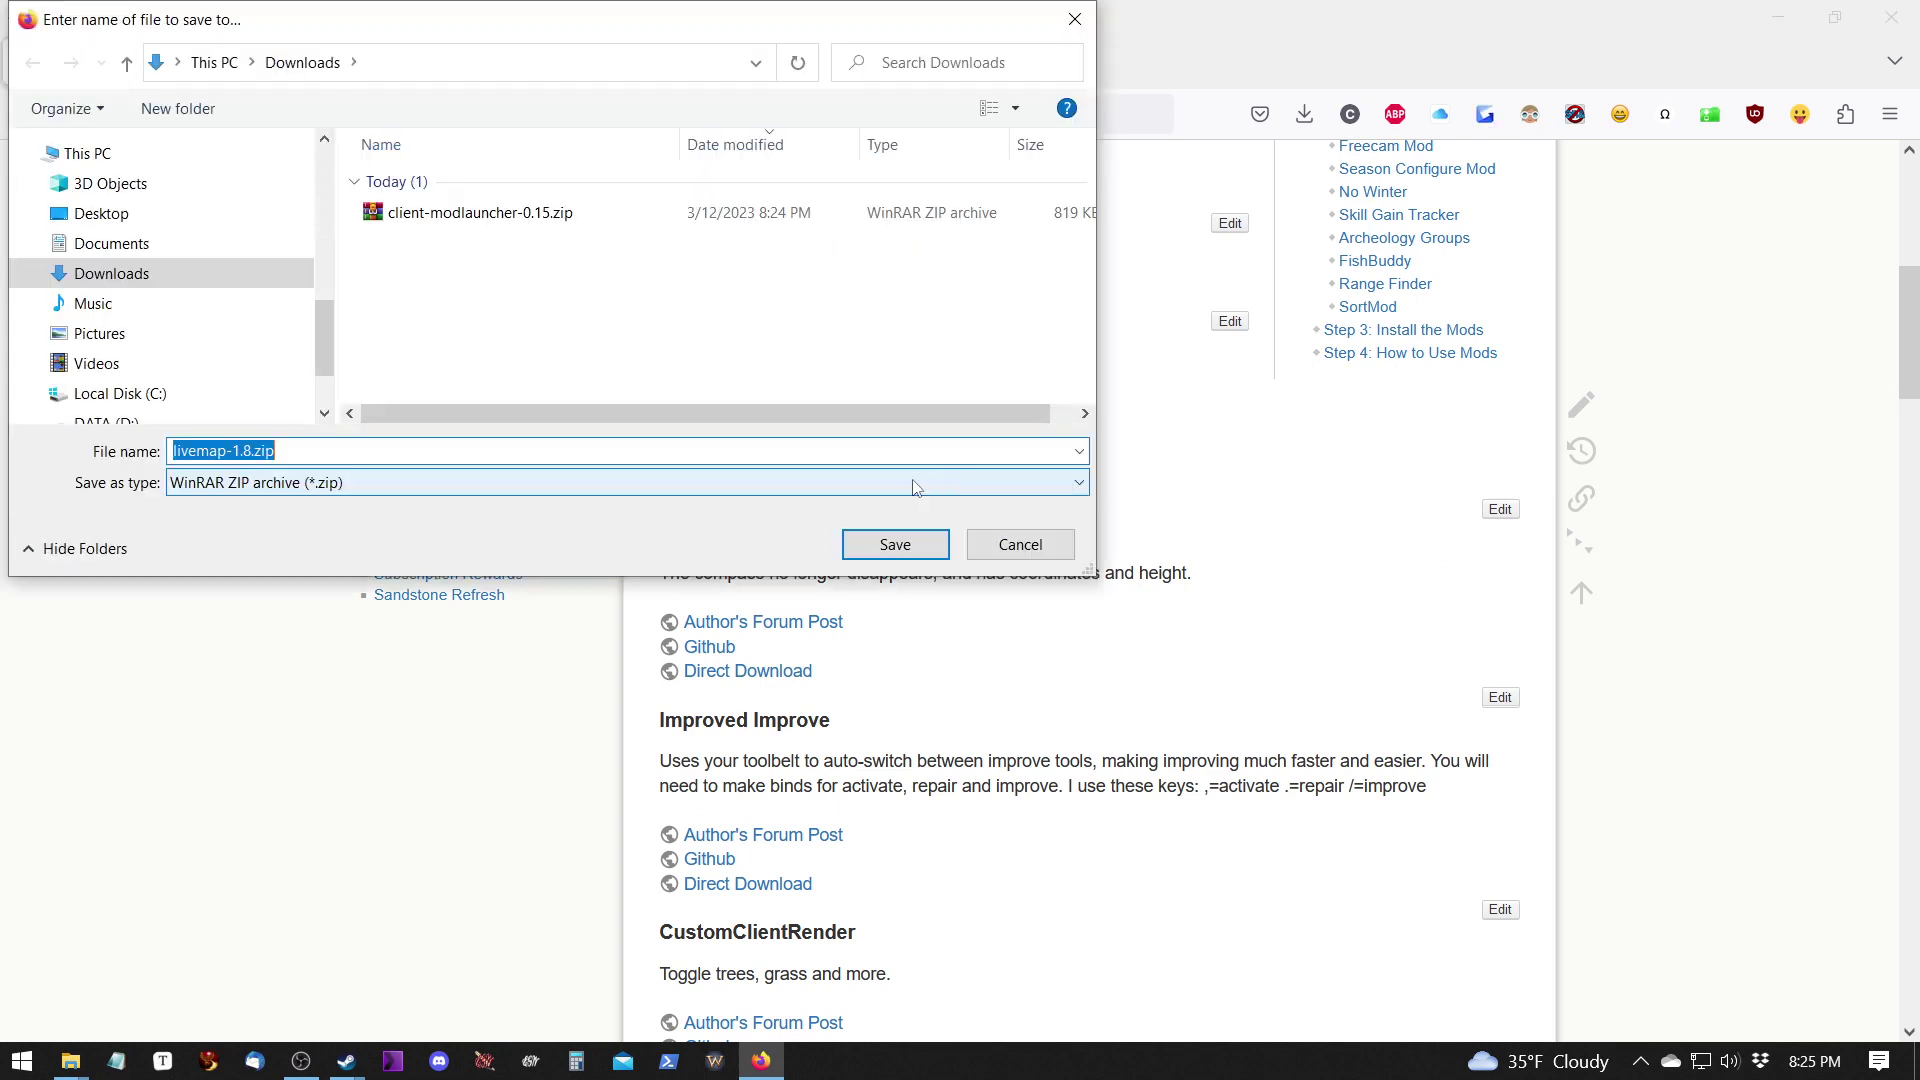
click(895, 544)
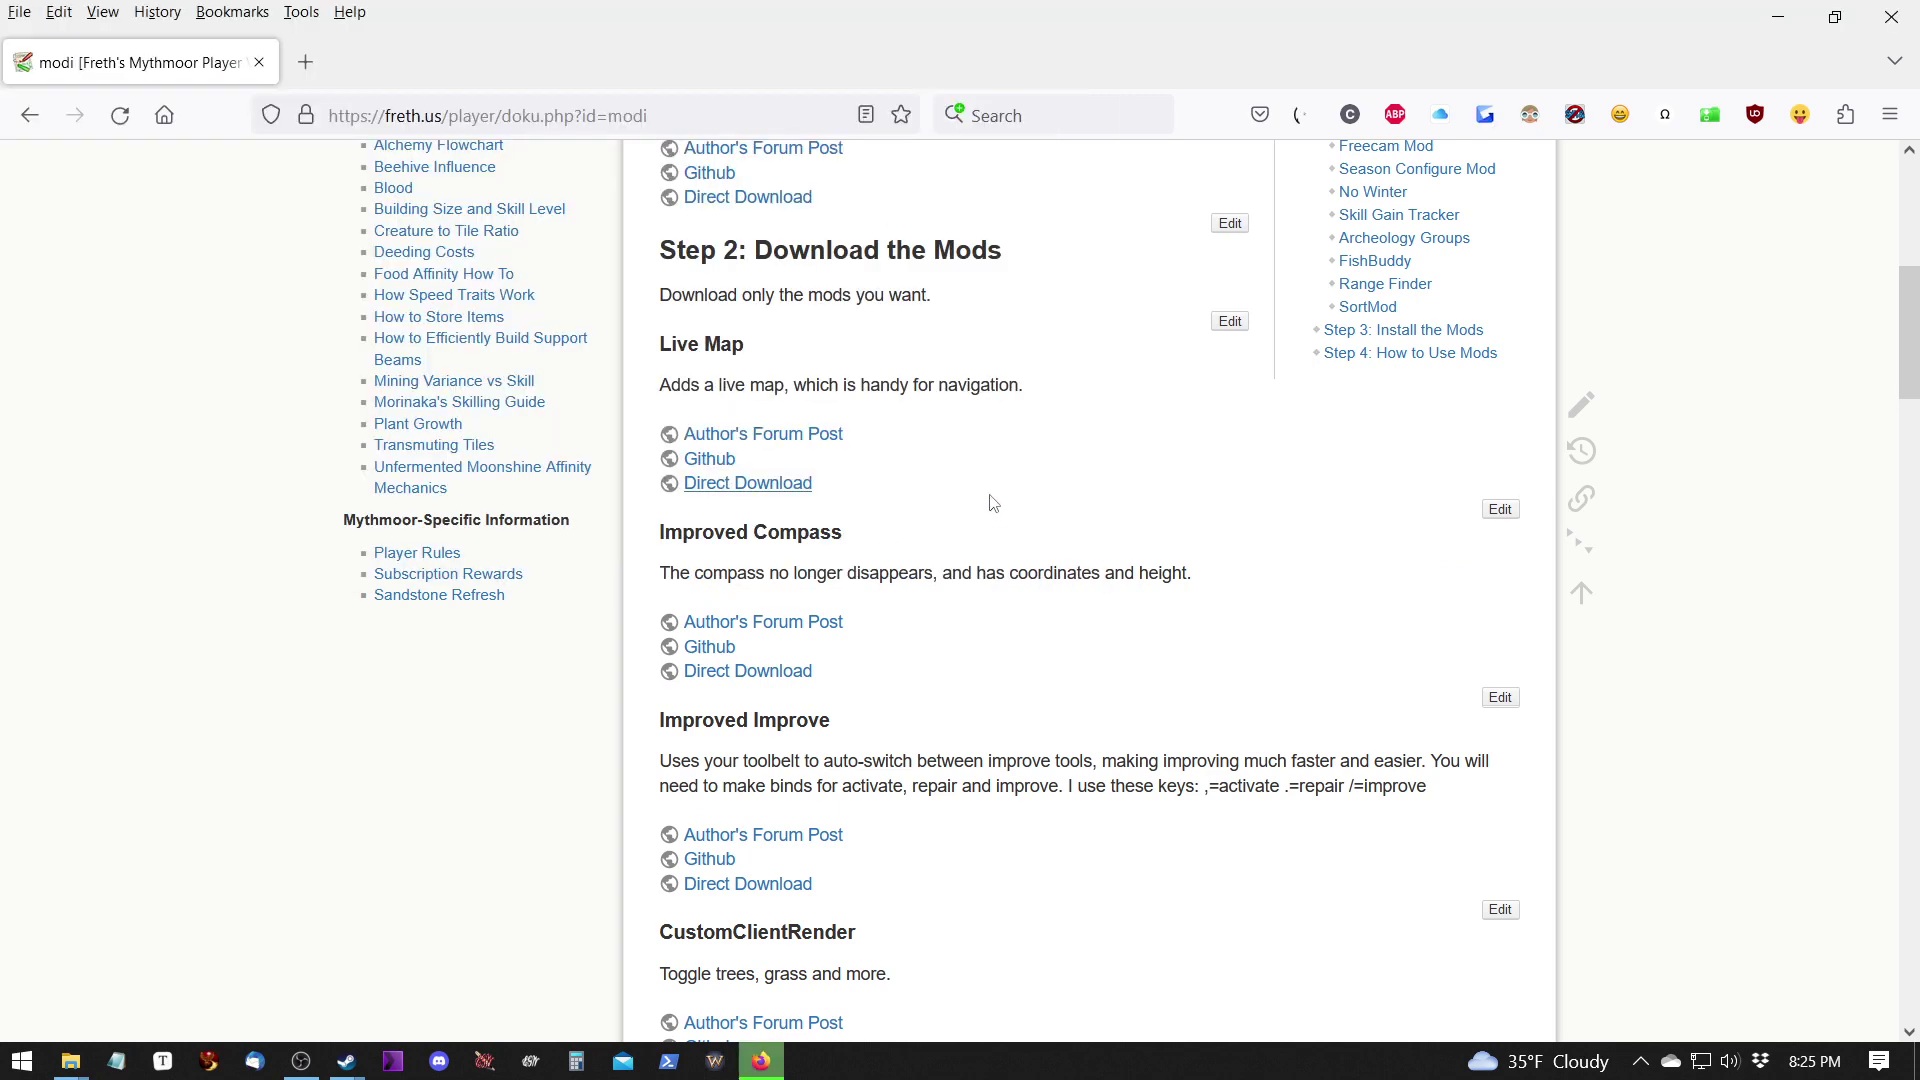
click(1305, 115)
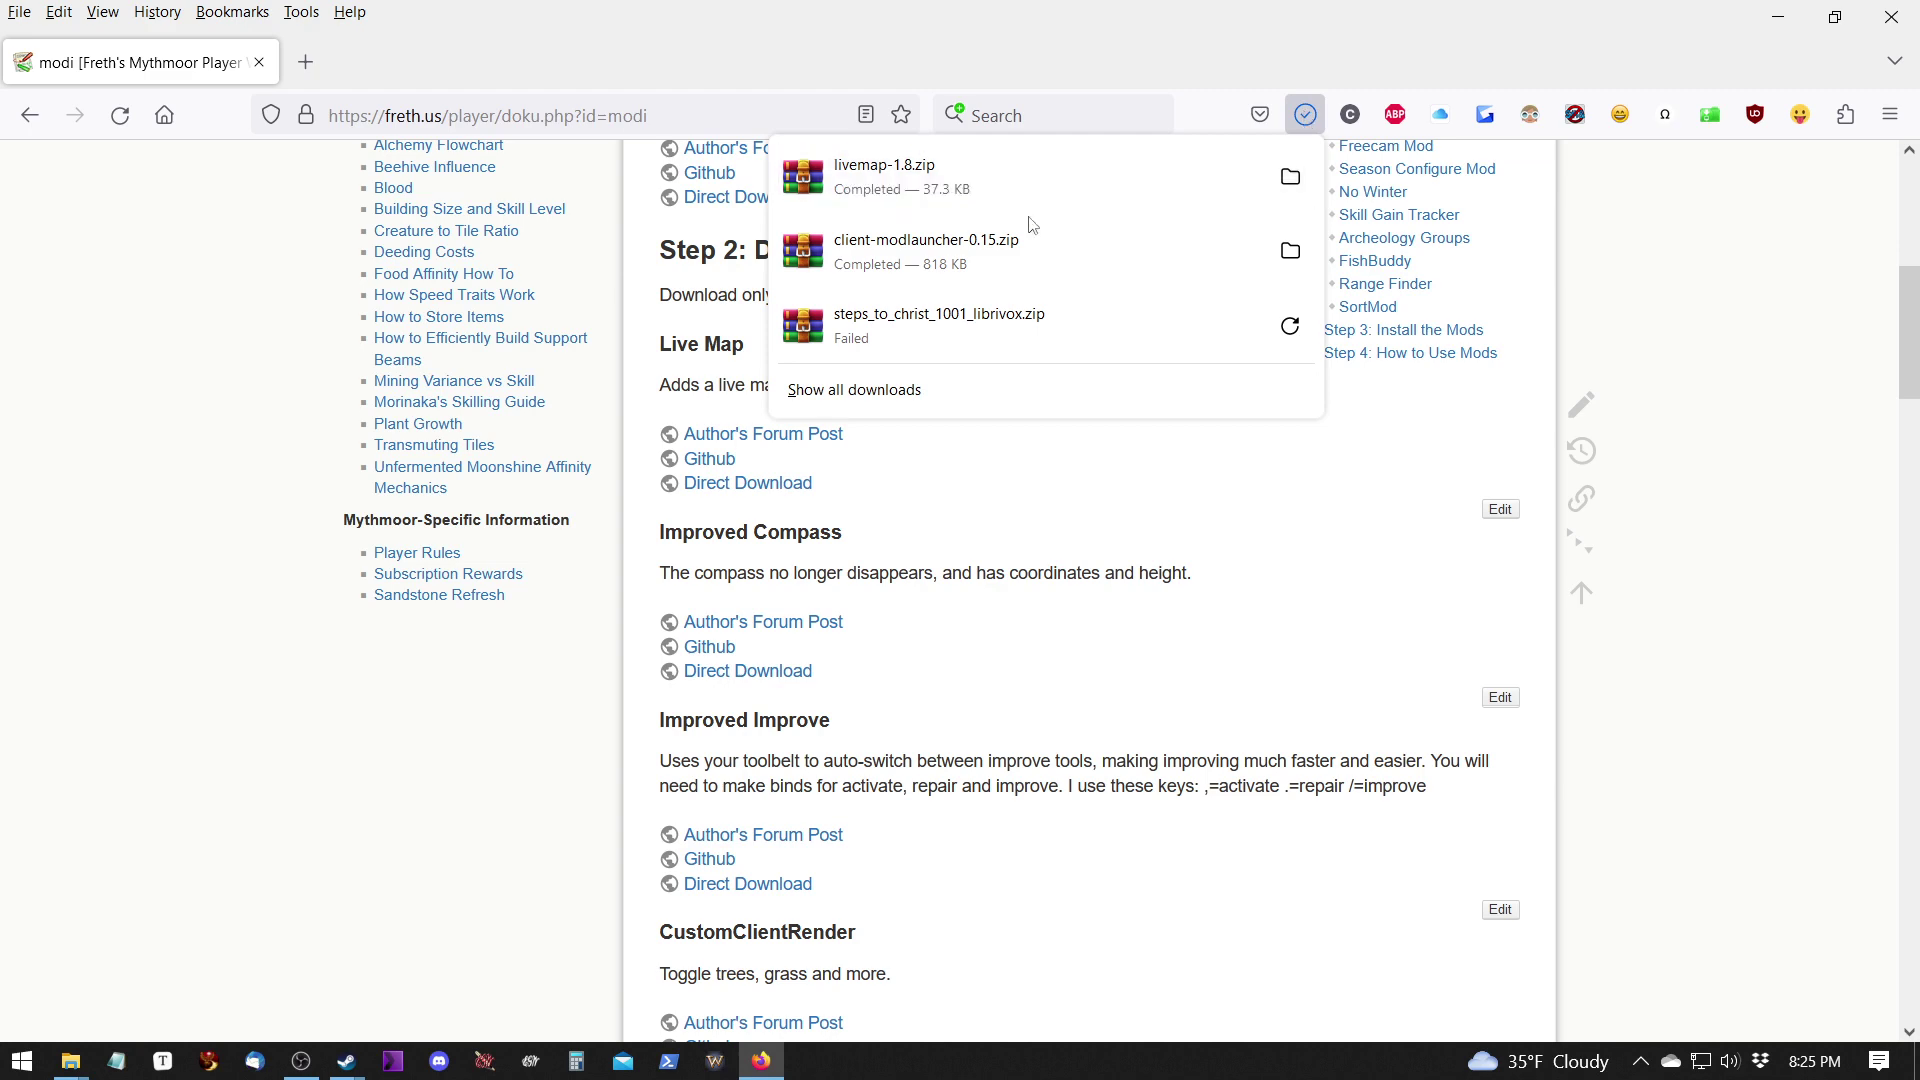
click(1290, 176)
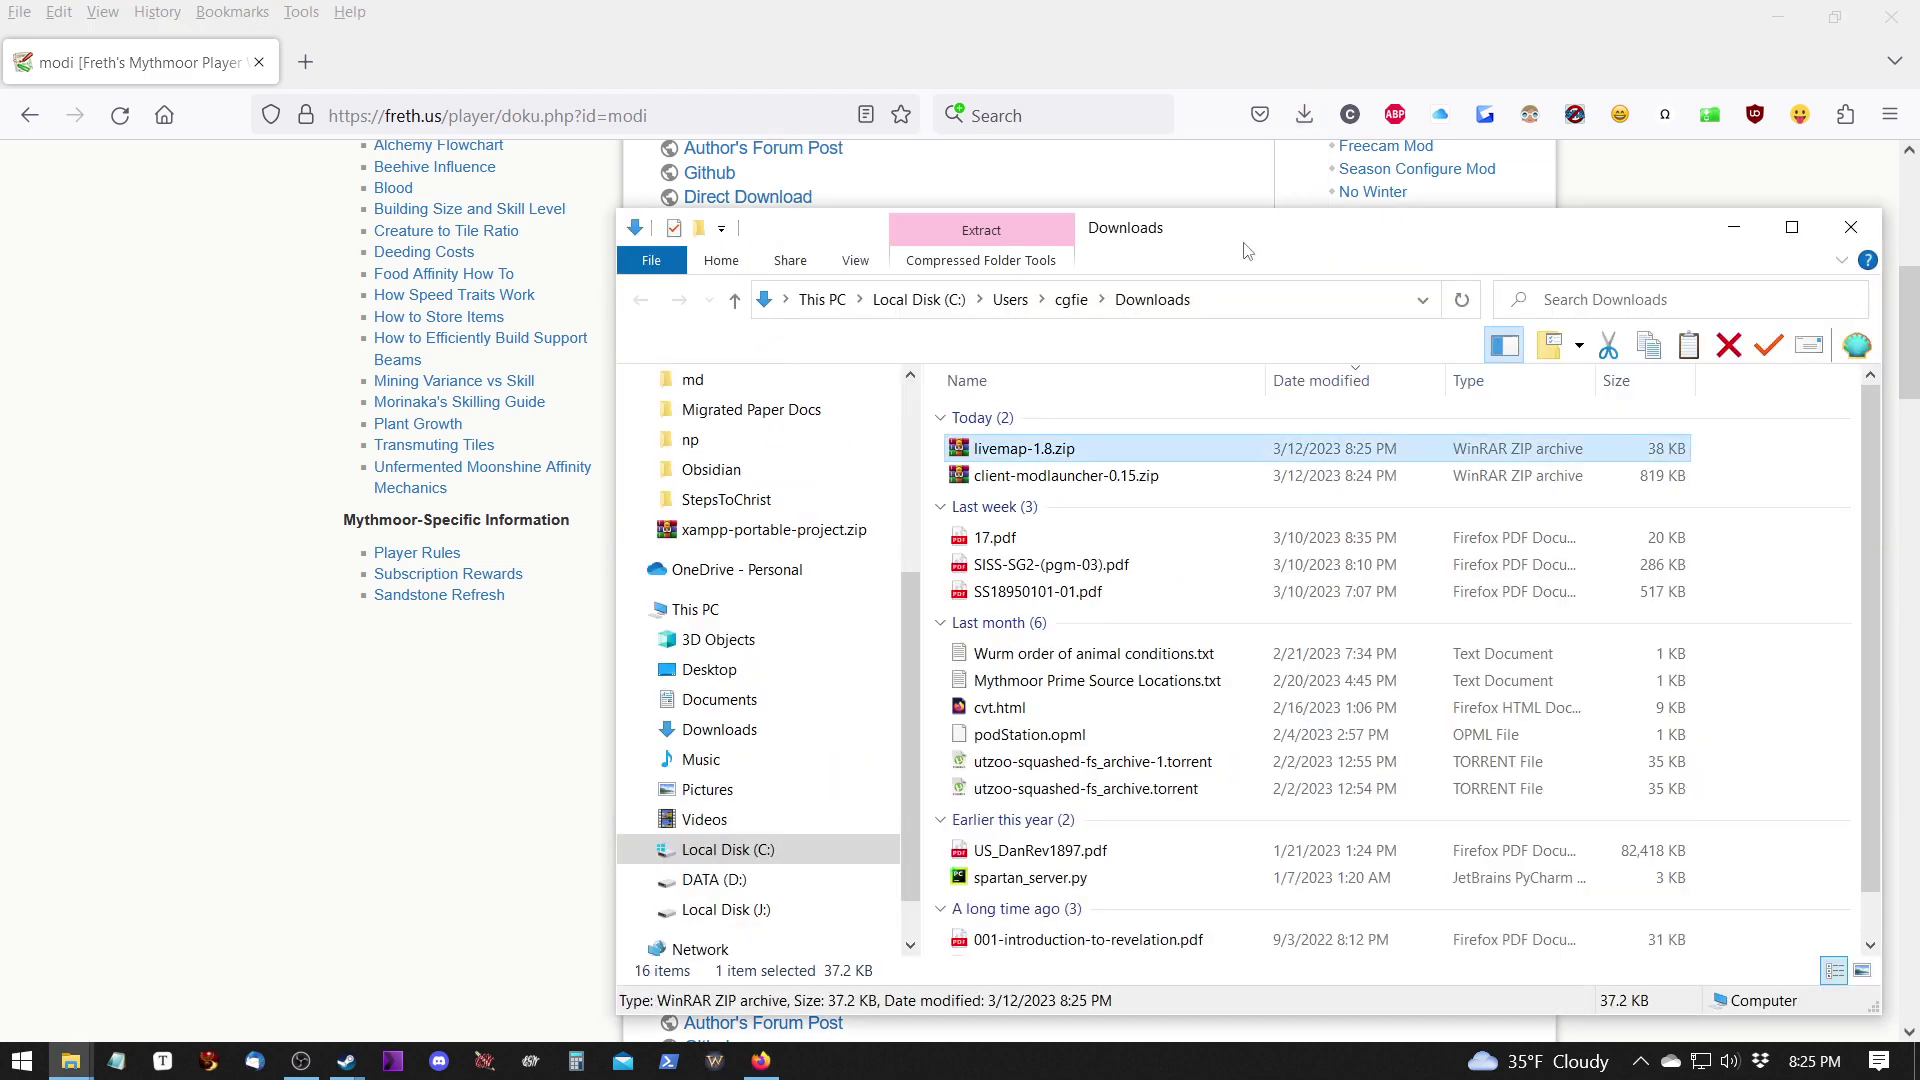
Open livemap-1.8.zip as a folder and select its mods folder.
right_click(1077, 450)
mouse_move(1230, 658)
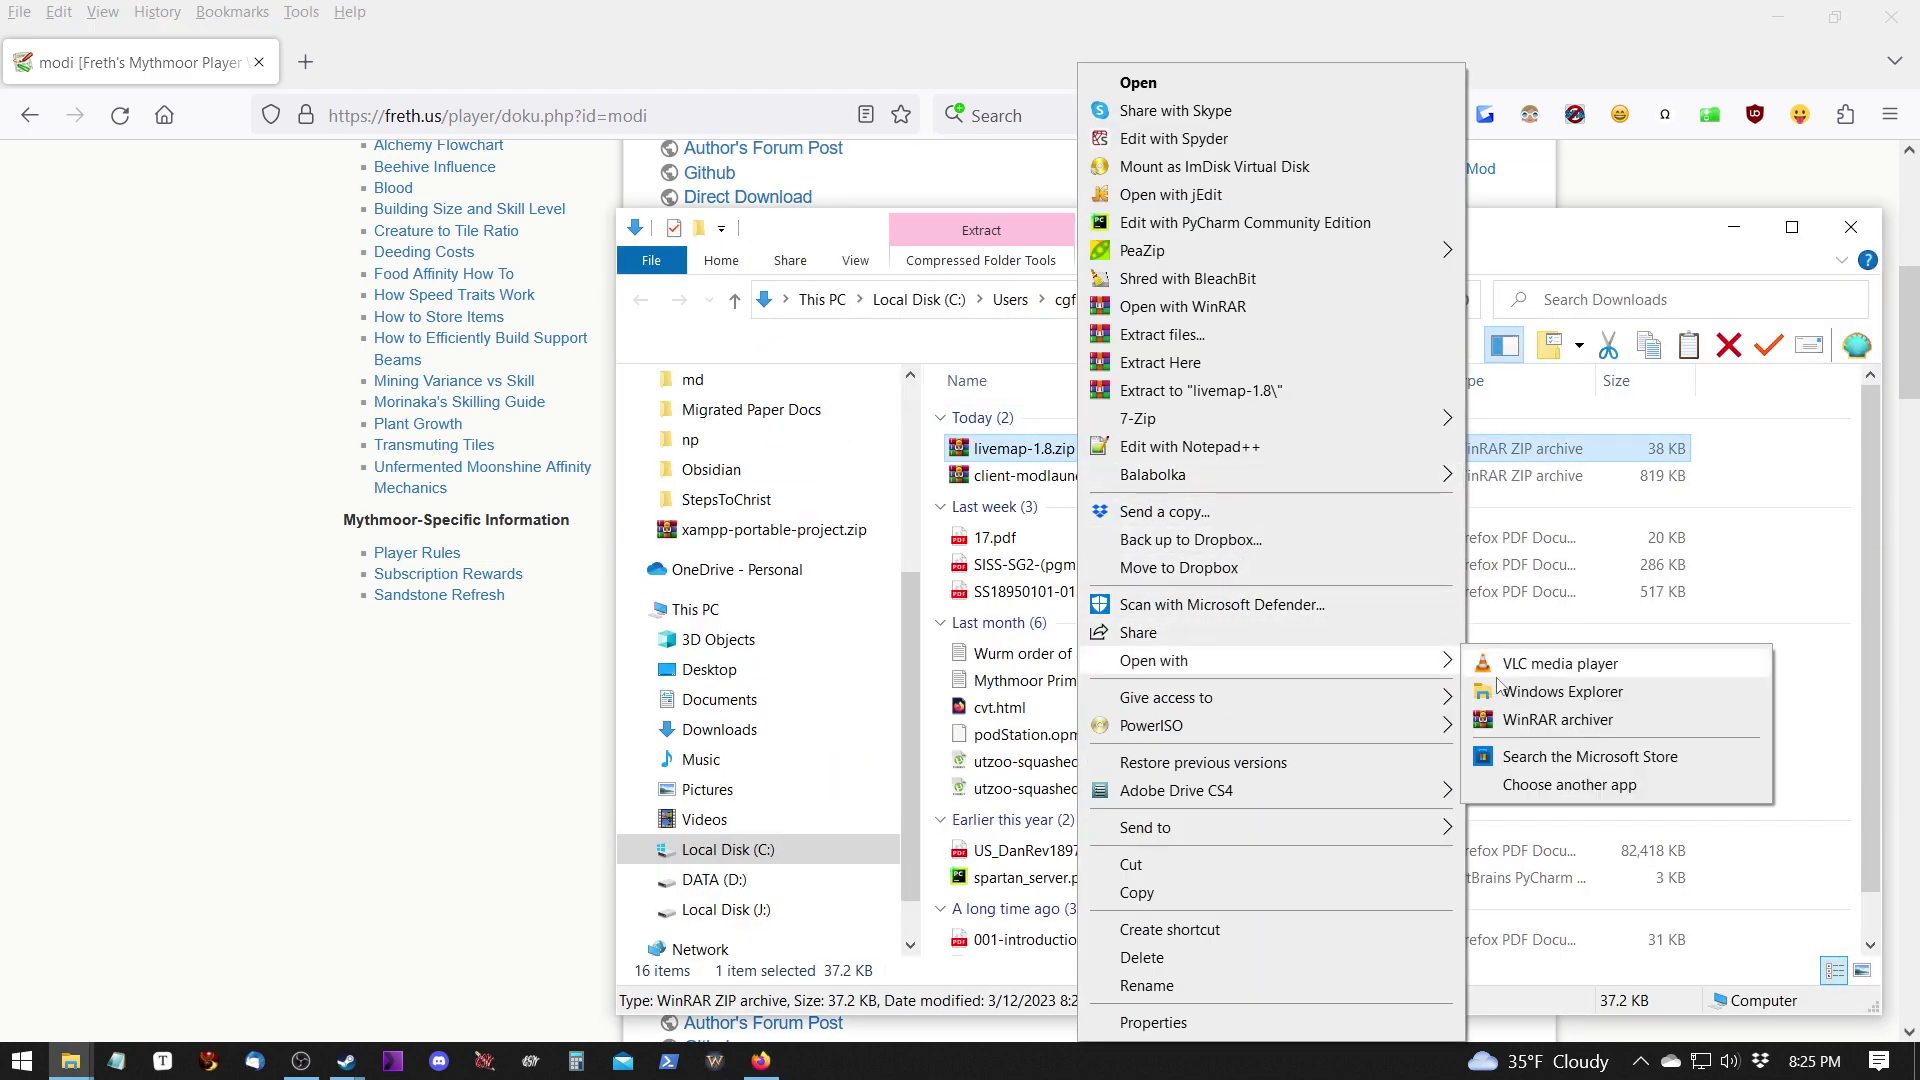
click(1545, 697)
click(452, 276)
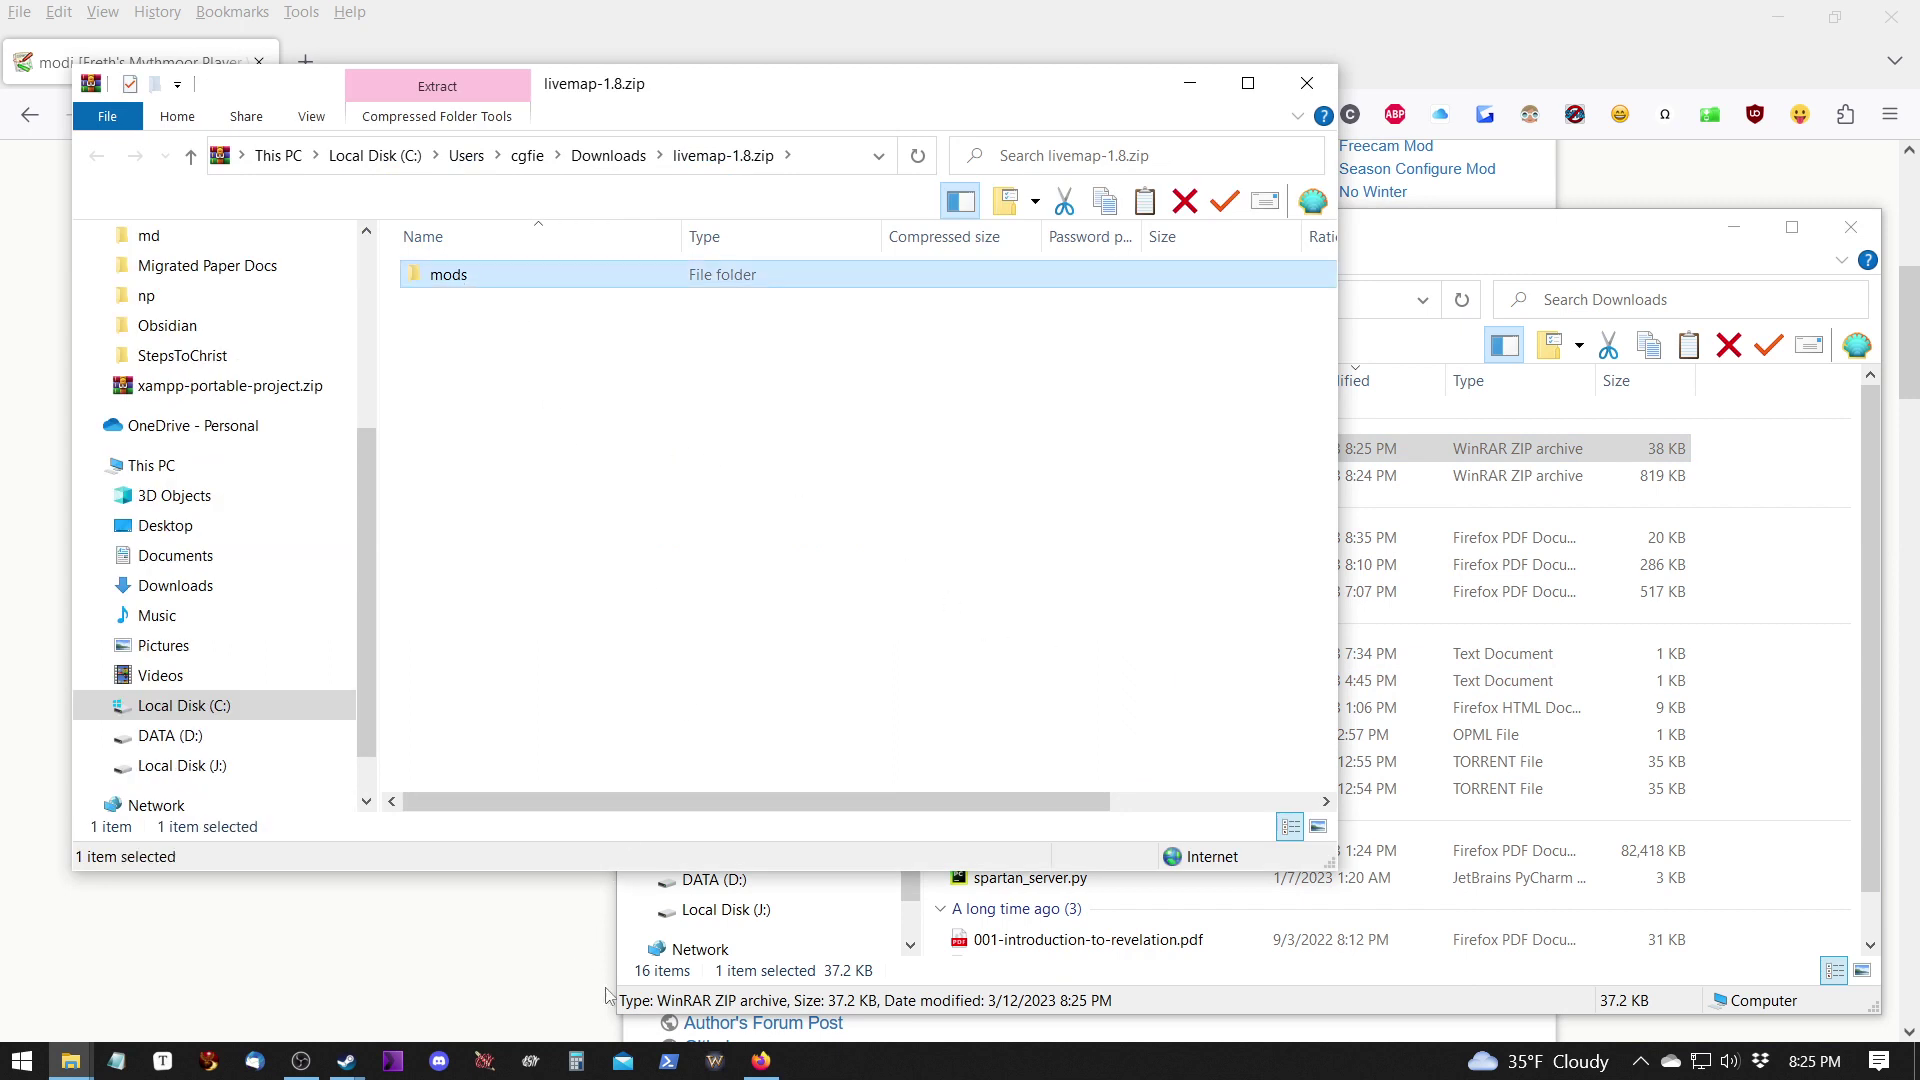
Paste the livemap mods folder into WurmLauncher and confirm livemap appears inside mods.
click(70, 1060)
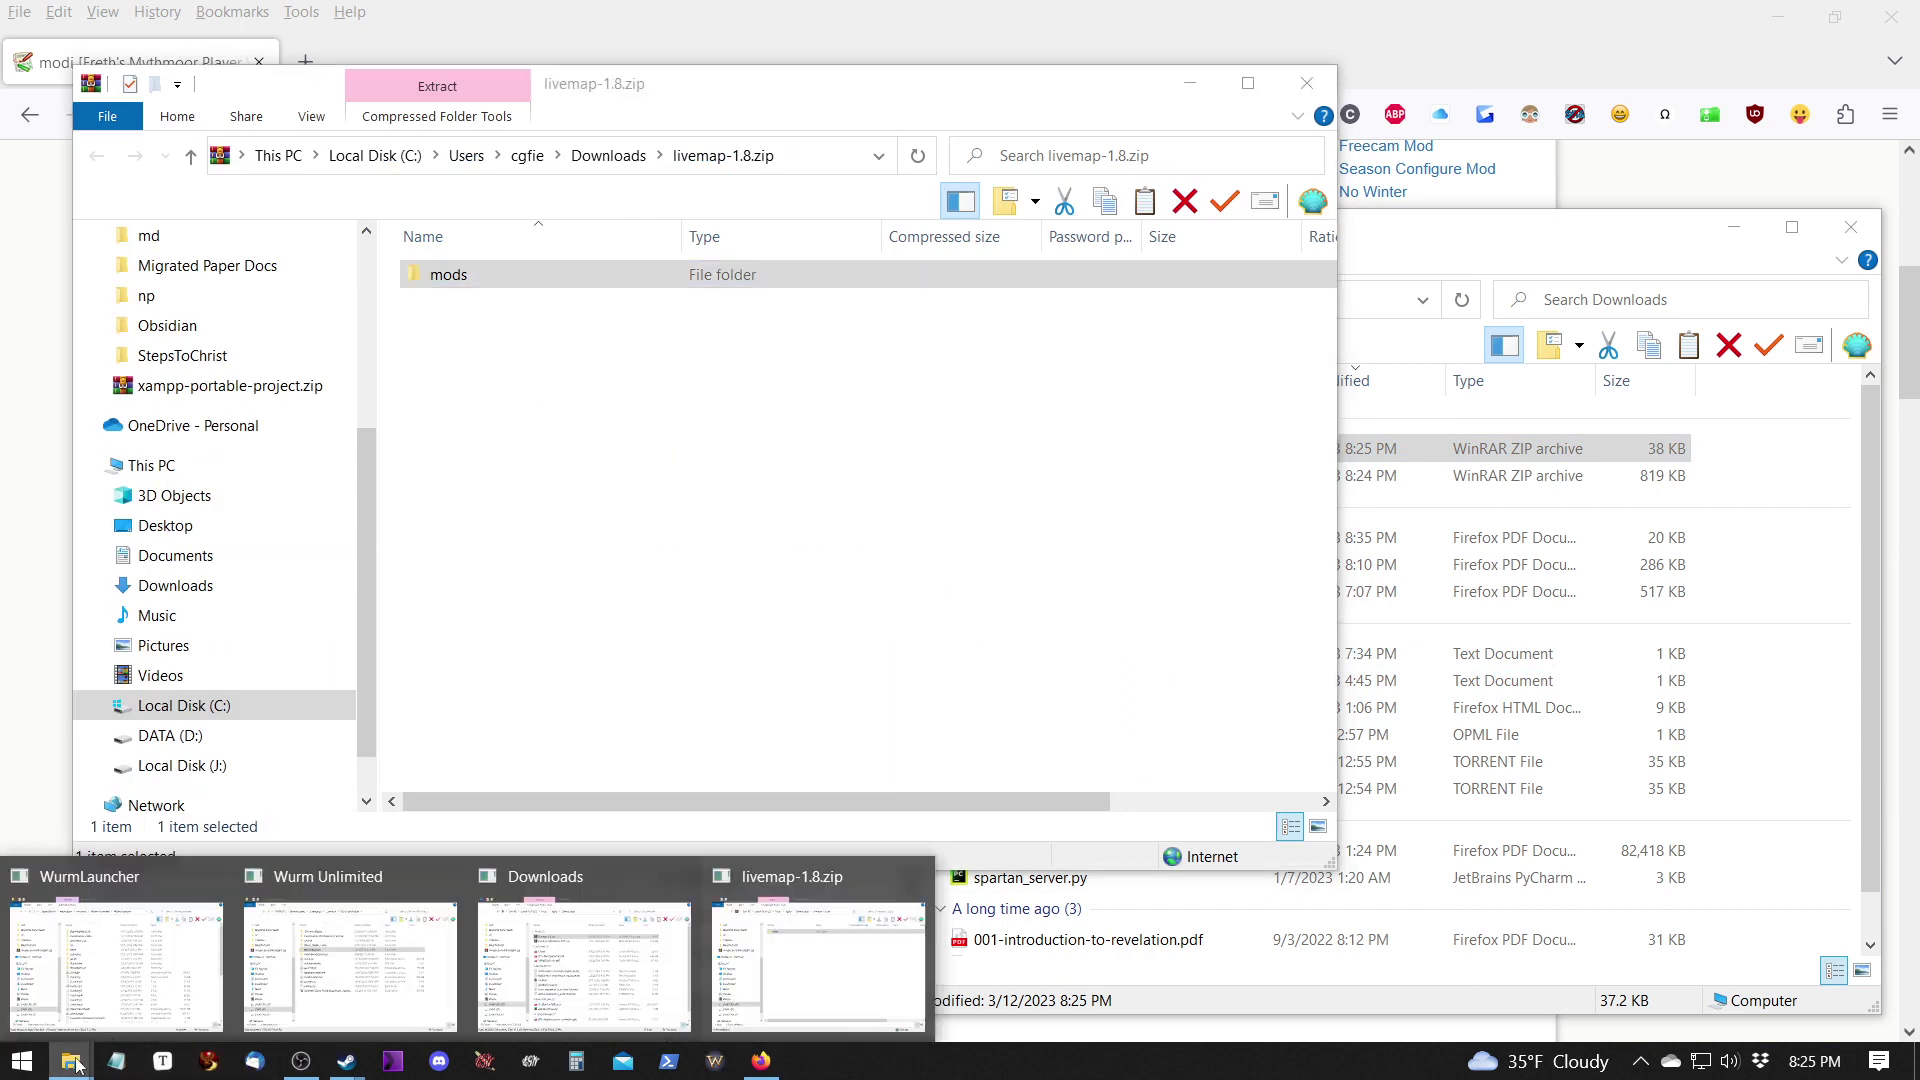
click(345, 876)
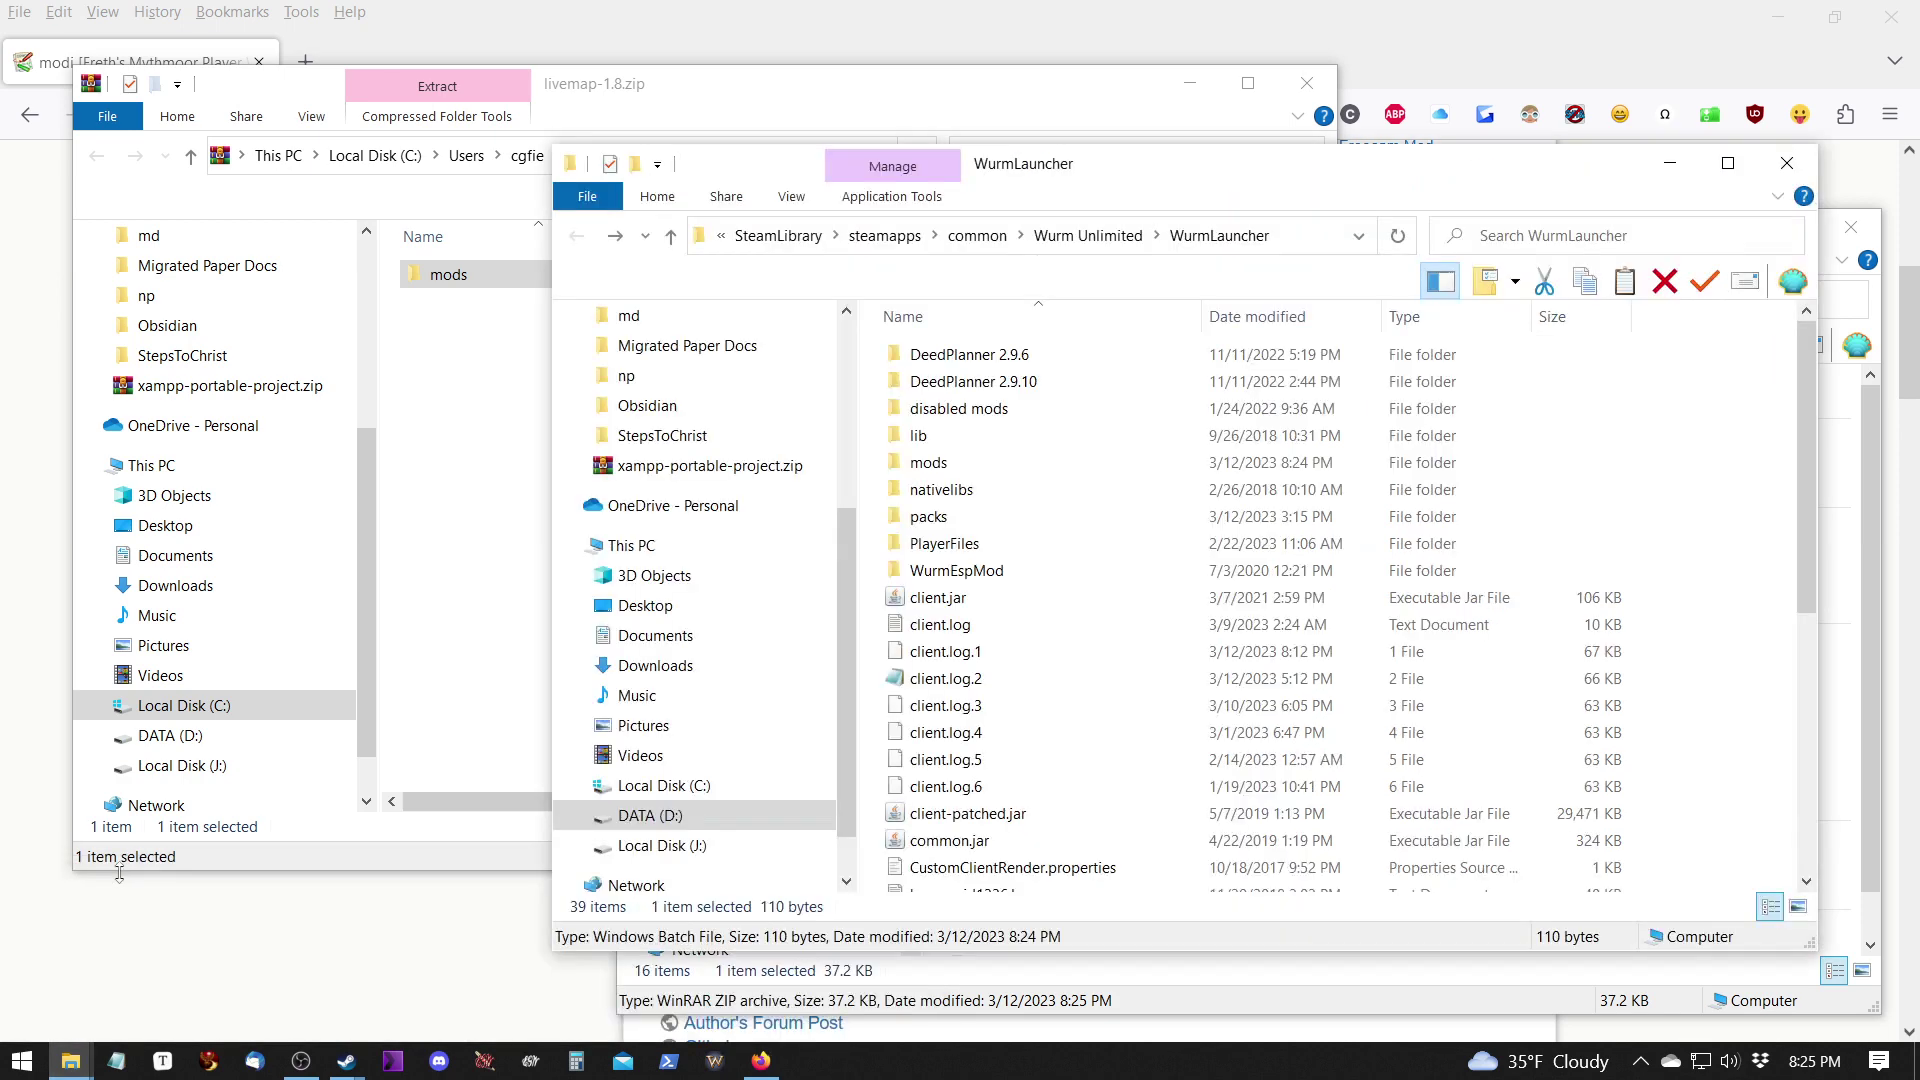
click(1150, 706)
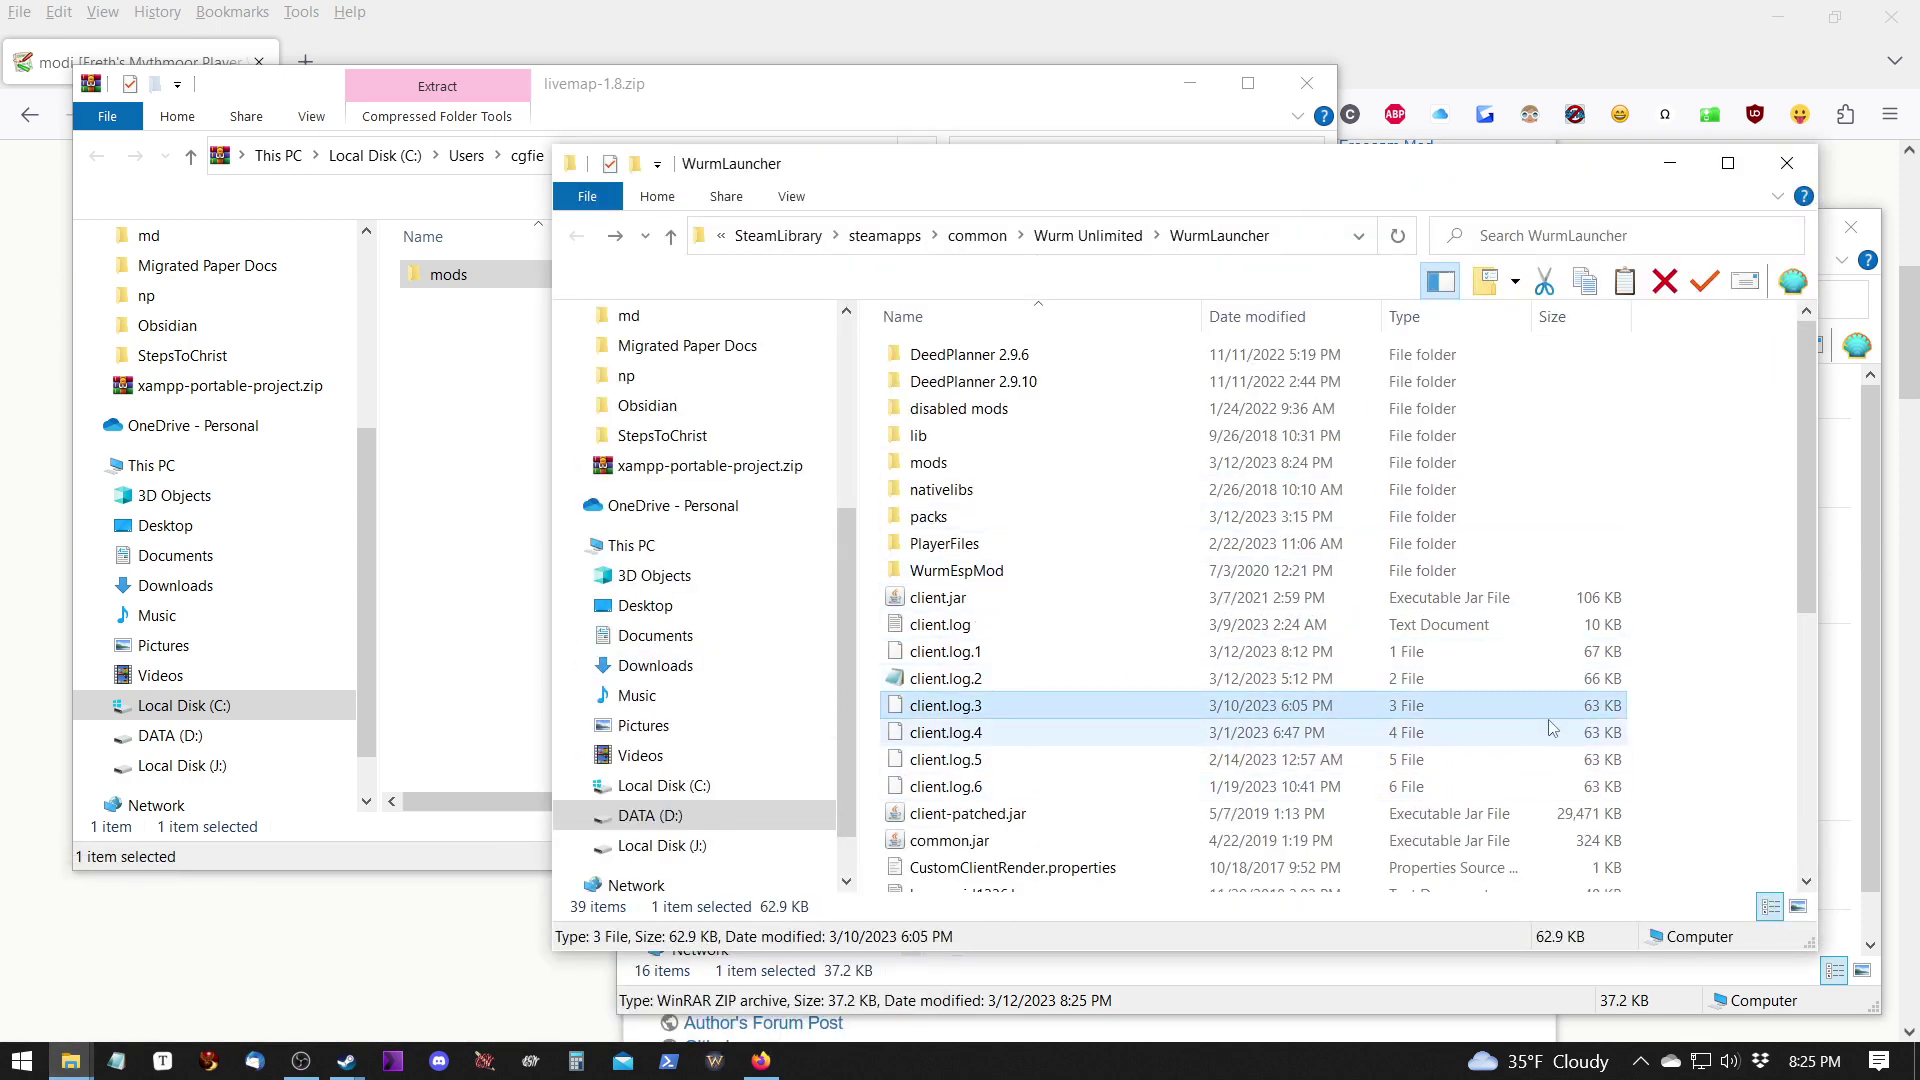
click(1655, 718)
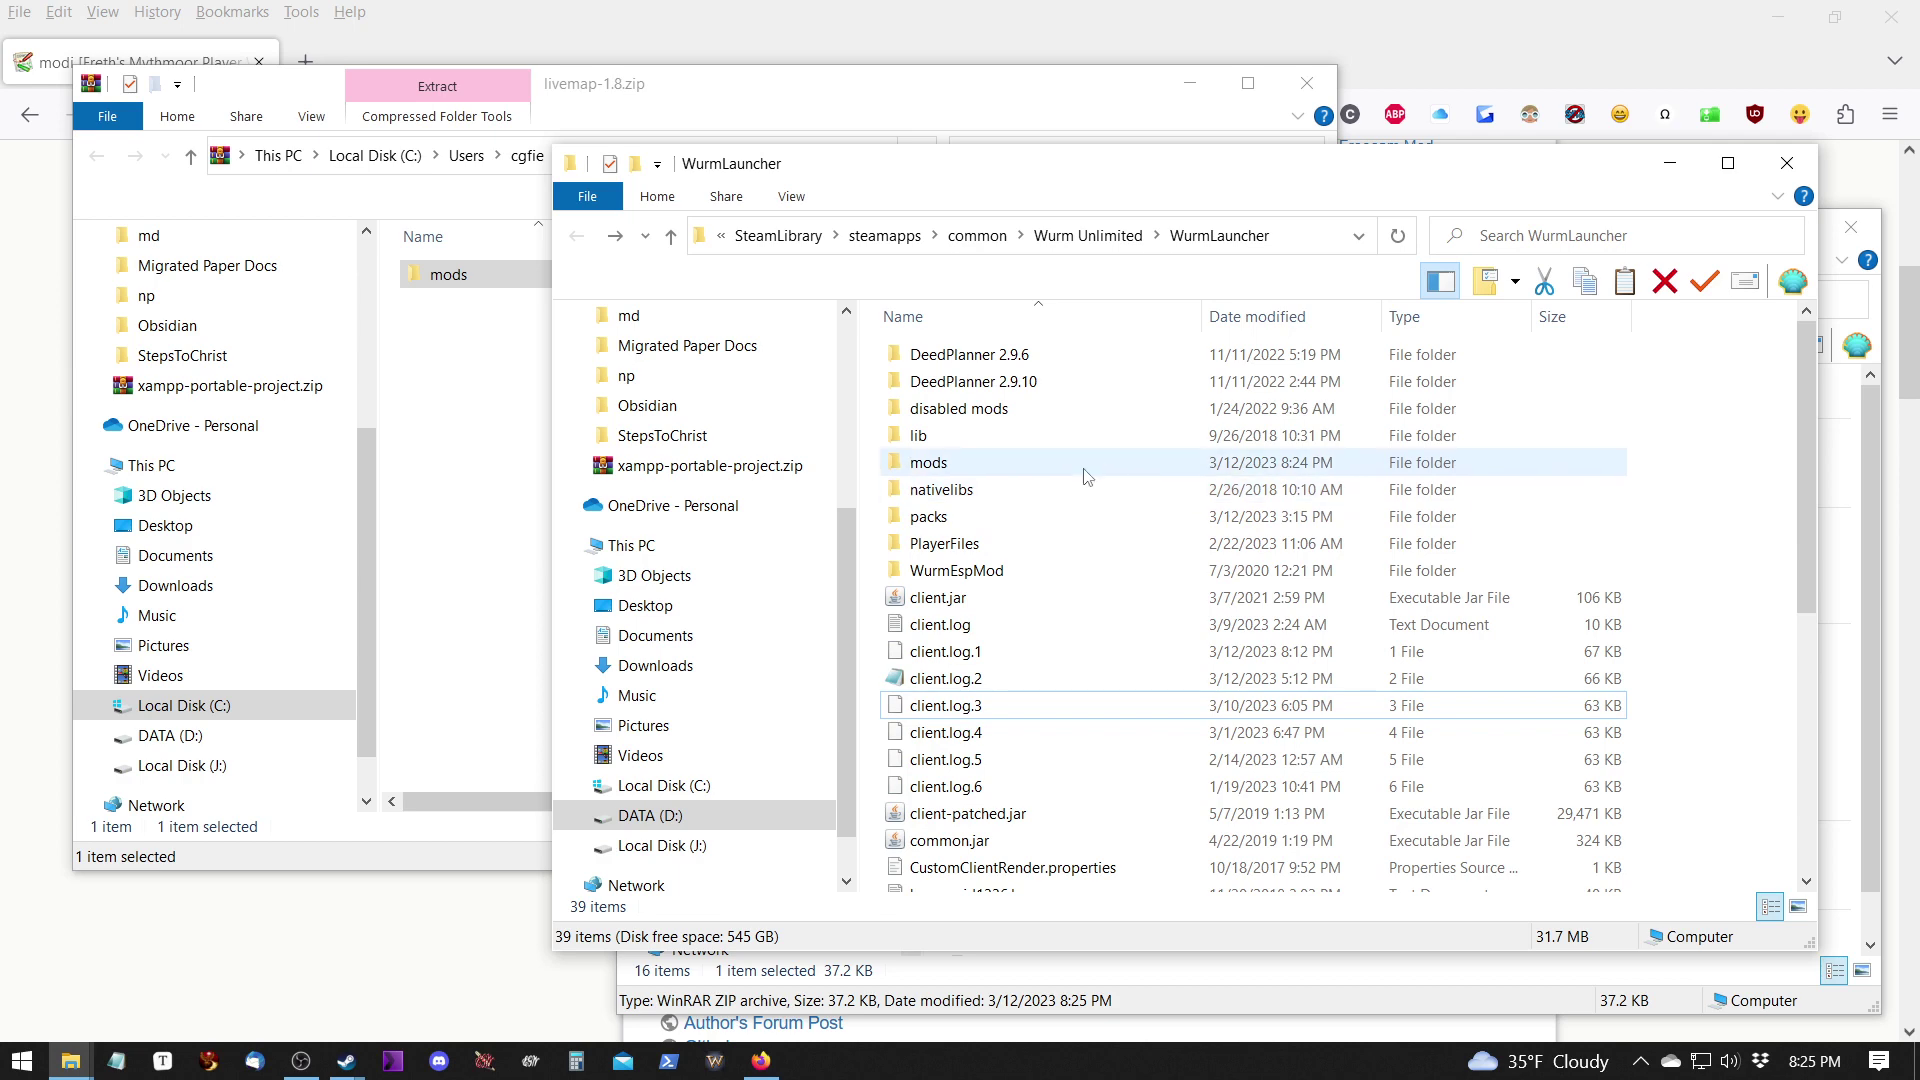
key(ctrl+v)
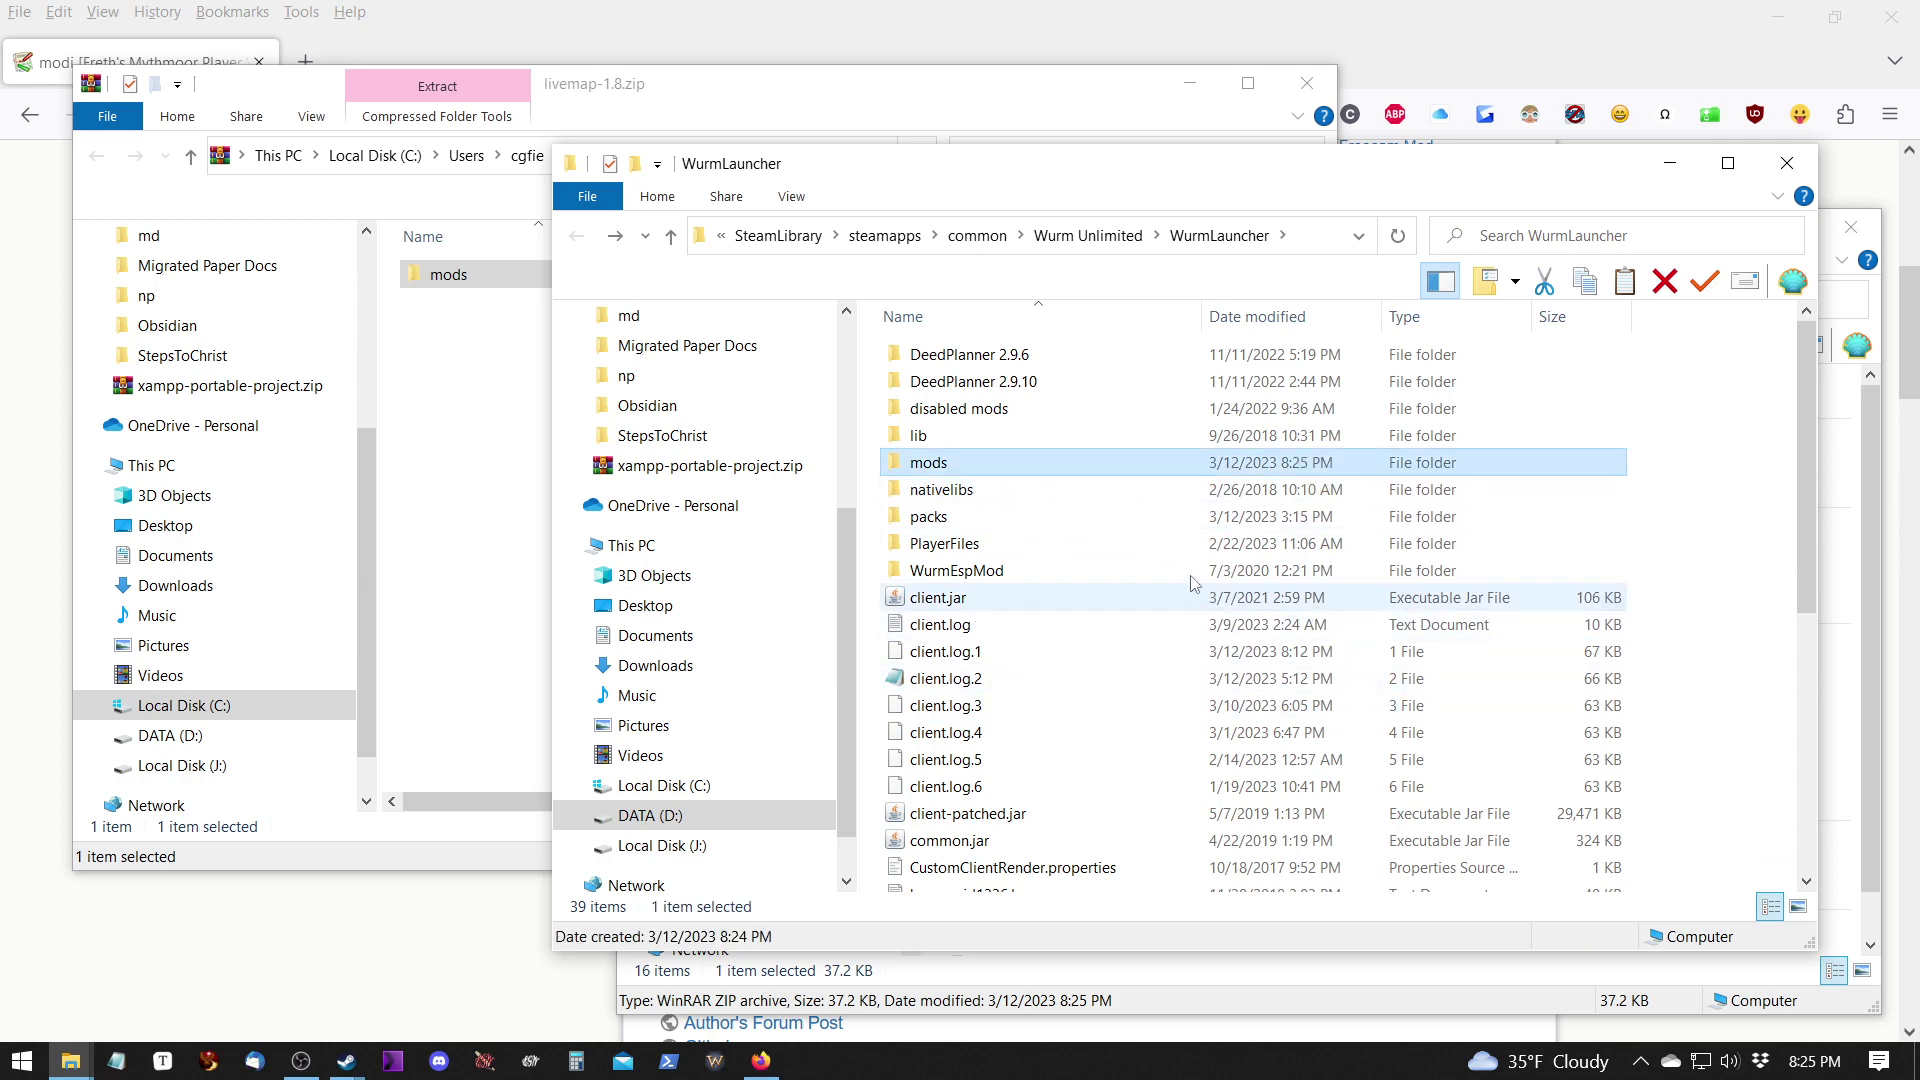
double_click(983, 472)
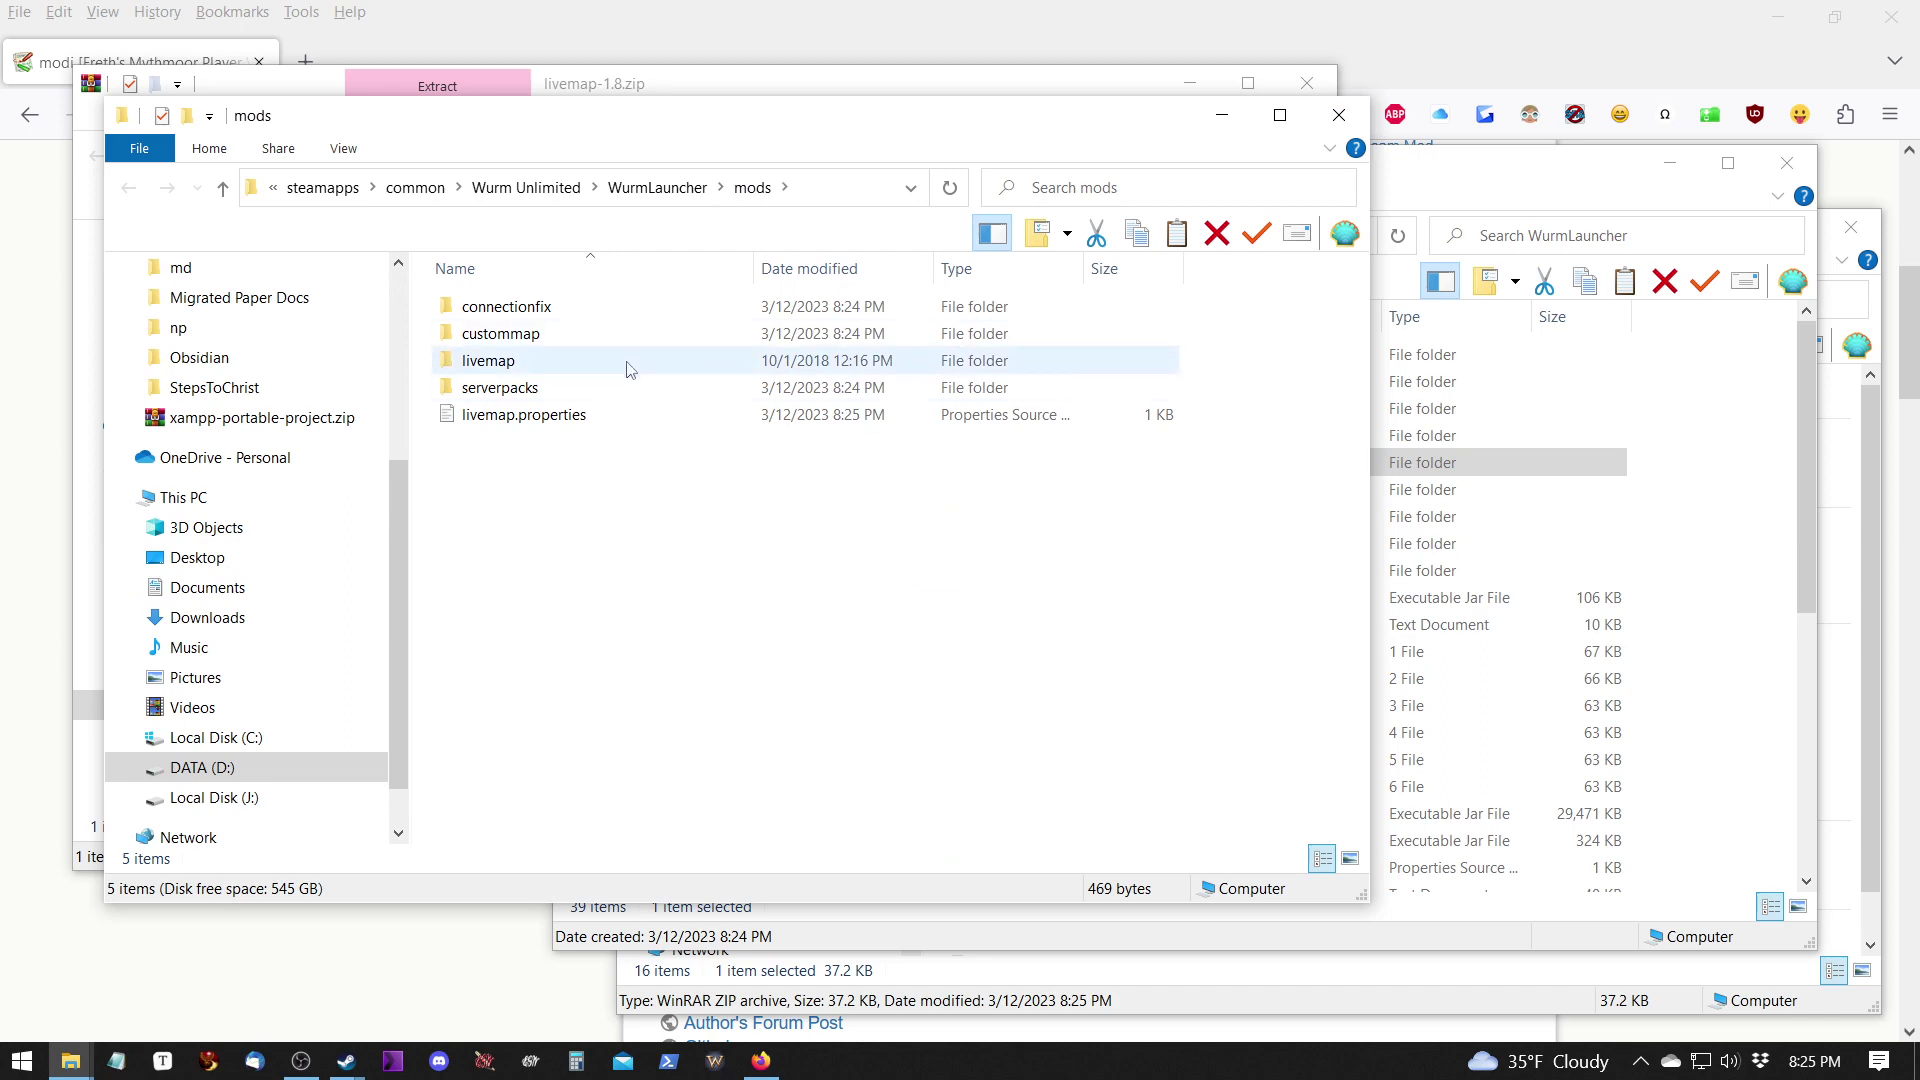
click(25, 716)
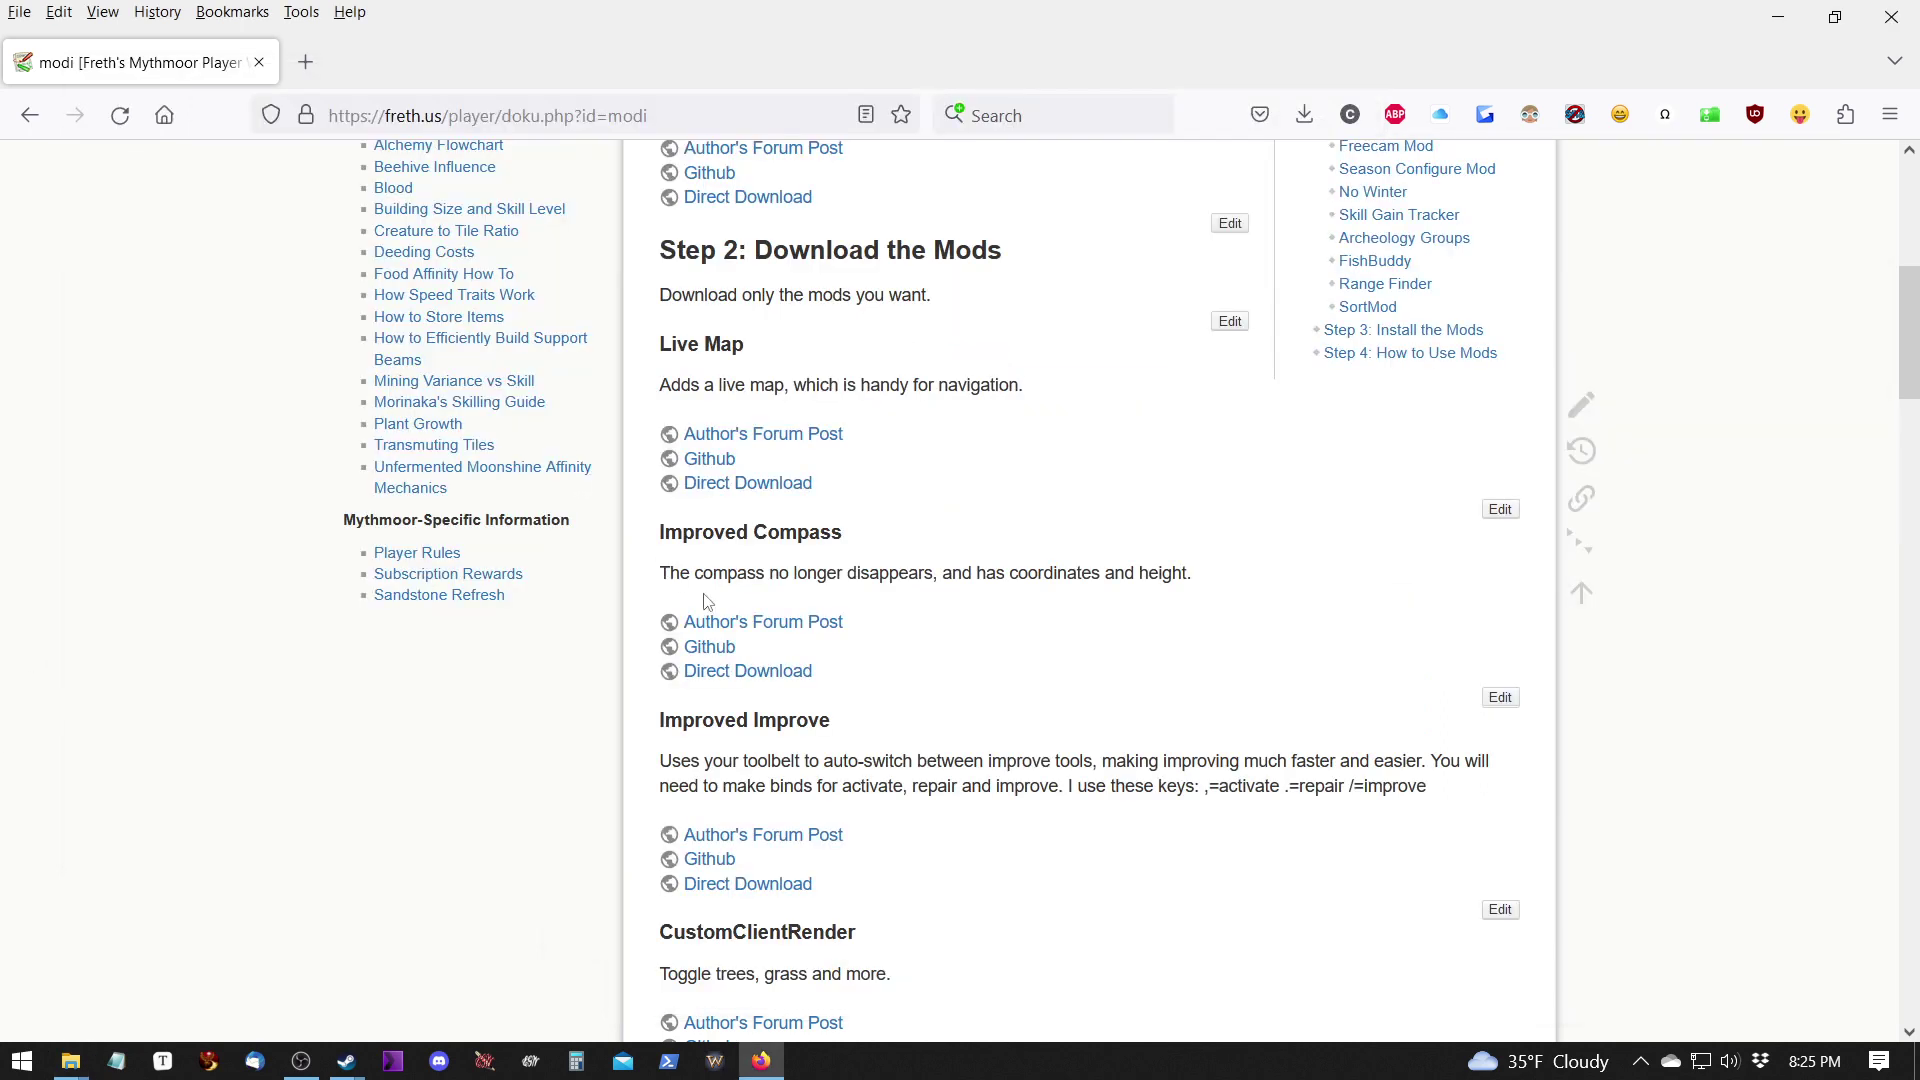
Download the Improved Compass mod as compass-0.2.zip and show it in Downloads.
scroll(704, 600, down, 2)
click(750, 541)
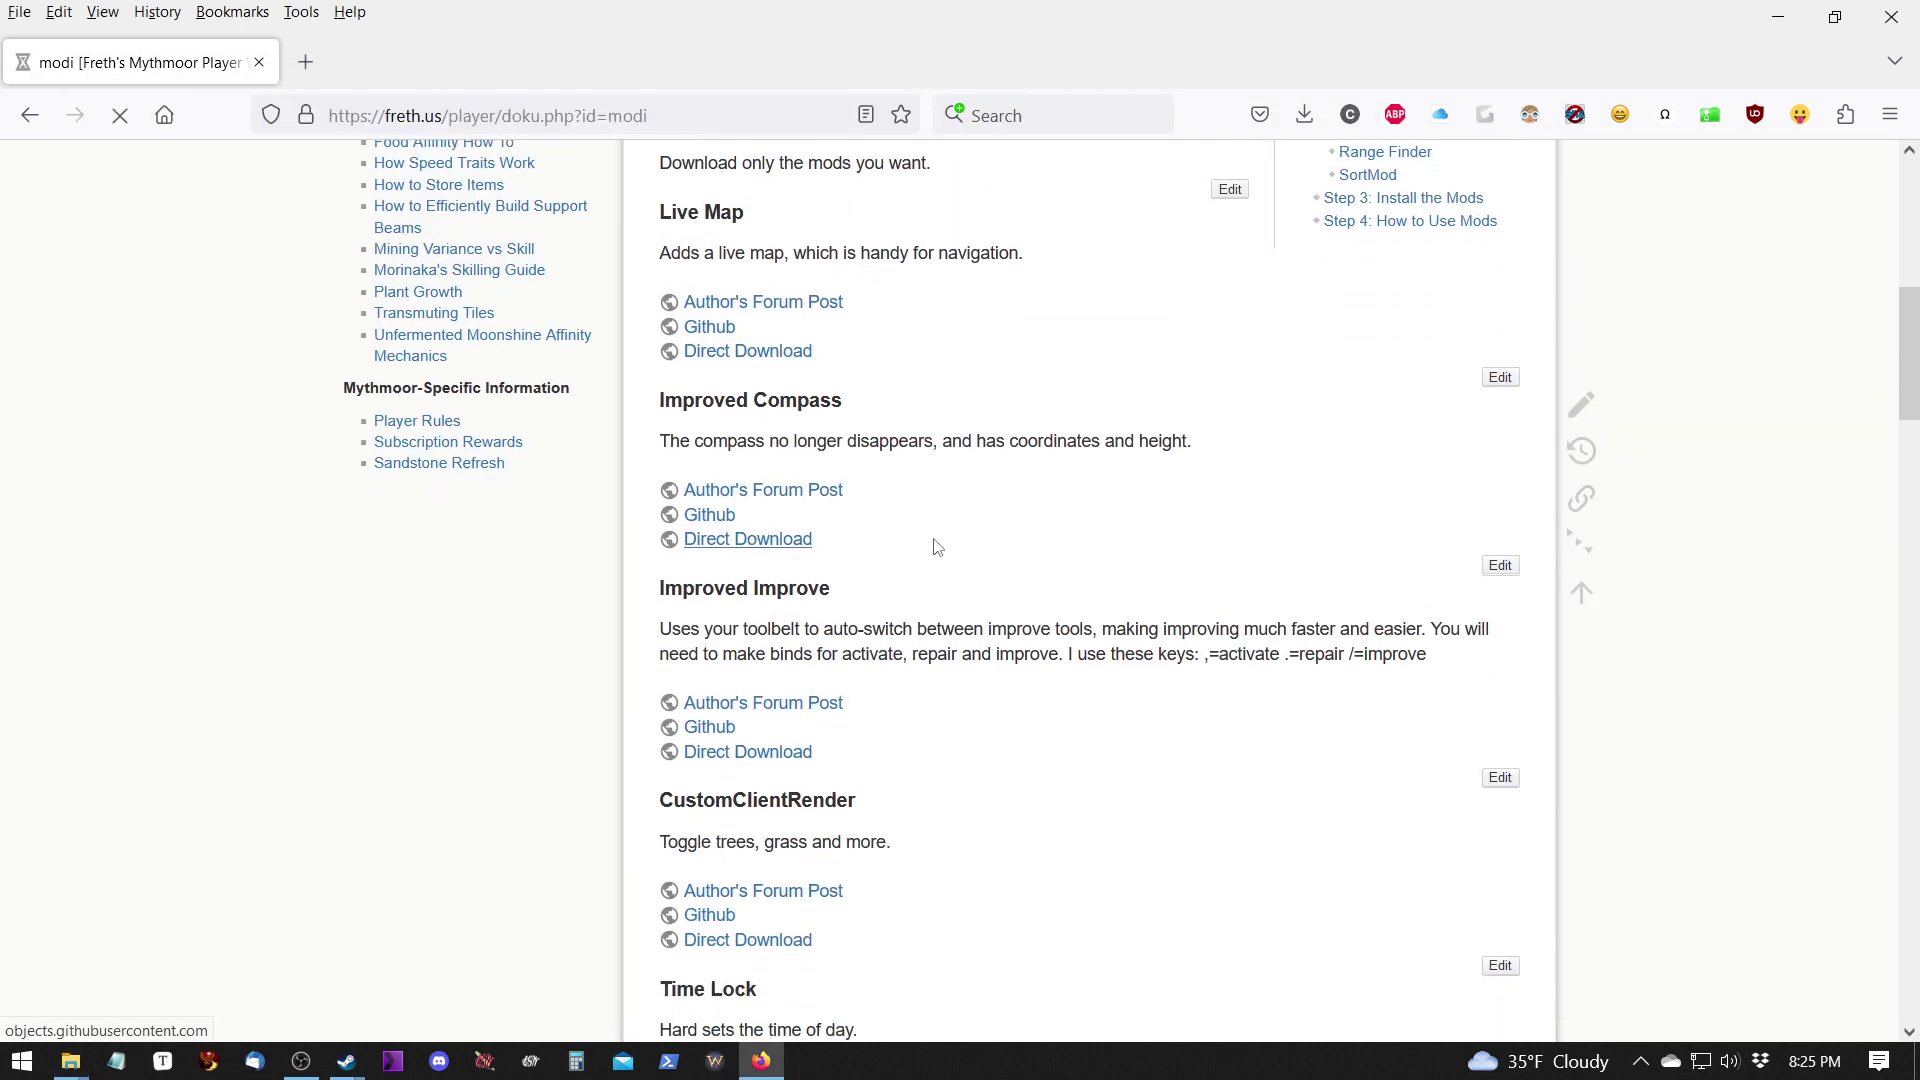
click(893, 545)
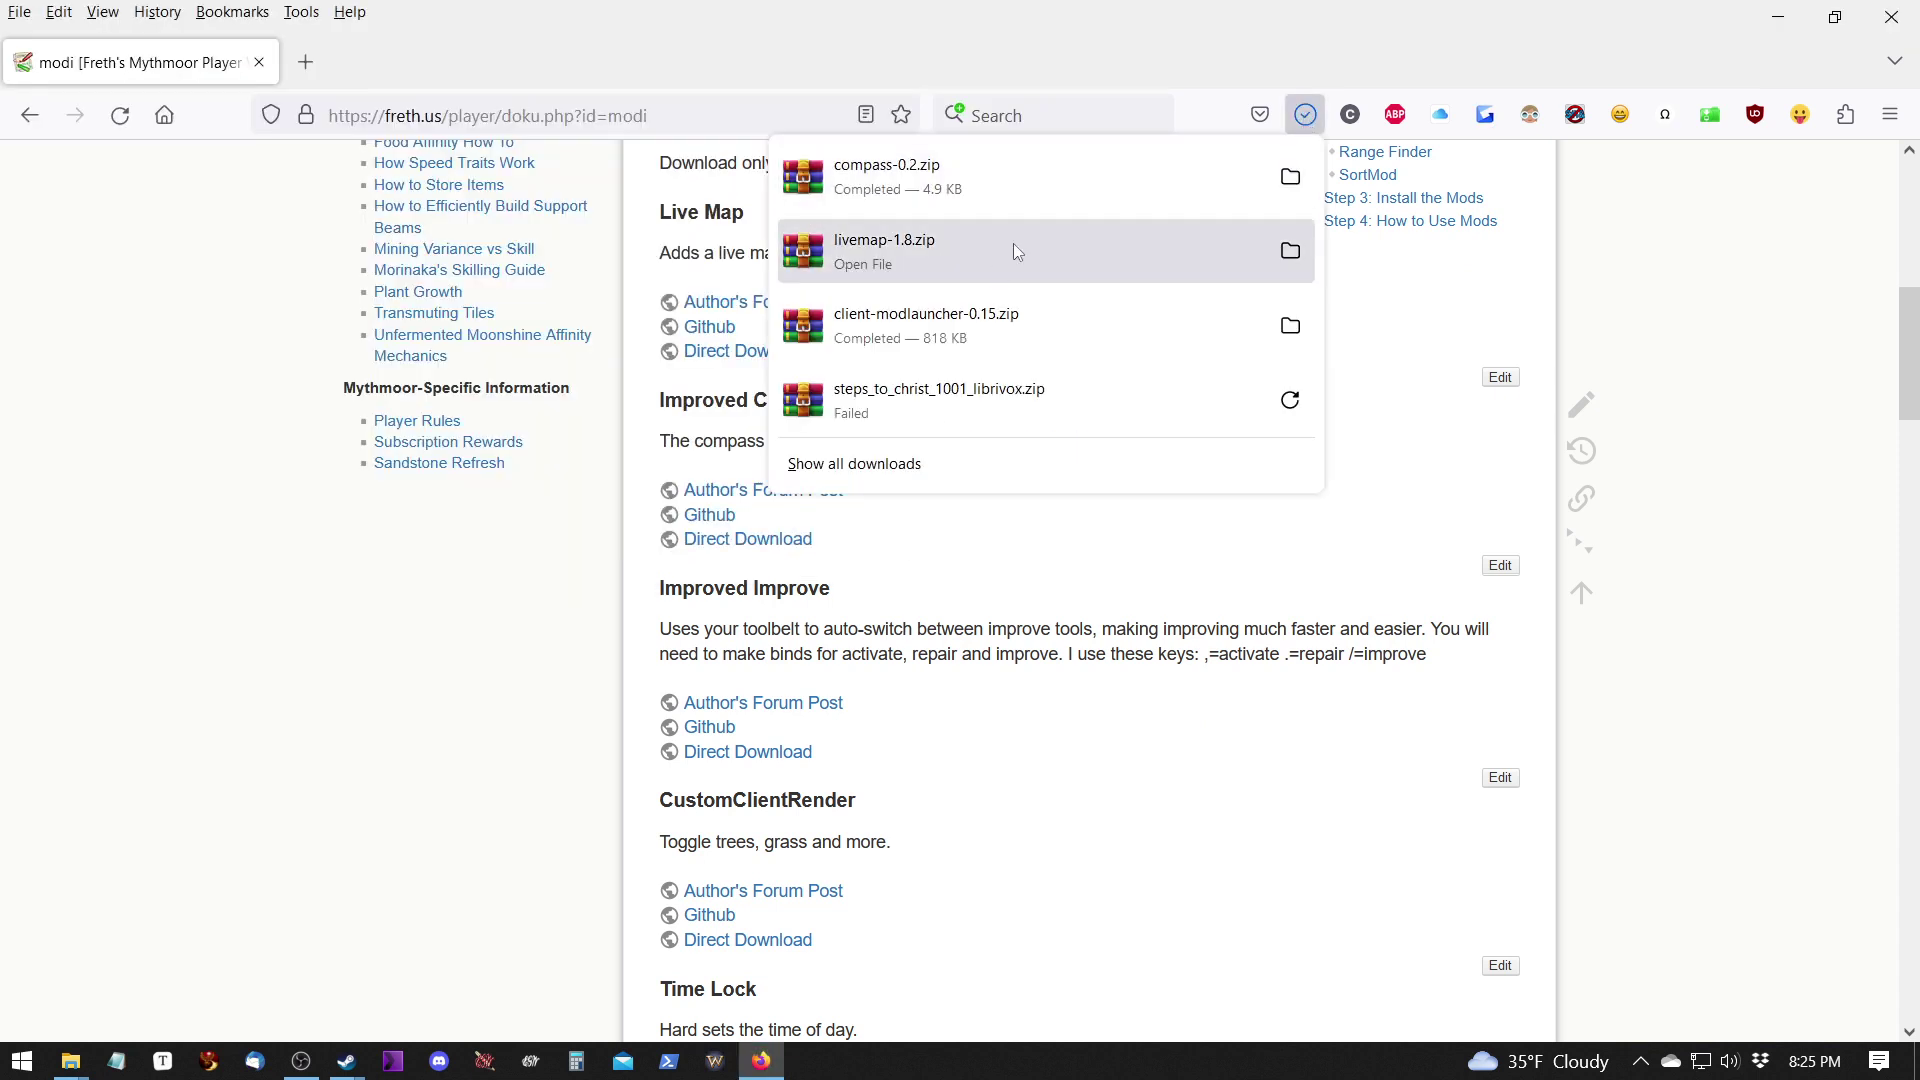
click(1290, 176)
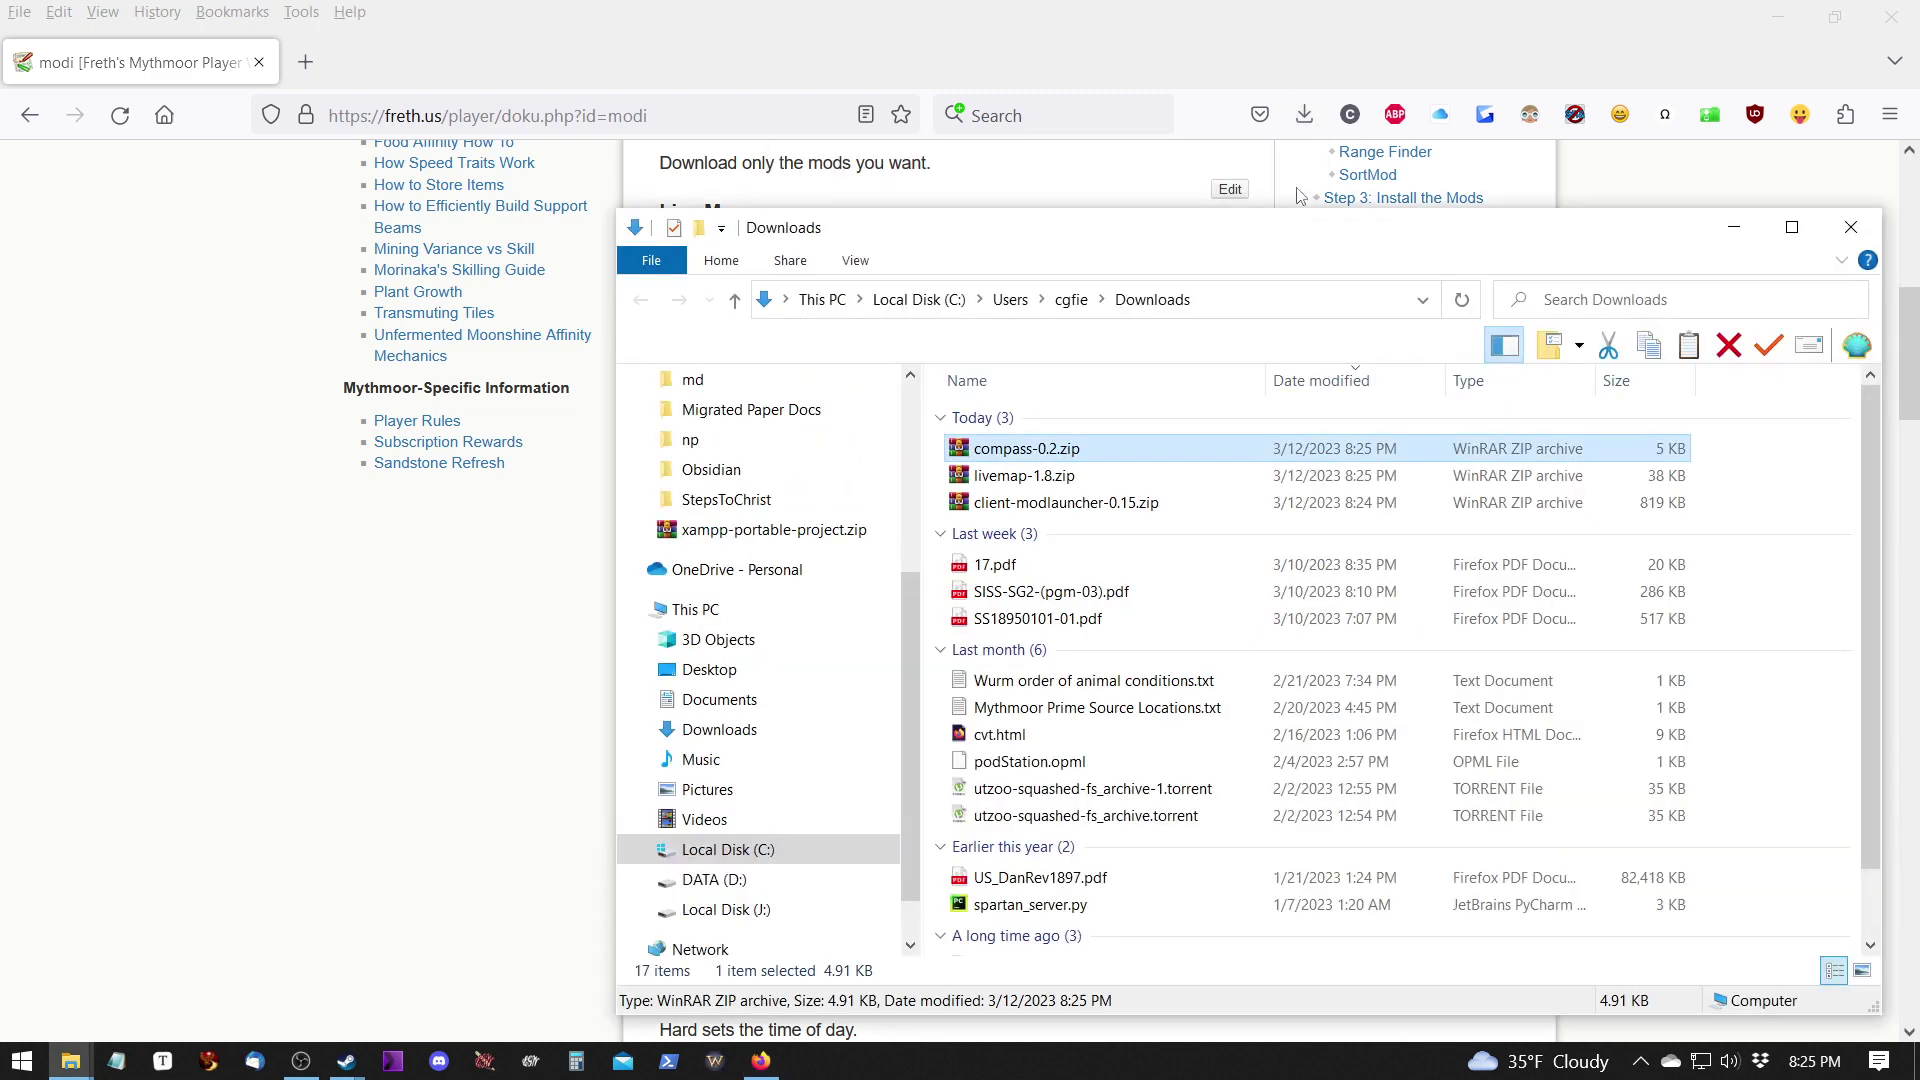
Open compass-0.2.zip as a folder and select its mods folder.
right_click(1232, 455)
mouse_move(1392, 661)
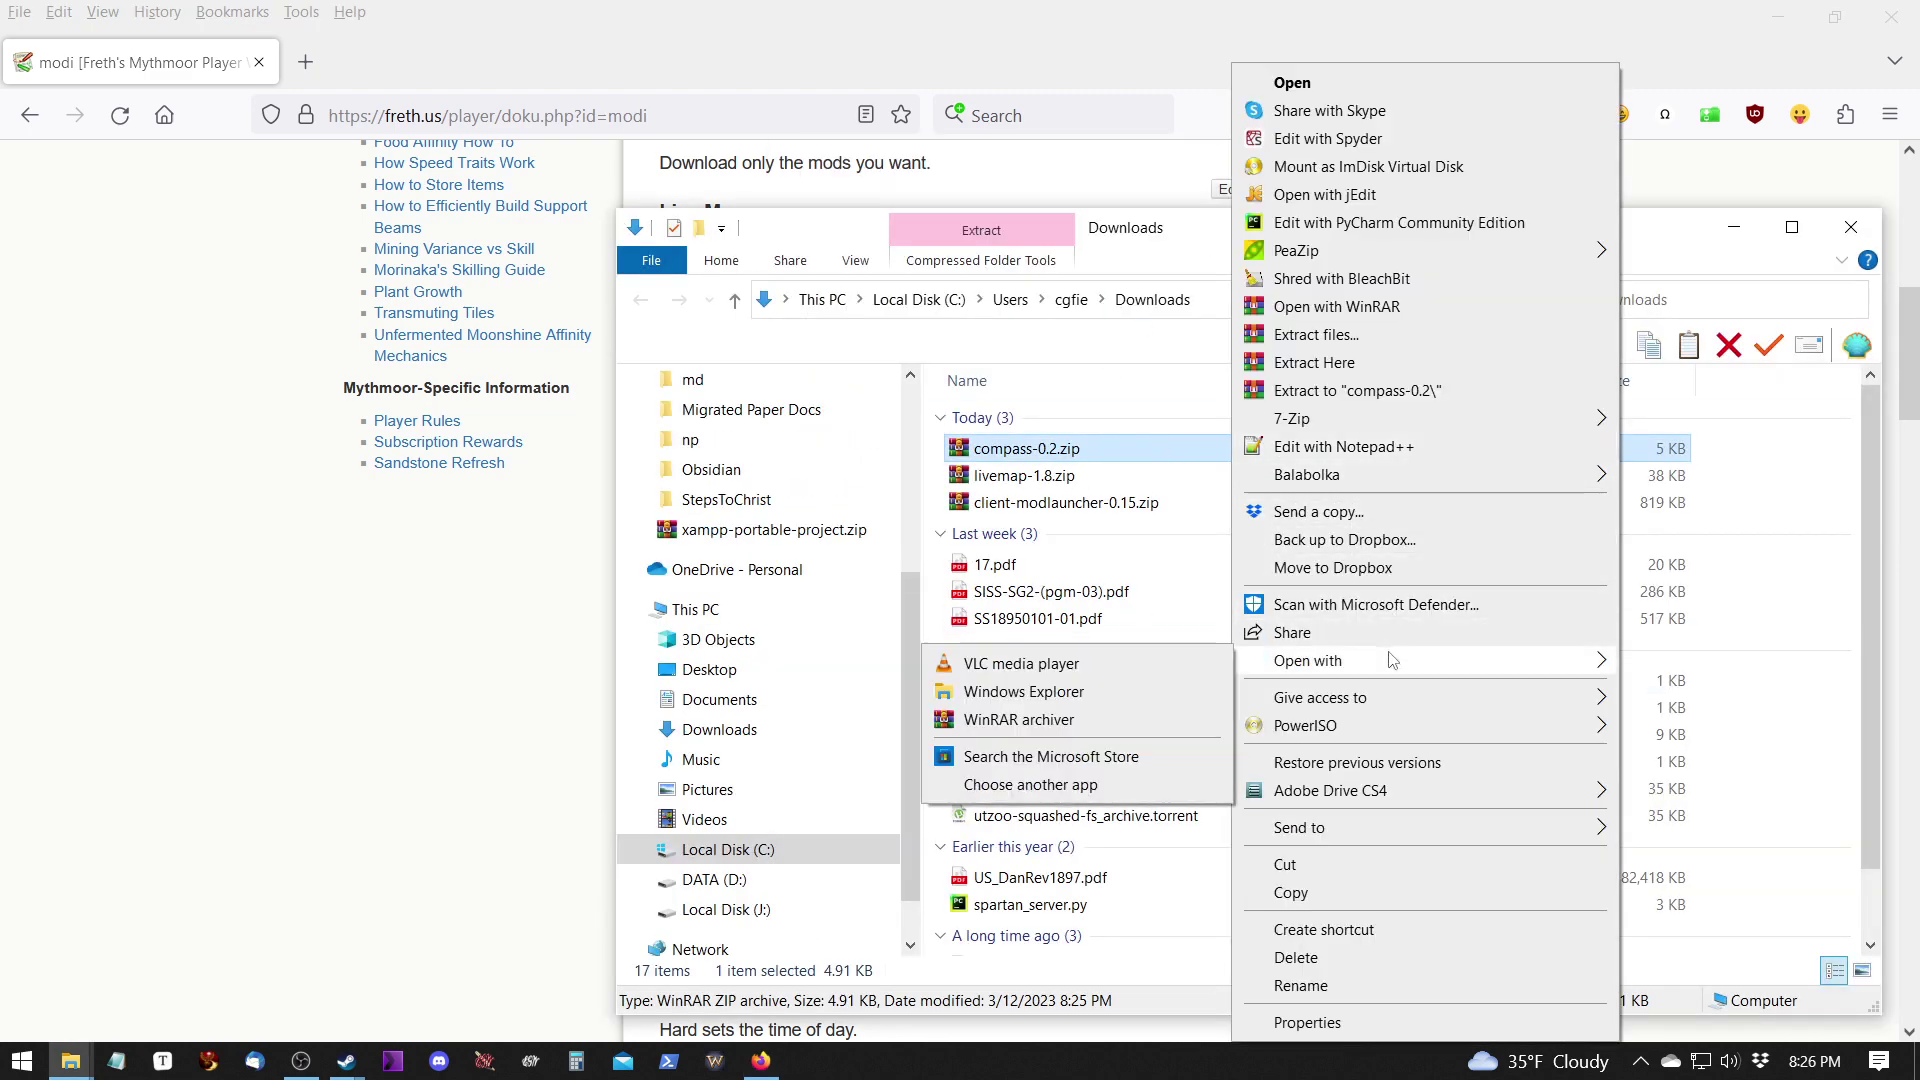
click(1010, 691)
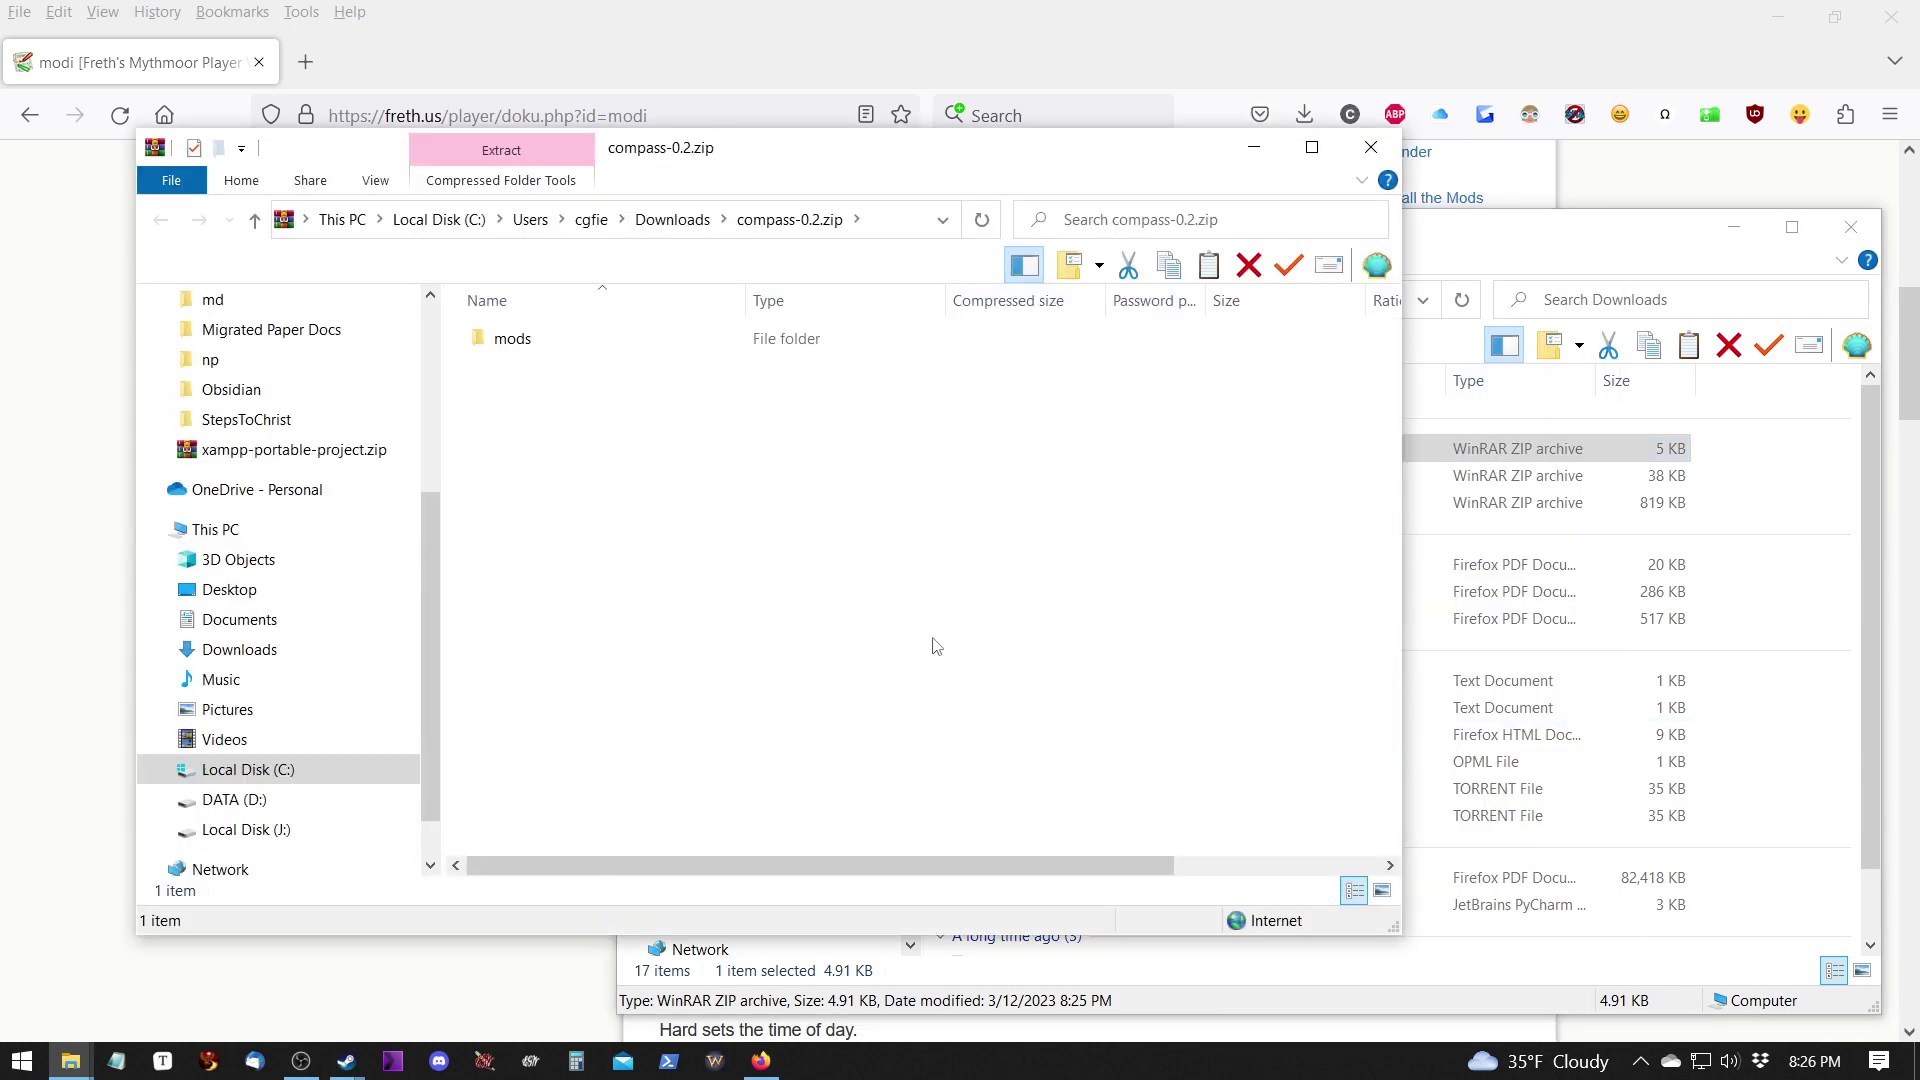
click(584, 349)
click(761, 1060)
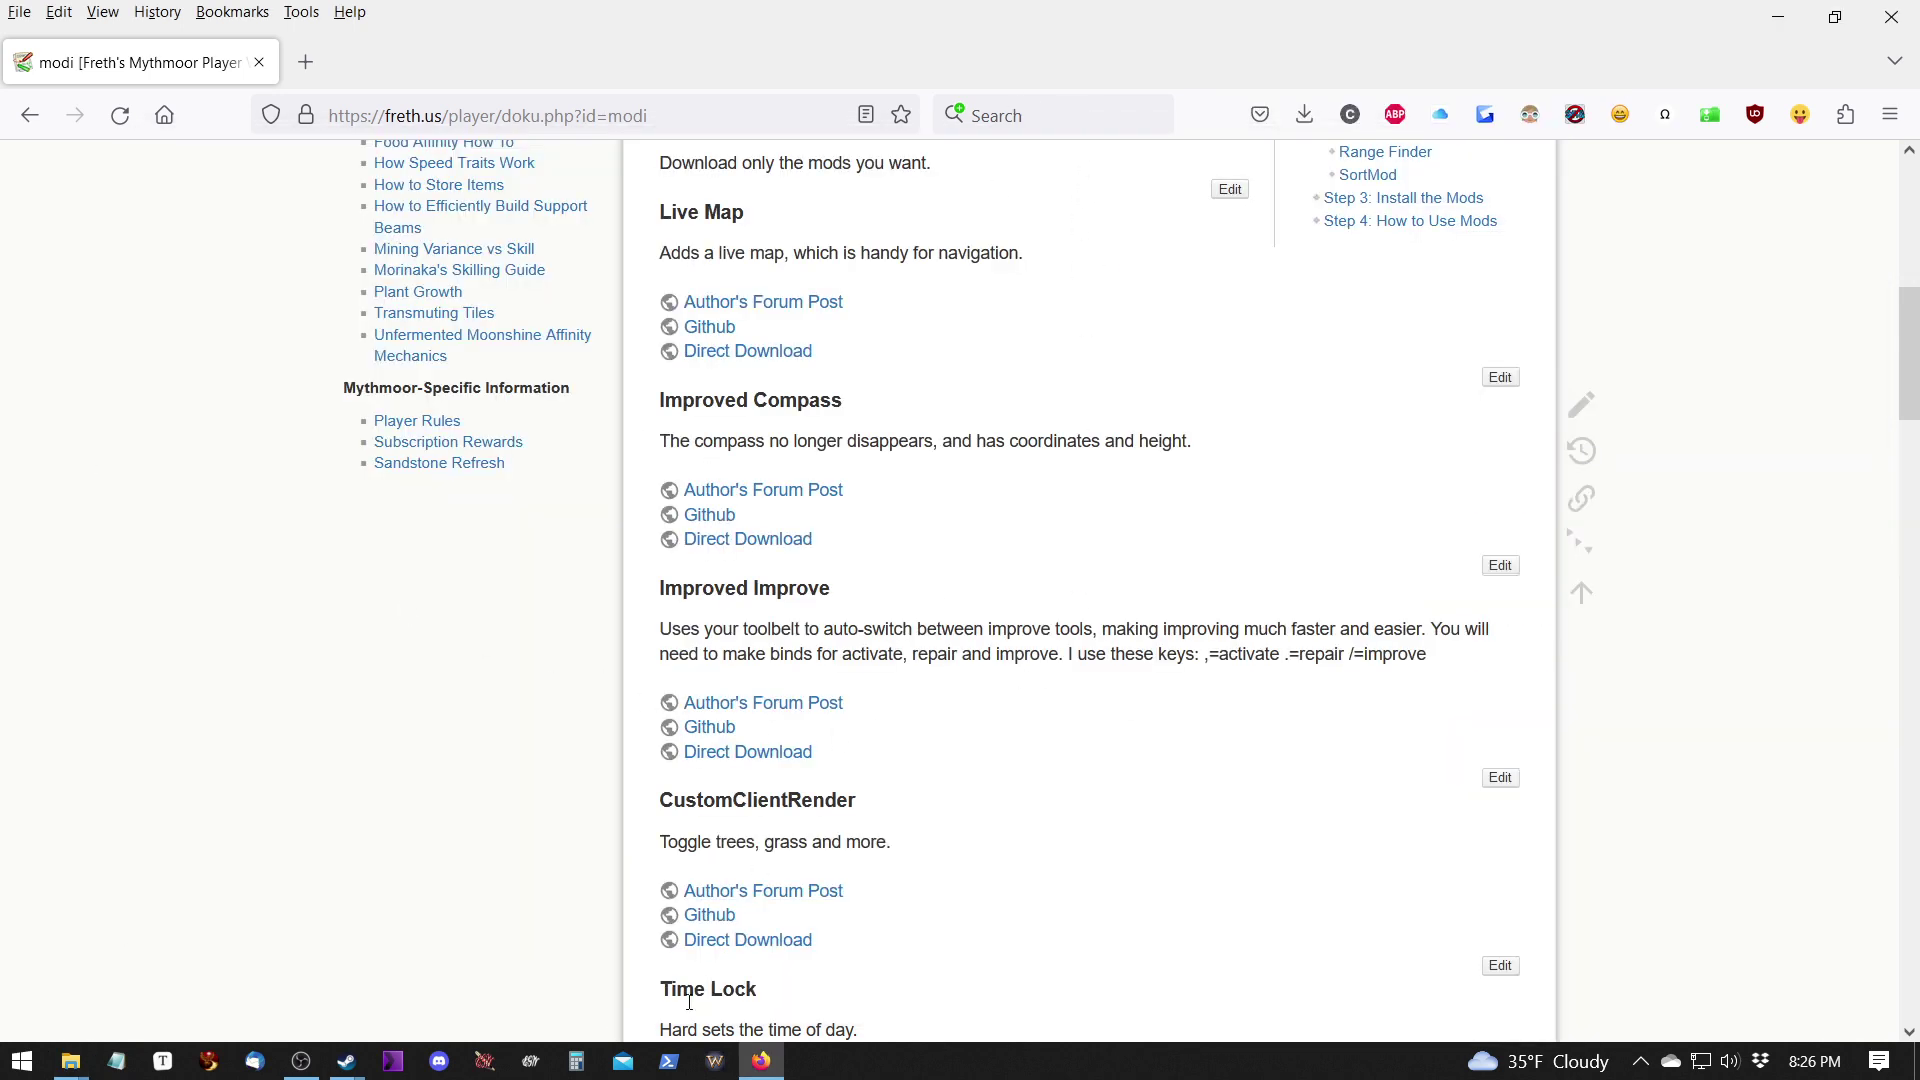
Paste the compass mod into WurmLauncher's mods and check compass and compass.properties are listed.
mouse_move(72, 1068)
click(124, 964)
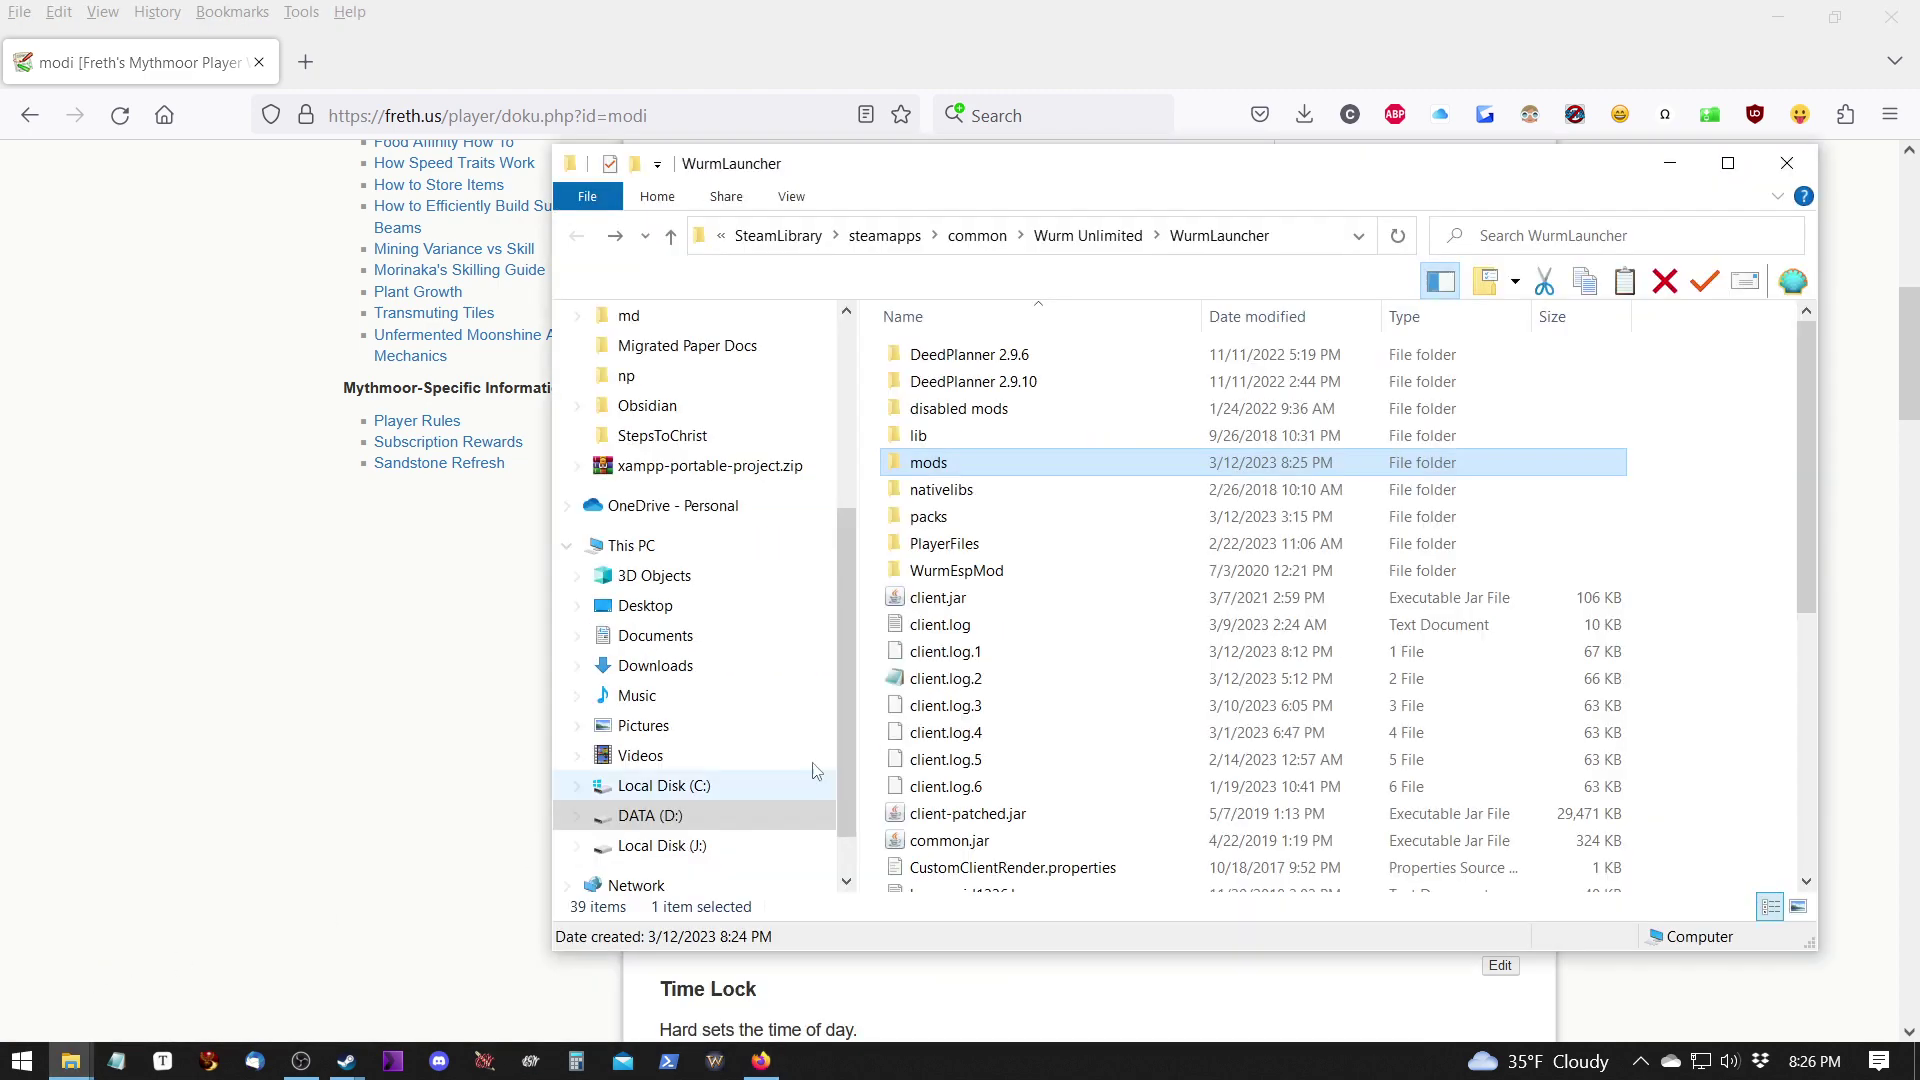
click(1090, 784)
key(ctrl+v)
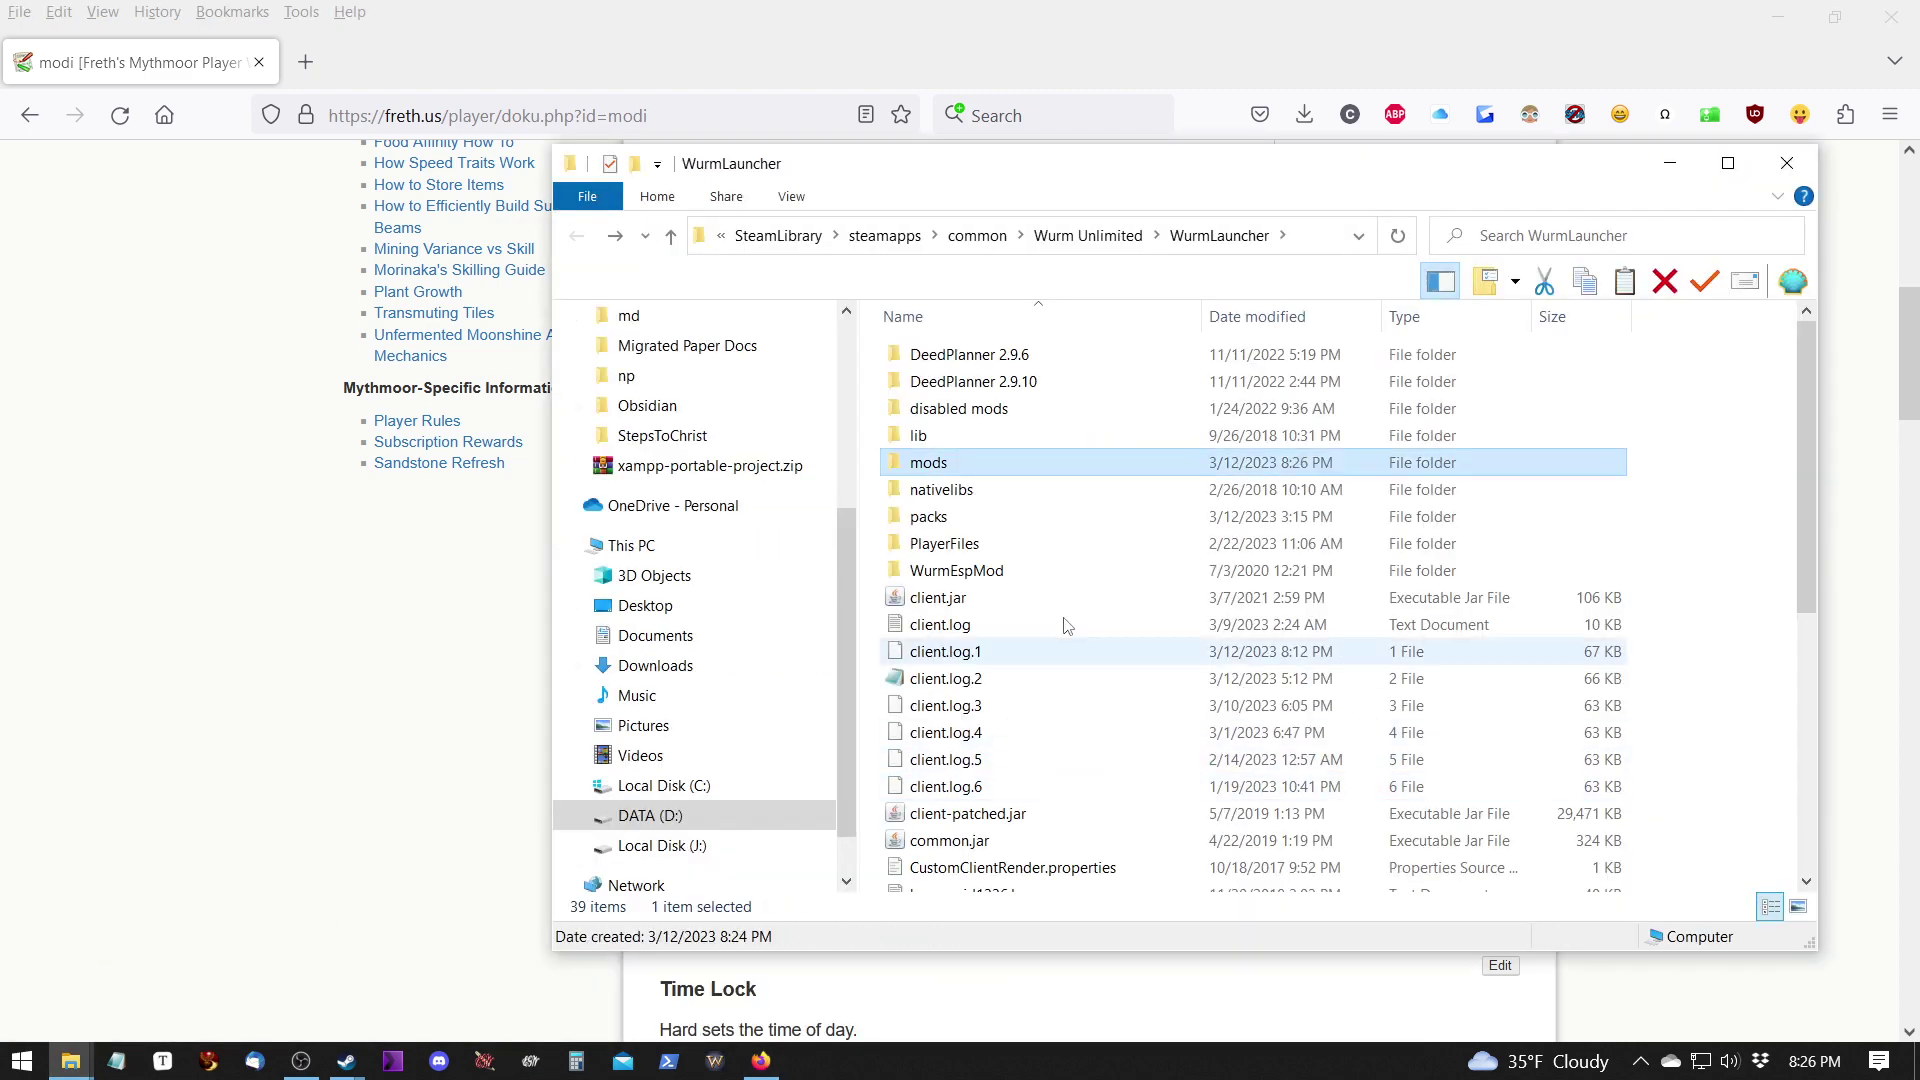
double_click(970, 465)
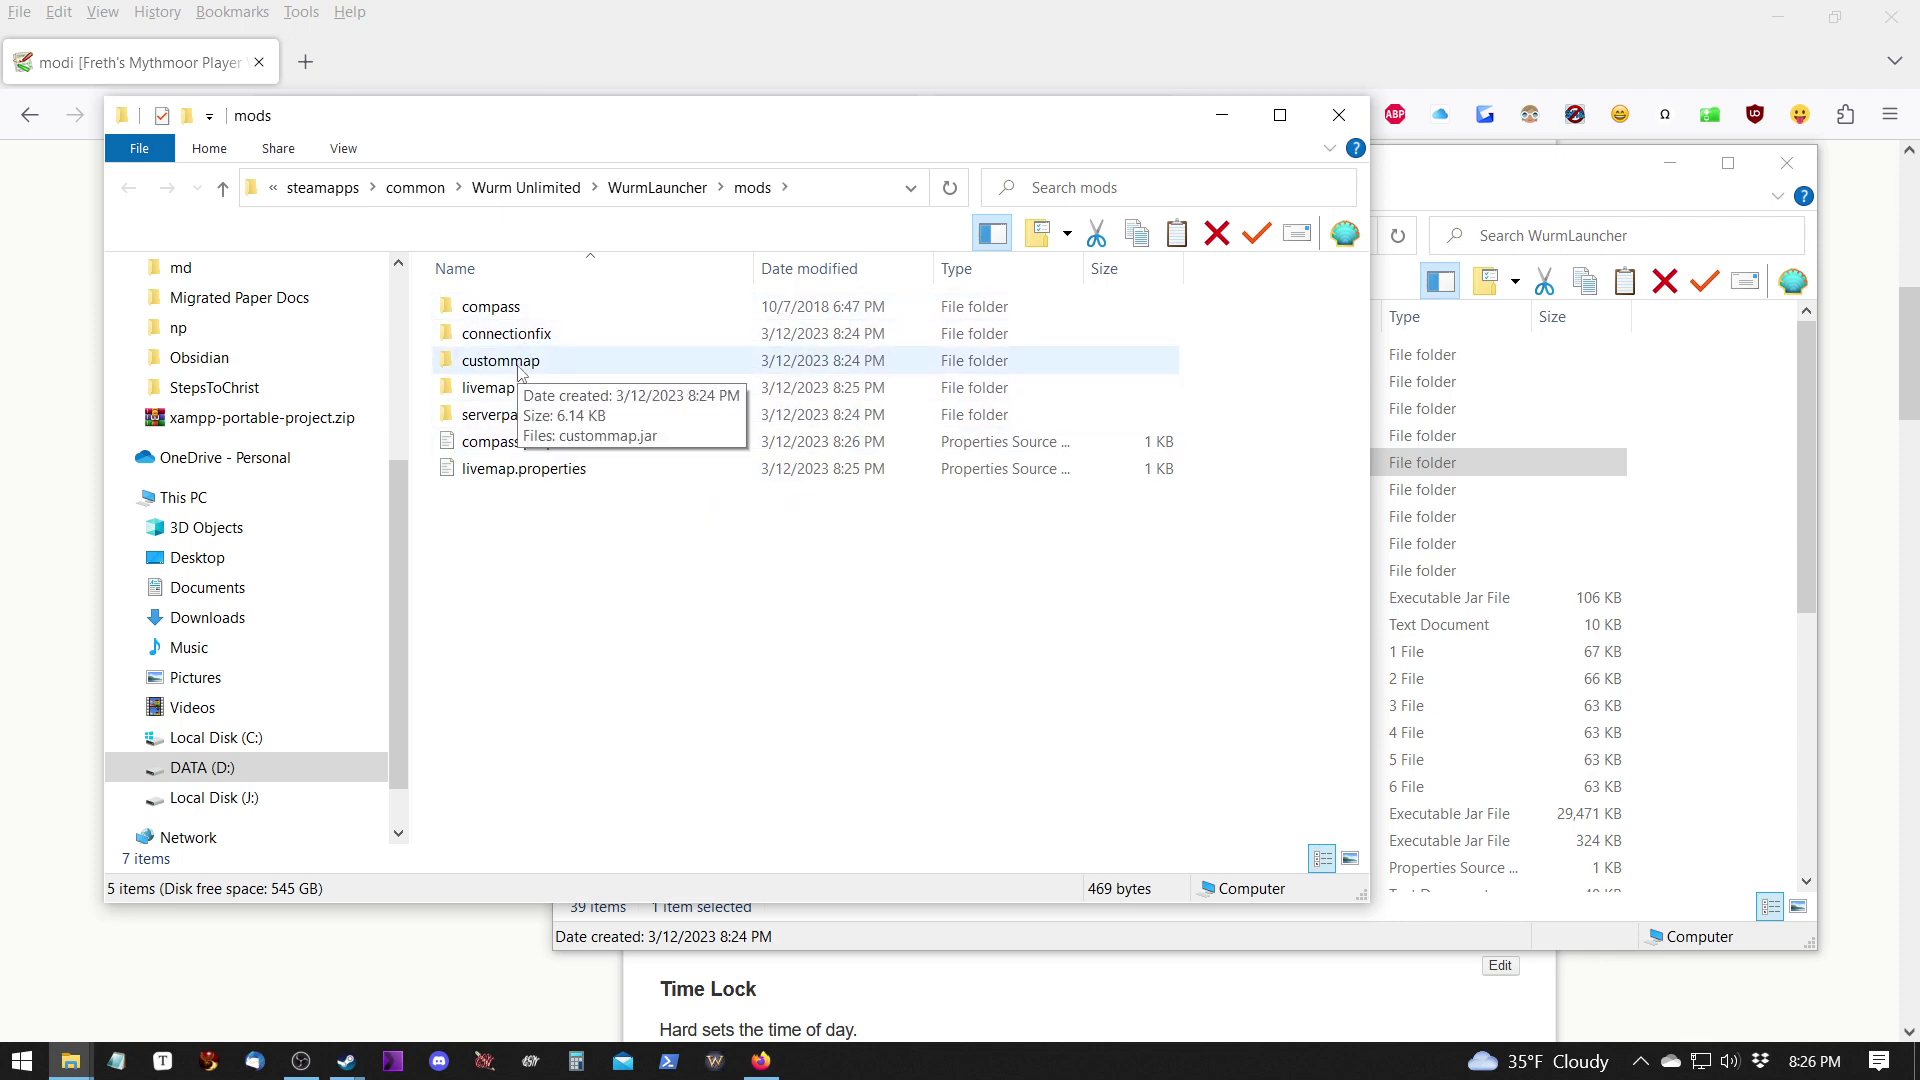
key(alt+Tab)
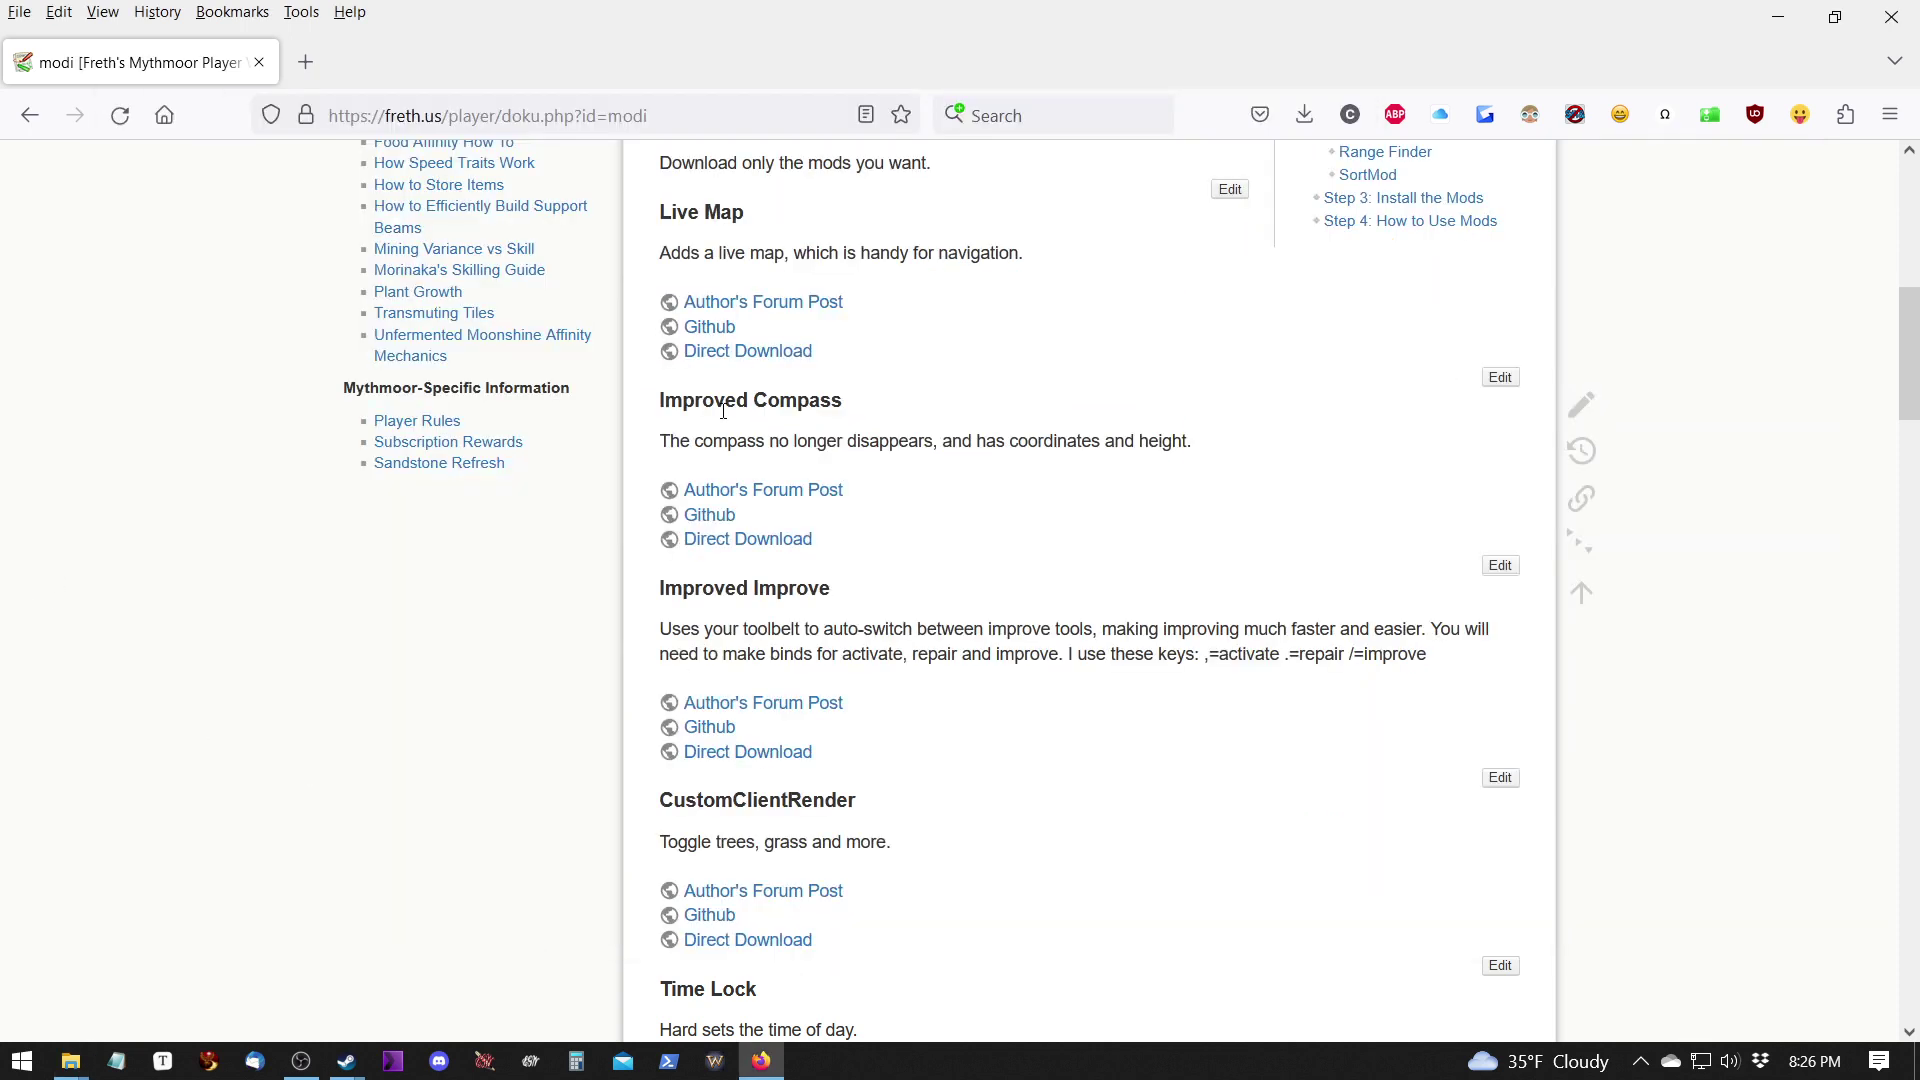
Download timelock-0.1.zip (3.9 KB) and inspect its mods folder in WinRAR before closing it.
scroll(723, 411, down, 4)
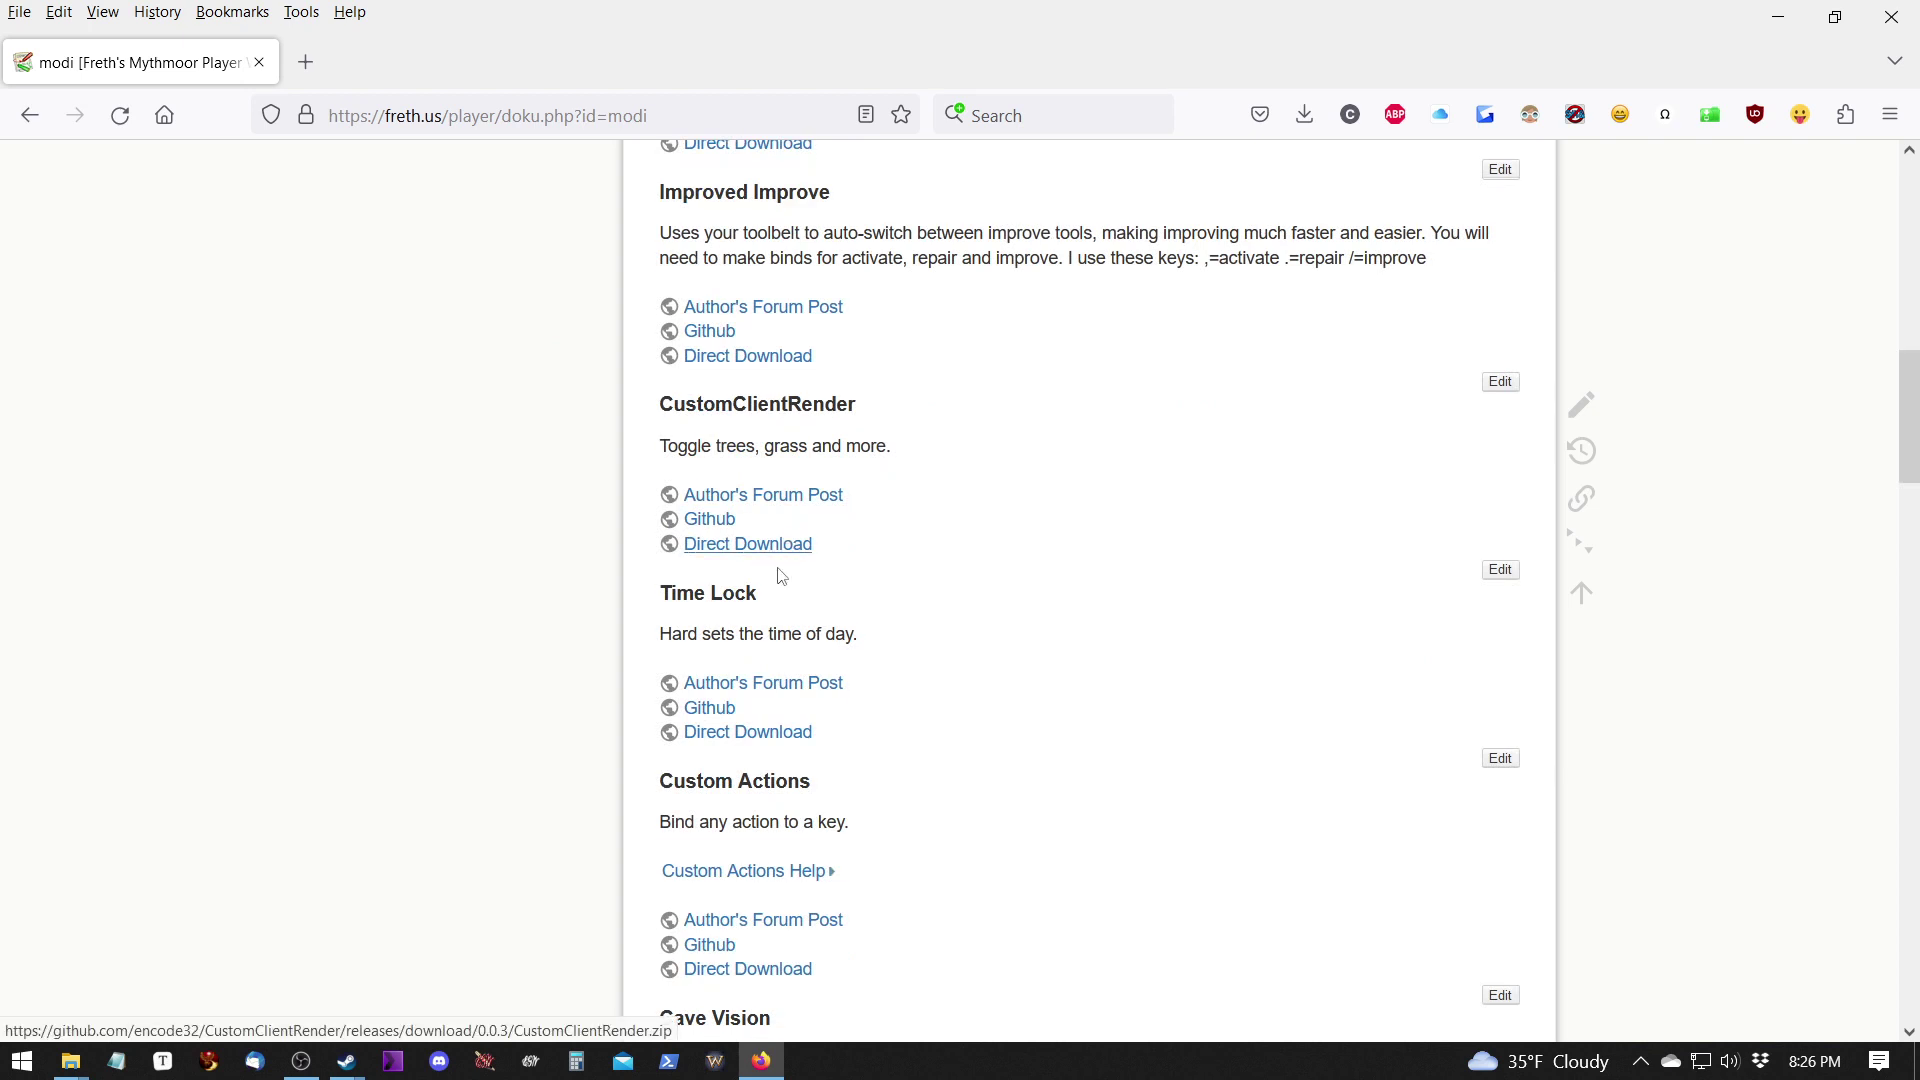
click(767, 733)
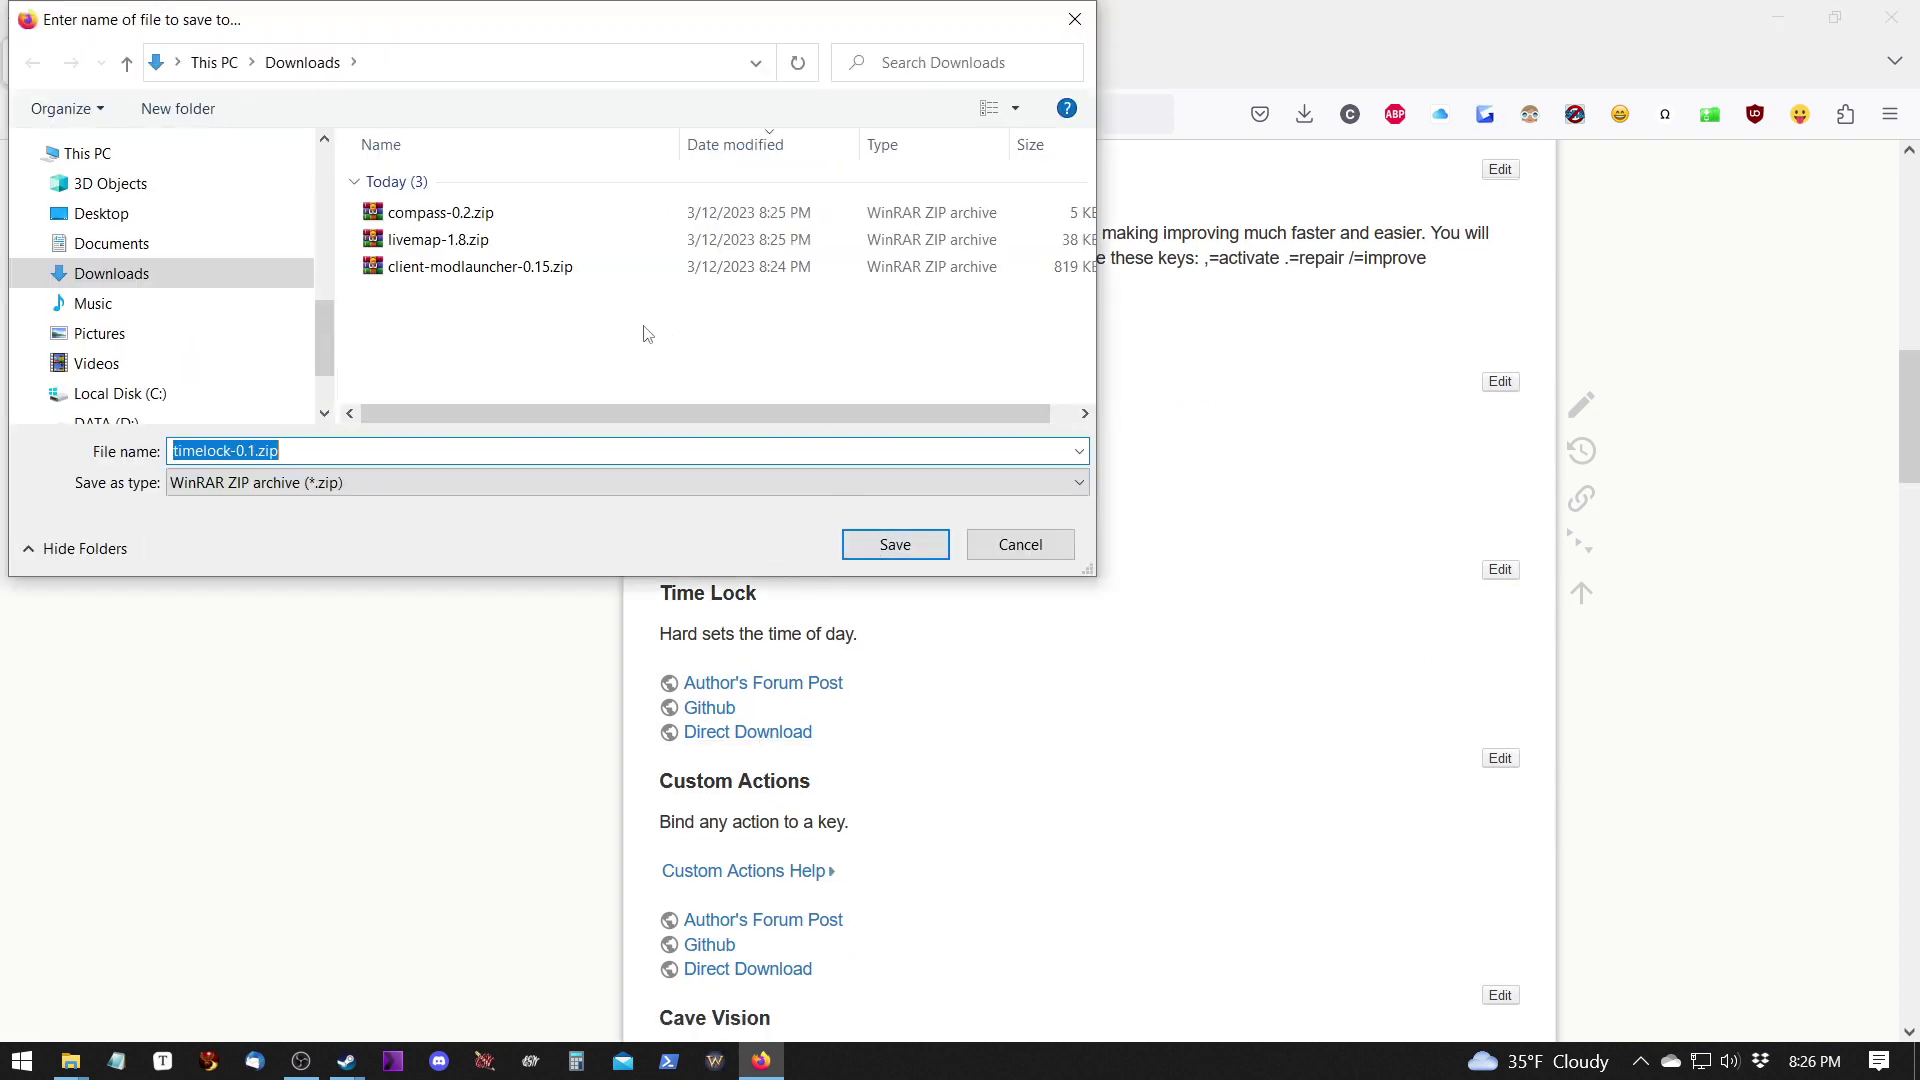
click(895, 544)
click(1305, 117)
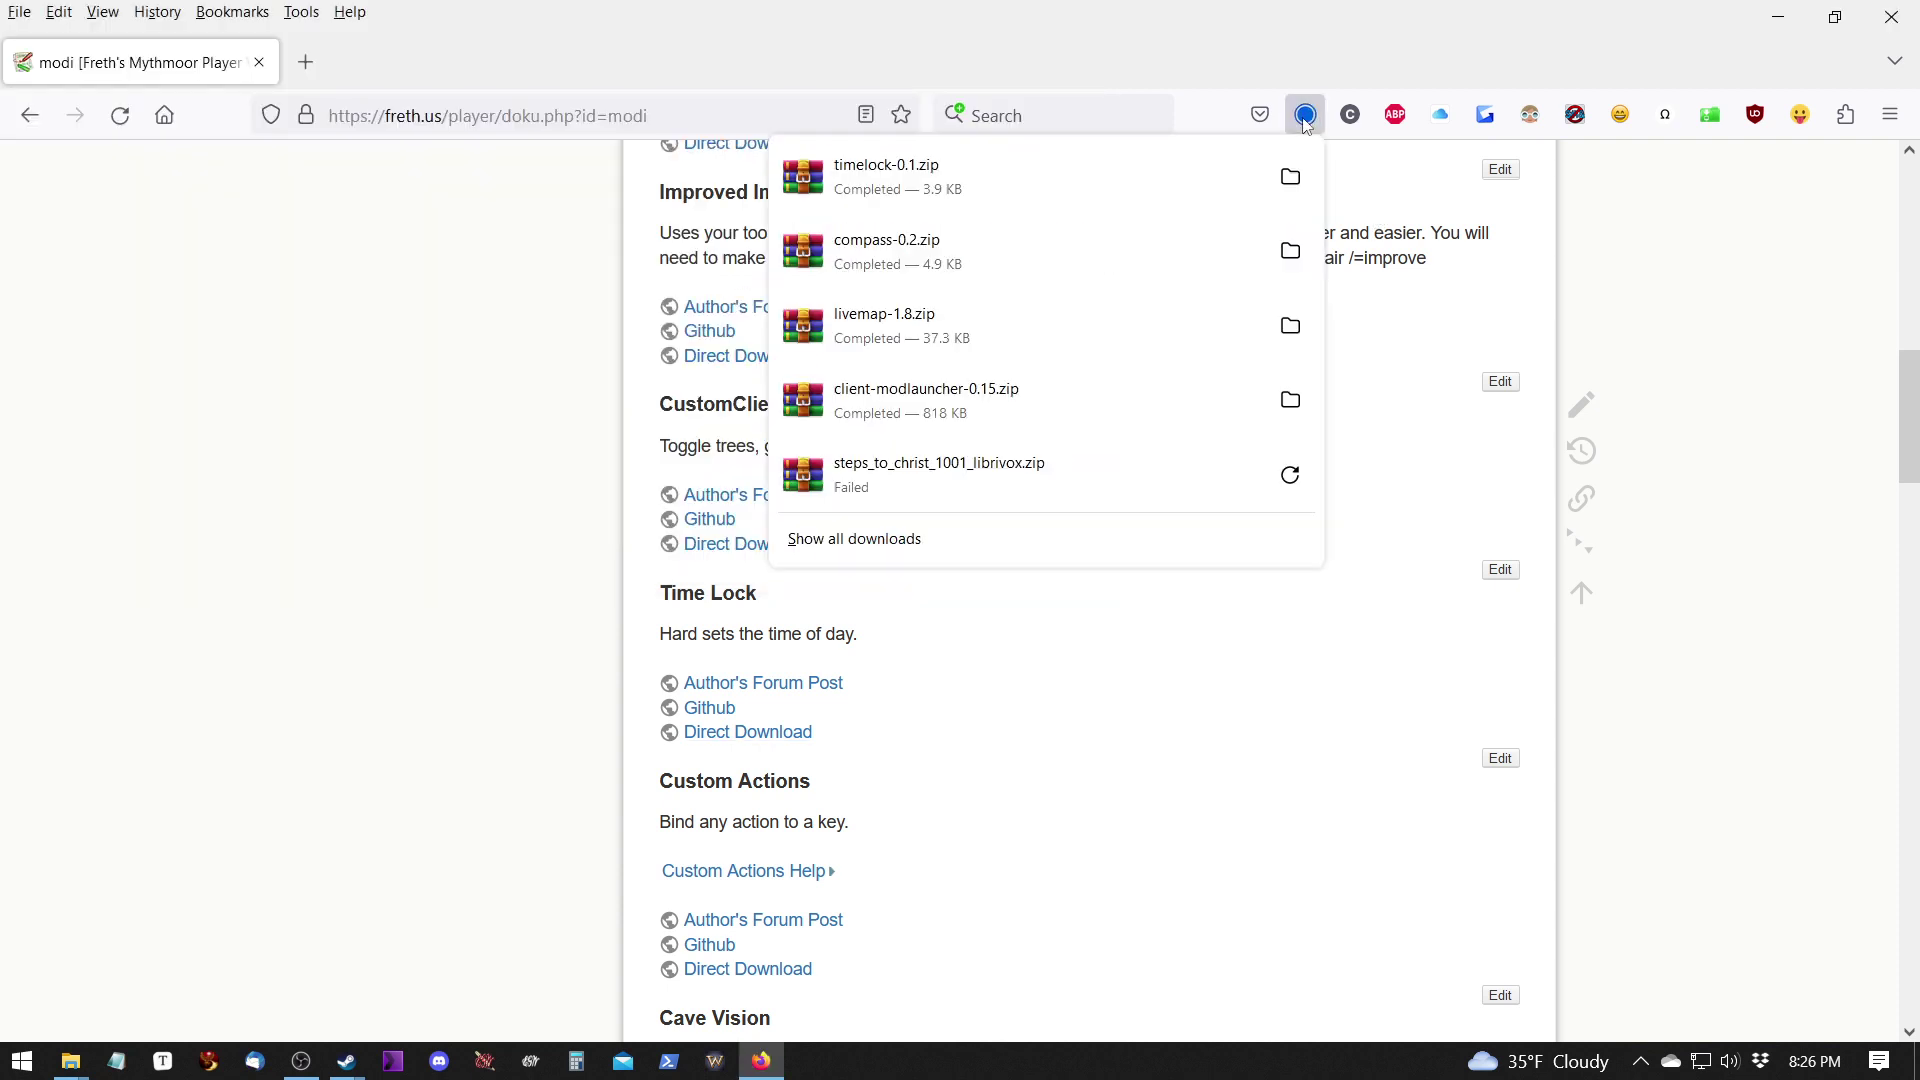
click(1227, 158)
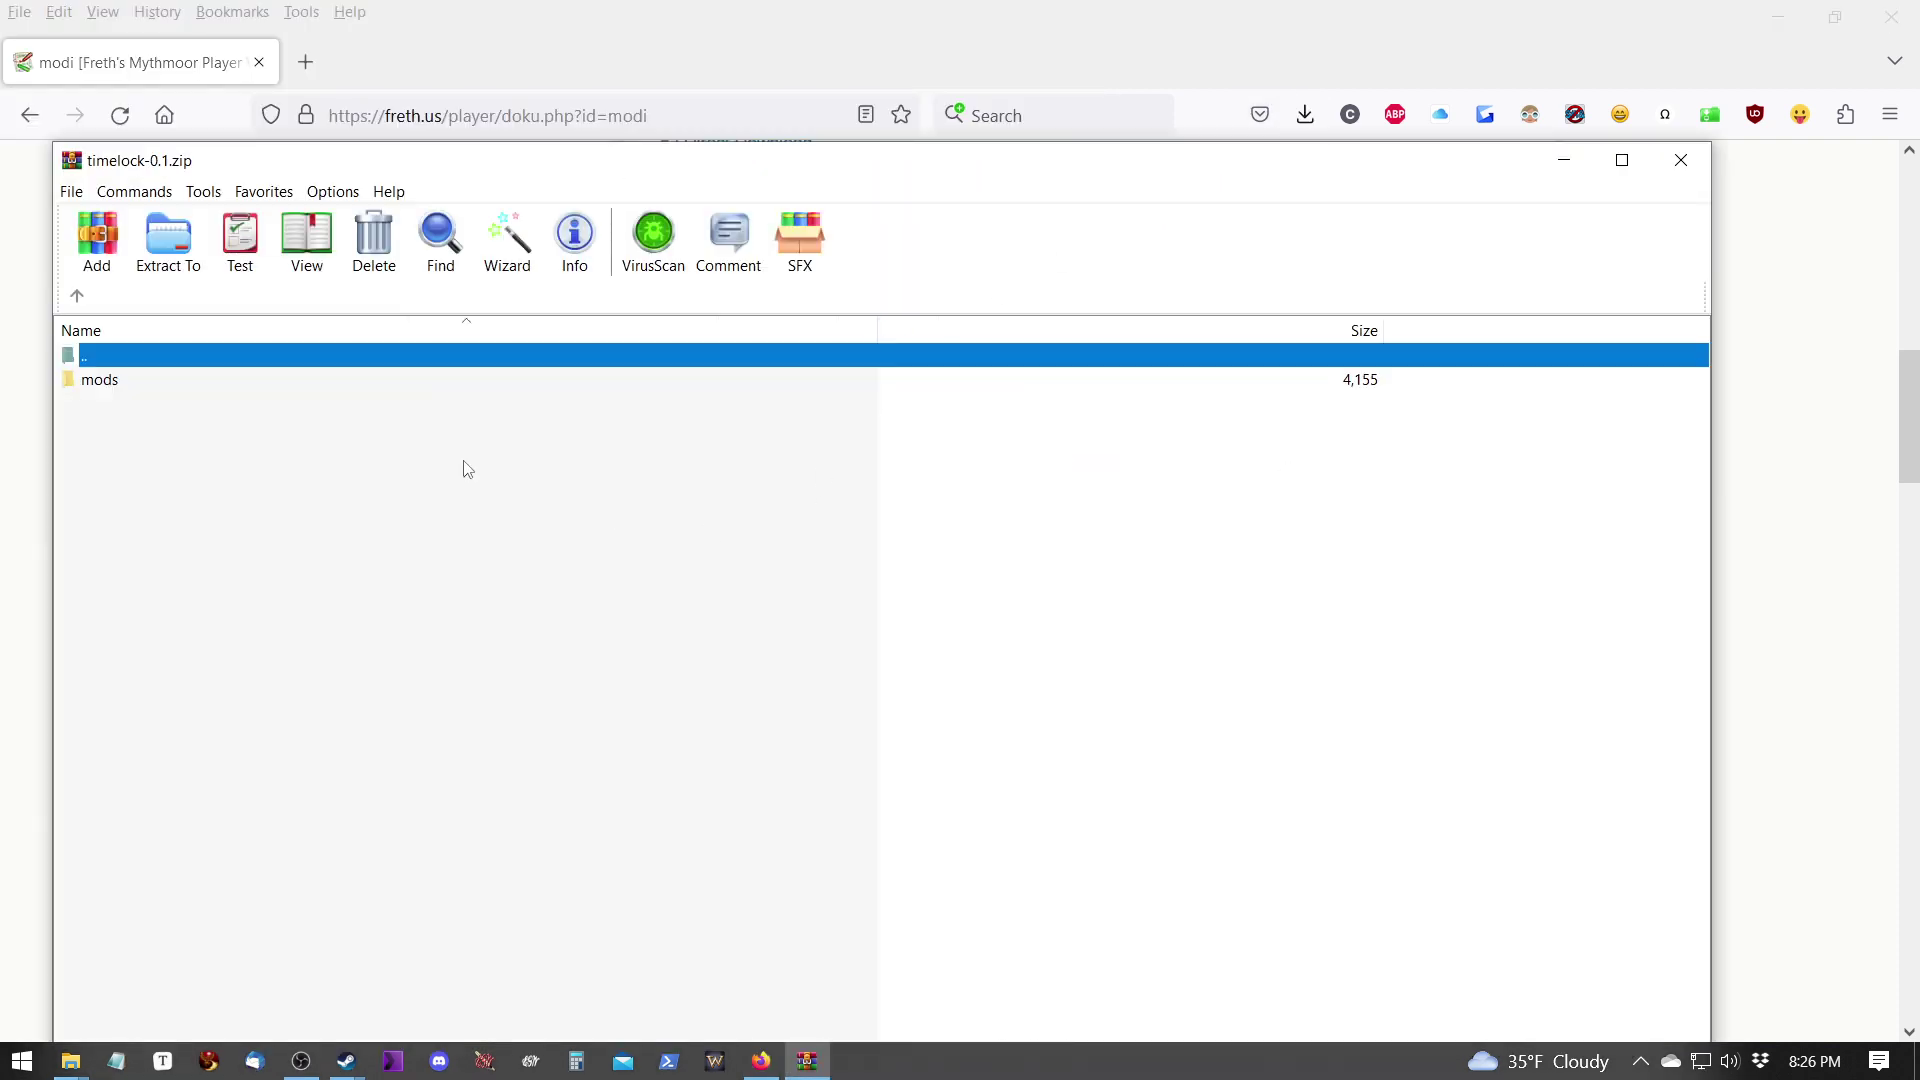
key(Down)
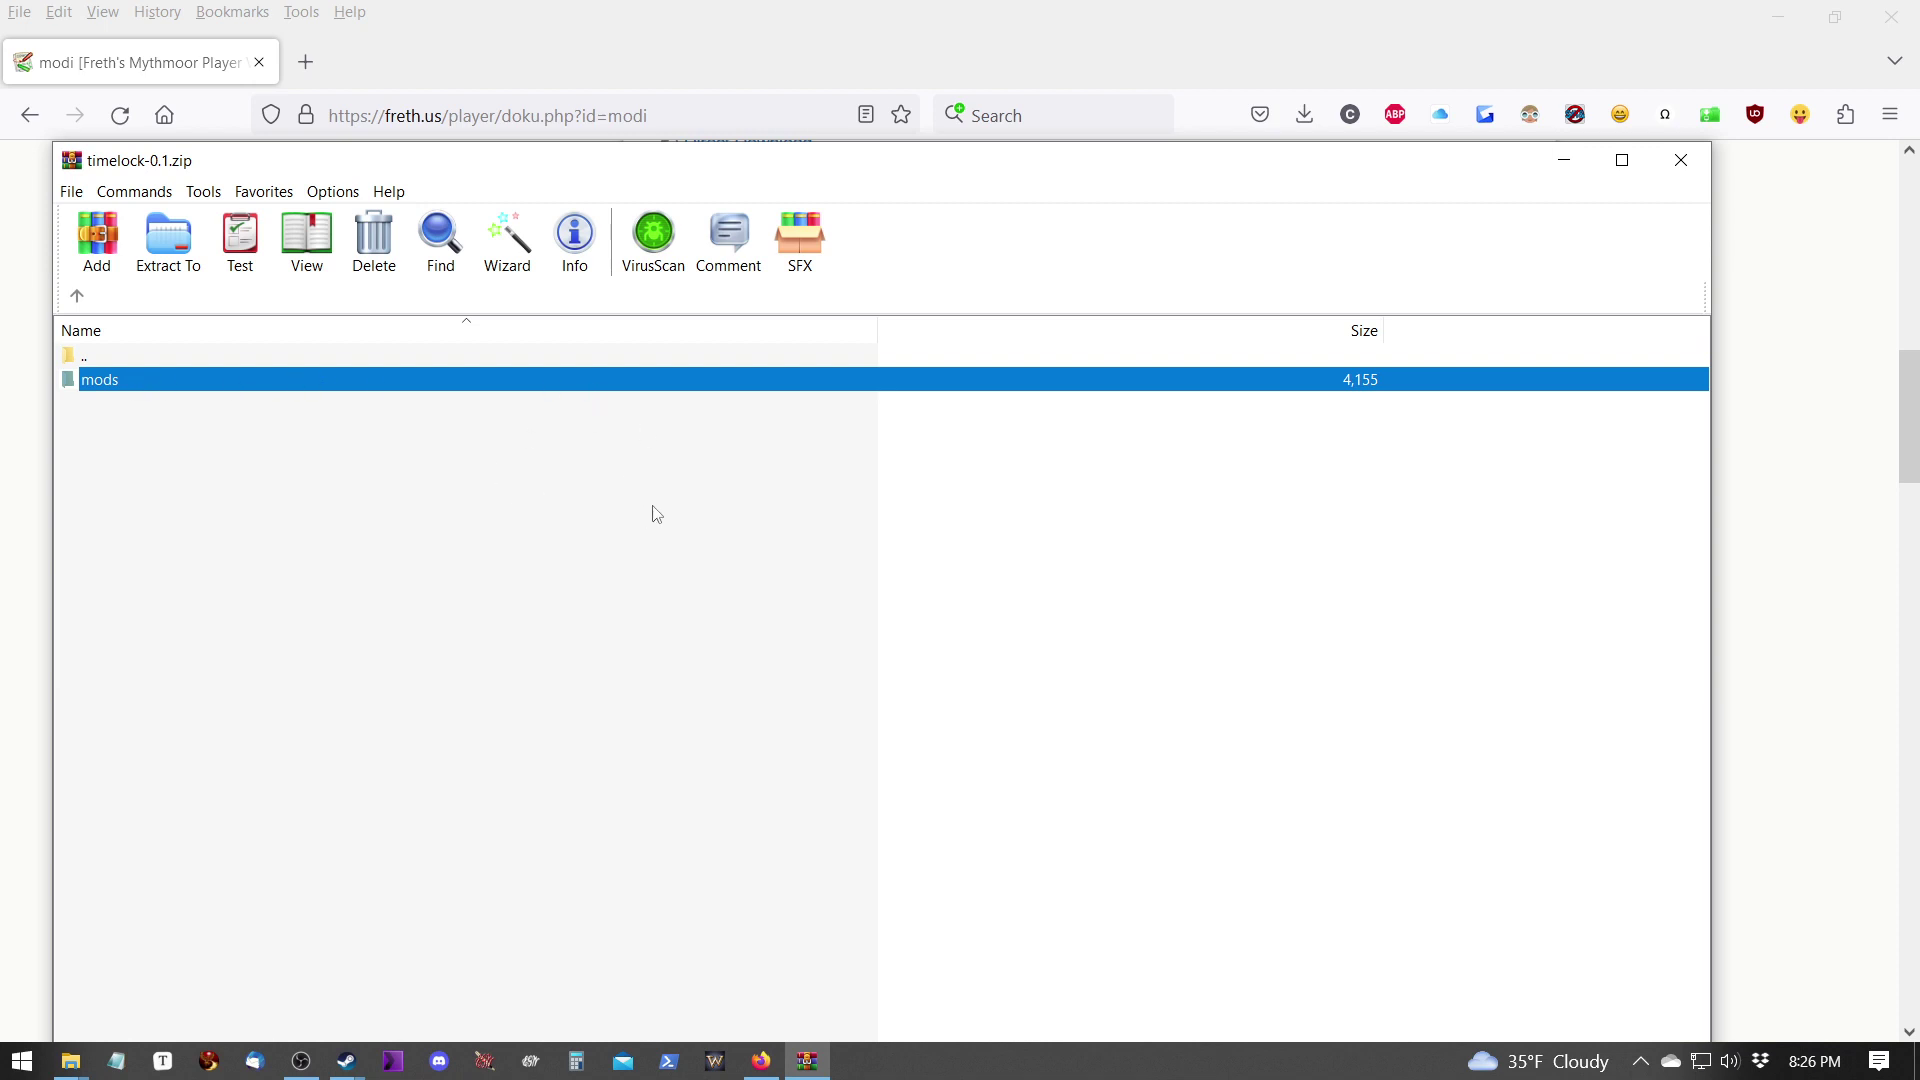
click(521, 566)
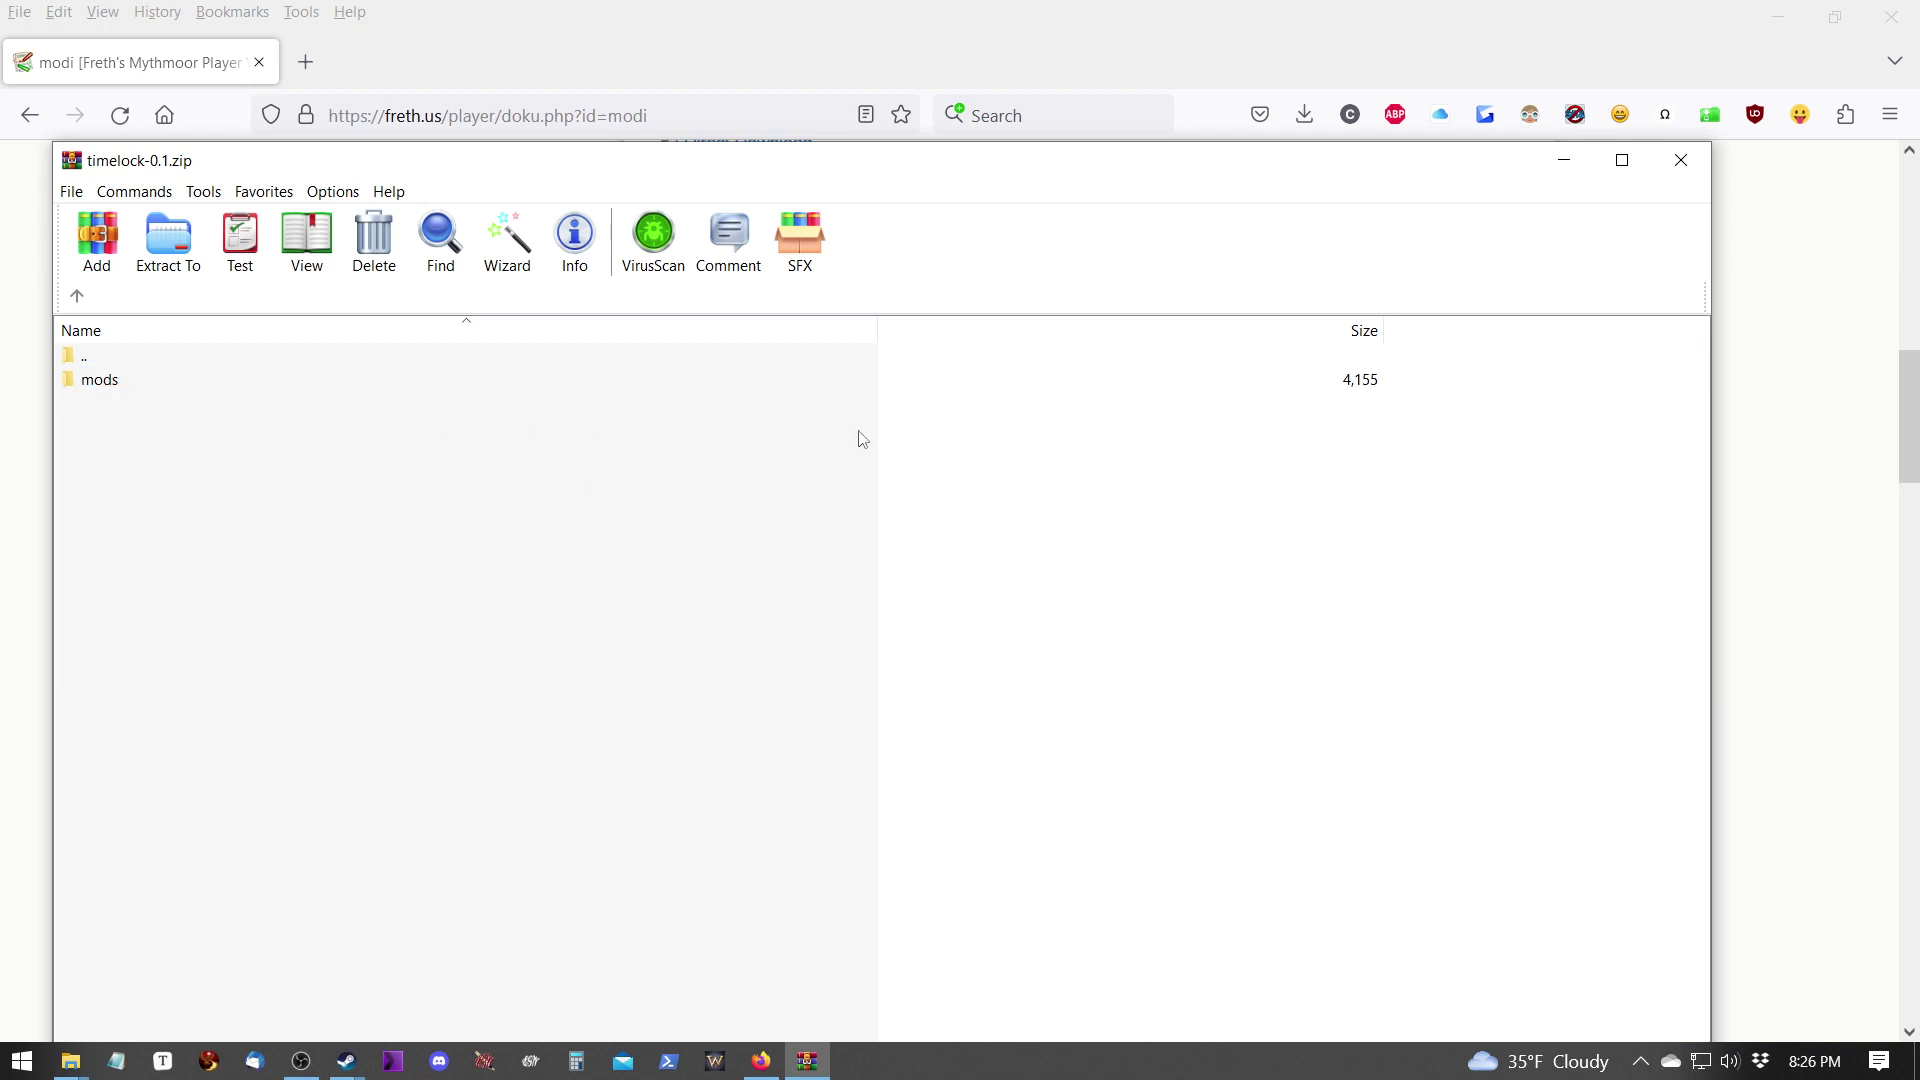
click(1681, 160)
Download the Custom Actions mod as action-0.9.zip to Downloads.
scroll(798, 733, down, 4)
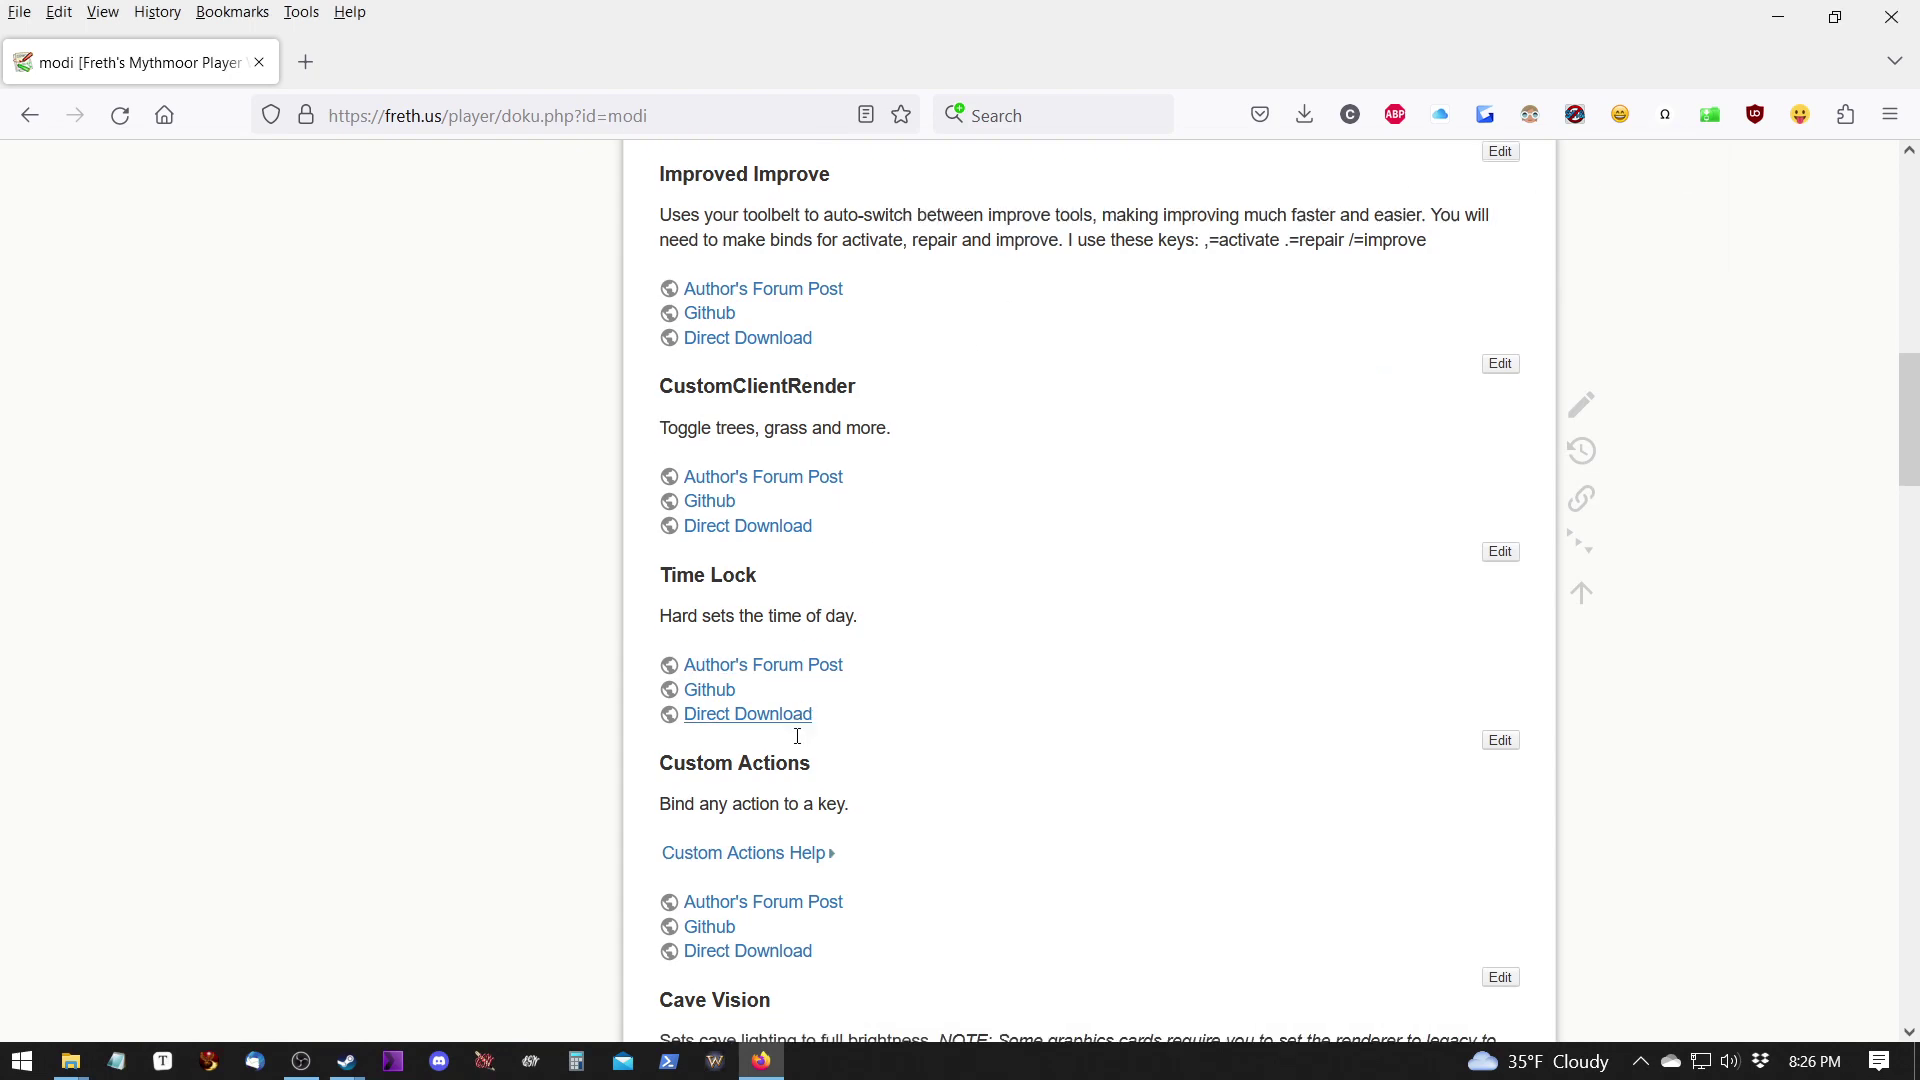
click(776, 575)
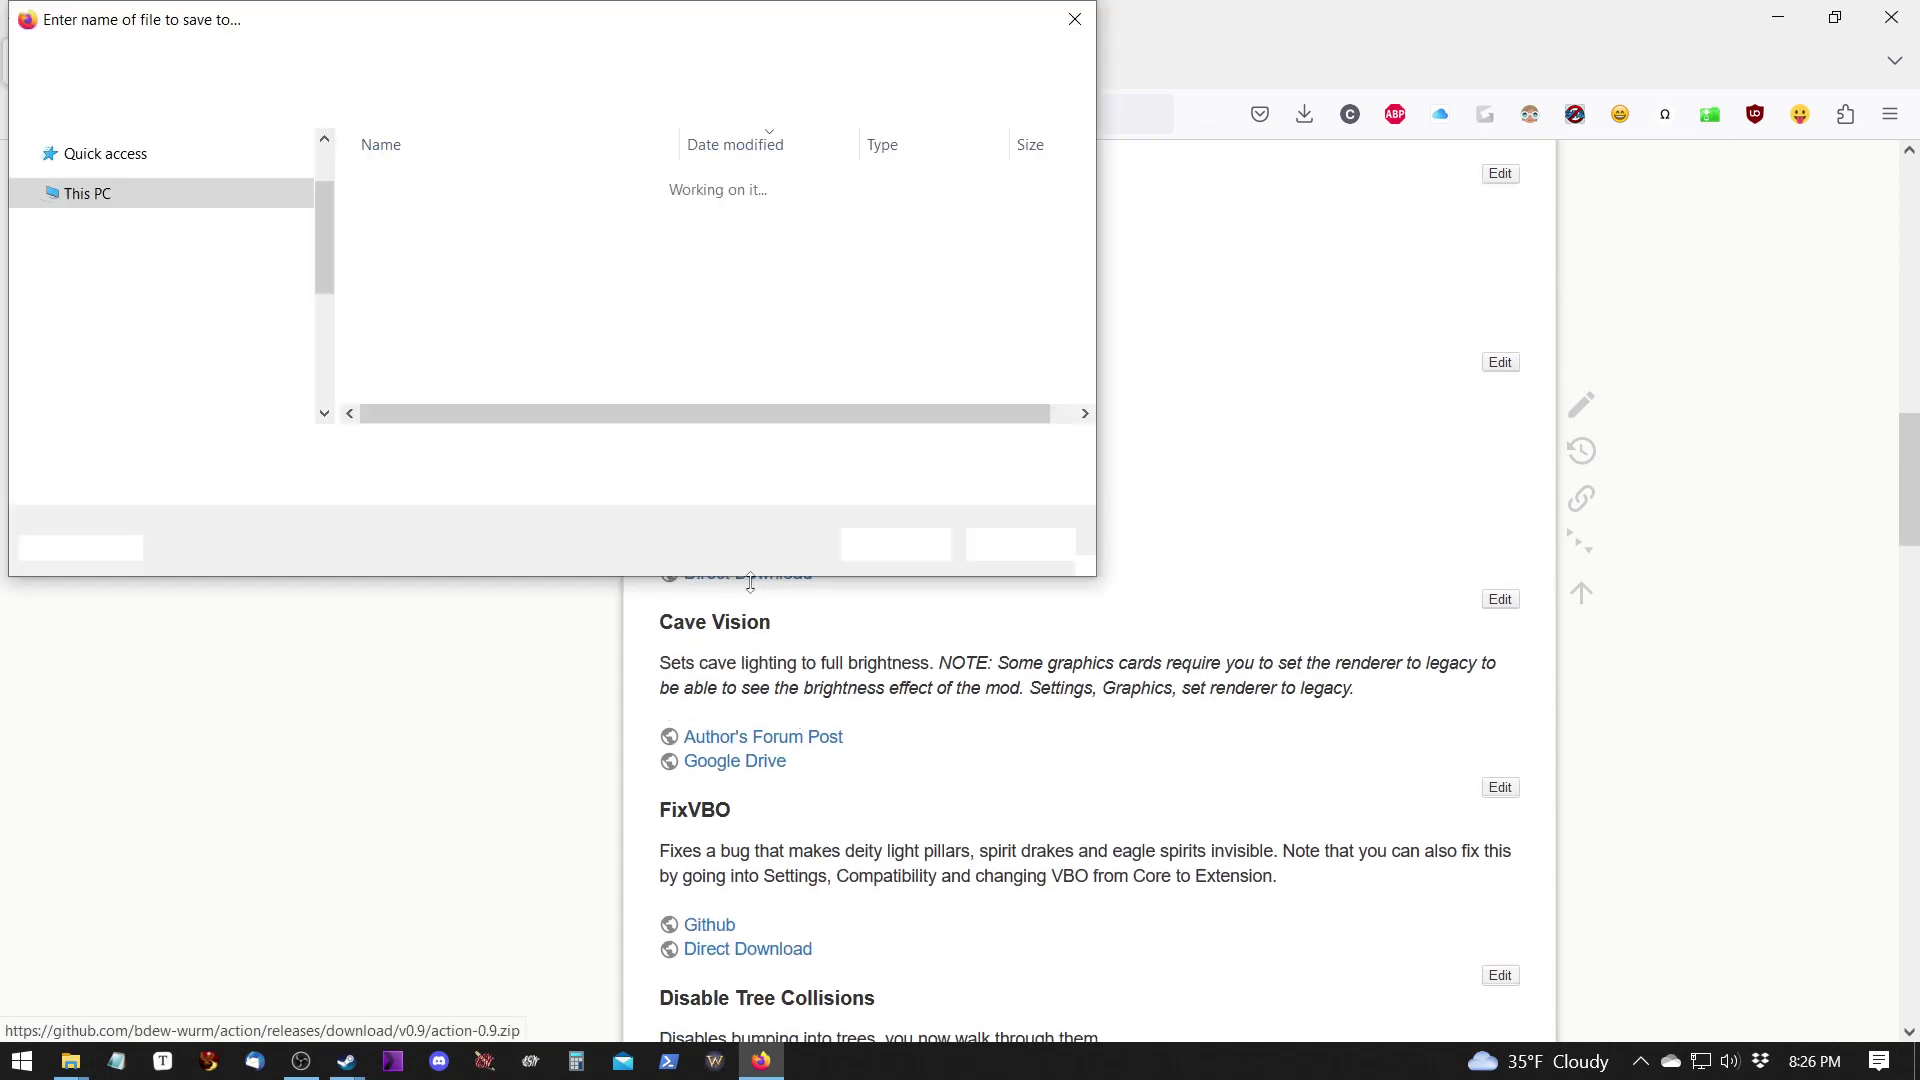
click(893, 546)
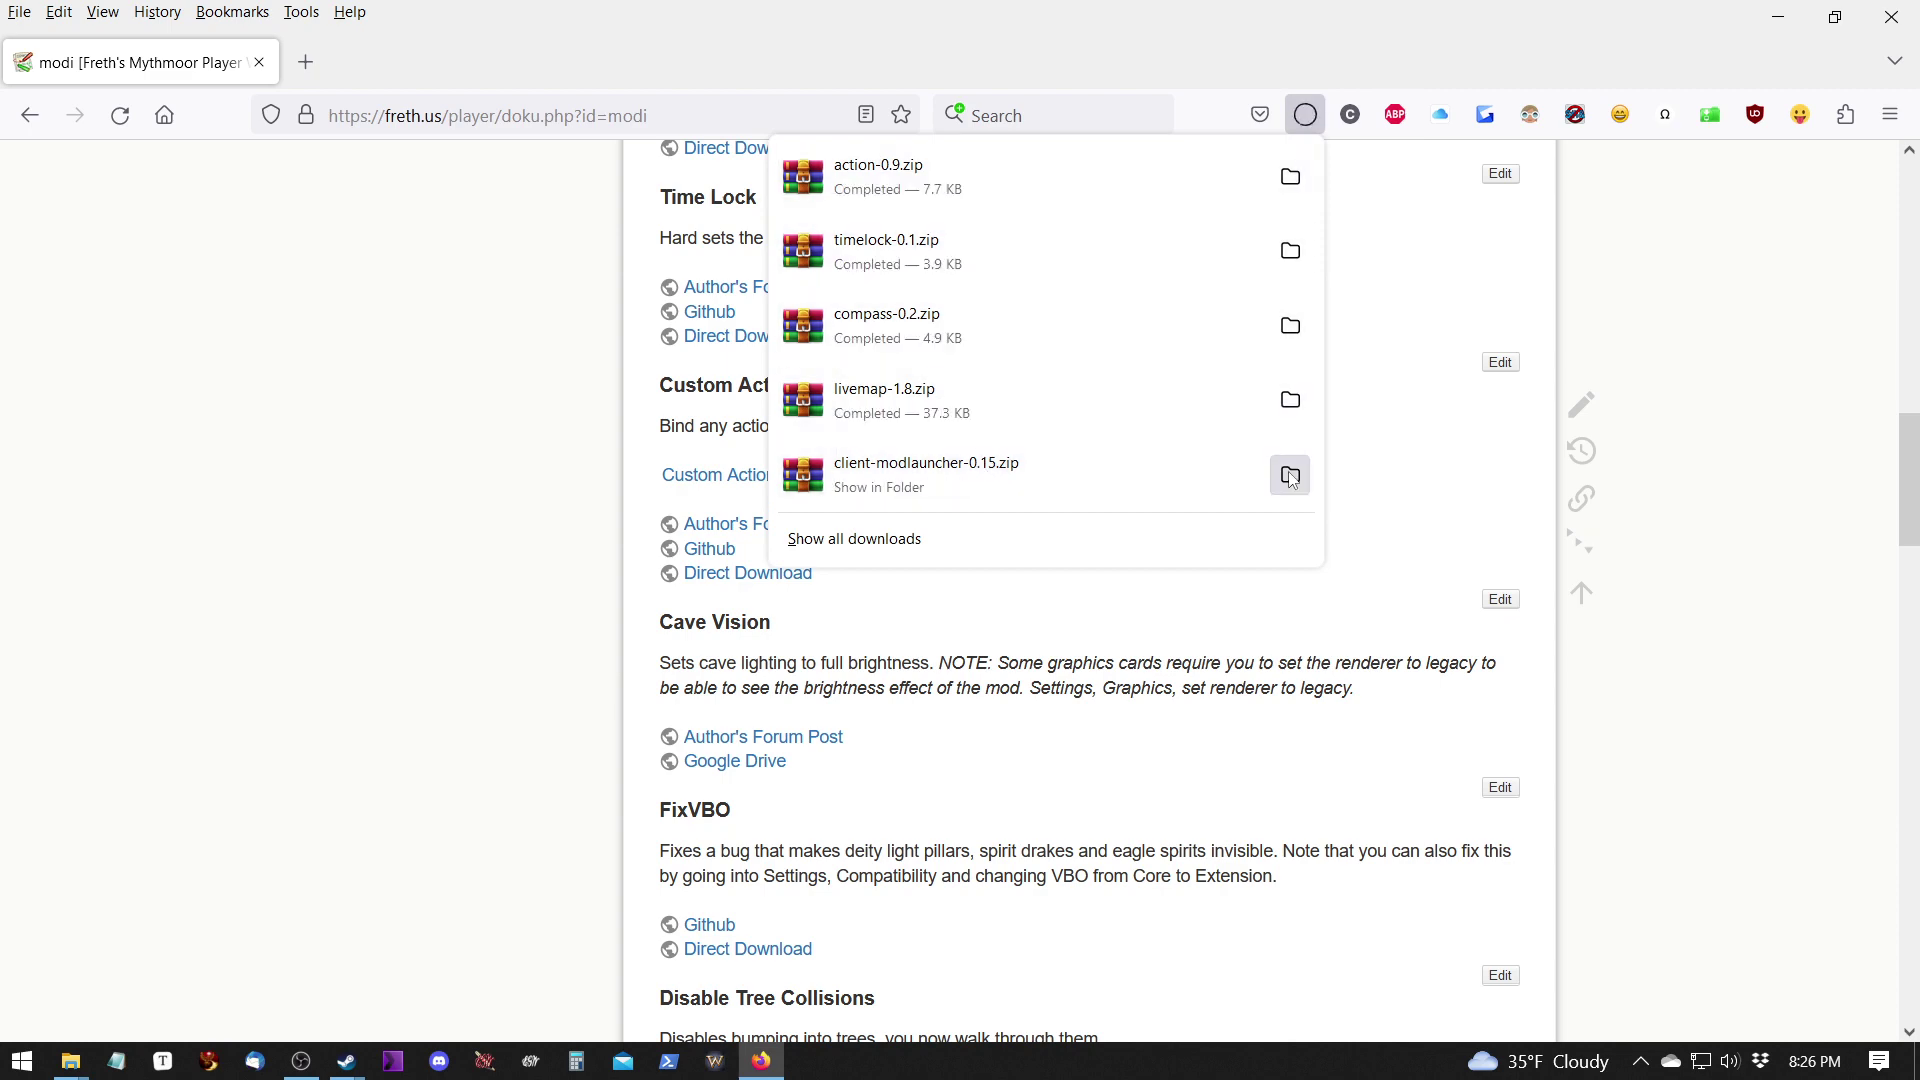
Reopen client-modlauncher-0.15.zip as a folder to check it, then close it.
click(1290, 474)
right_click(1136, 569)
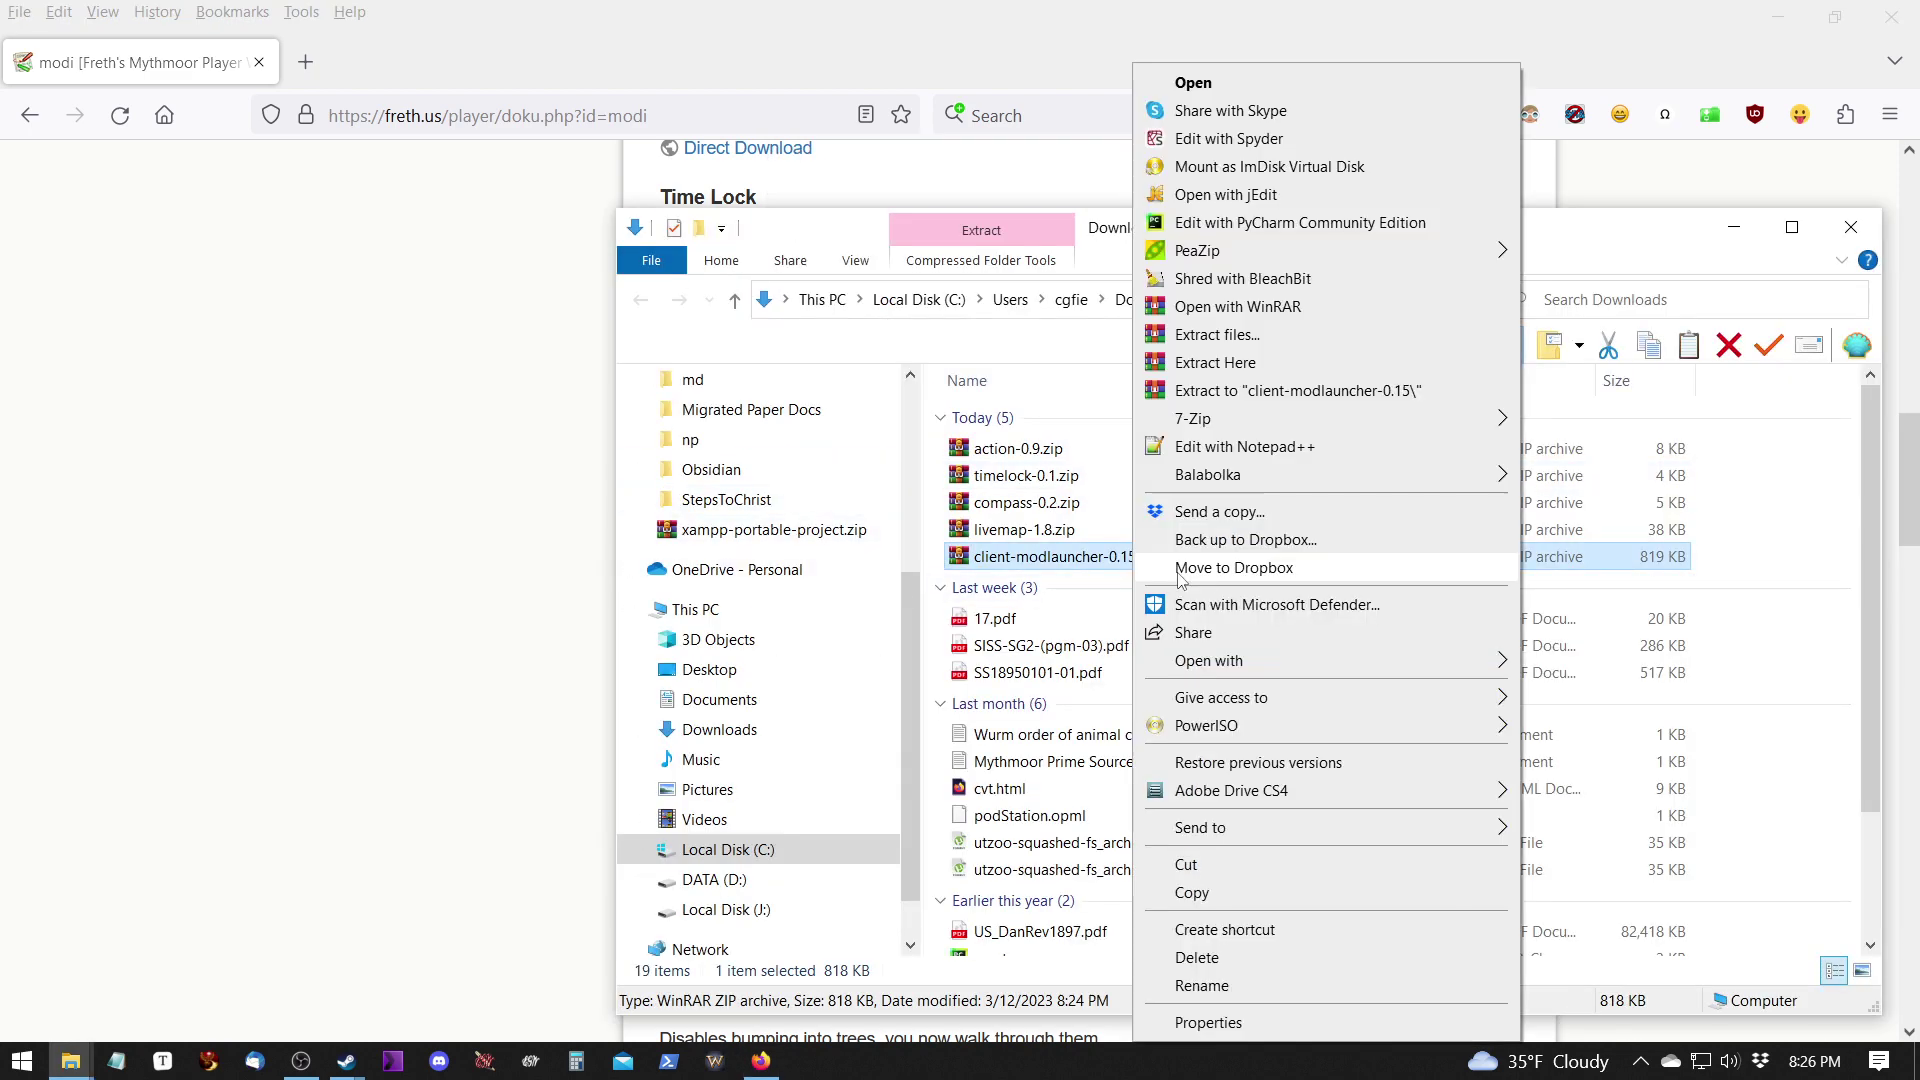
mouse_move(1385, 663)
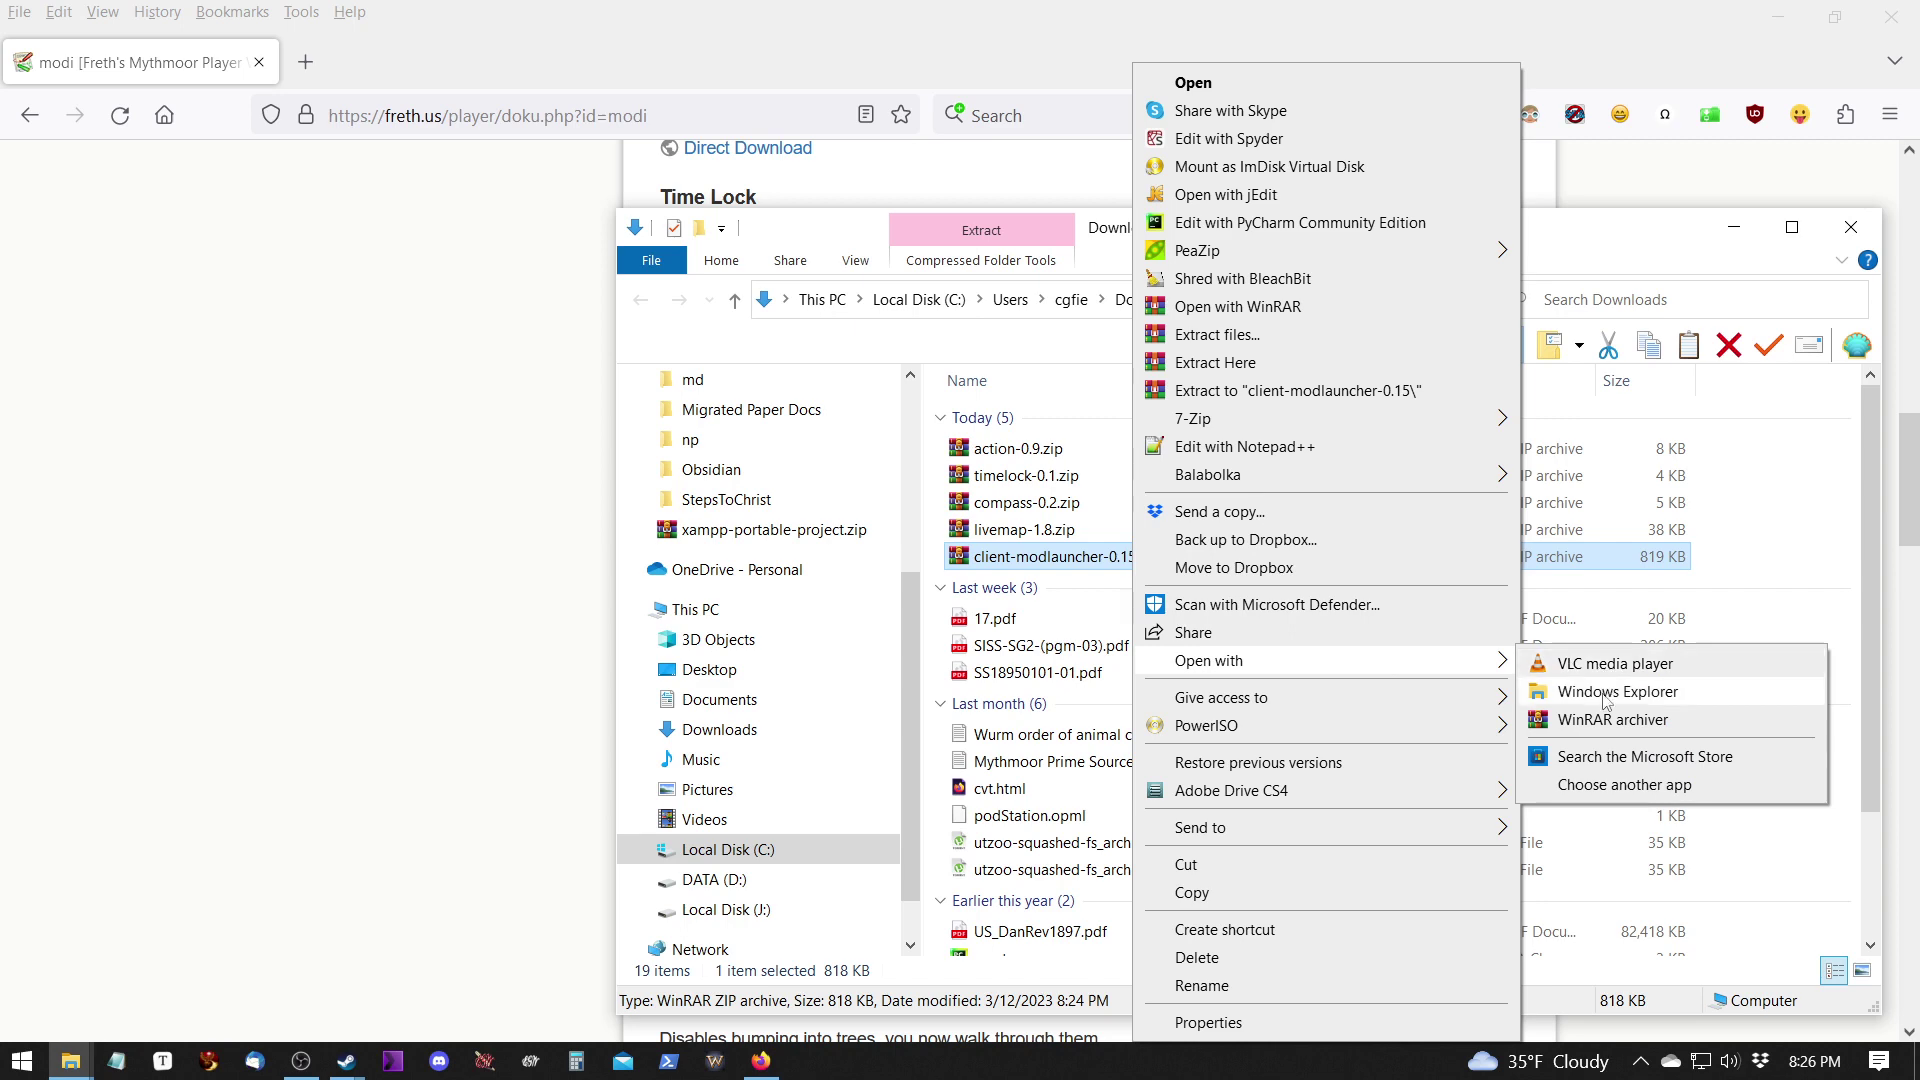
click(1600, 691)
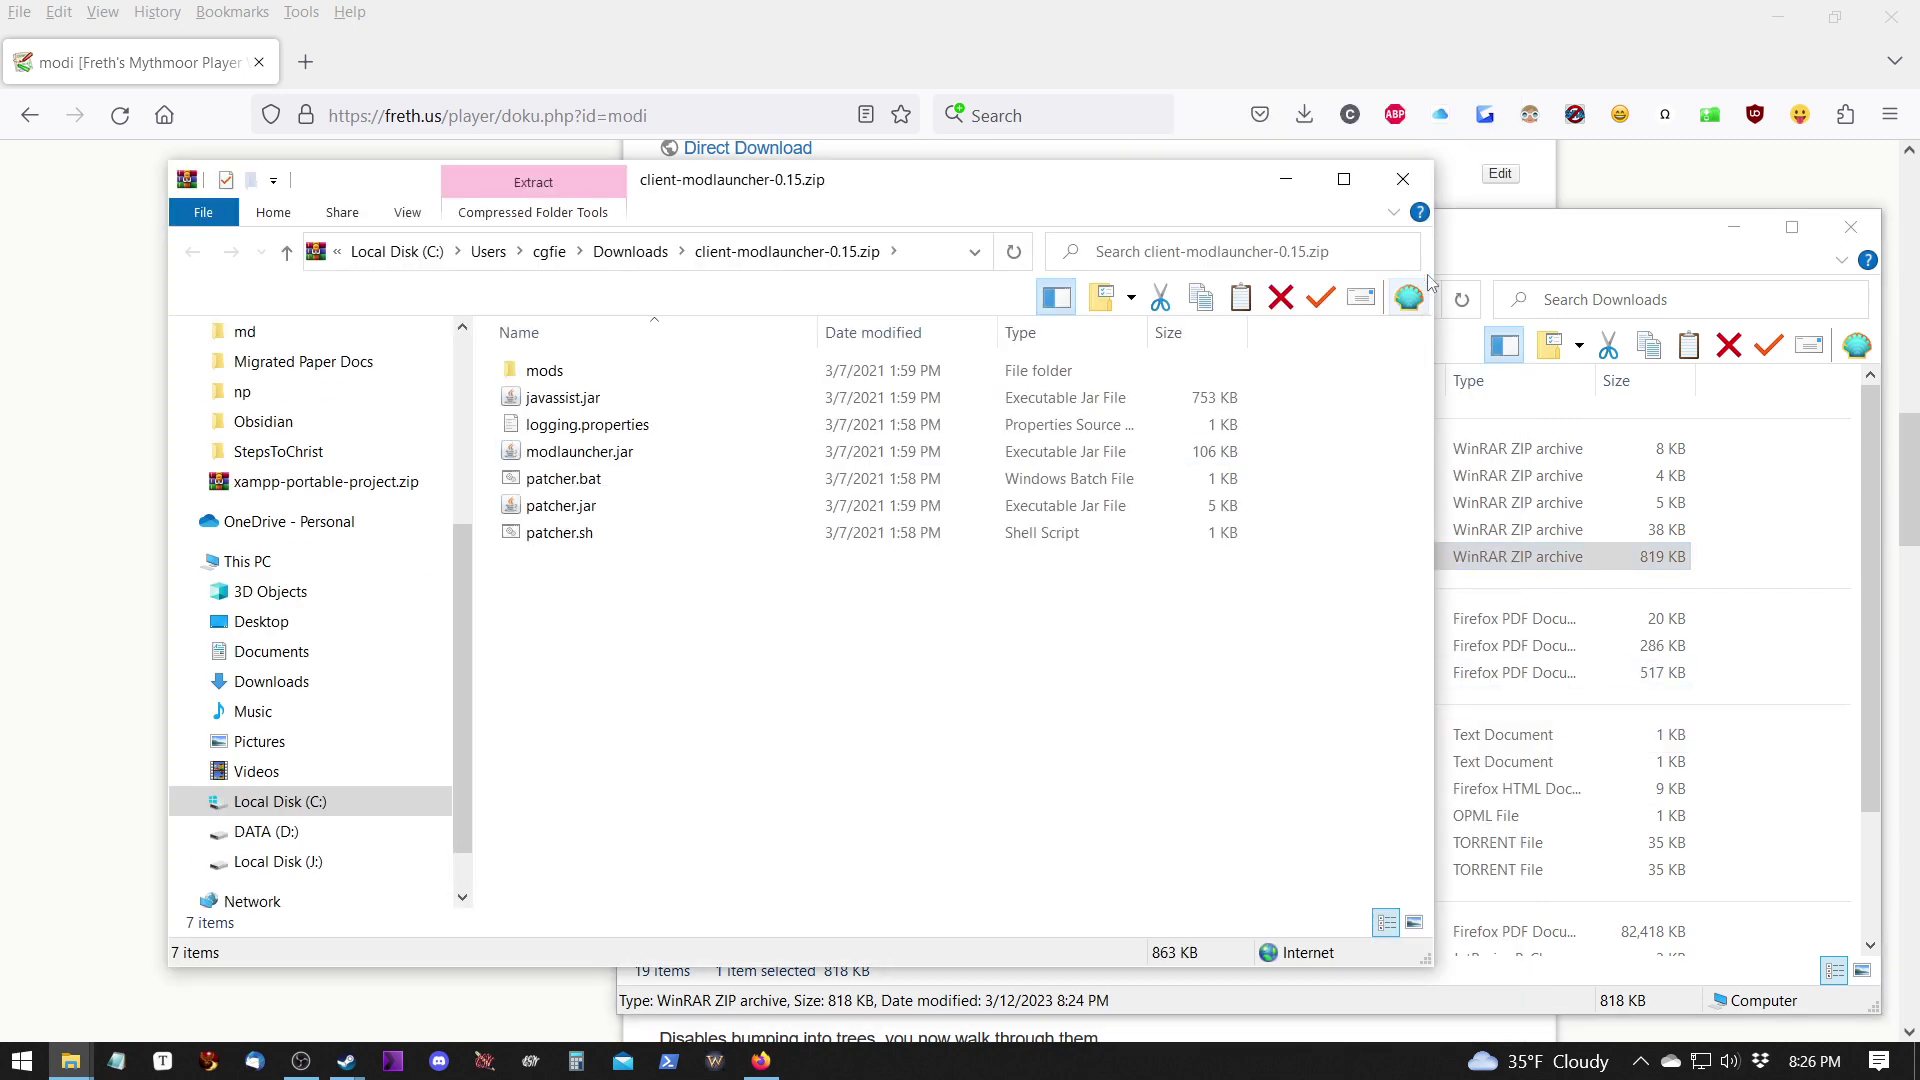
key(ctrl+w)
Back on the mod wiki, scroll down to the Cave Vision mod's Google Drive link.
click(550, 598)
scroll(742, 677, down, 3)
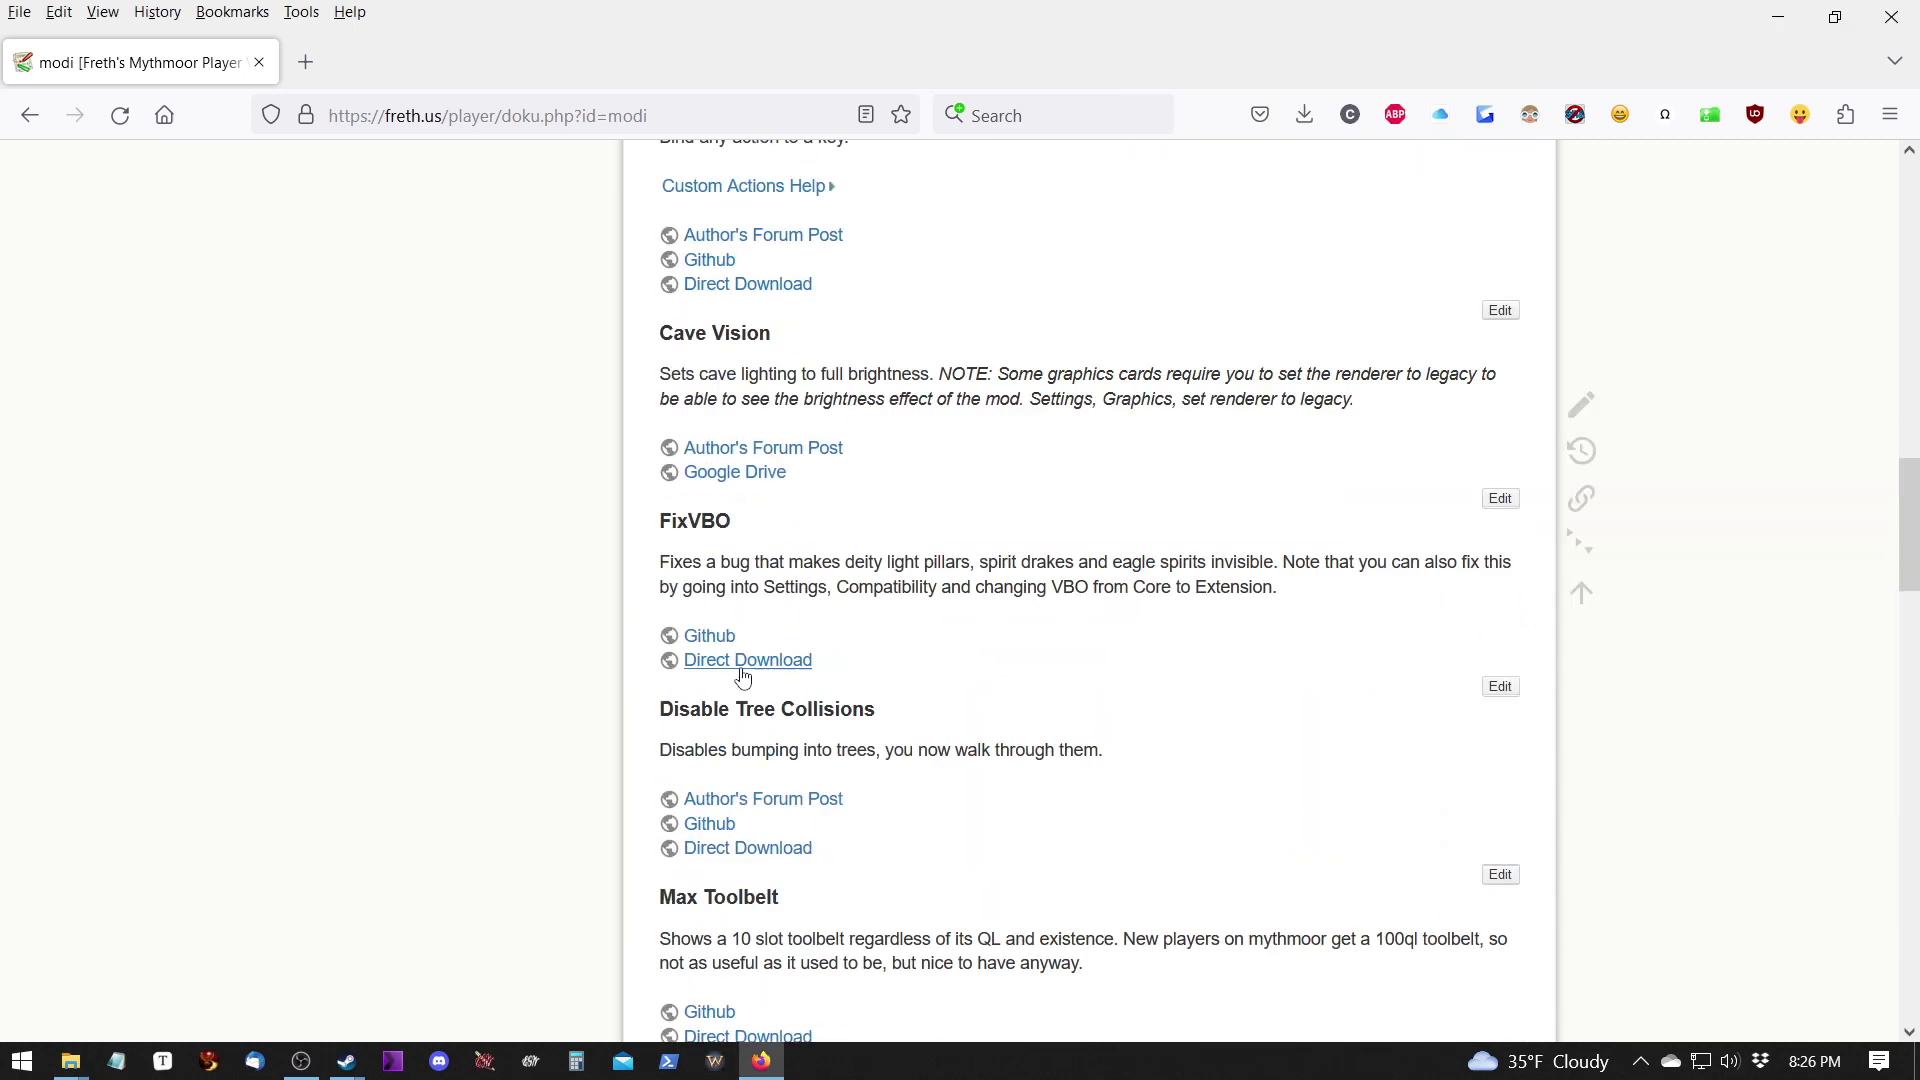
scroll(742, 677, down, 3)
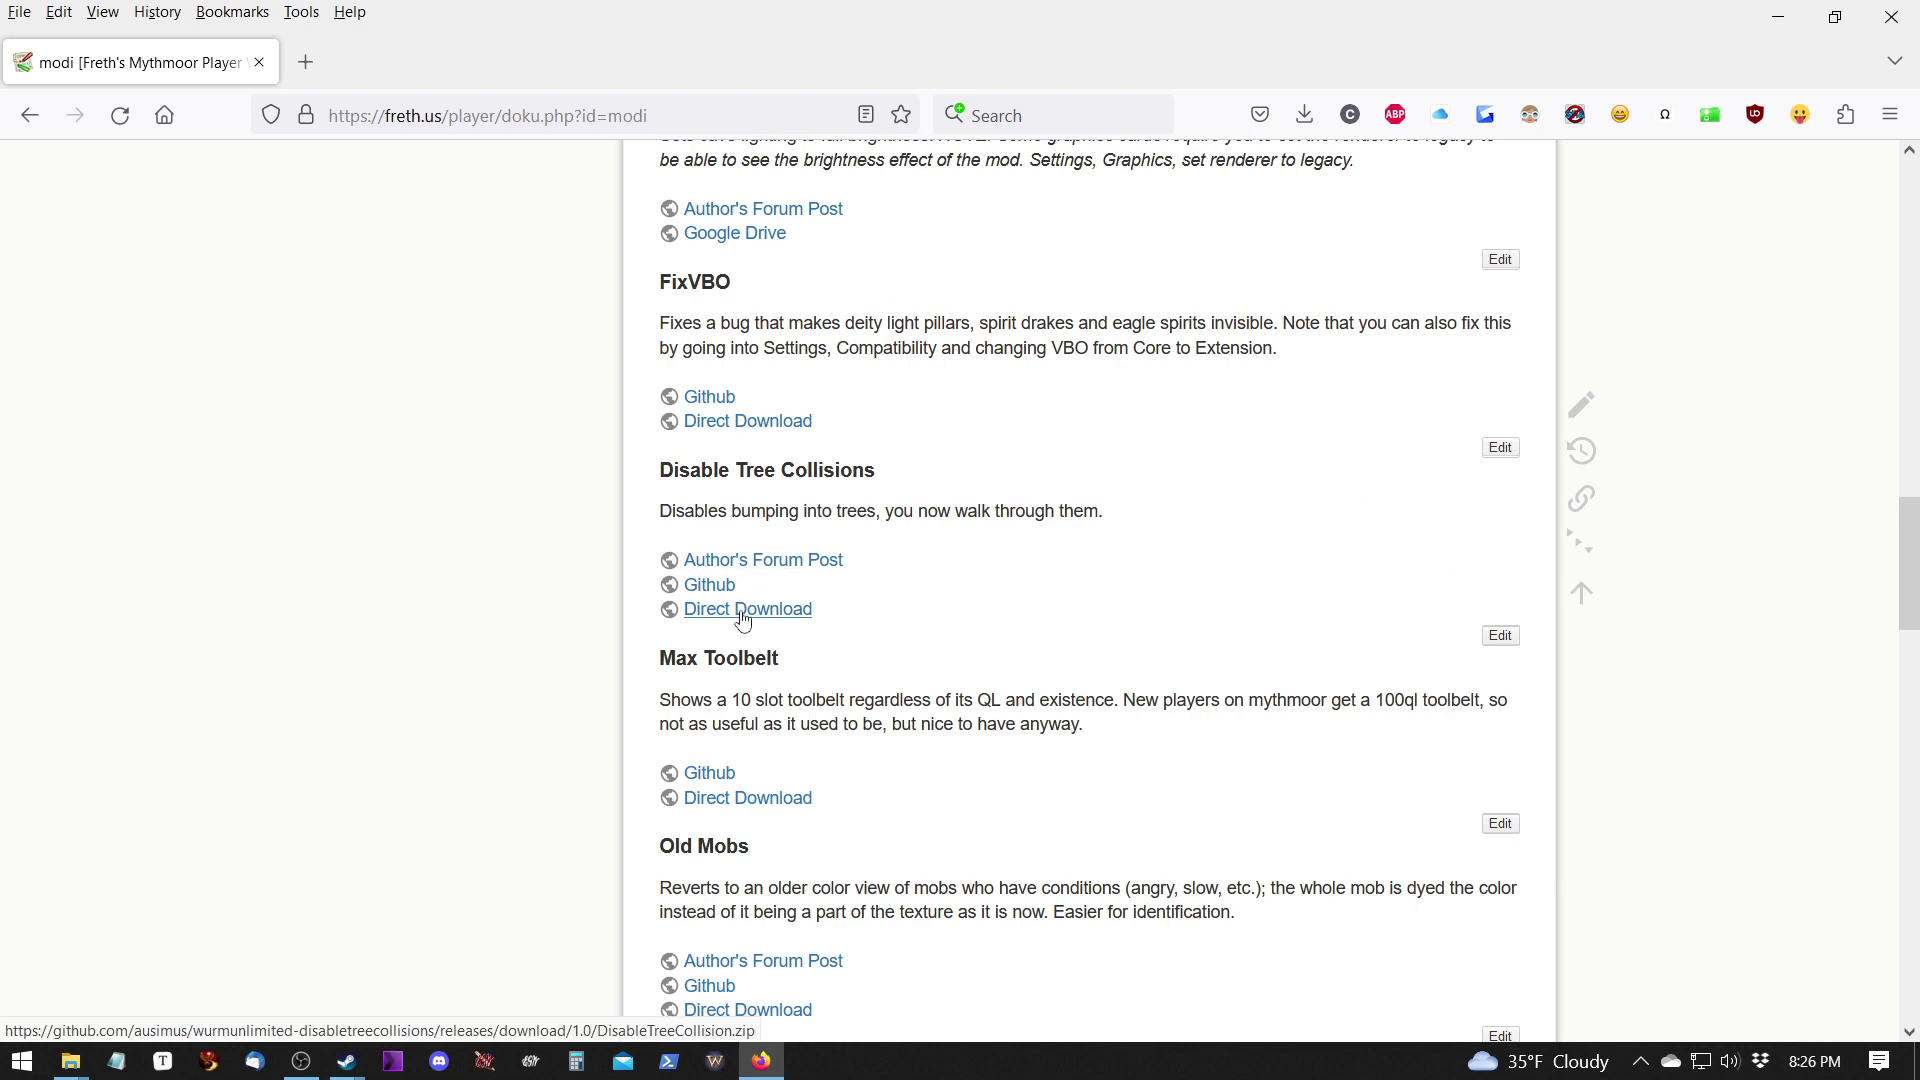
scroll(760, 620, down, 3)
scroll(794, 720, down, 10)
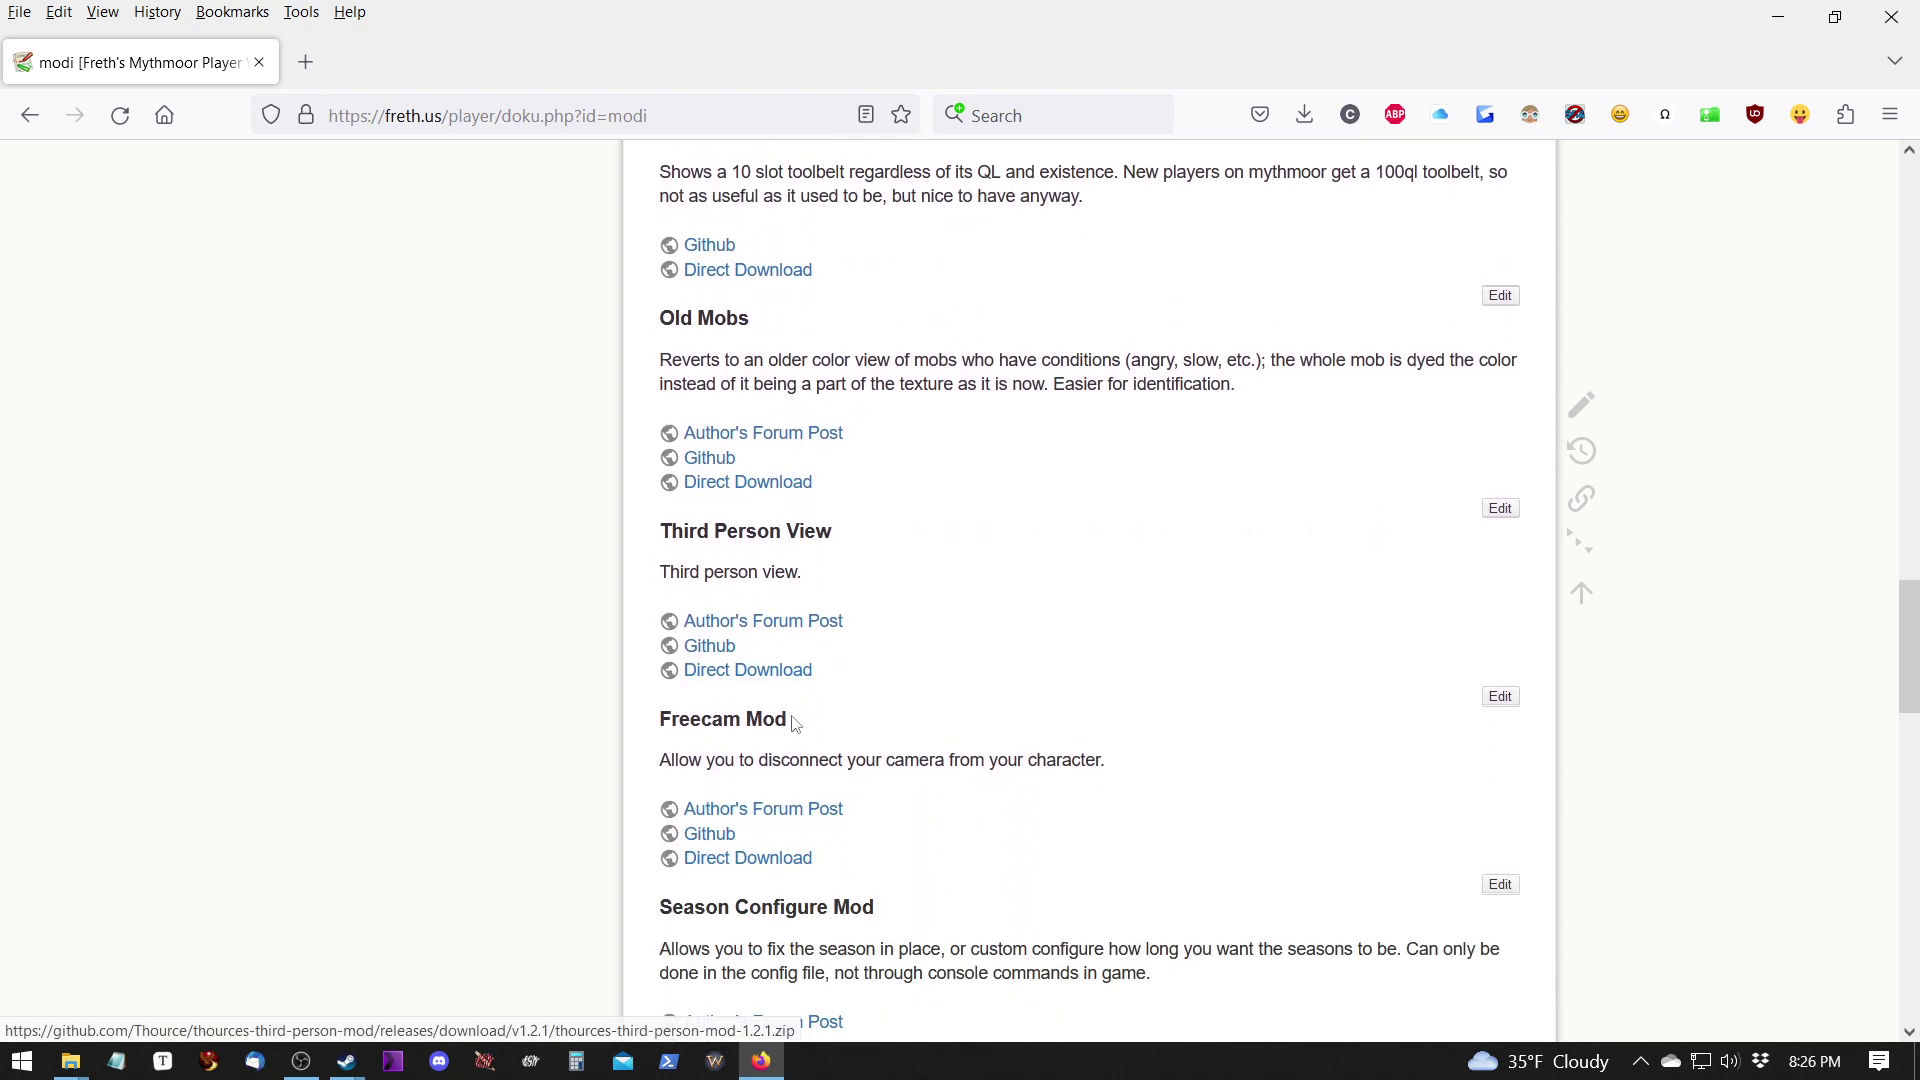
scroll(790, 720, down, 7)
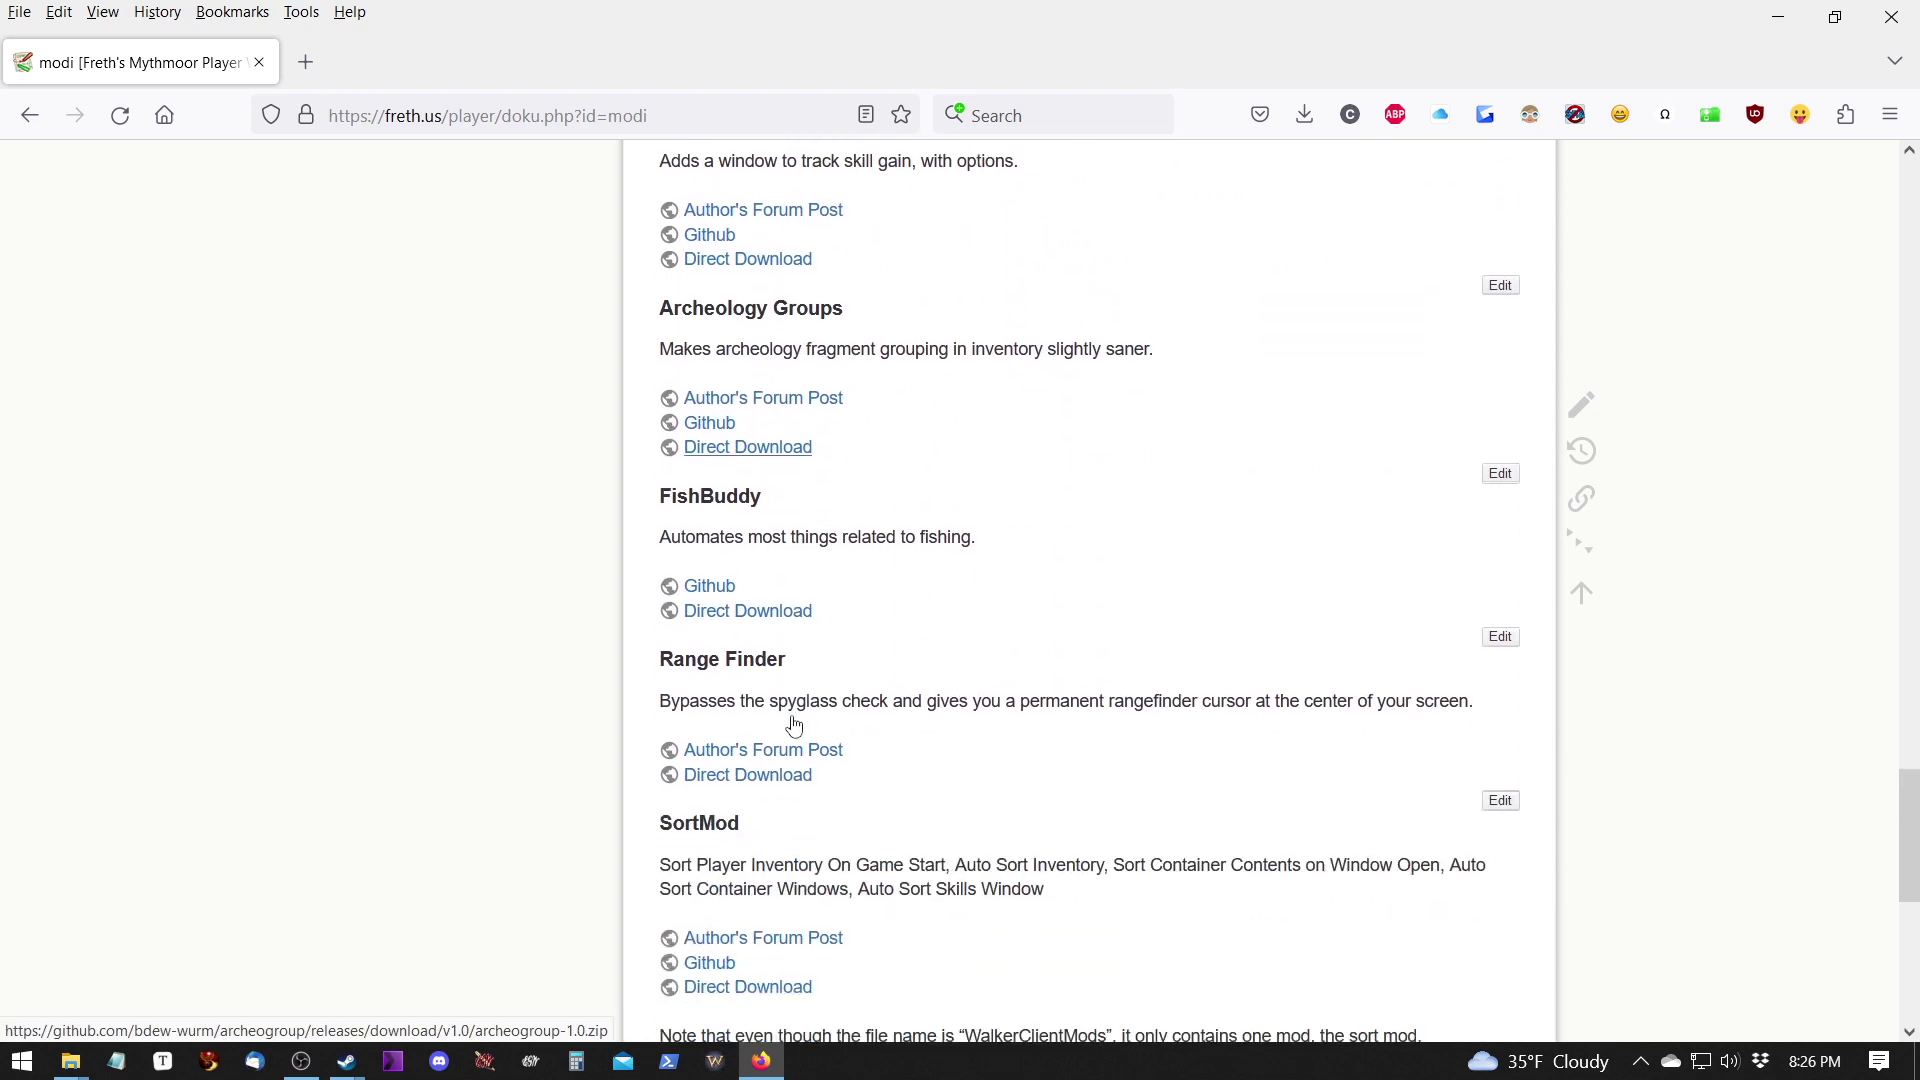
scroll(797, 711, up, 12)
scroll(797, 711, up, 12)
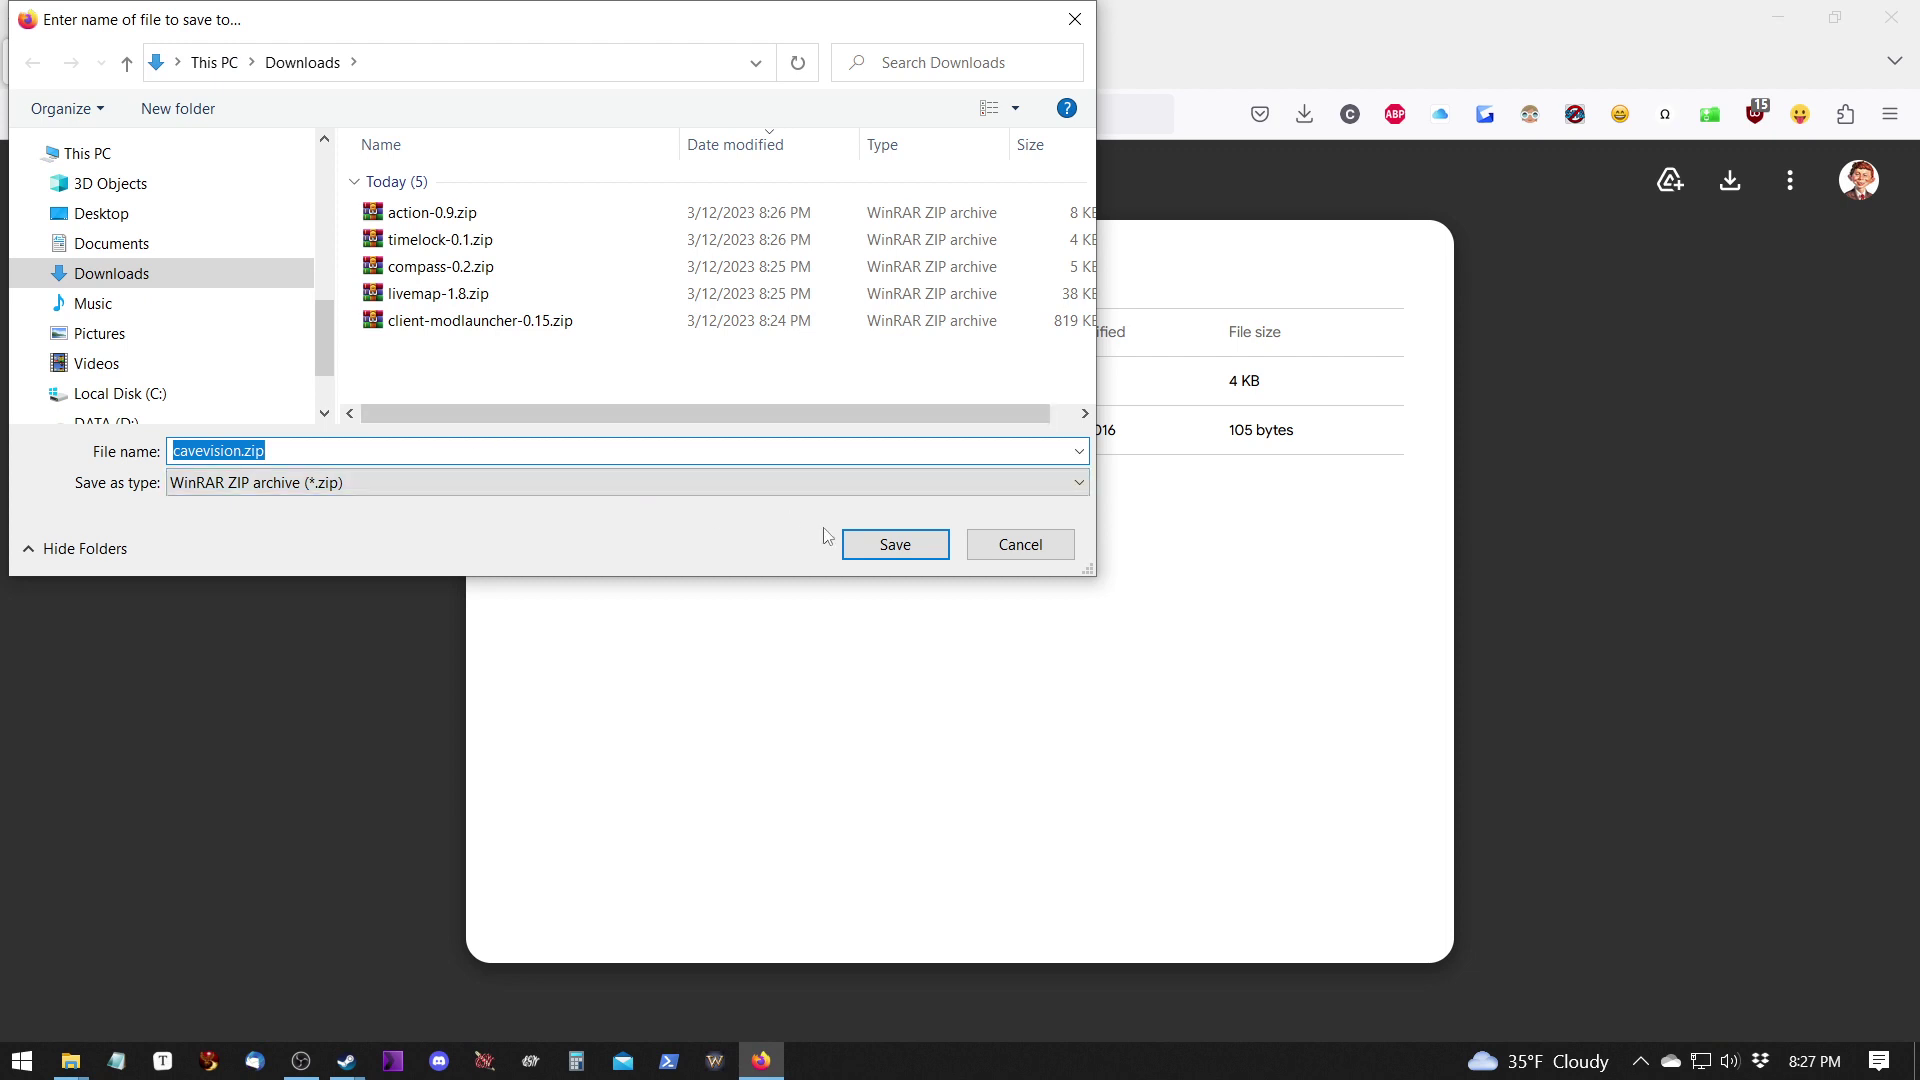
Save cavevision.zip to Downloads and confirm in WinRAR it holds the cavevision folder and cavevision.properties.
click(894, 544)
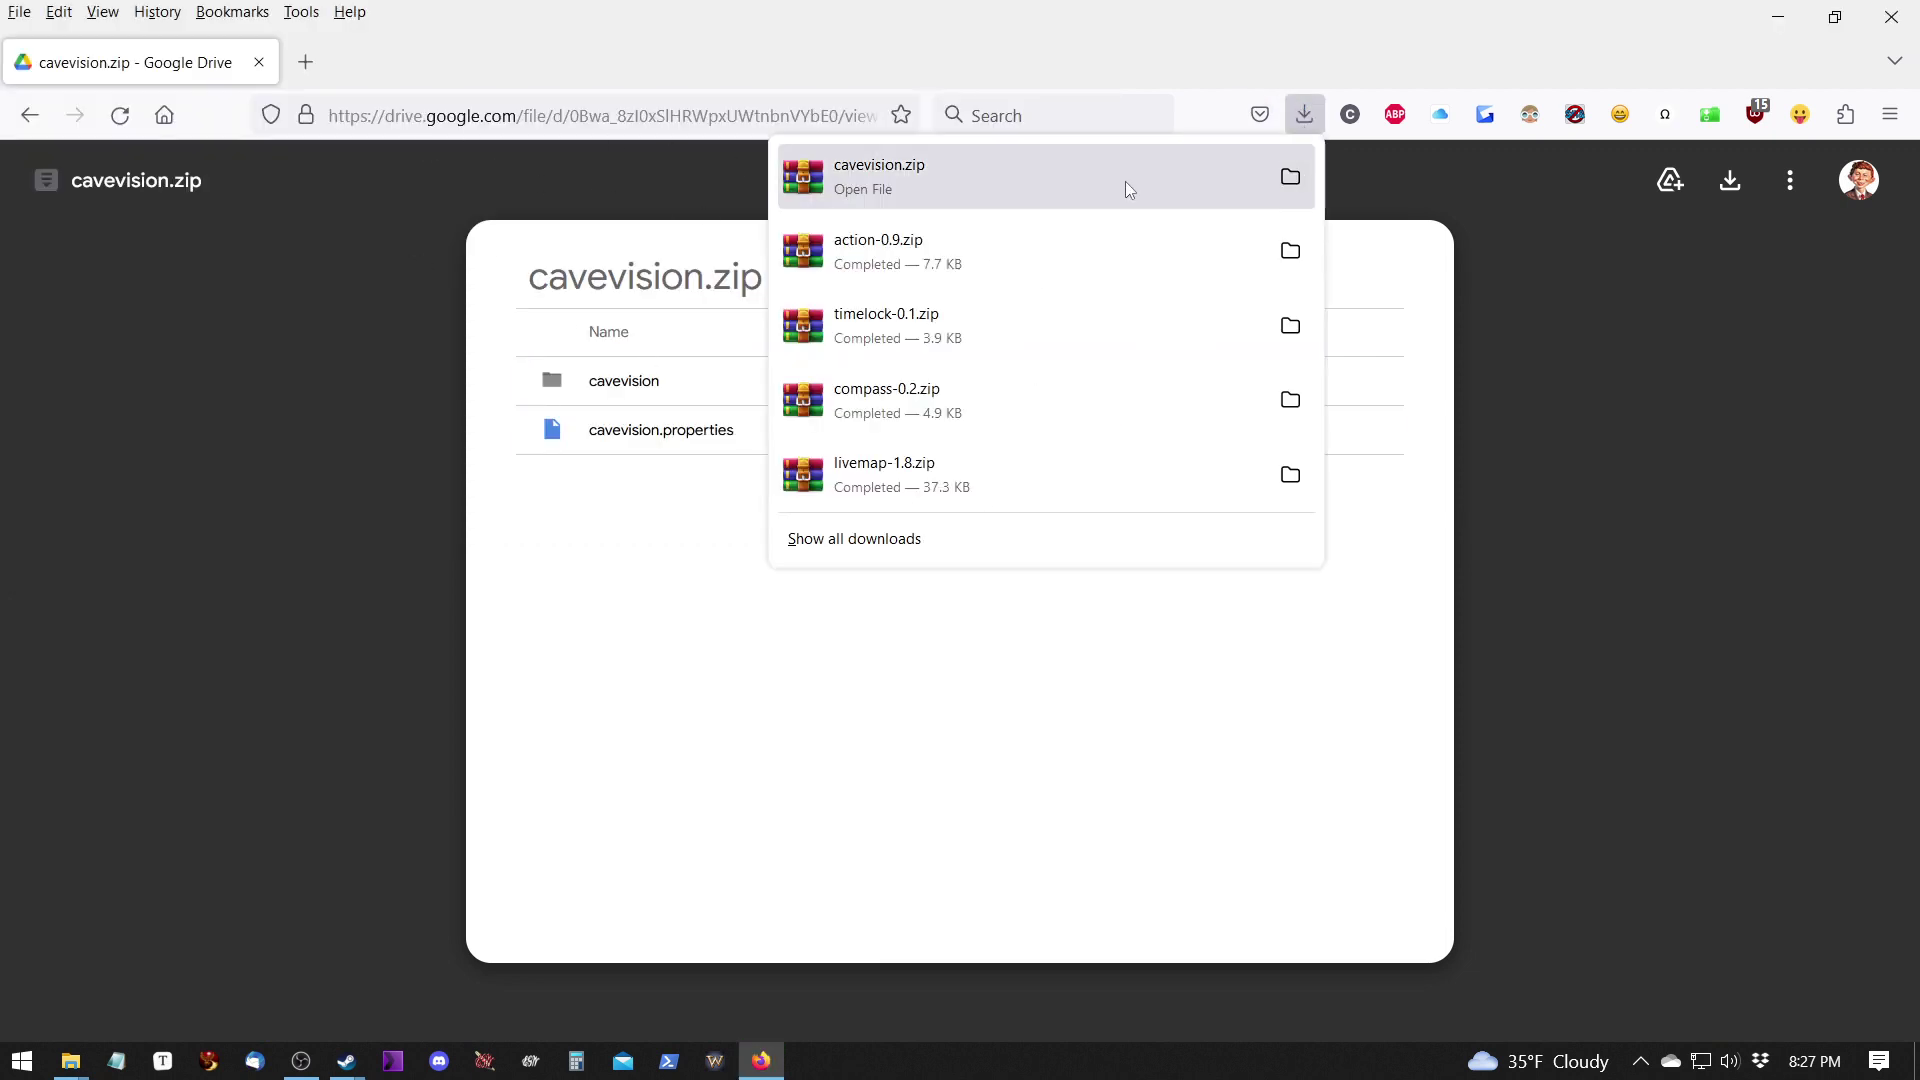
click(1125, 182)
click(250, 385)
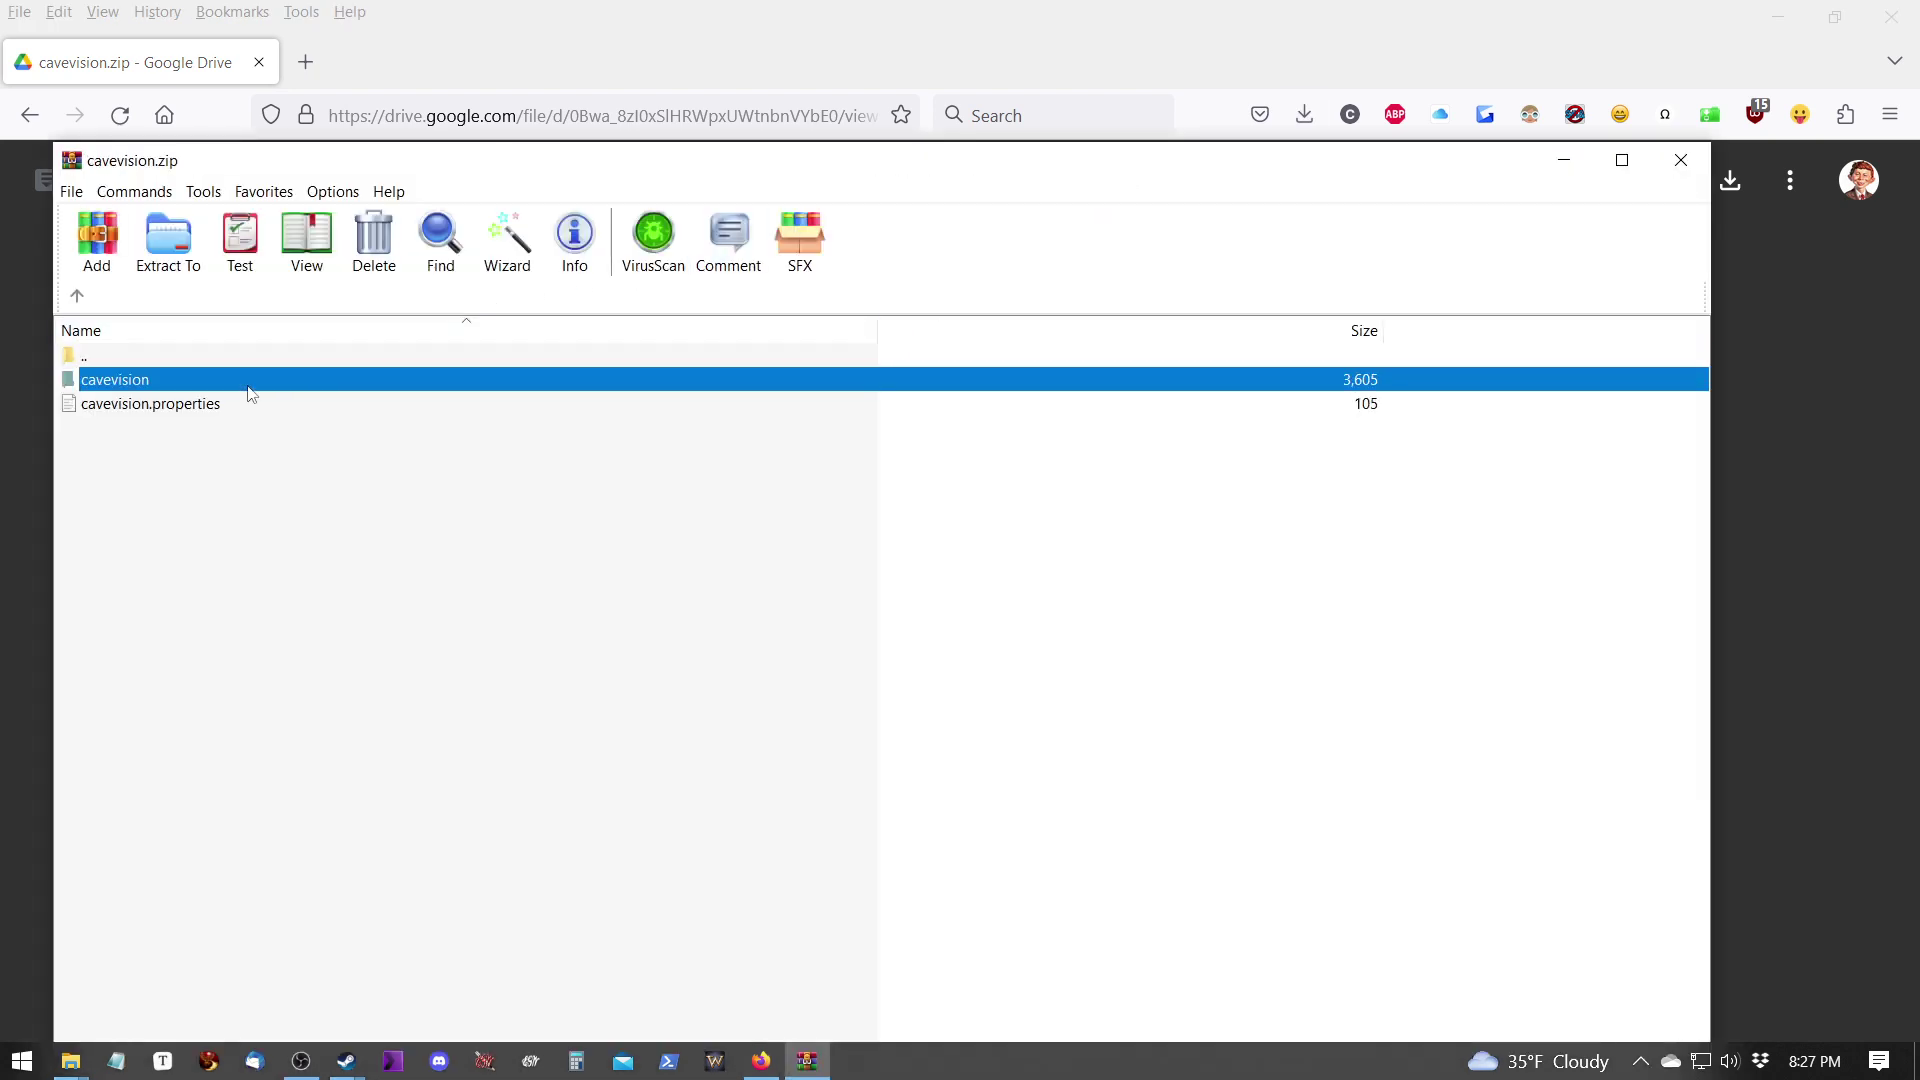
click(150, 410)
ctrl+click(137, 385)
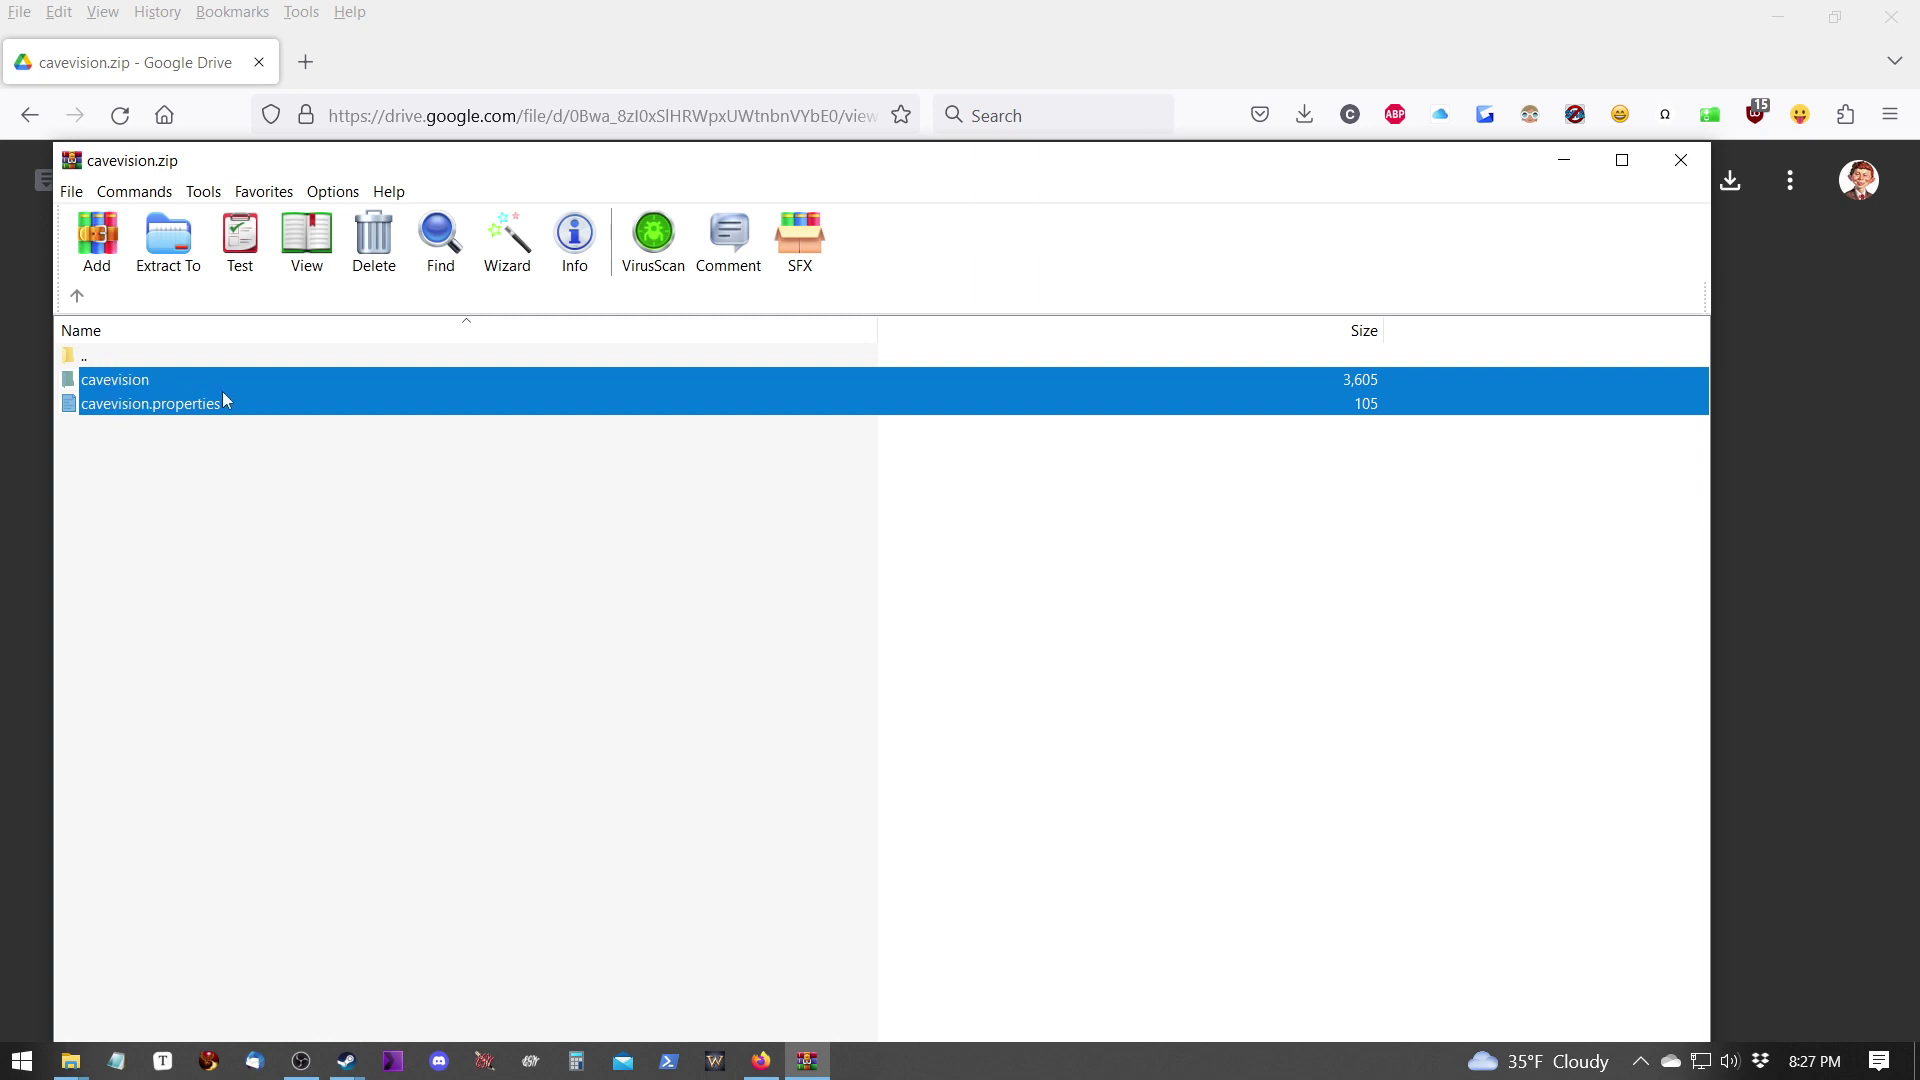
click(1681, 160)
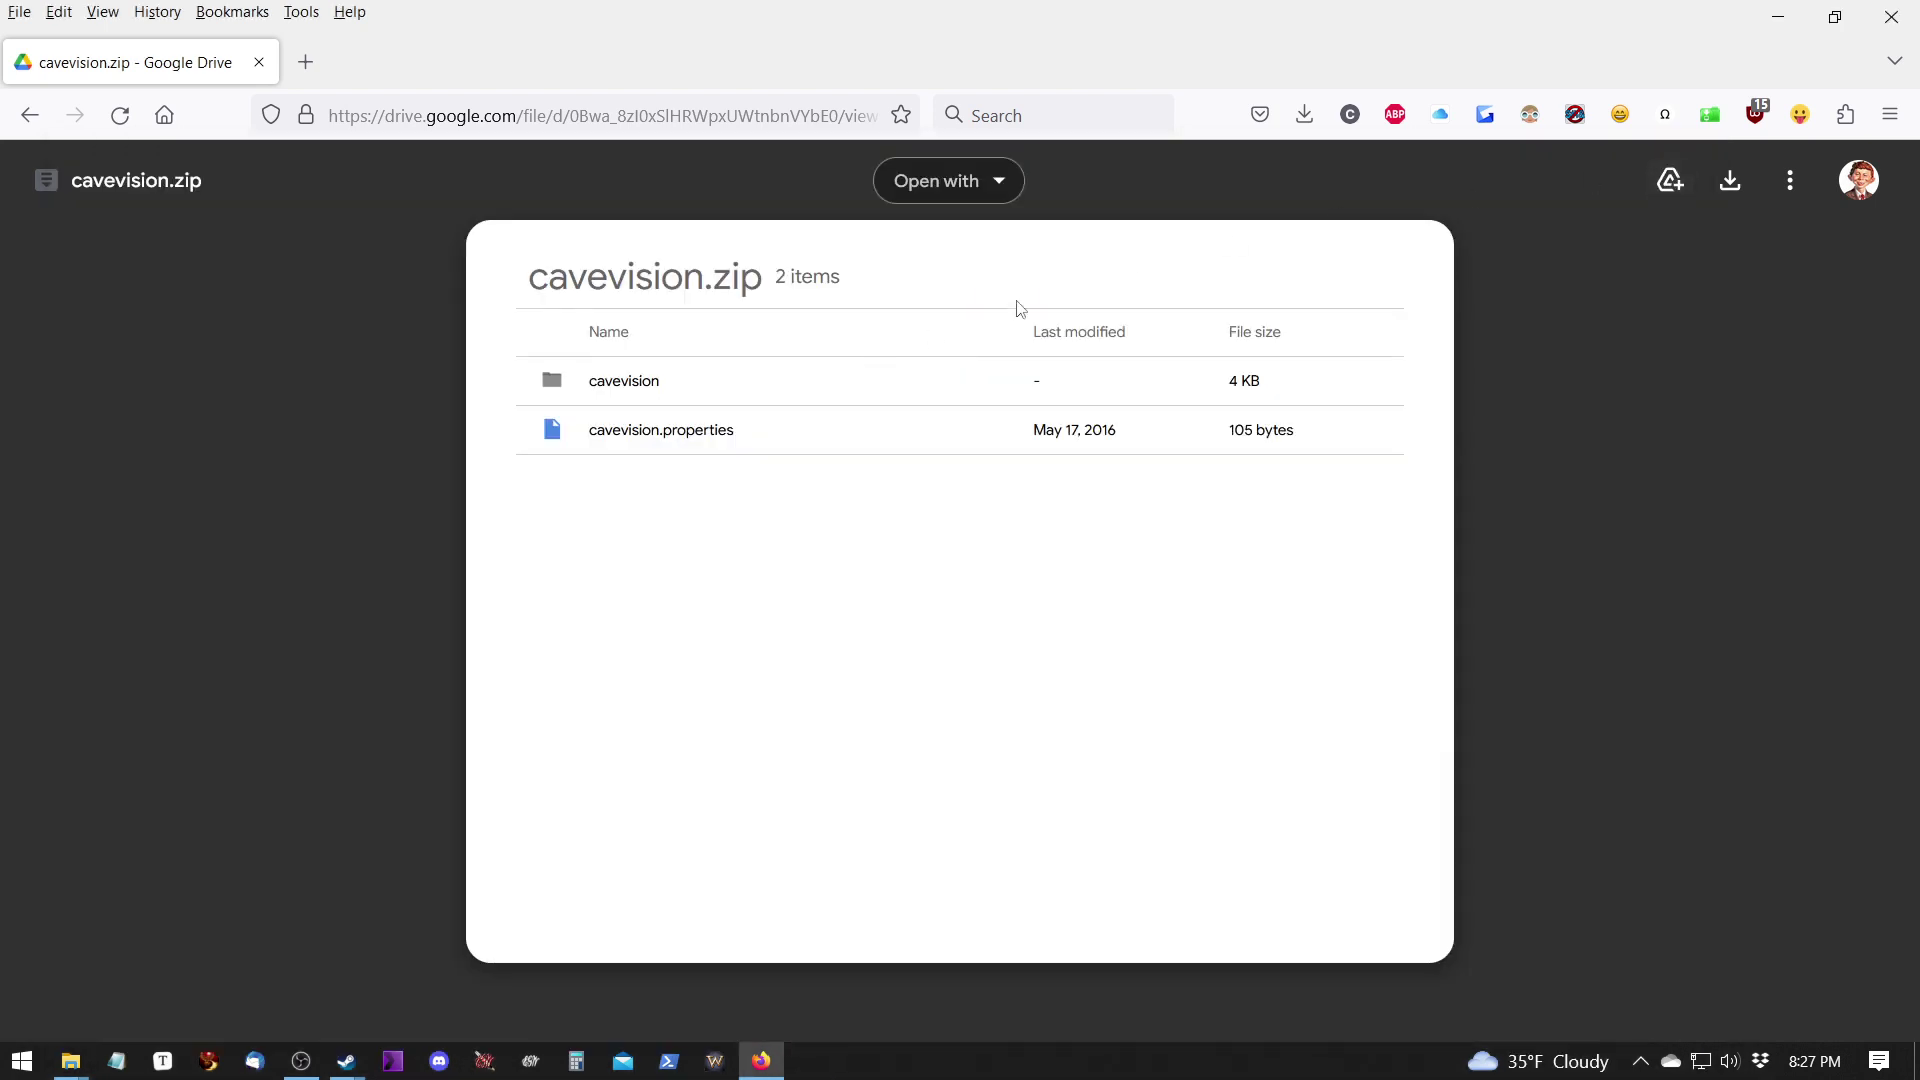
Show the downloaded cavevision.zip in the Downloads folder from Firefox's recent downloads list.
click(1299, 121)
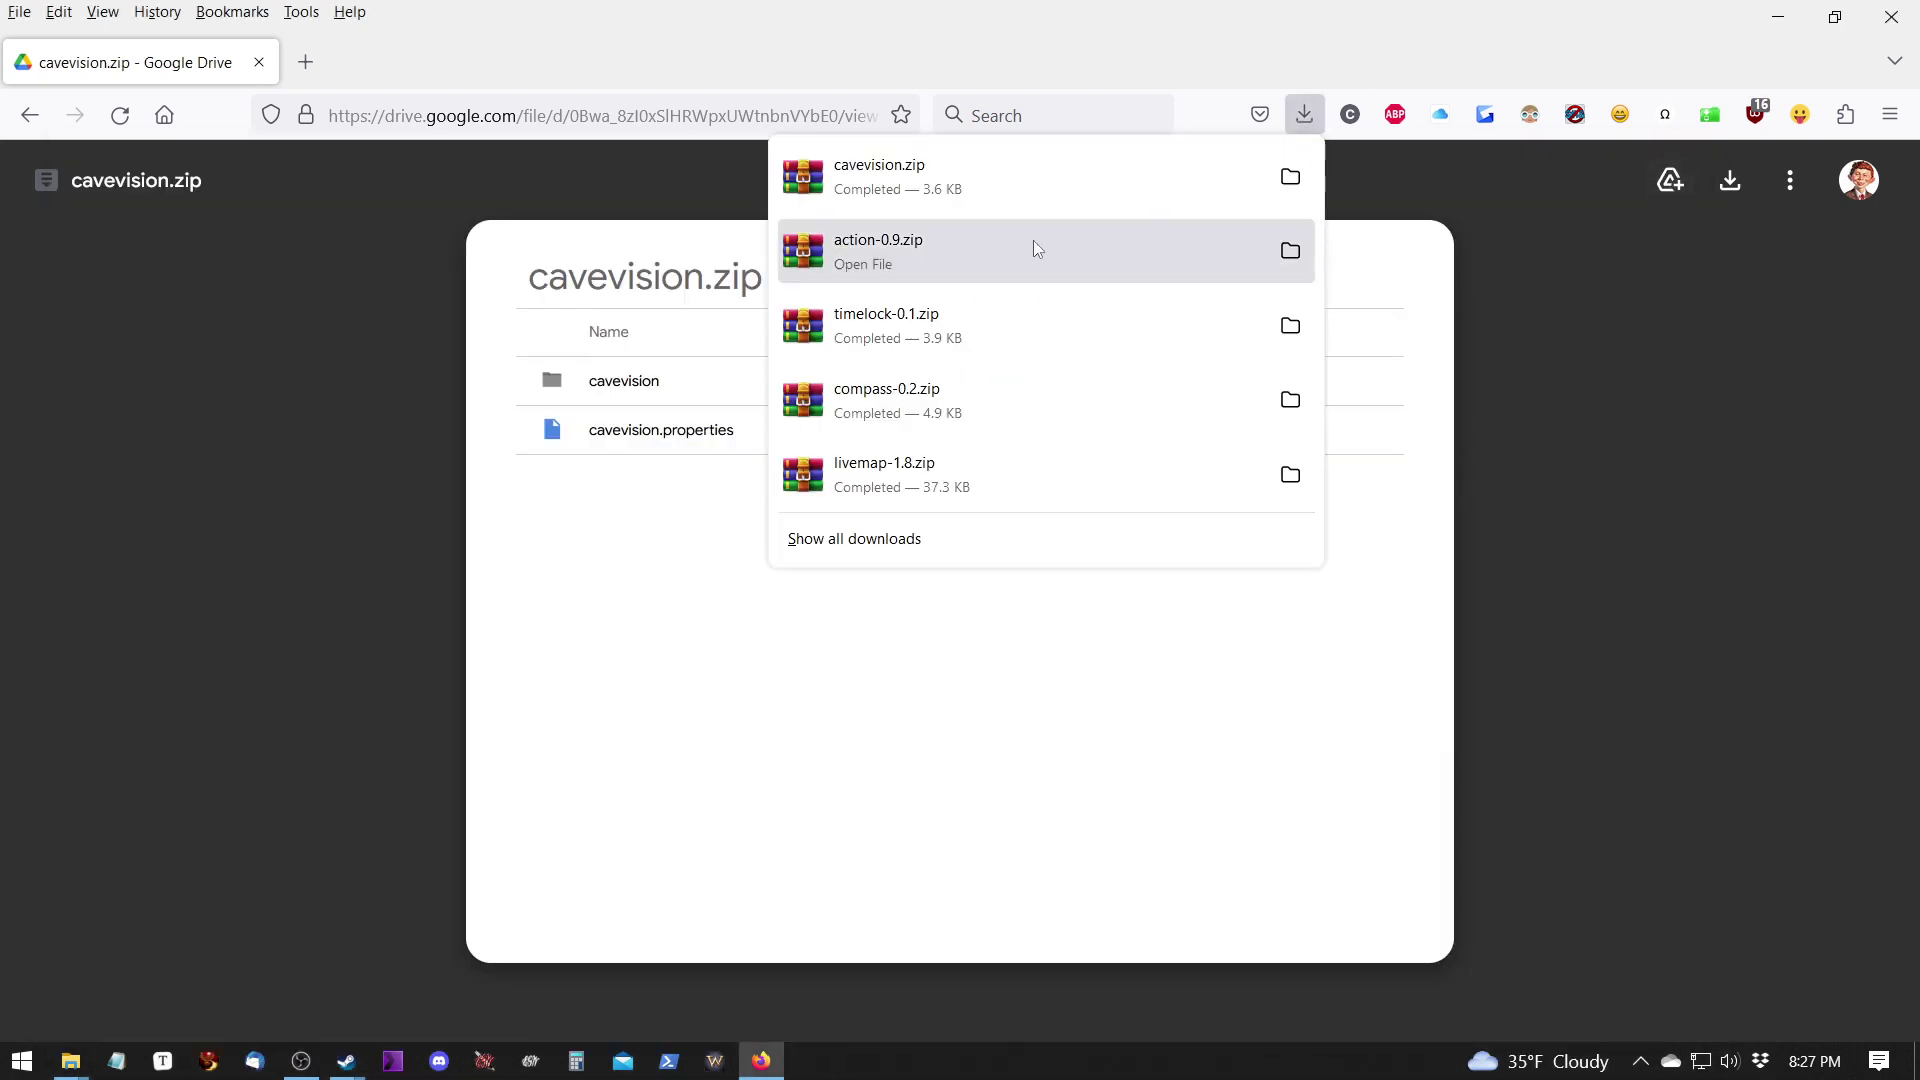
right_click(972, 160)
click(1268, 180)
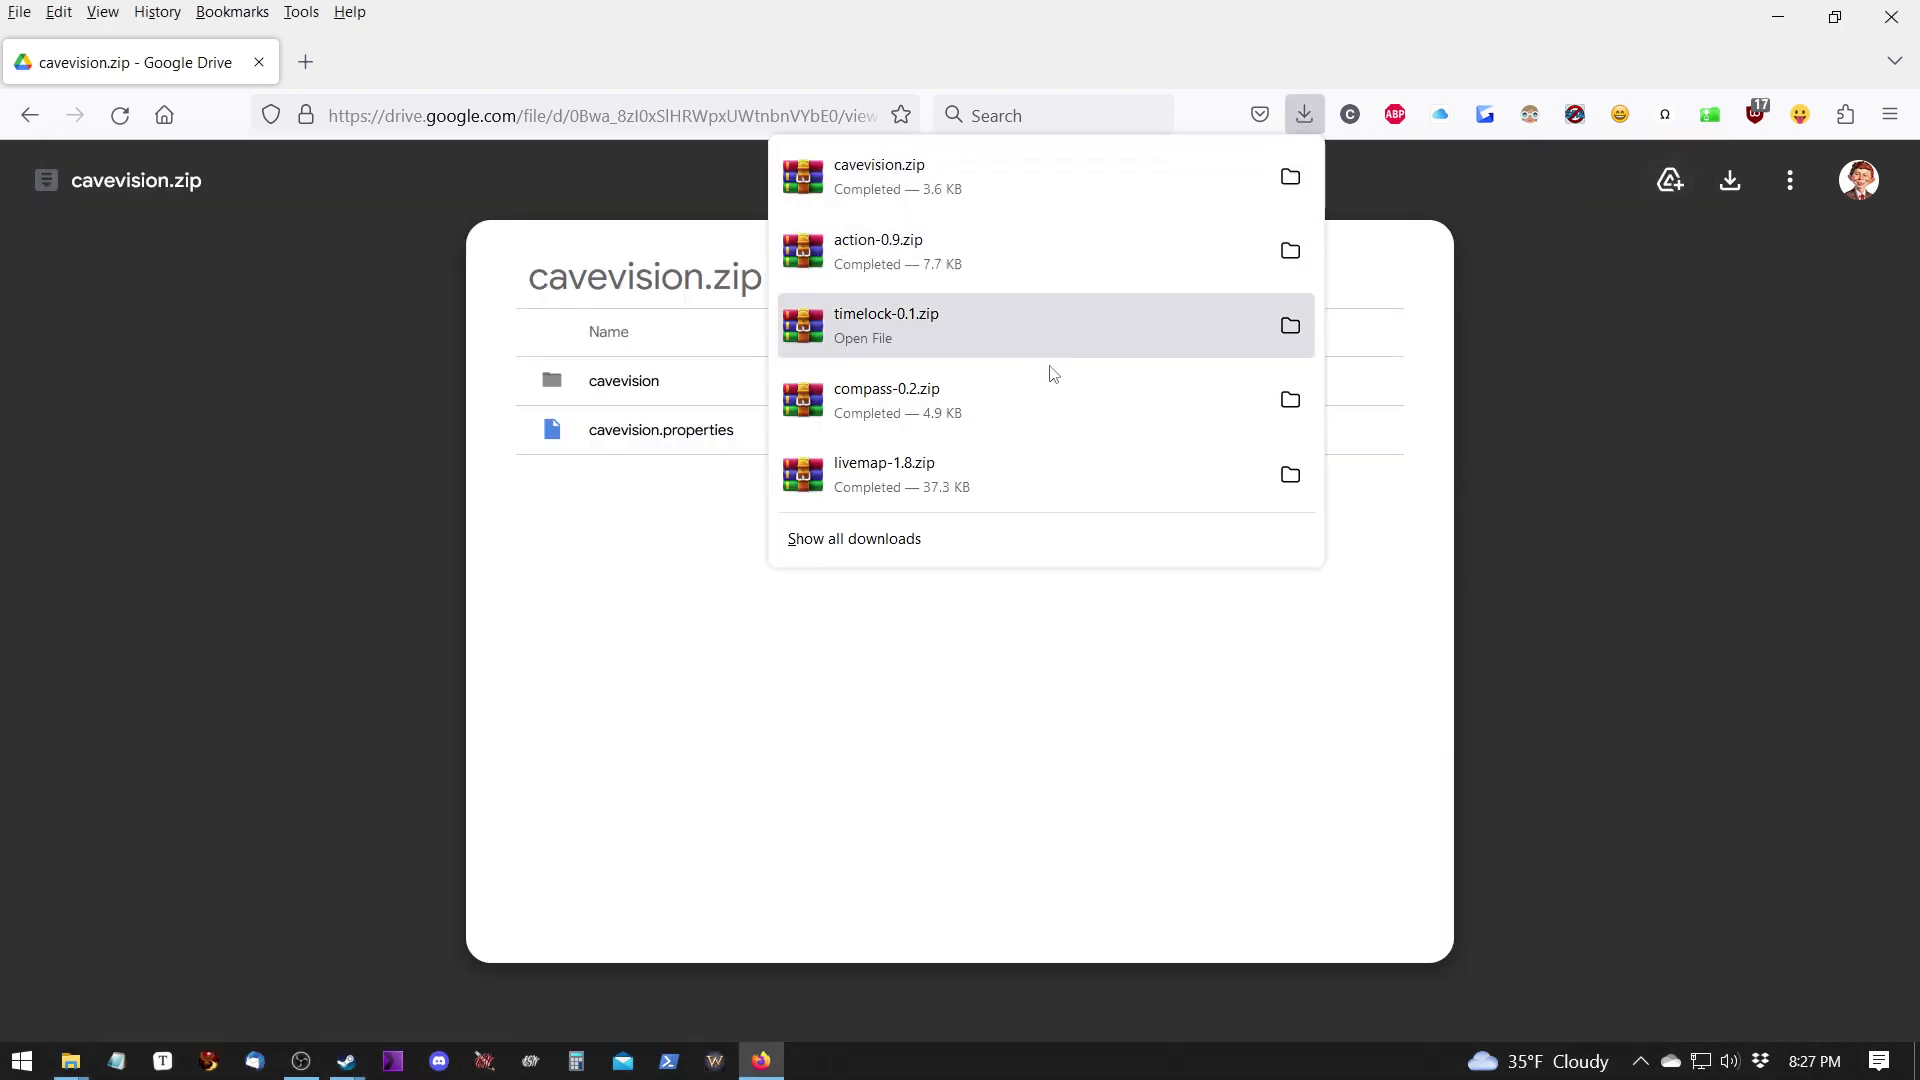
click(1290, 178)
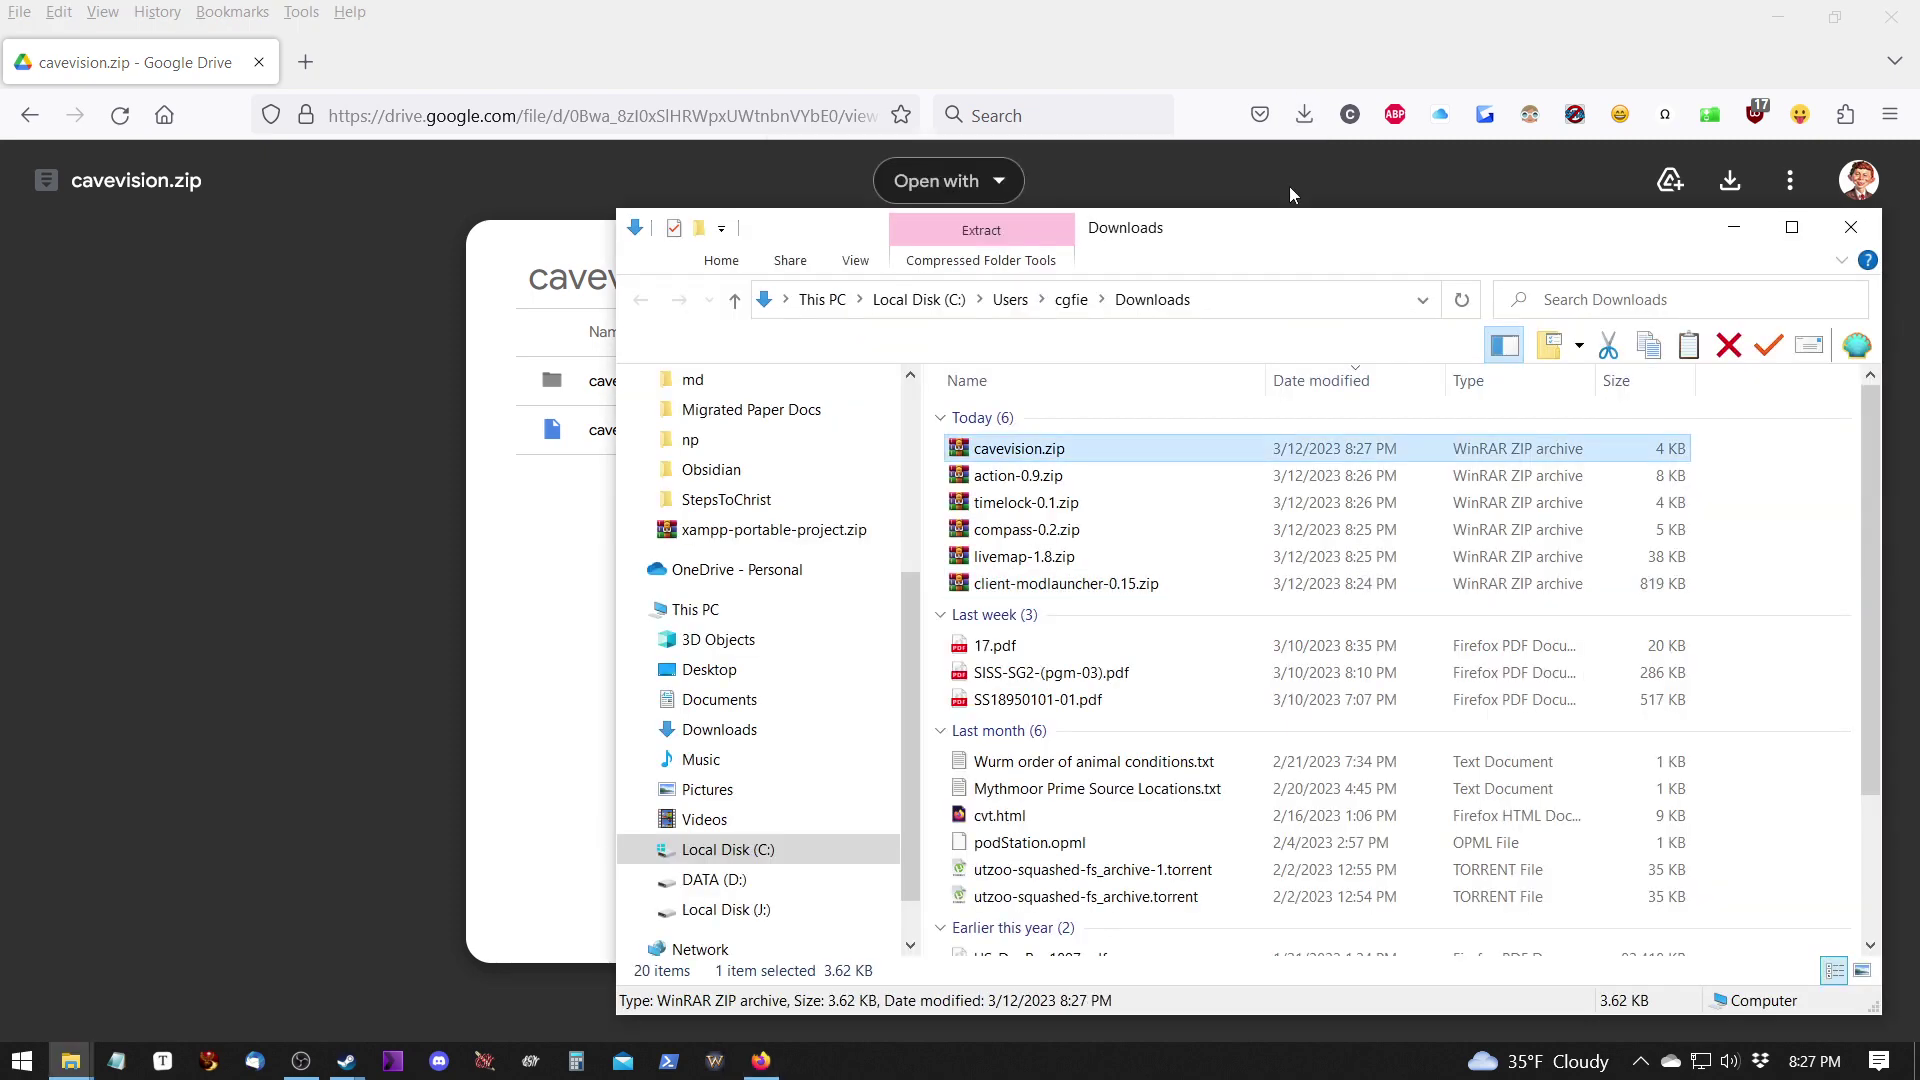
Open cavevision.zip with Windows Explorer and select both the cavevision folder and cavevision.properties.
right_click(1064, 450)
mouse_move(1345, 662)
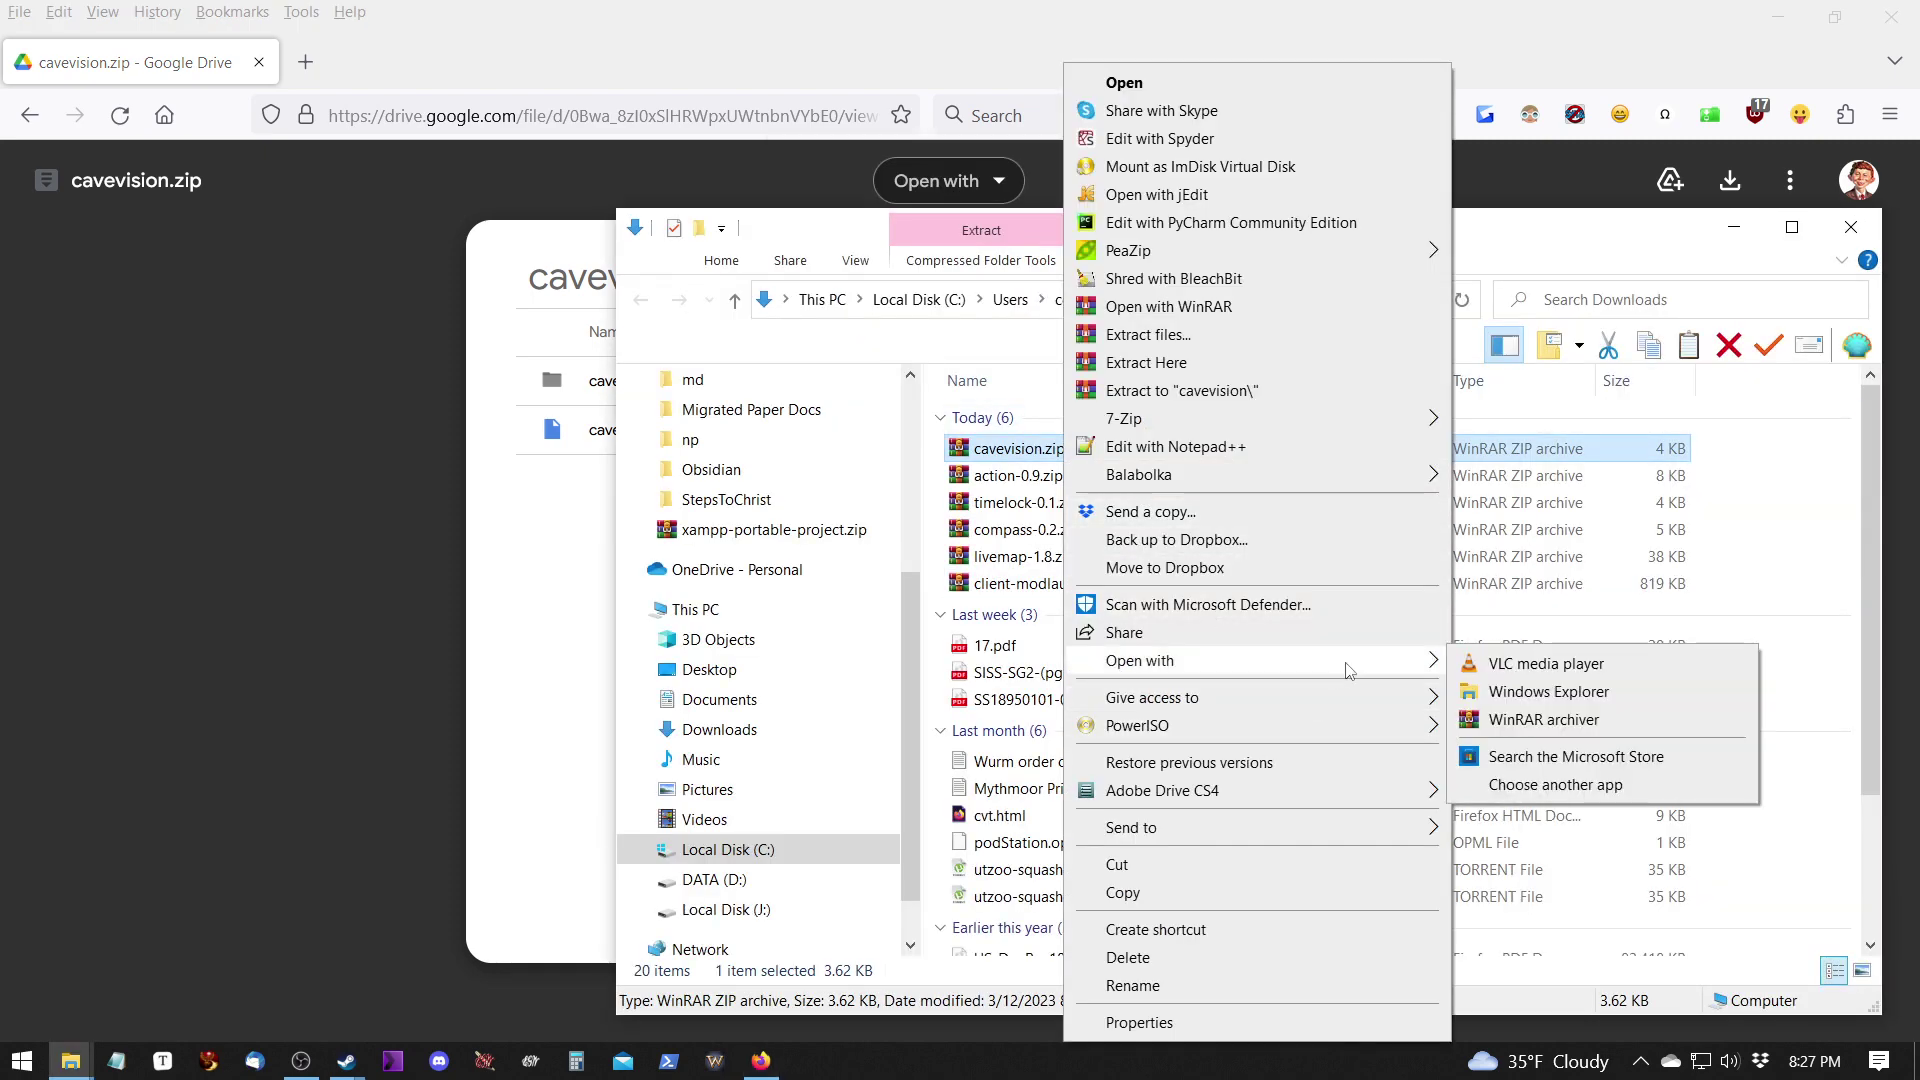
click(1547, 692)
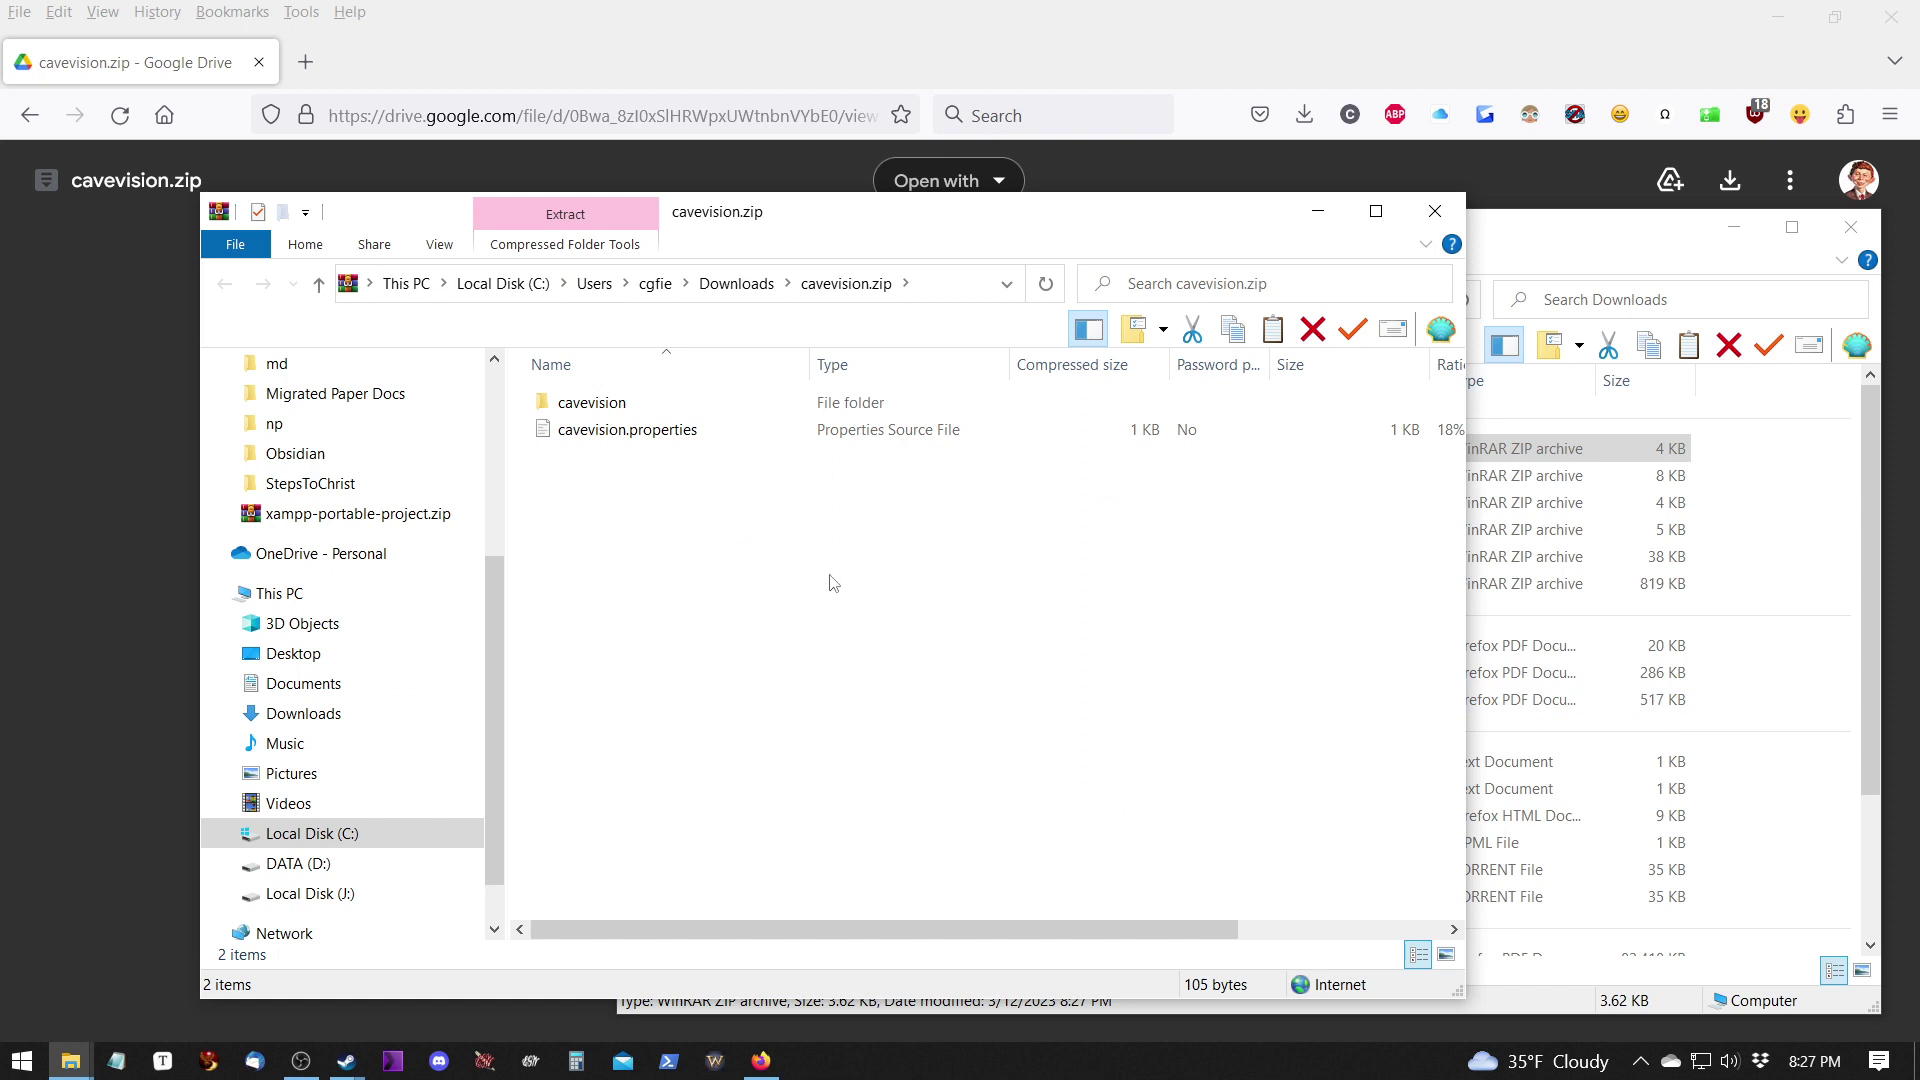
shift+click(647, 440)
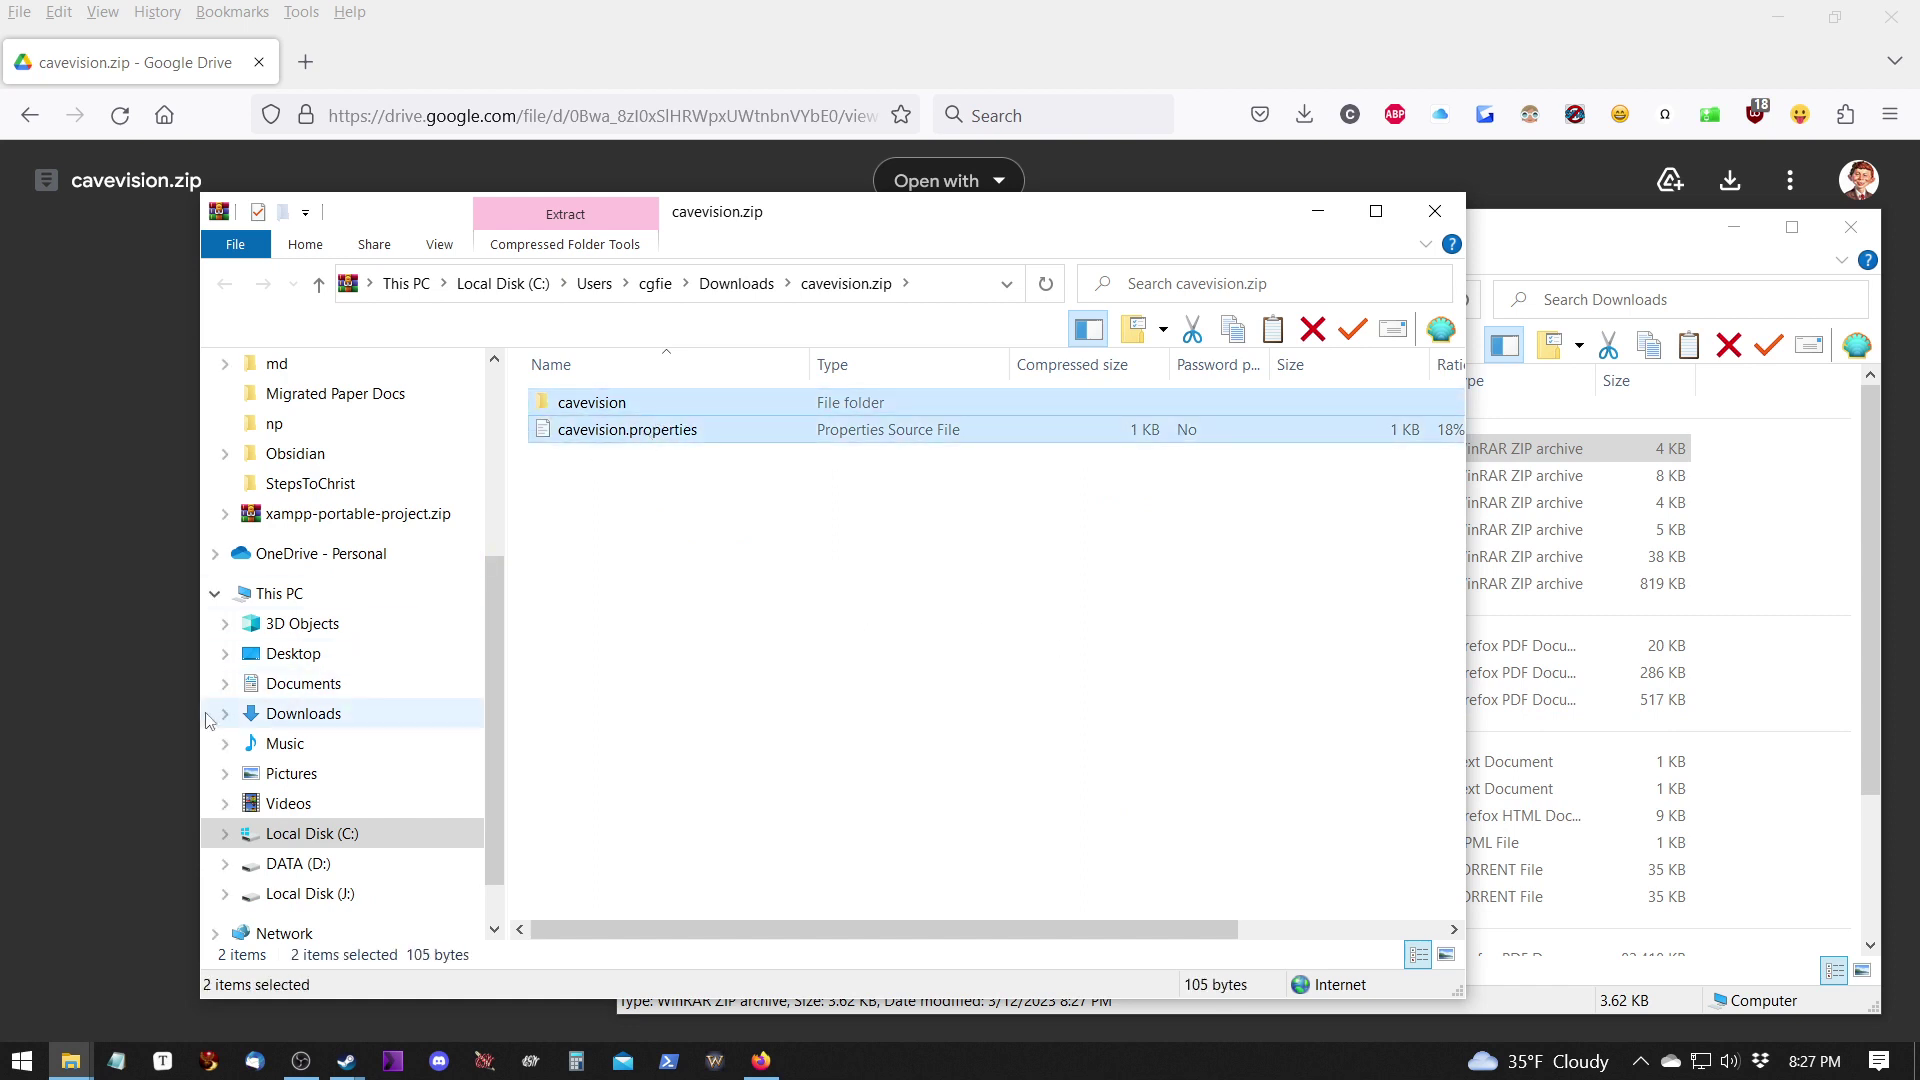
click(140, 698)
mouse_move(70, 1060)
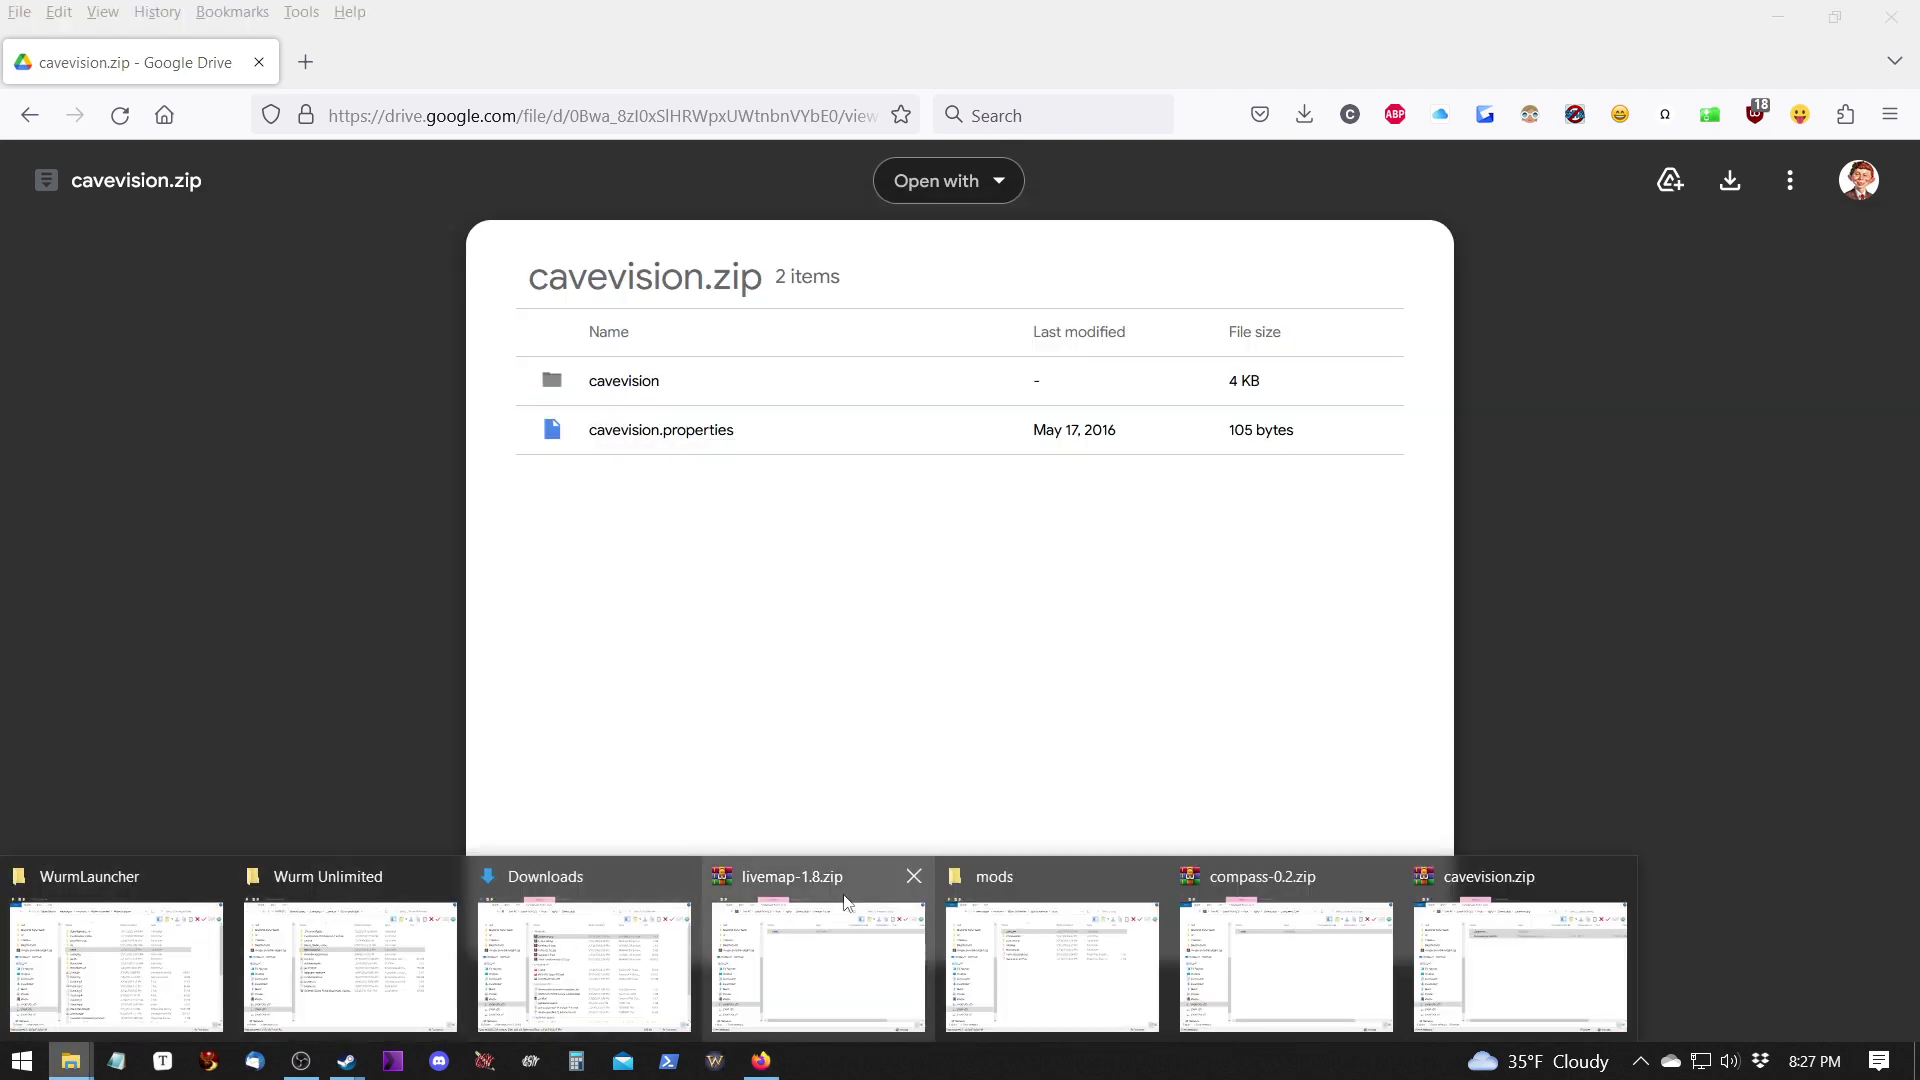
Paste the cavevision folder and cavevision.properties into the WurmLauncher mods folder.
click(953, 880)
click(612, 603)
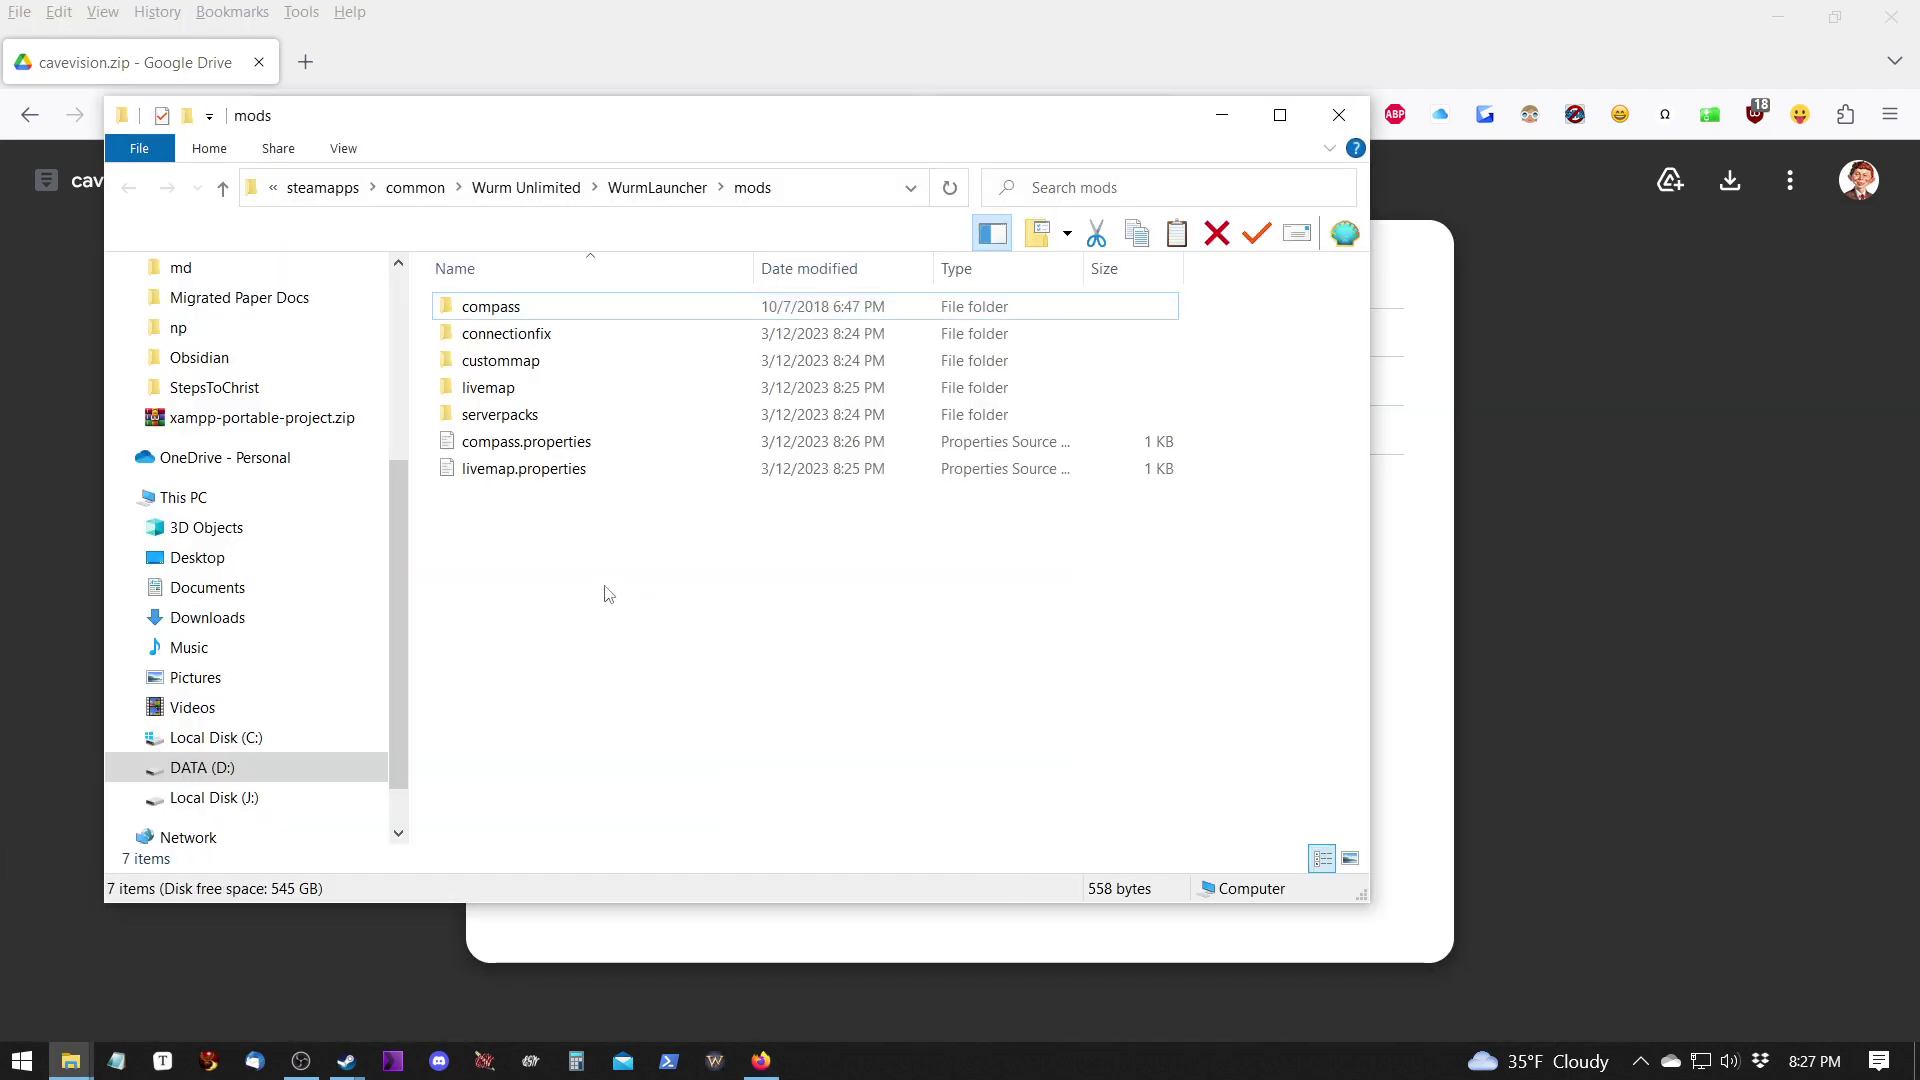
key(ctrl+v)
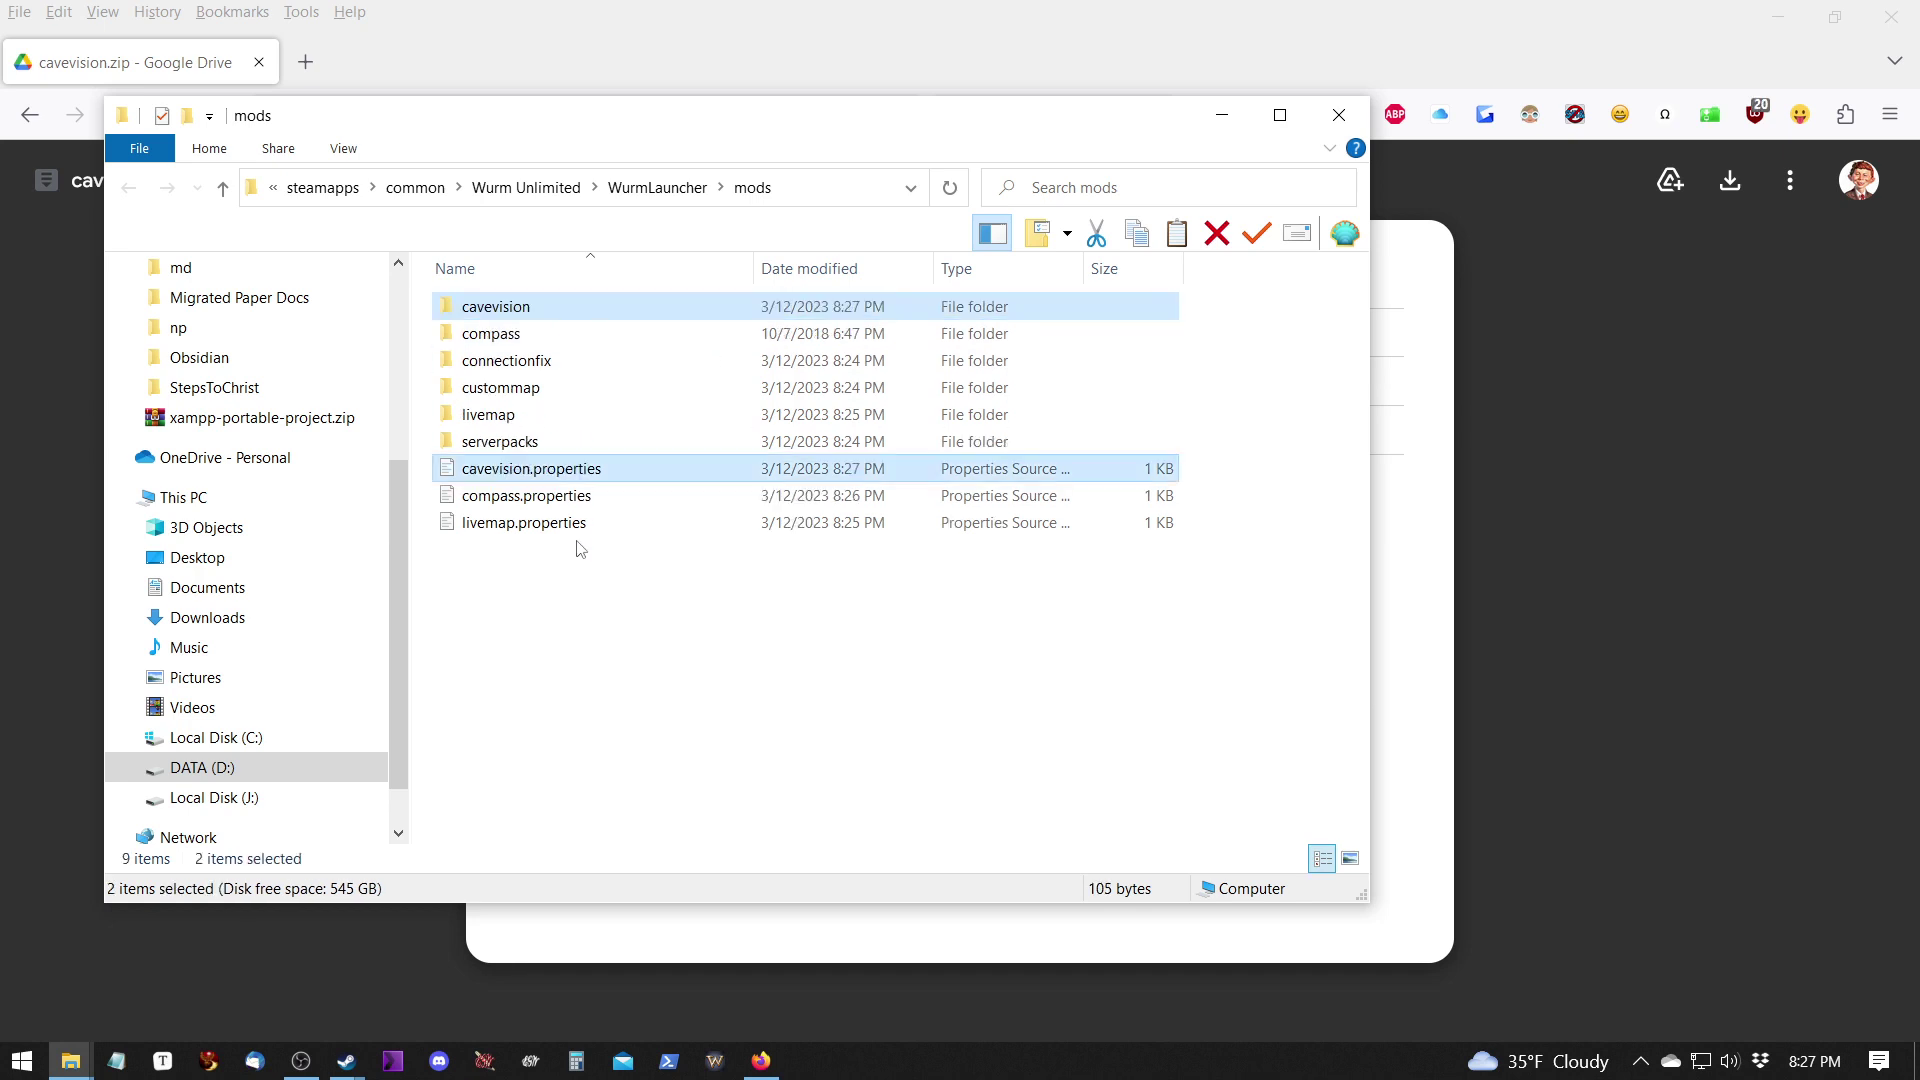
click(577, 660)
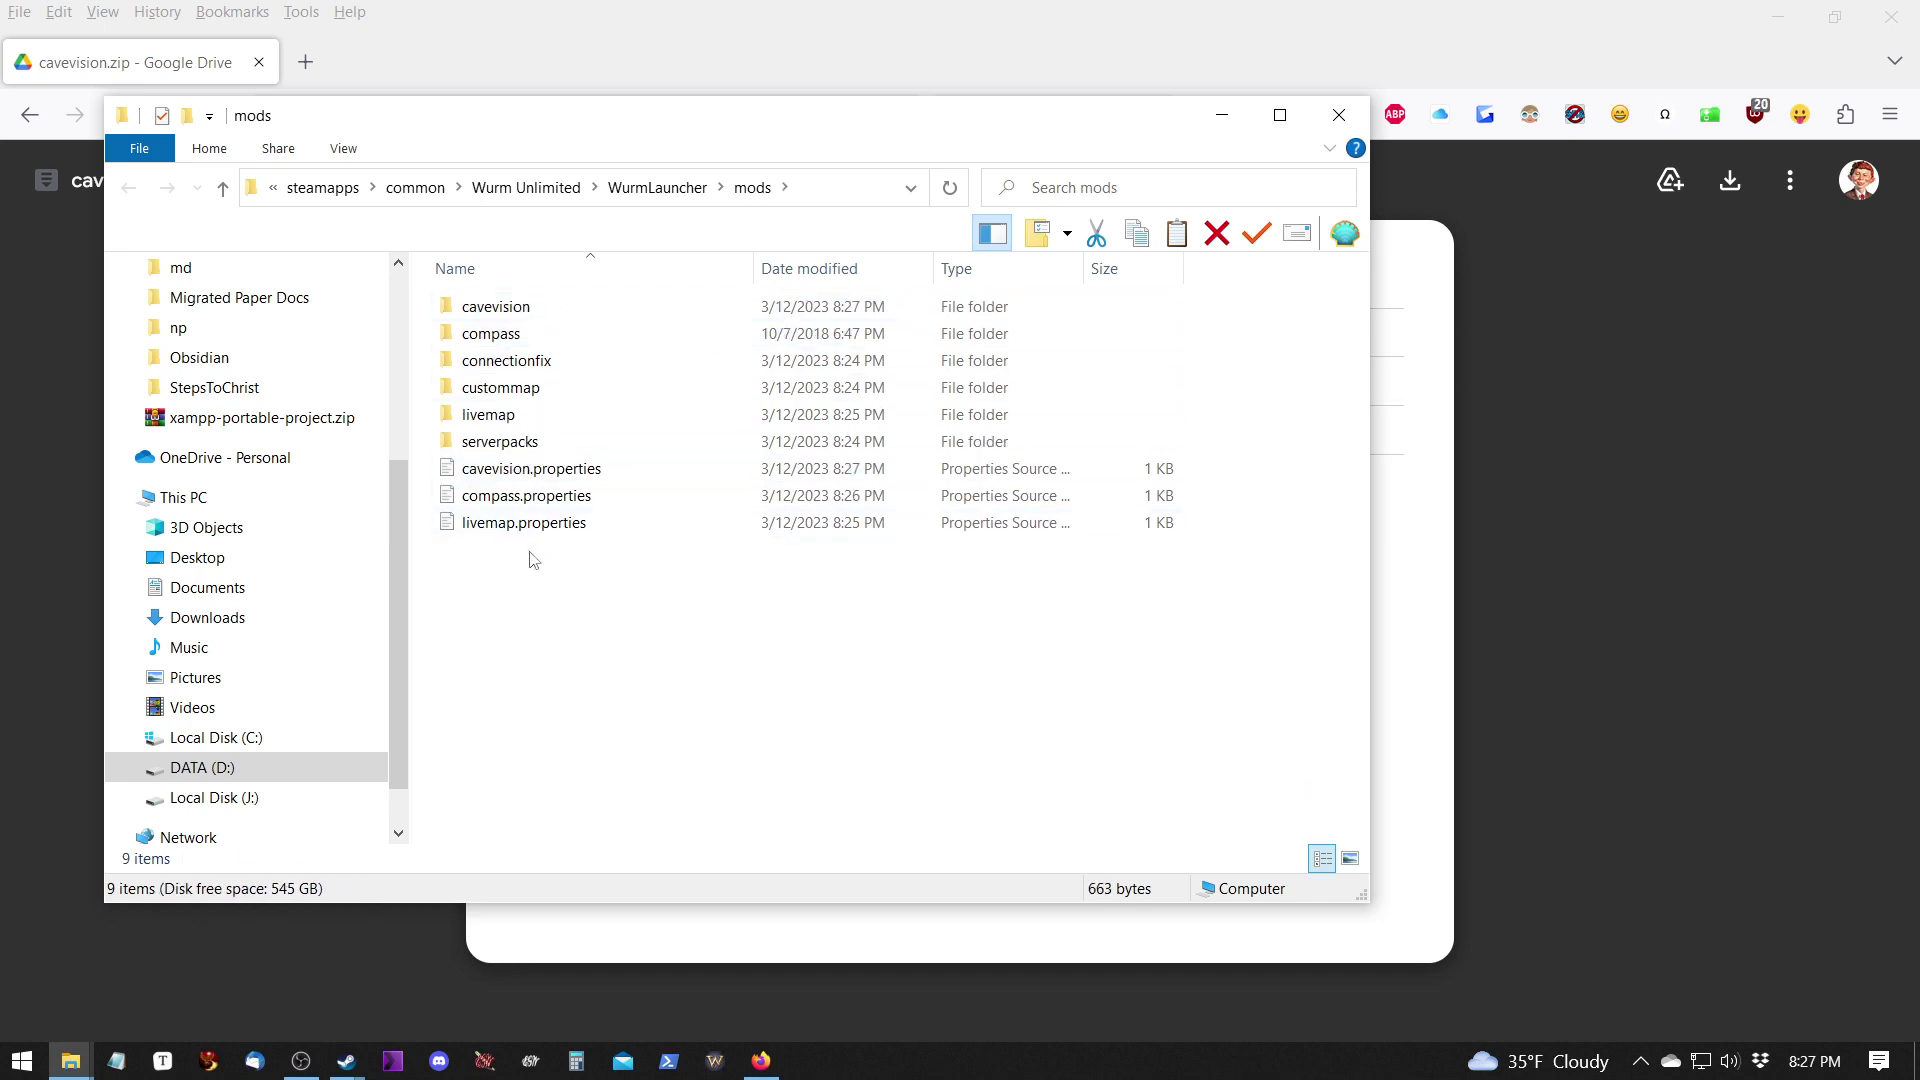
Check cavevision.properties' size, then open the cavevision folder to confirm cavevision.jar is inside.
click(534, 470)
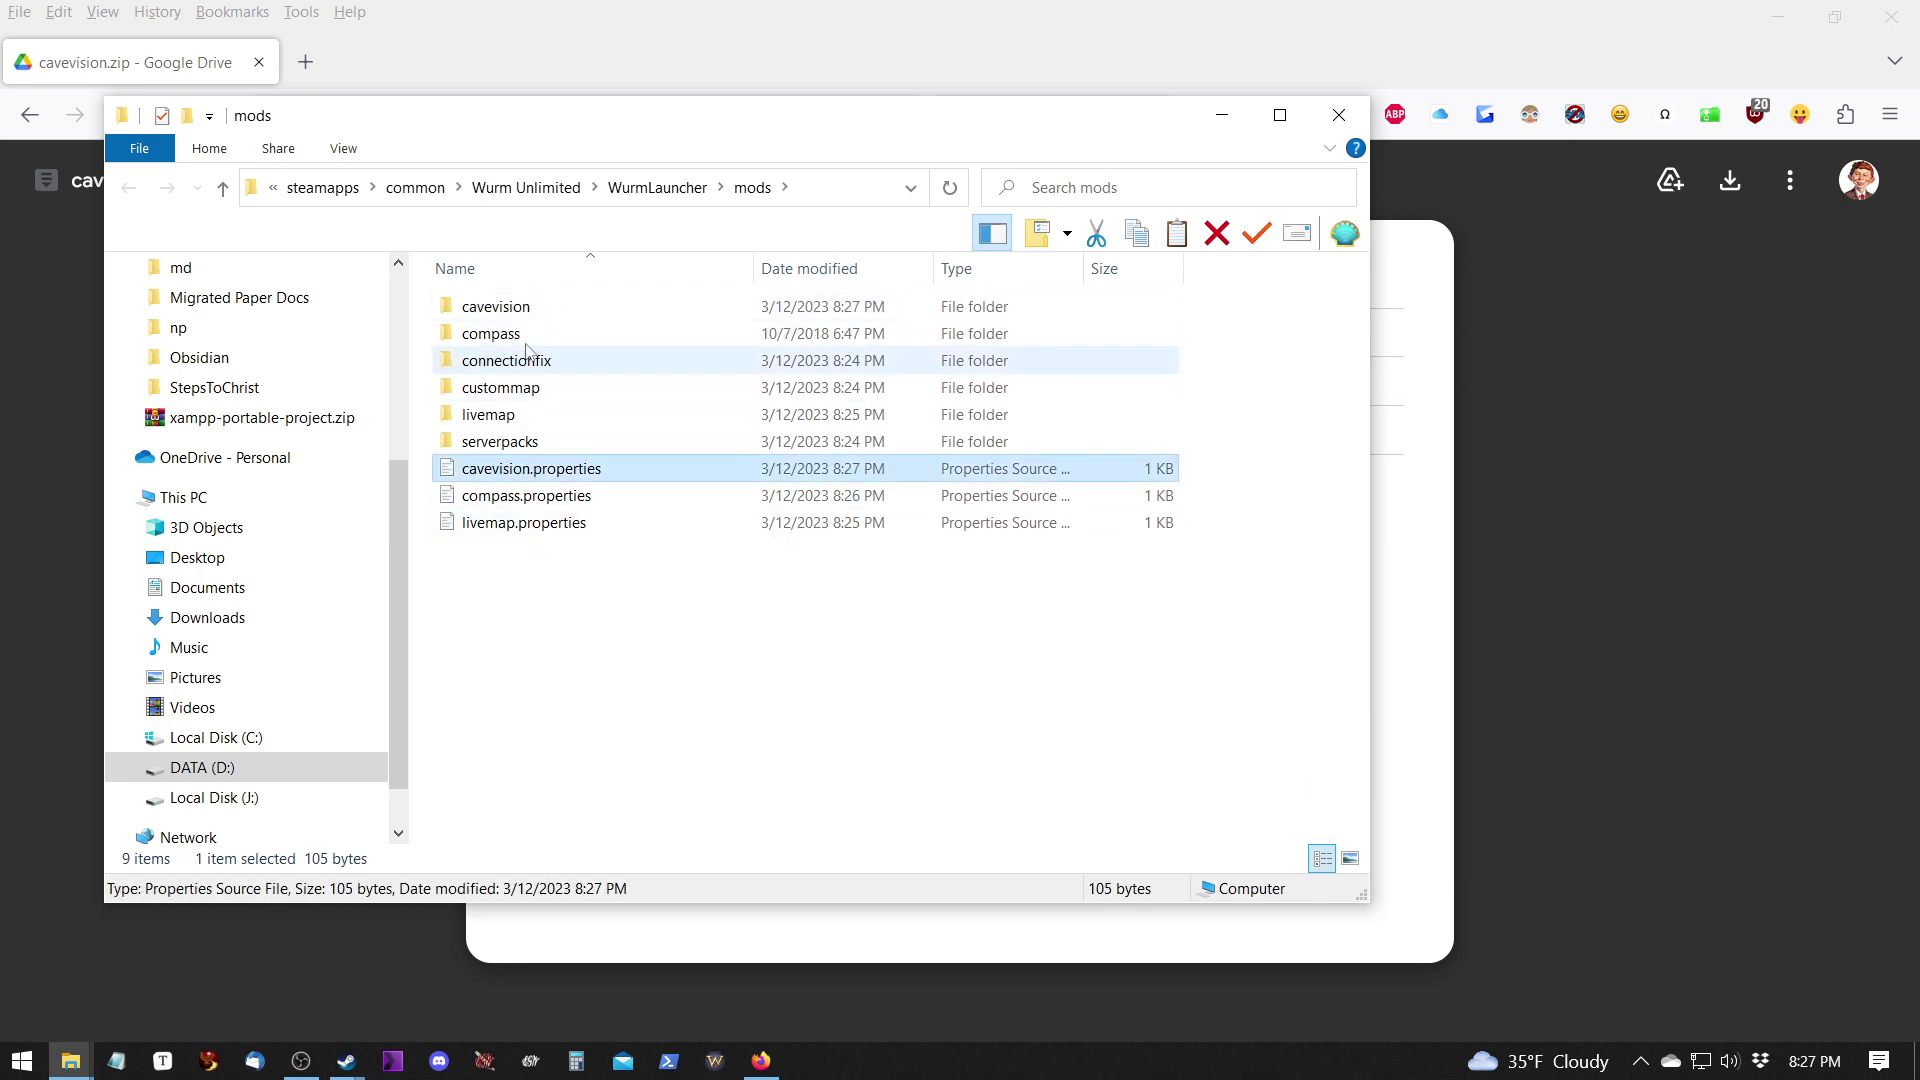
click(533, 568)
click(545, 470)
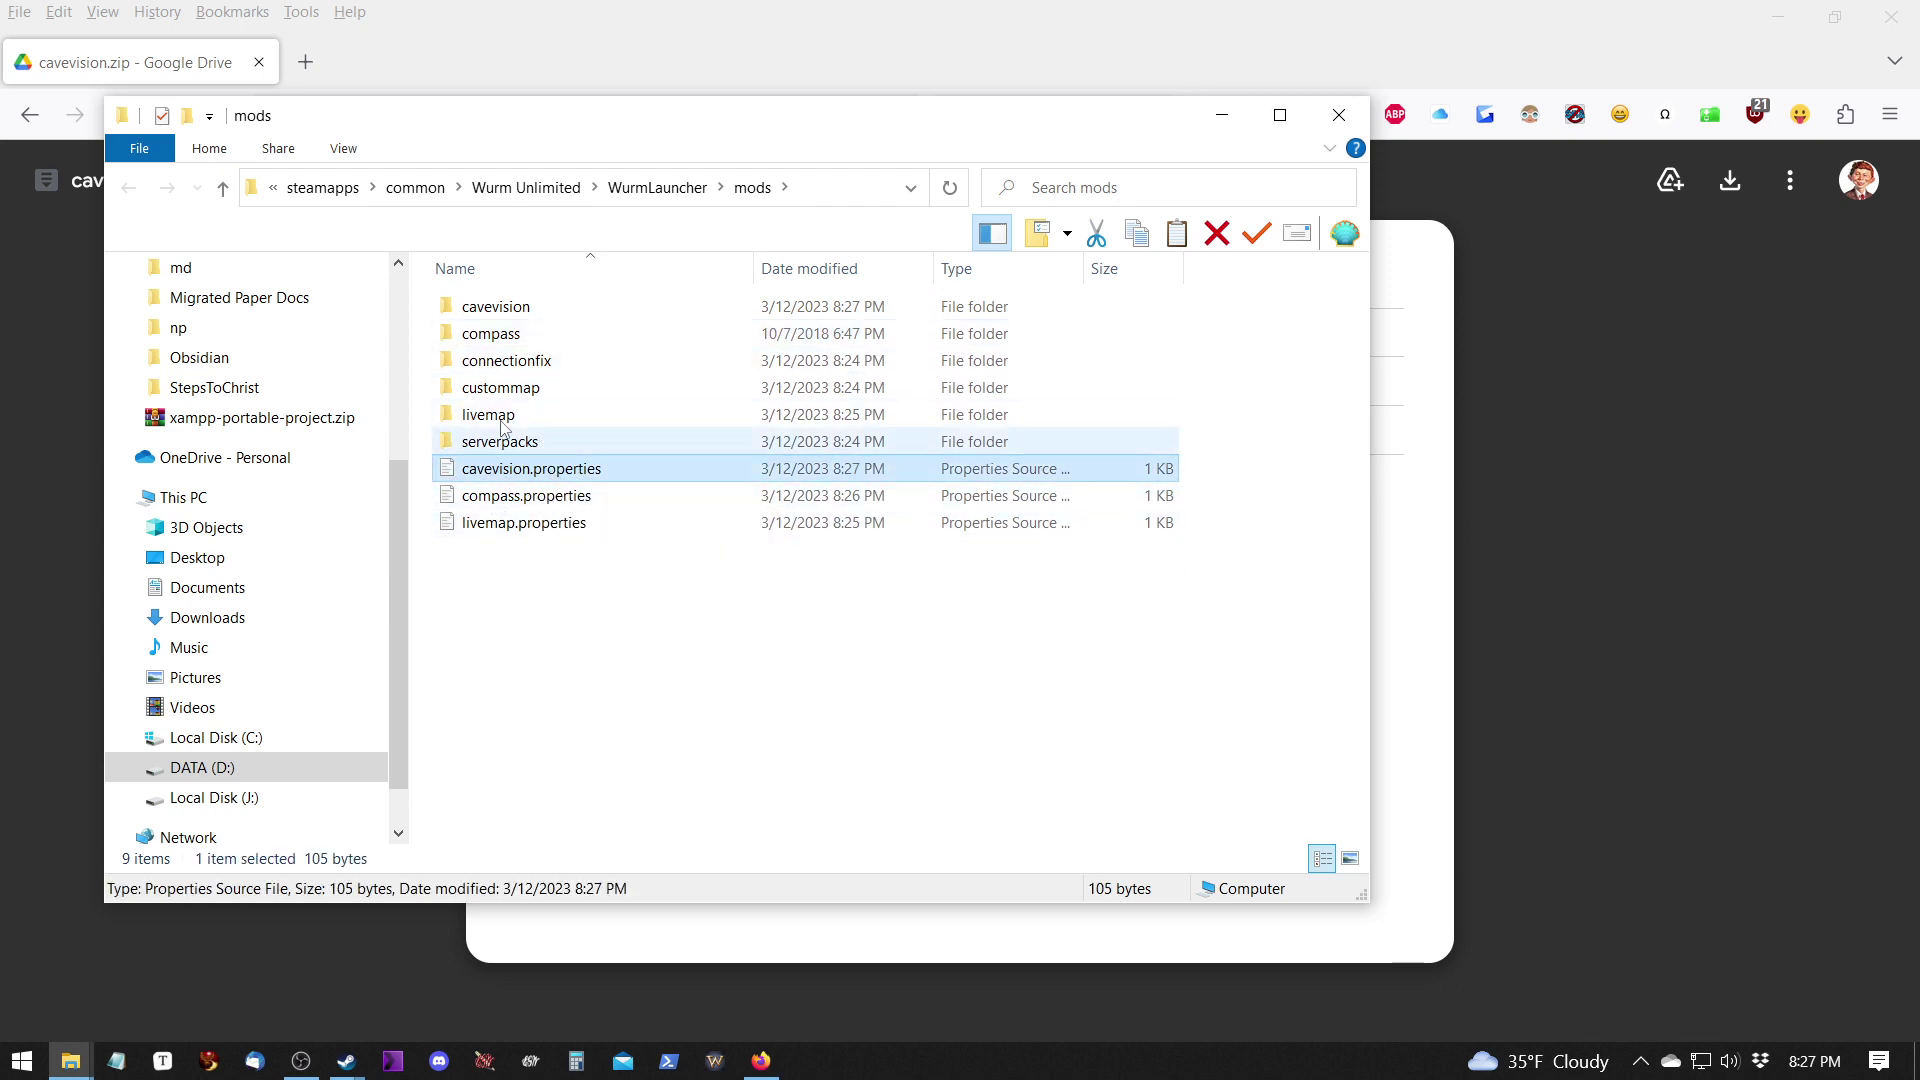
click(499, 520)
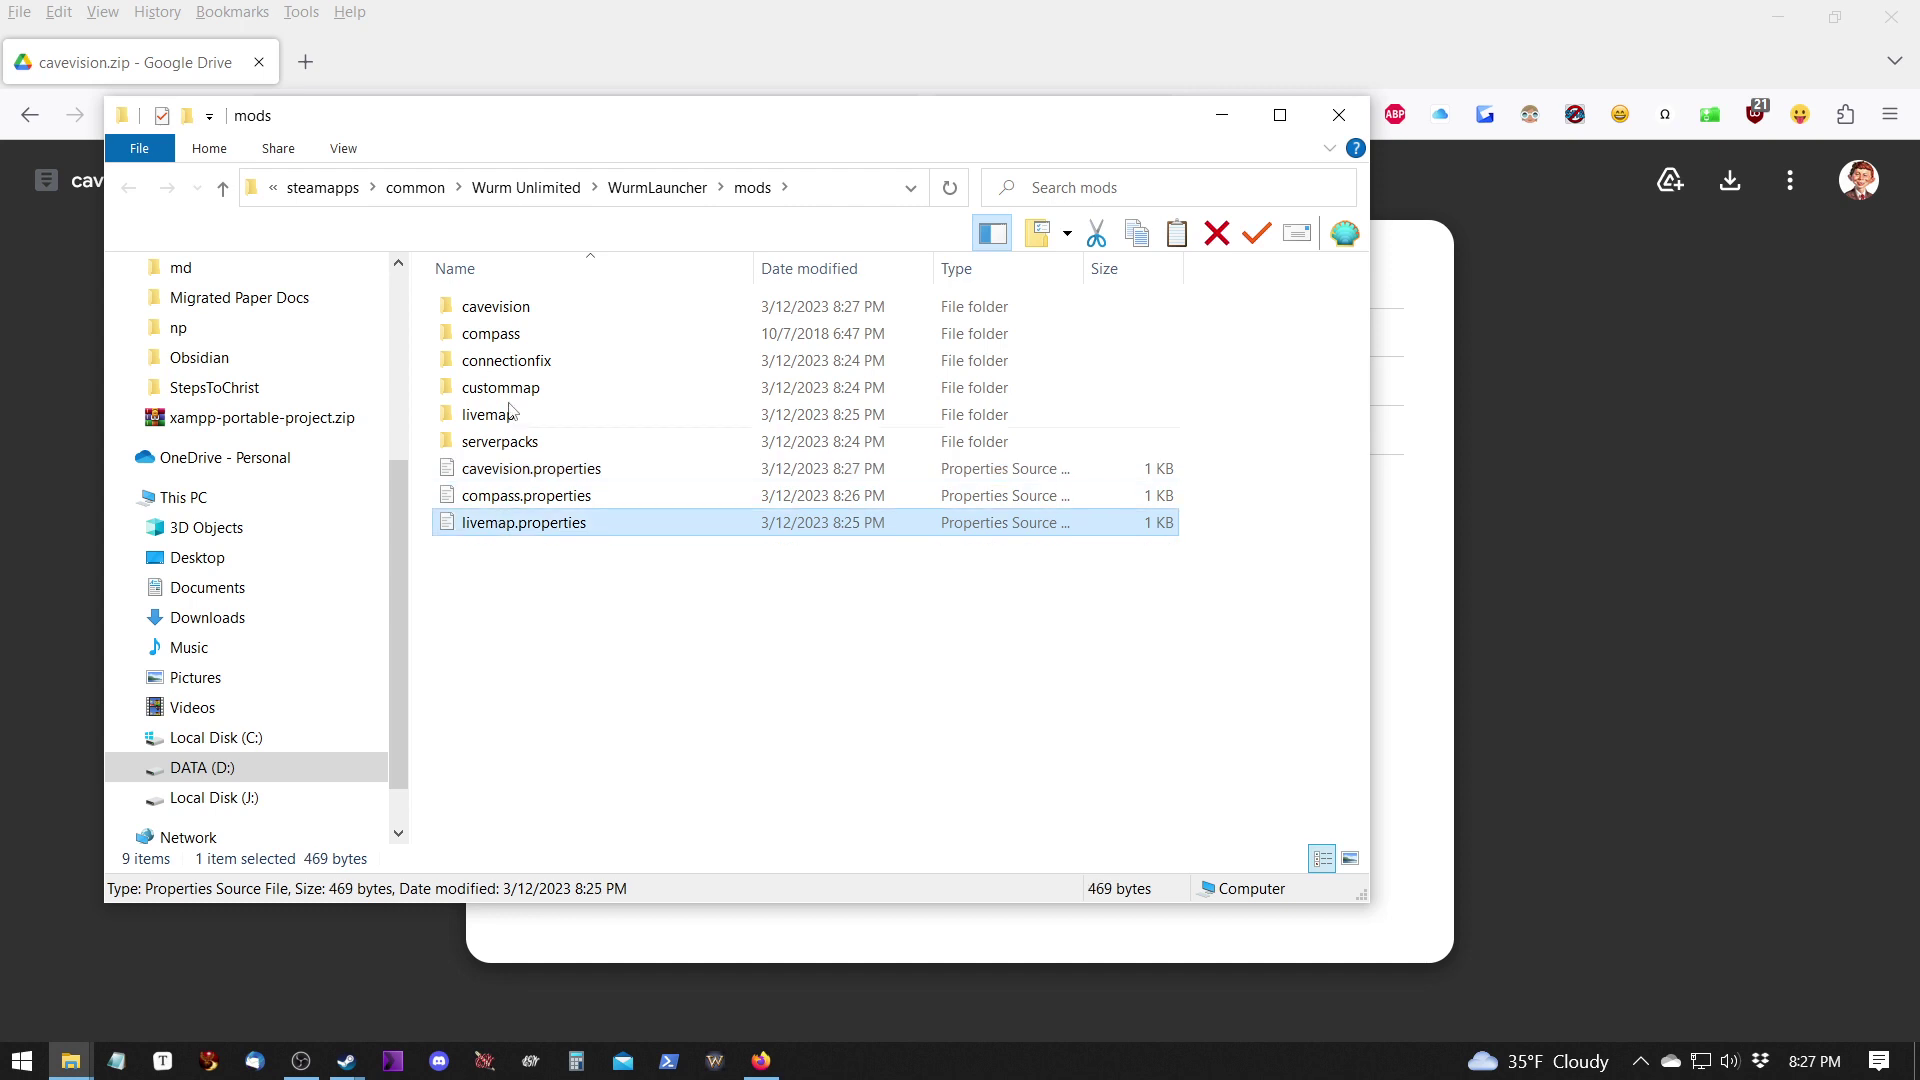
click(494, 310)
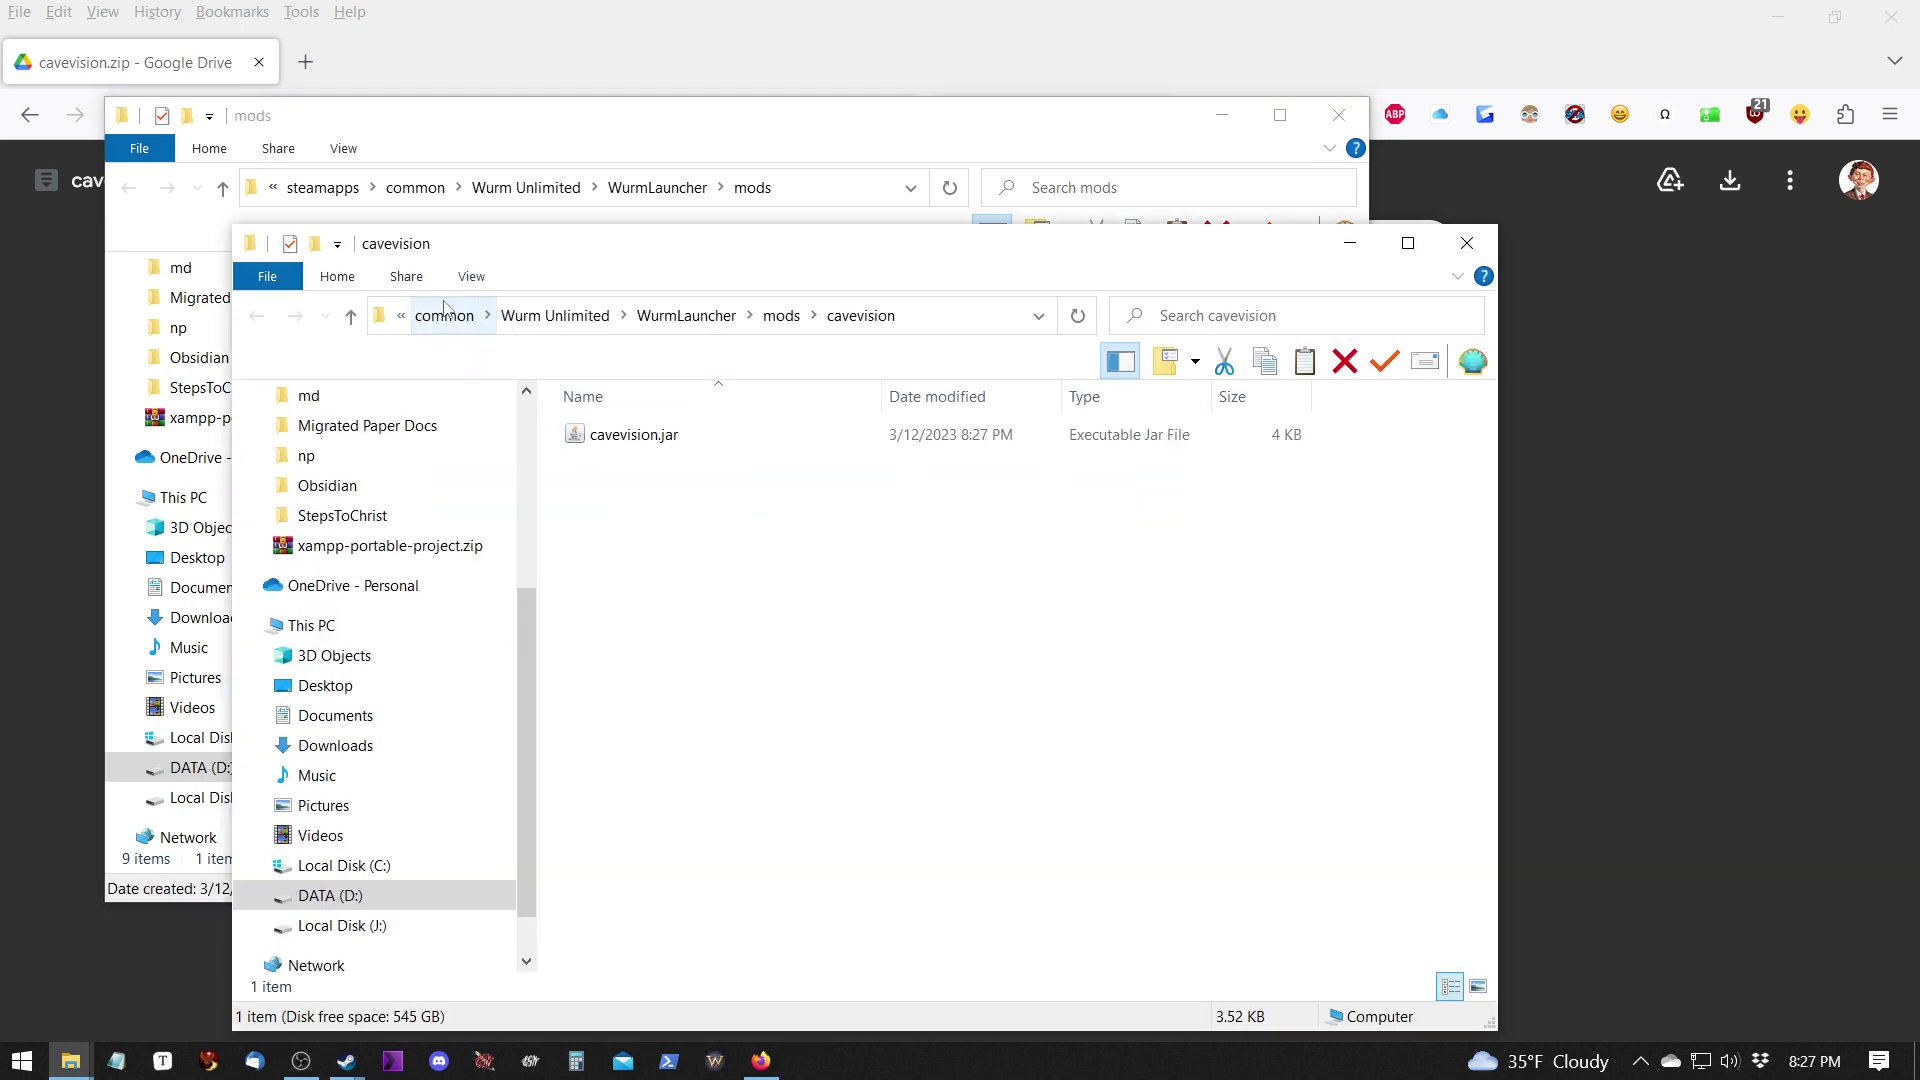
Run patcher.bat from the WurmLauncher folder, dismiss its finished console, and start the Wurm launcher.
click(710, 330)
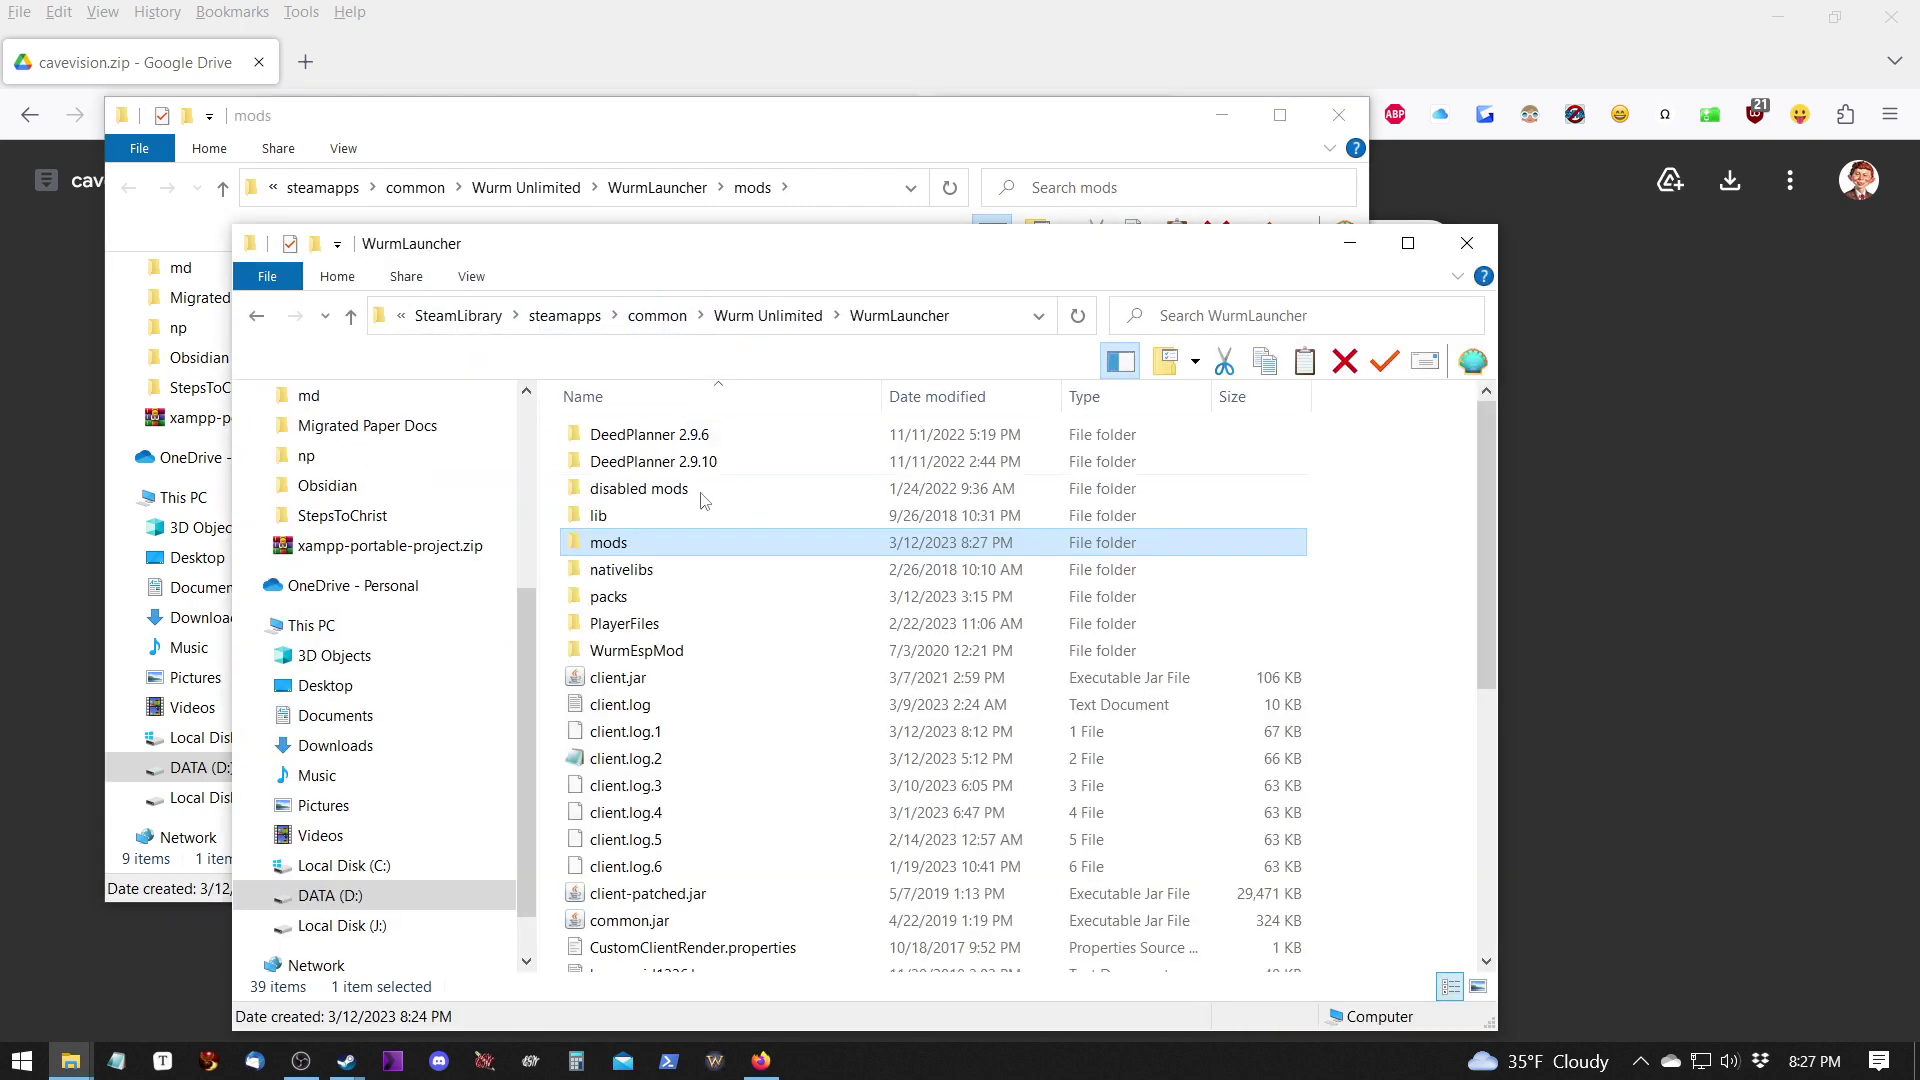
scroll(760, 780, down, 4)
scroll(800, 790, down, 2)
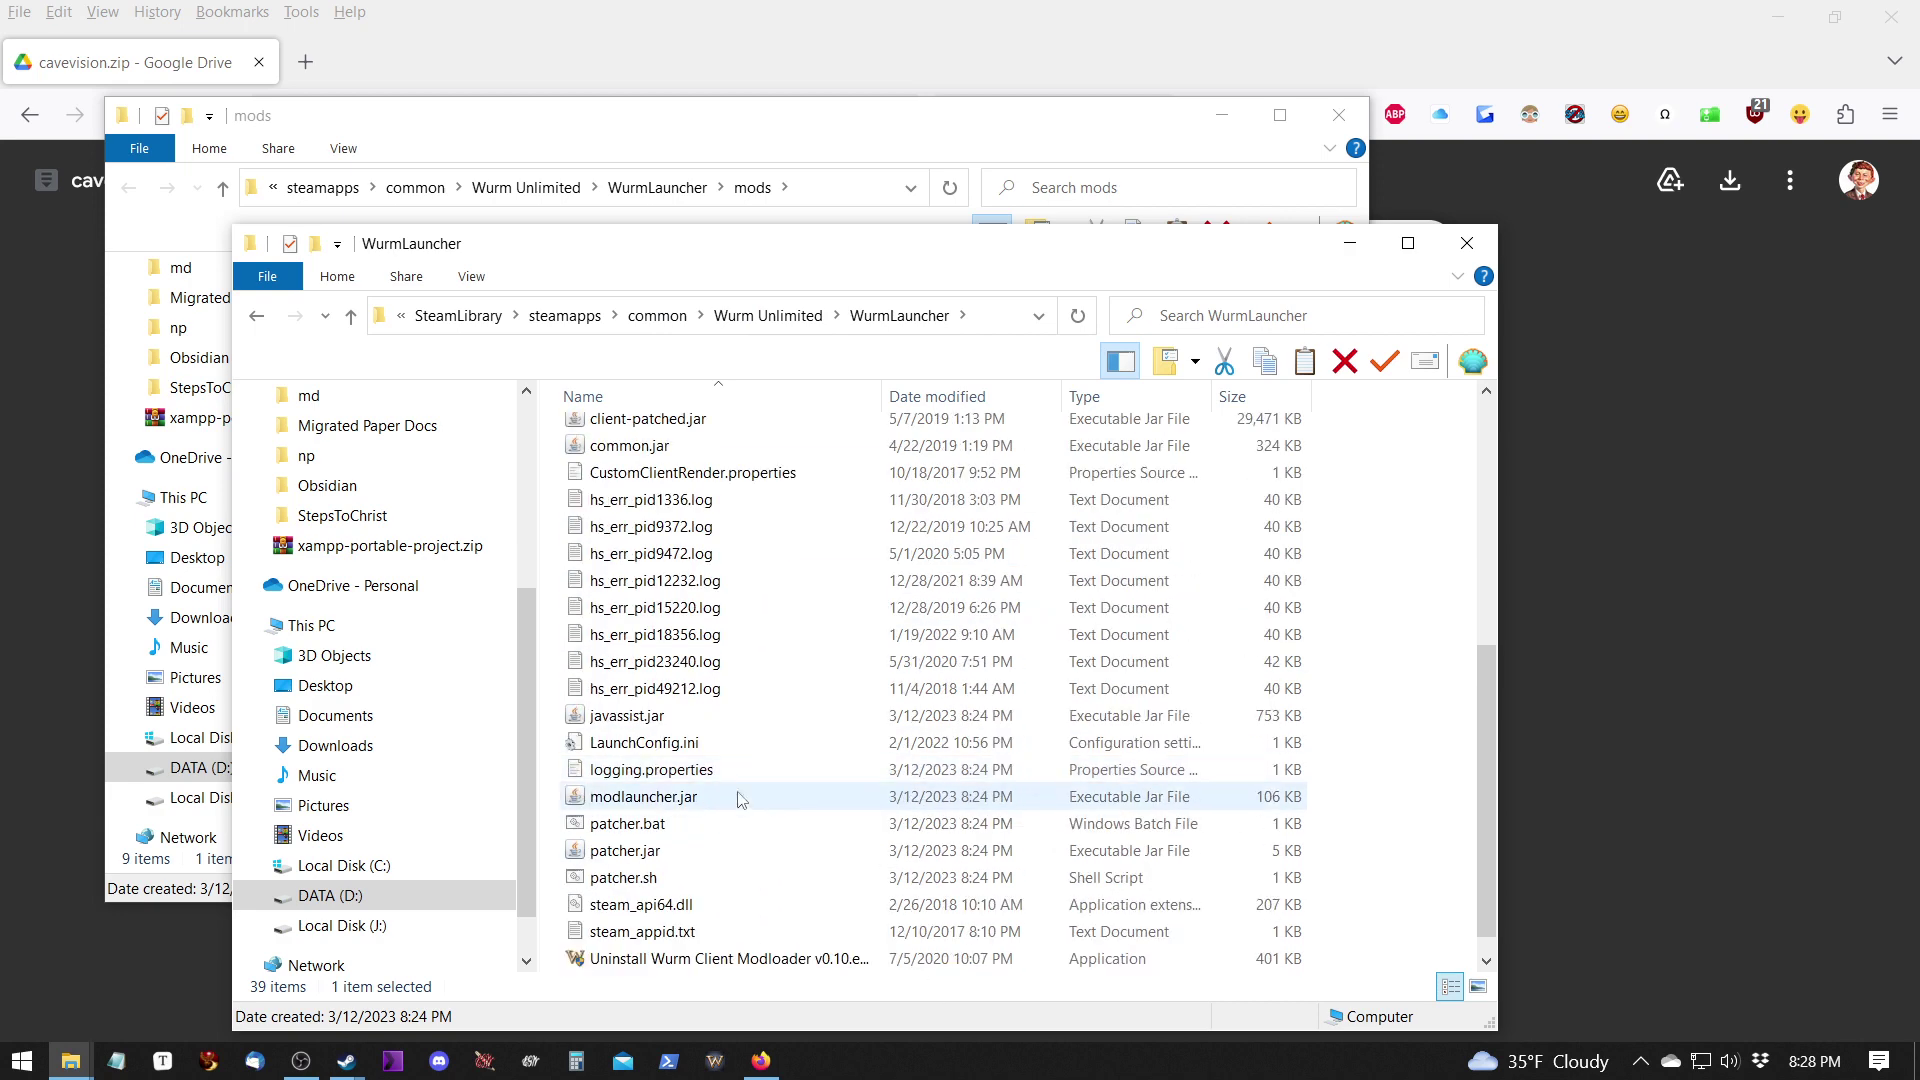
click(727, 855)
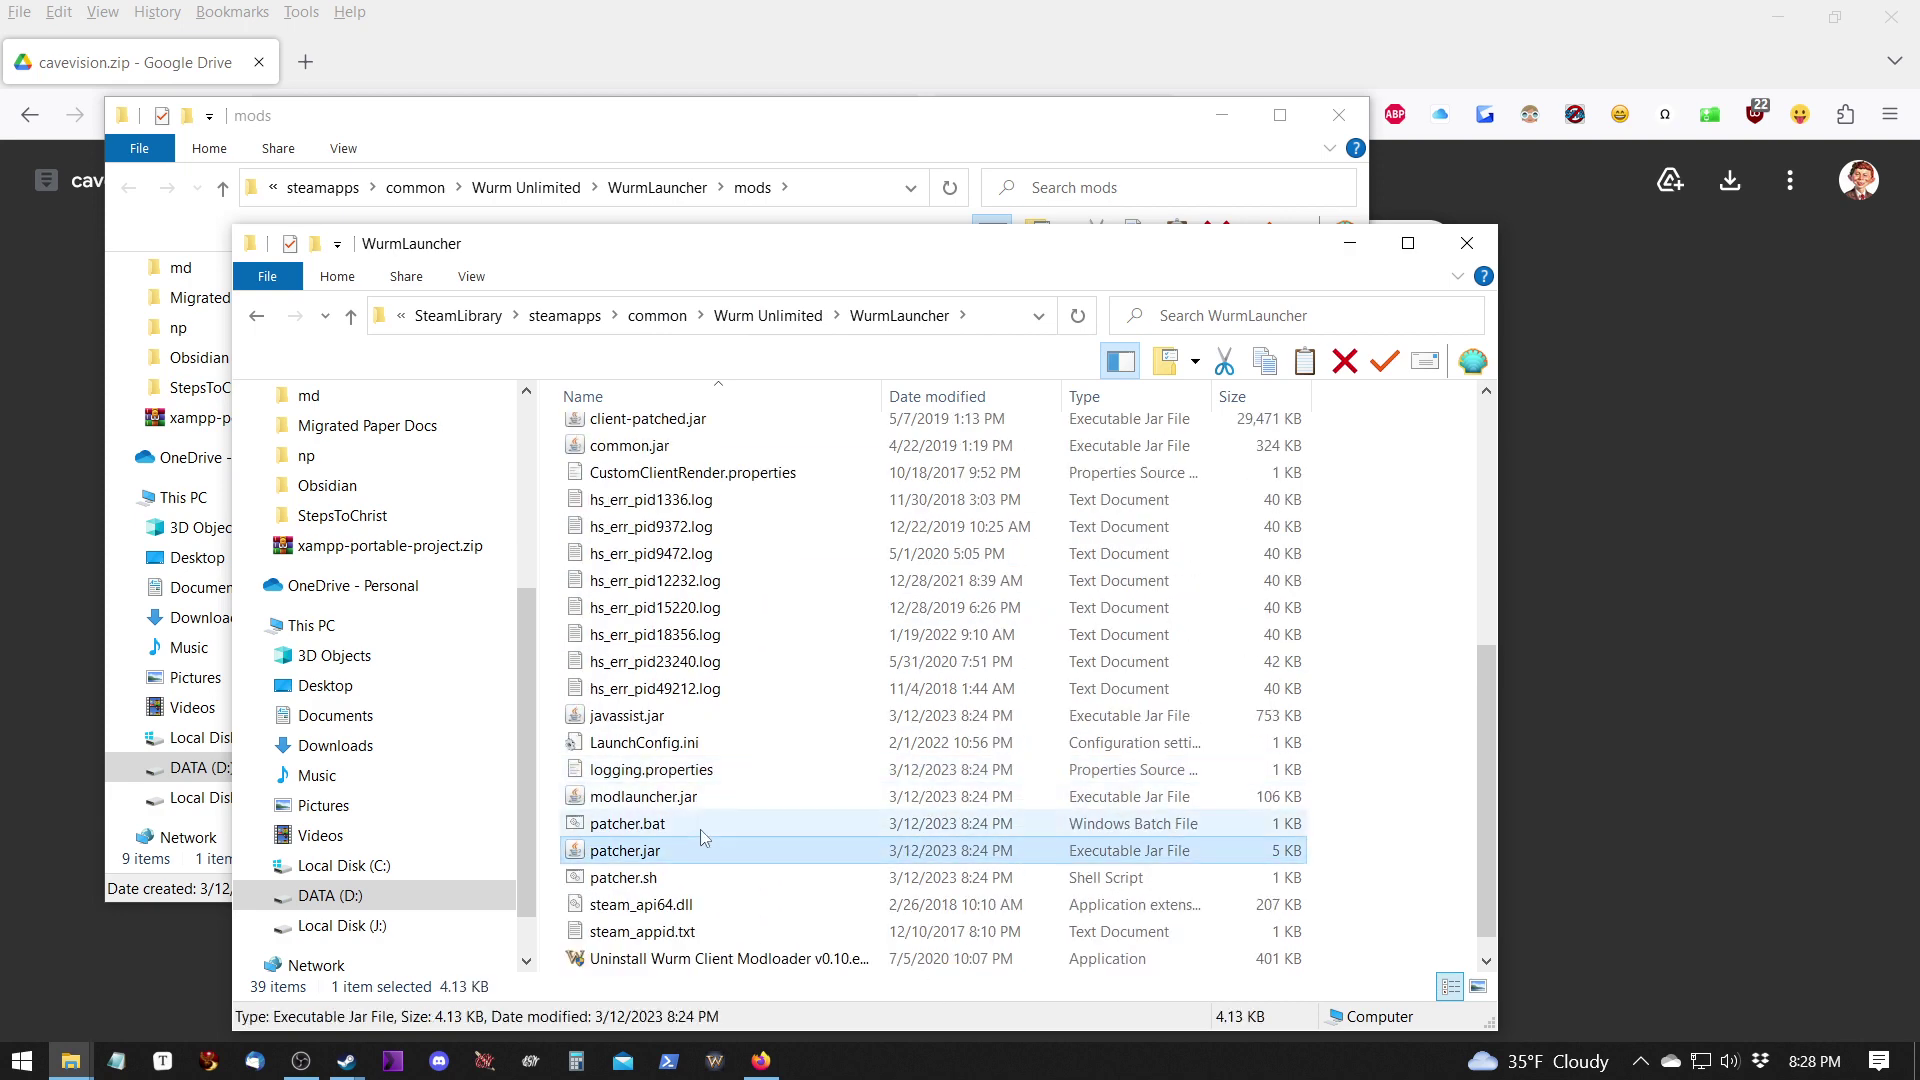
double_click(702, 831)
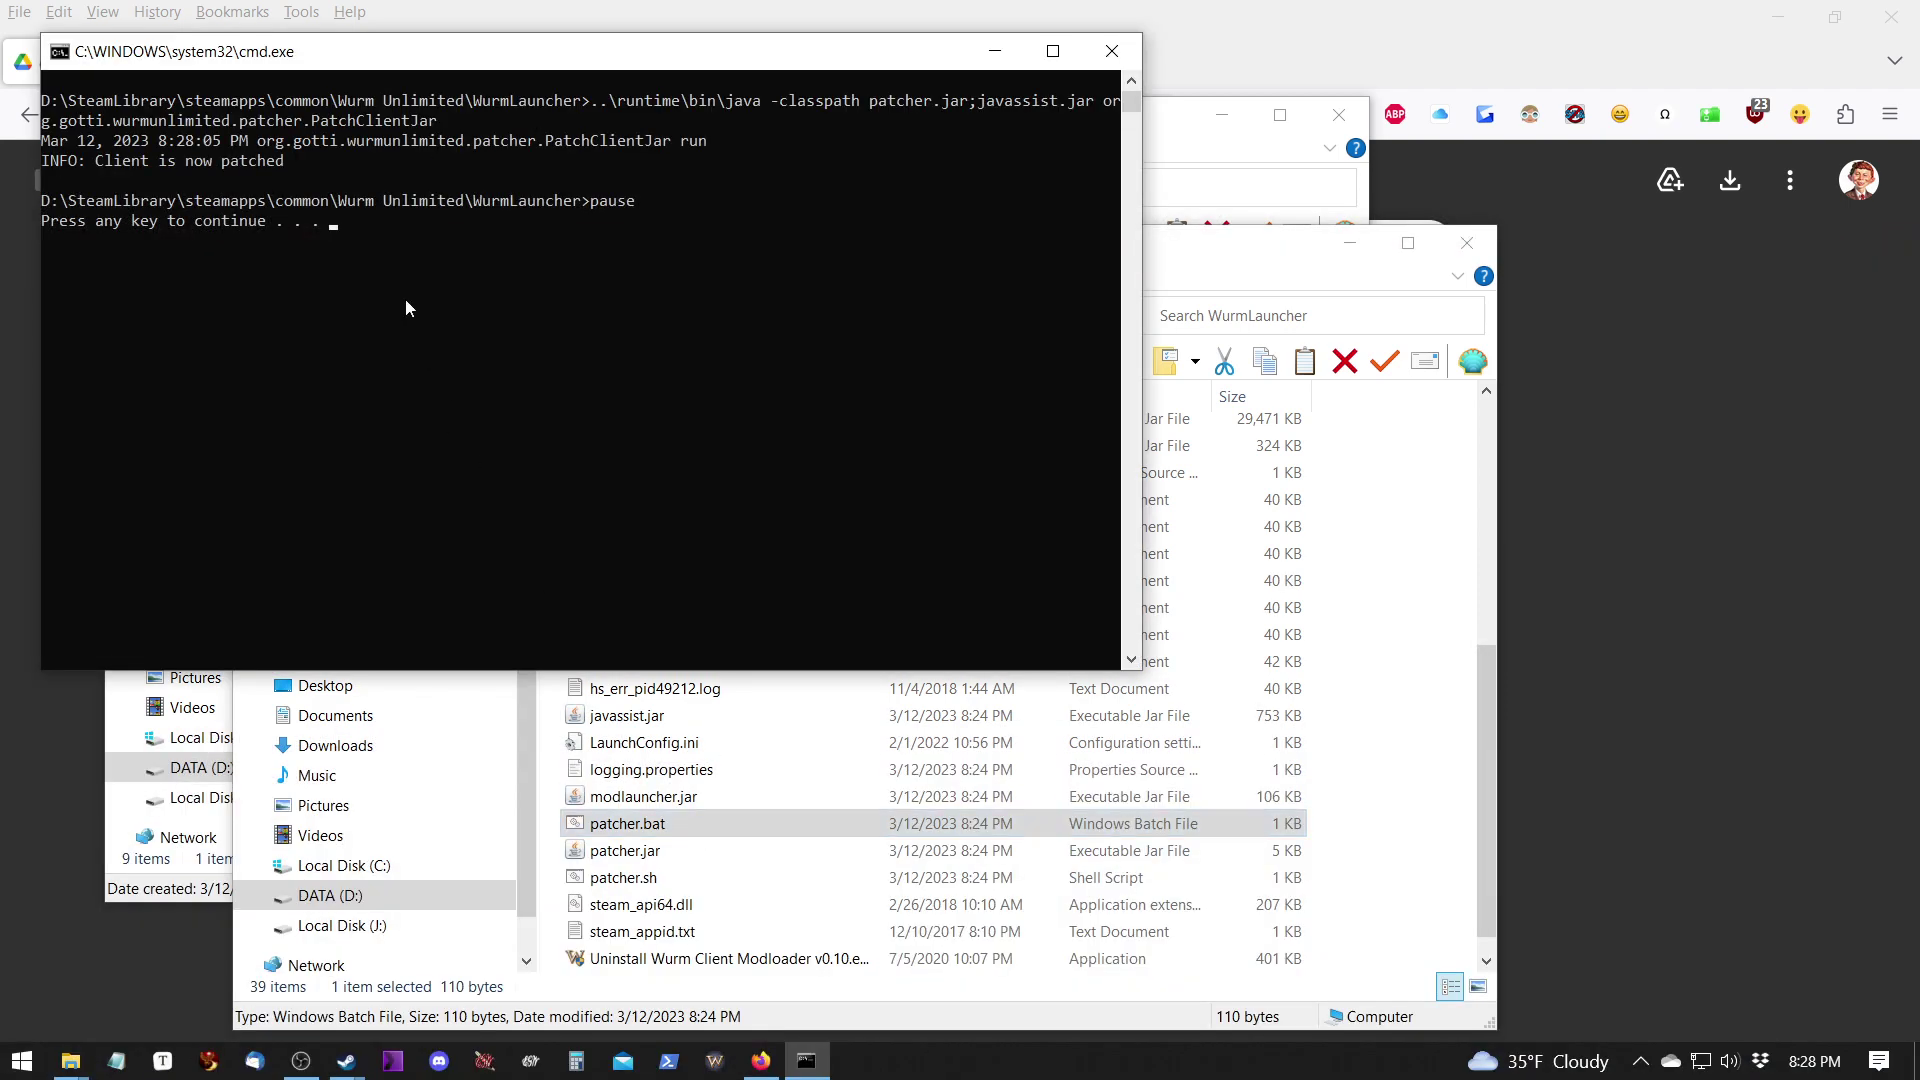
key(Return)
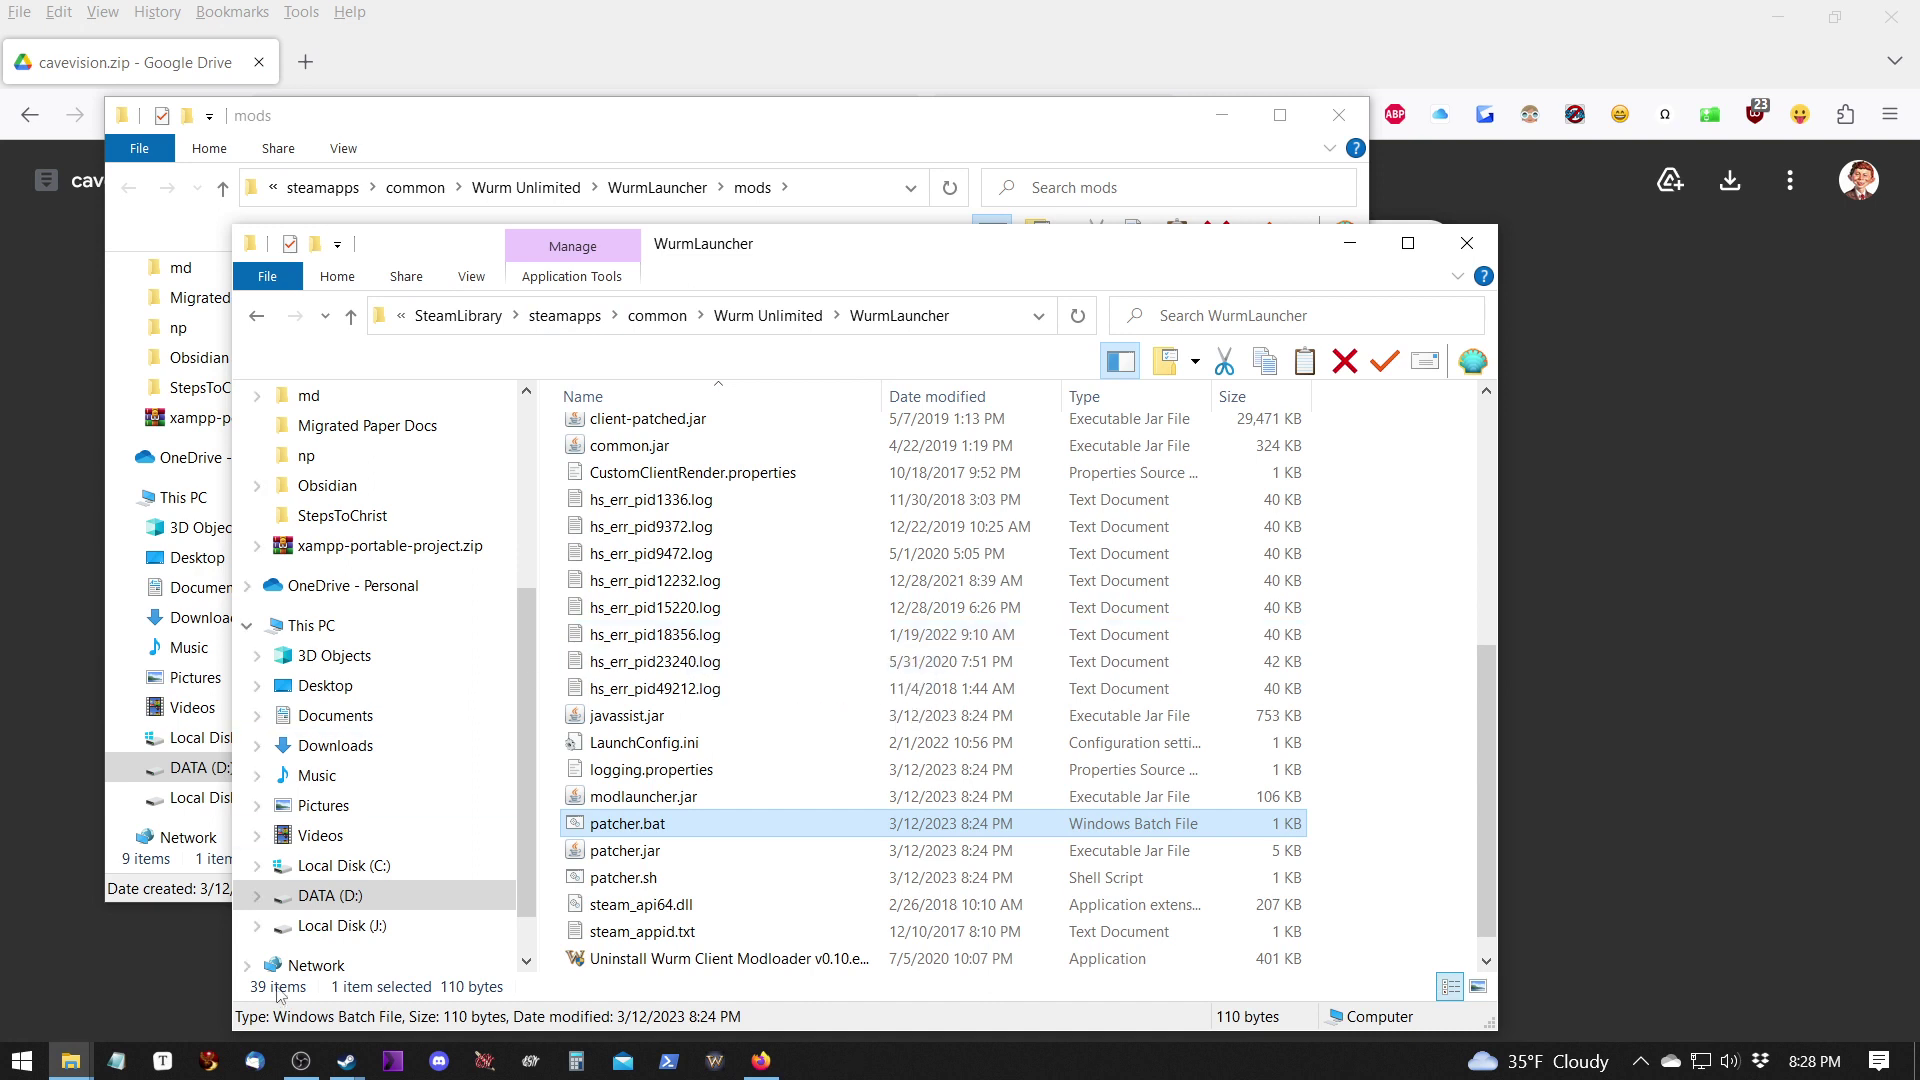
click(716, 1064)
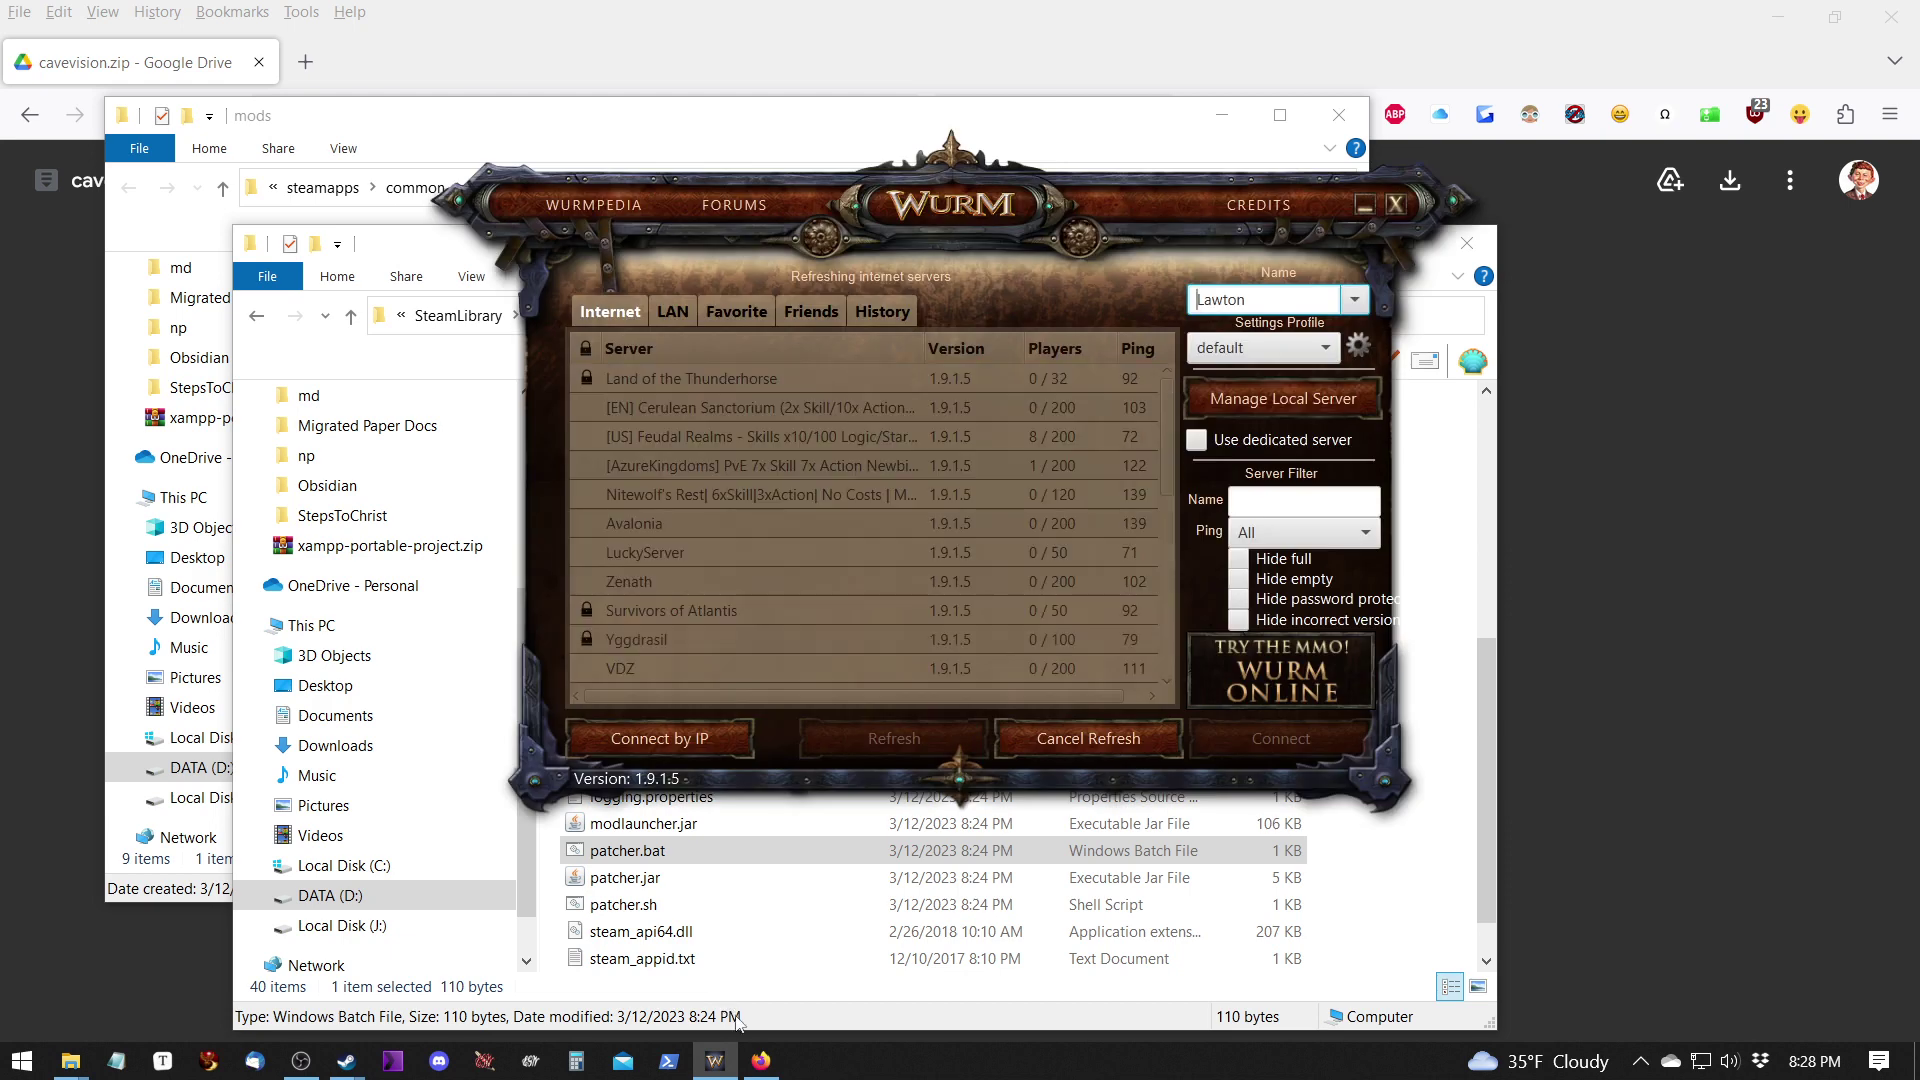
Choose the player character, filter servers by 'myth', and join Mythmoor Prime.
click(1350, 299)
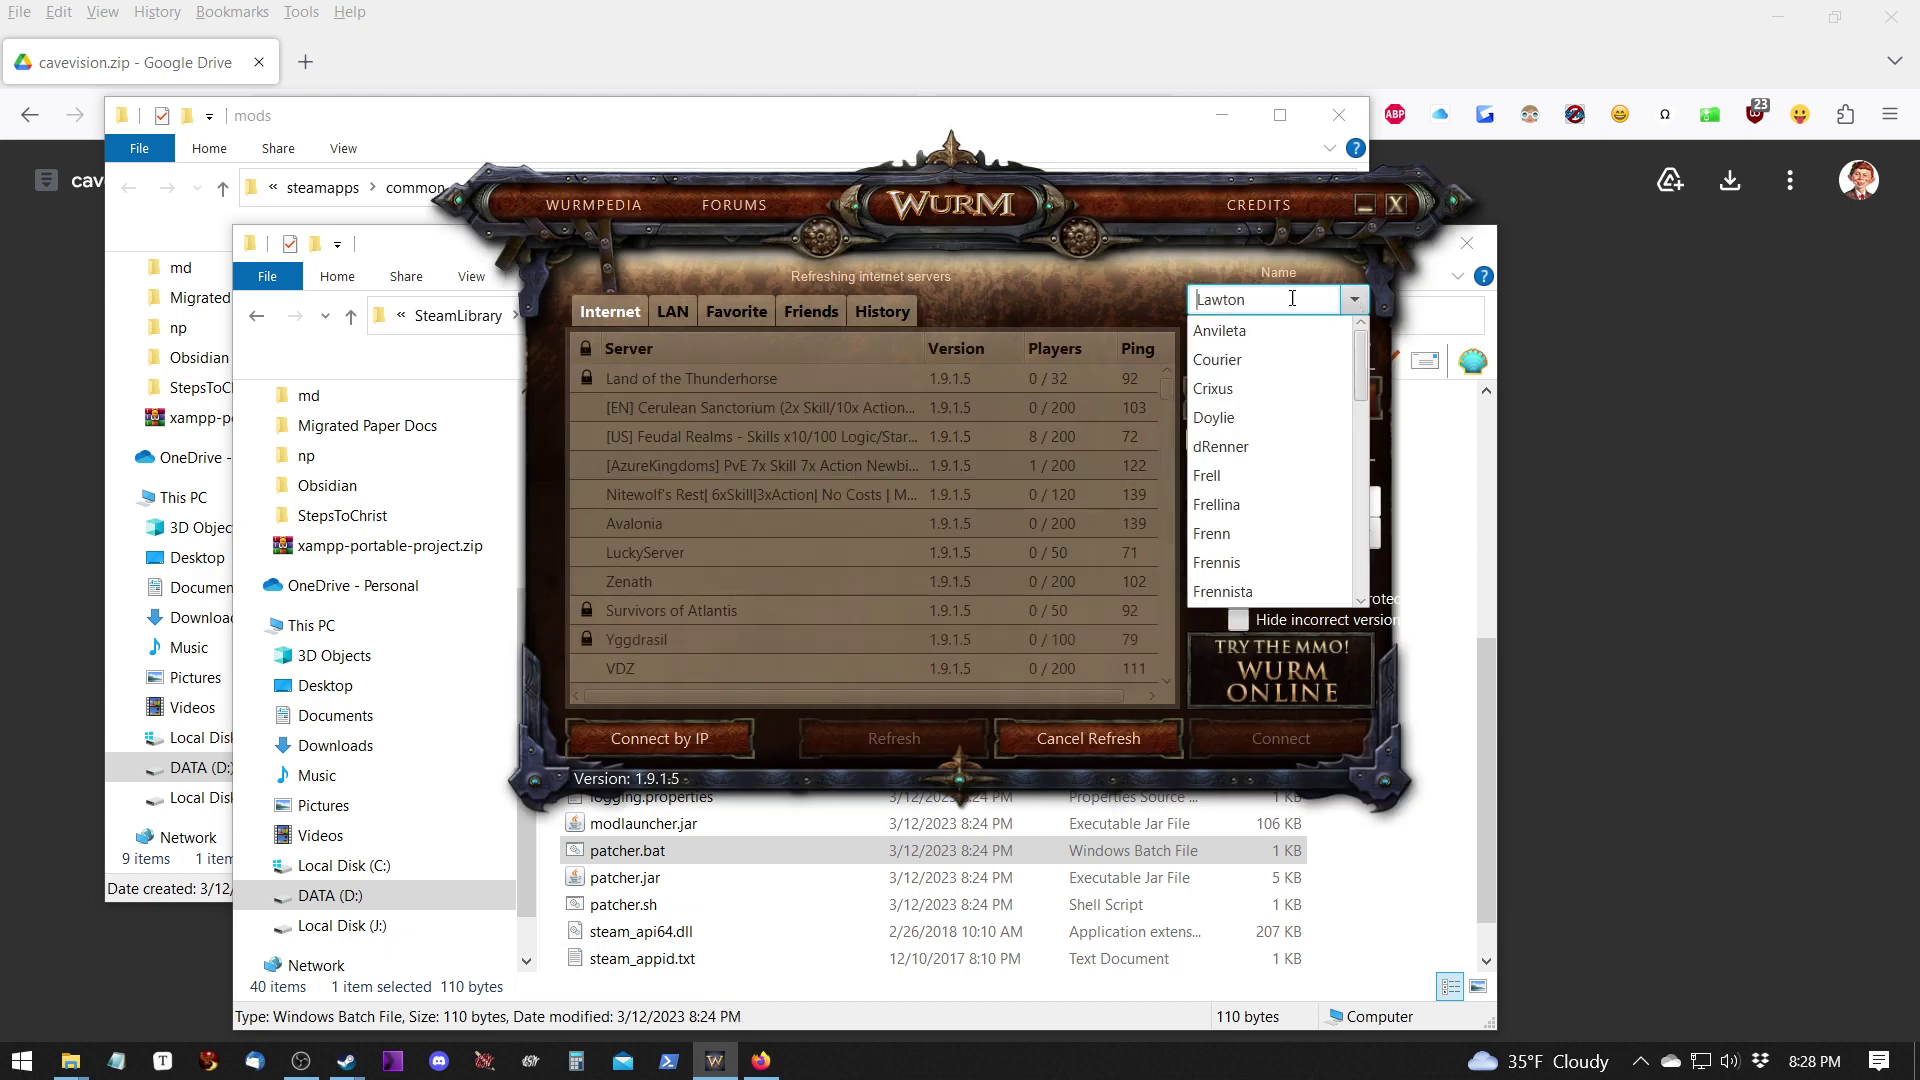
scroll(1264, 496, down, 3)
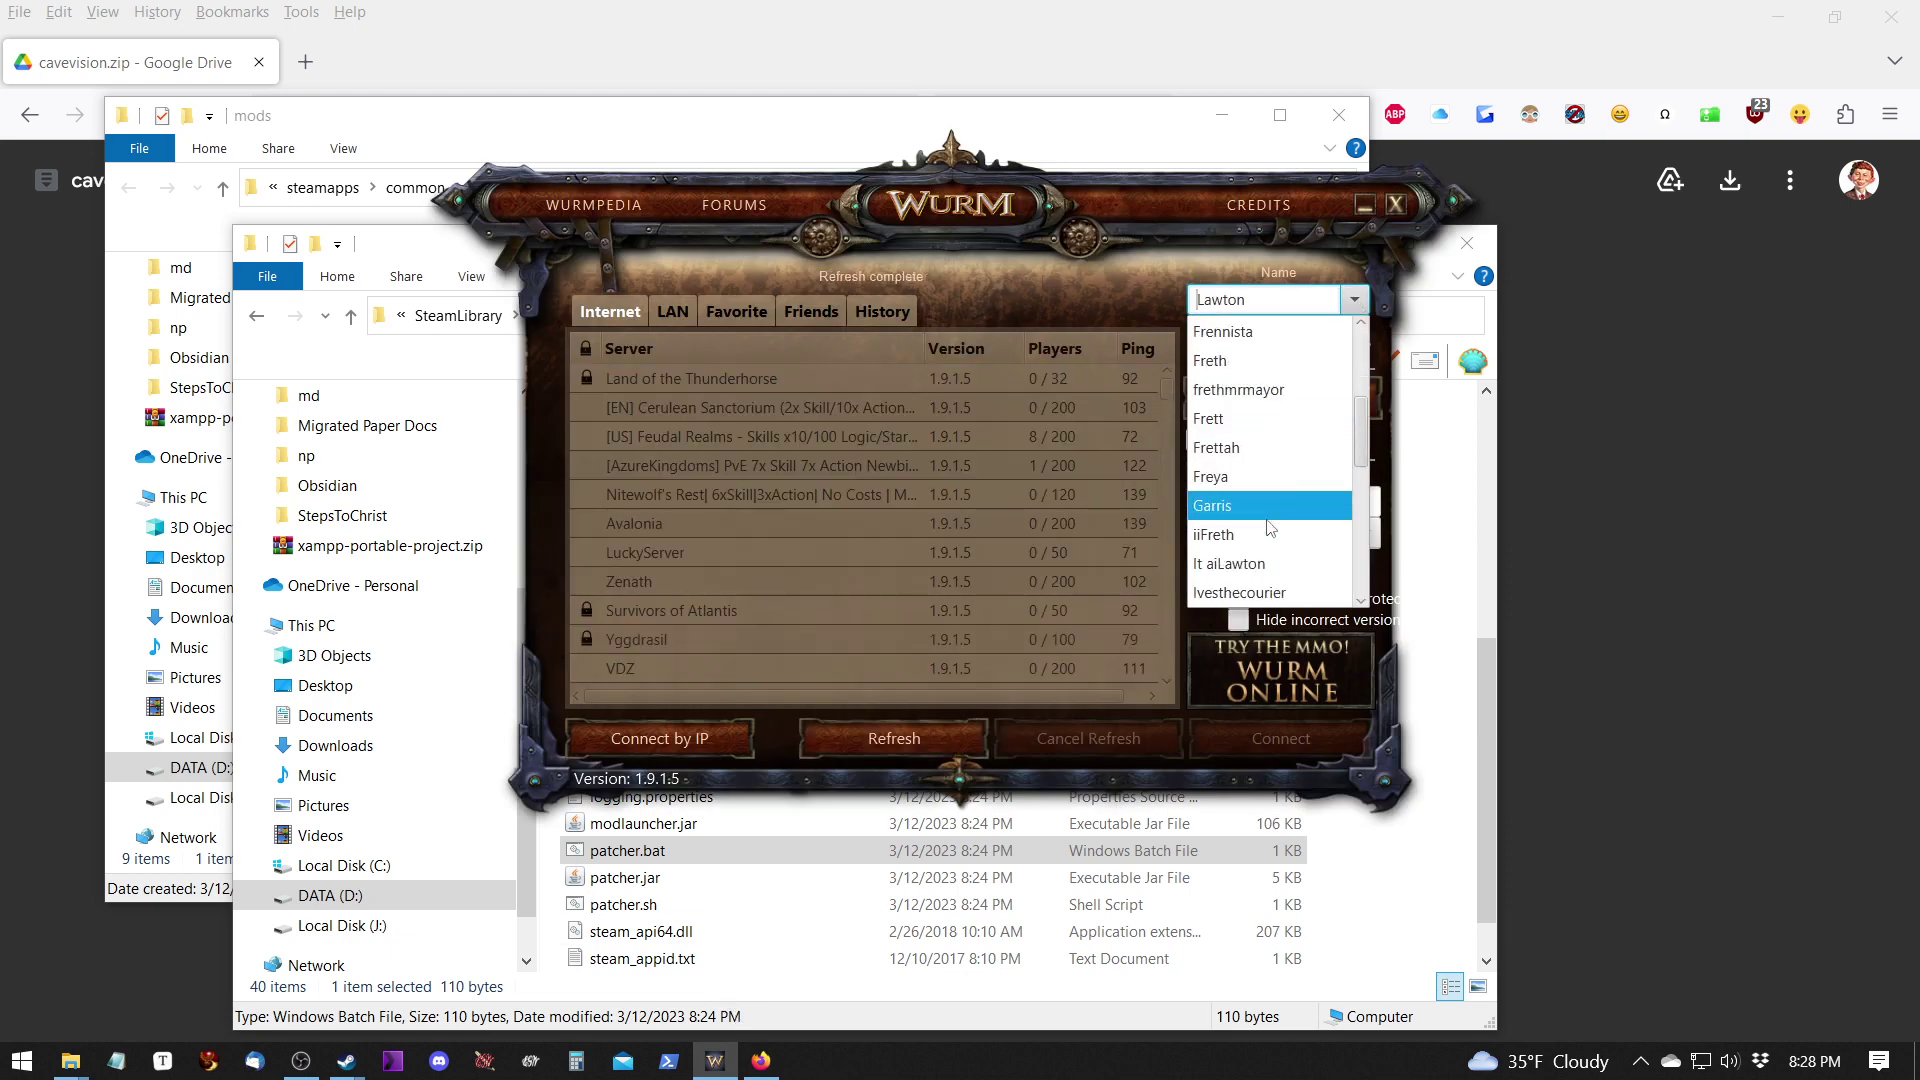
click(1281, 418)
click(1300, 501)
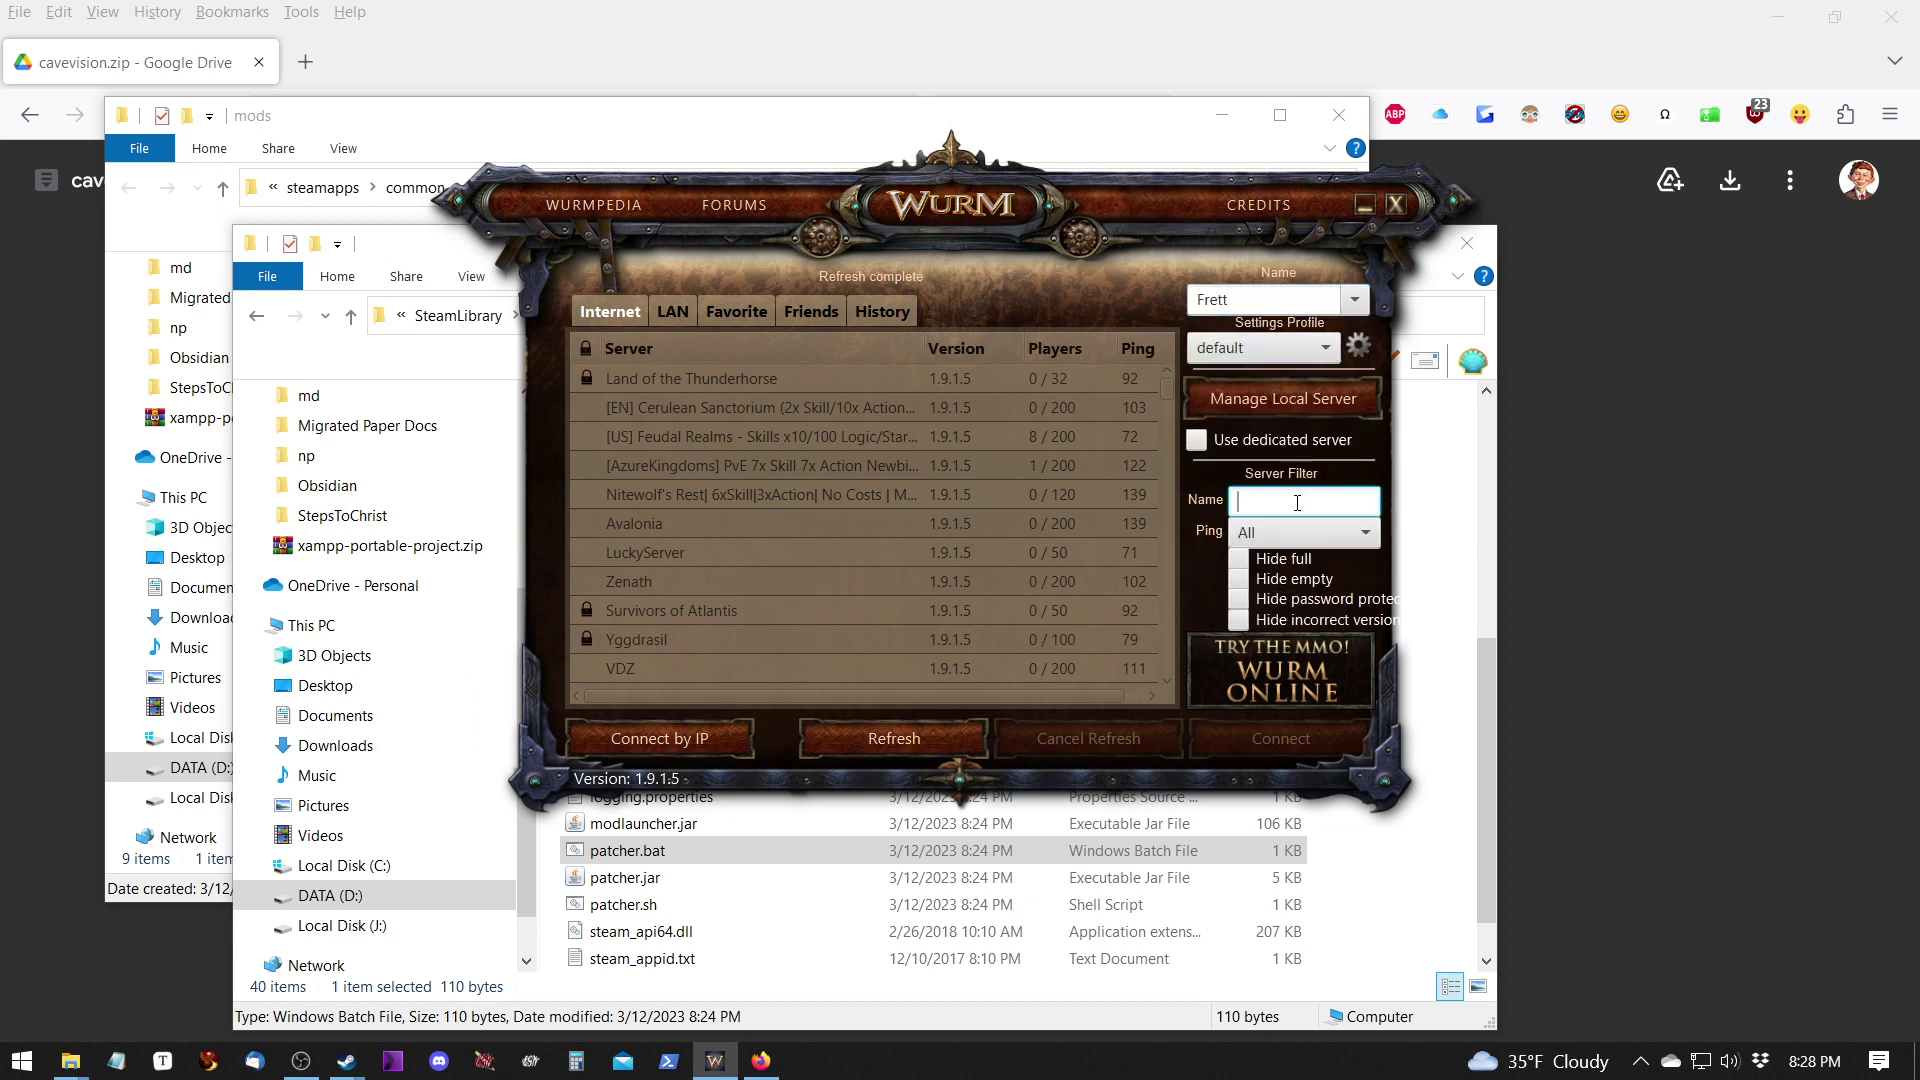
text(myth)
double_click(926, 382)
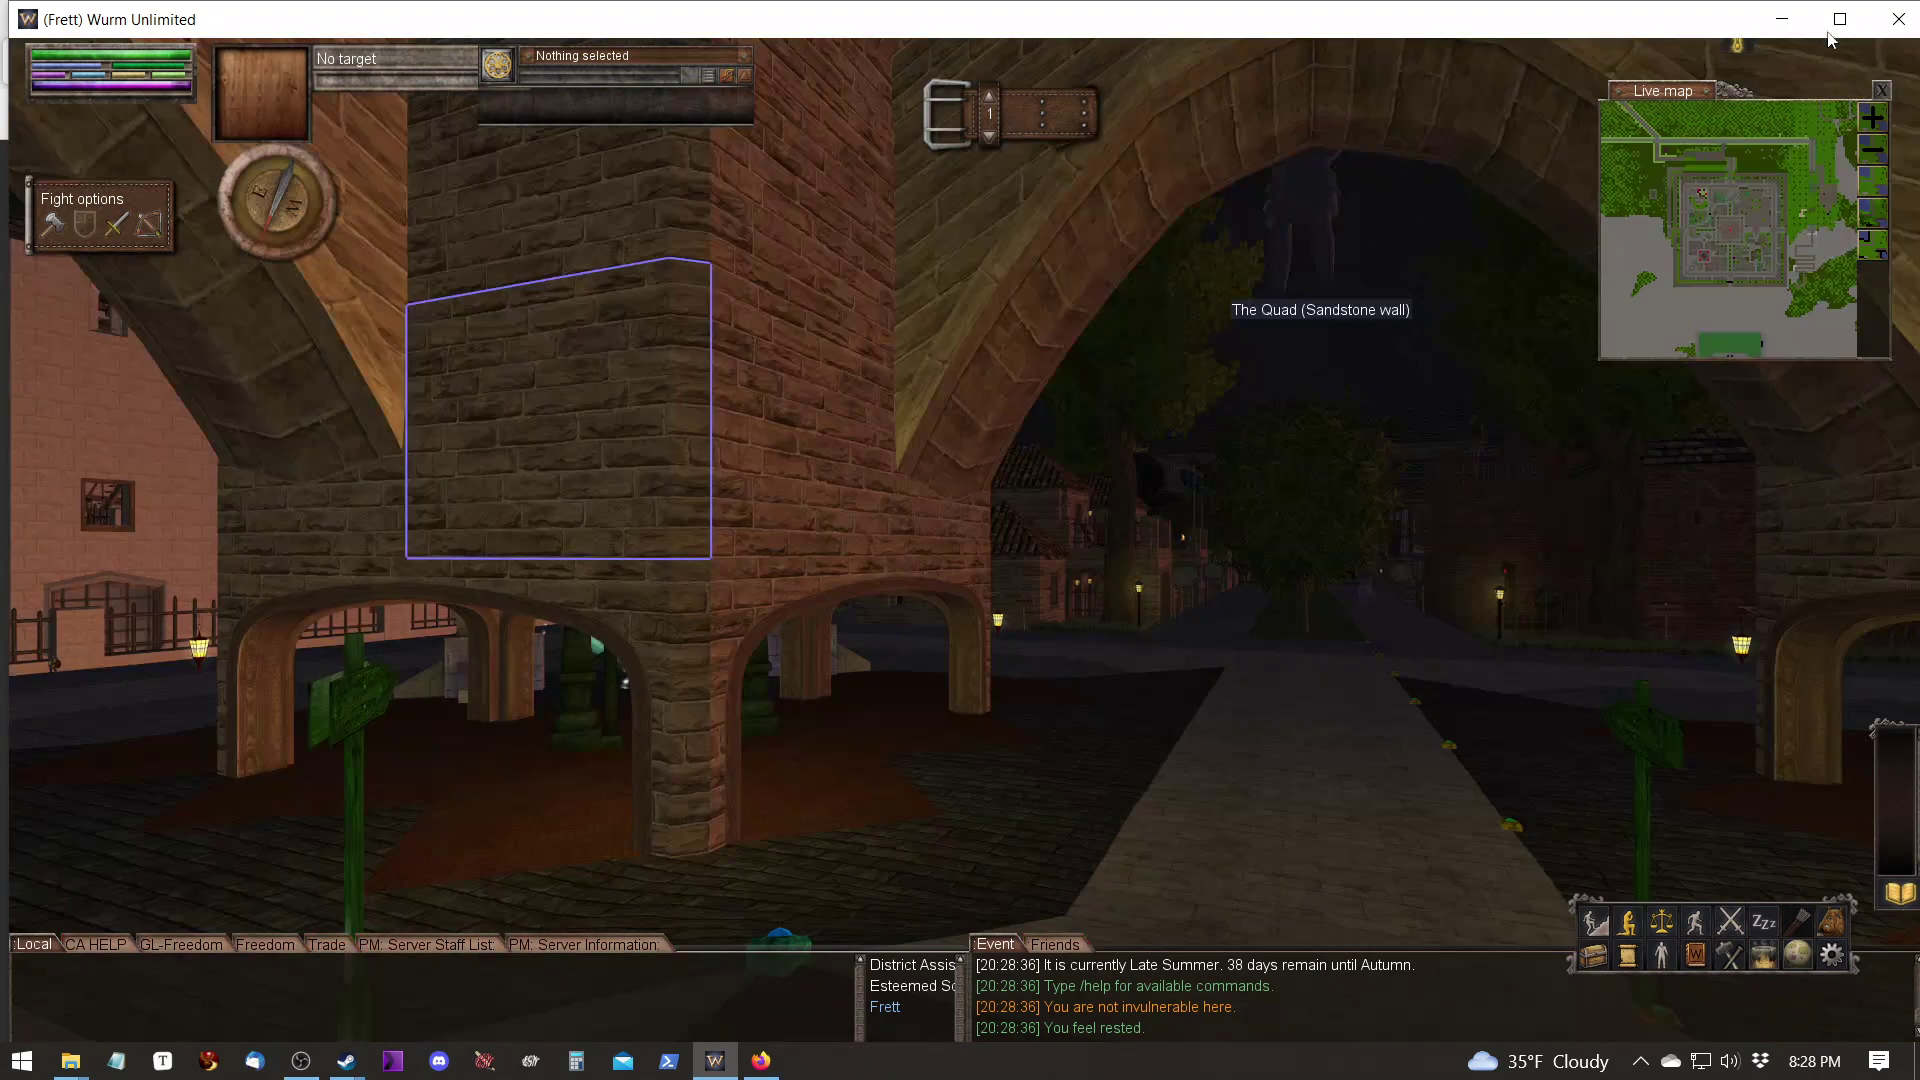
Maximize the game window, turn toward the arch, and walk through it up the street.
click(1838, 19)
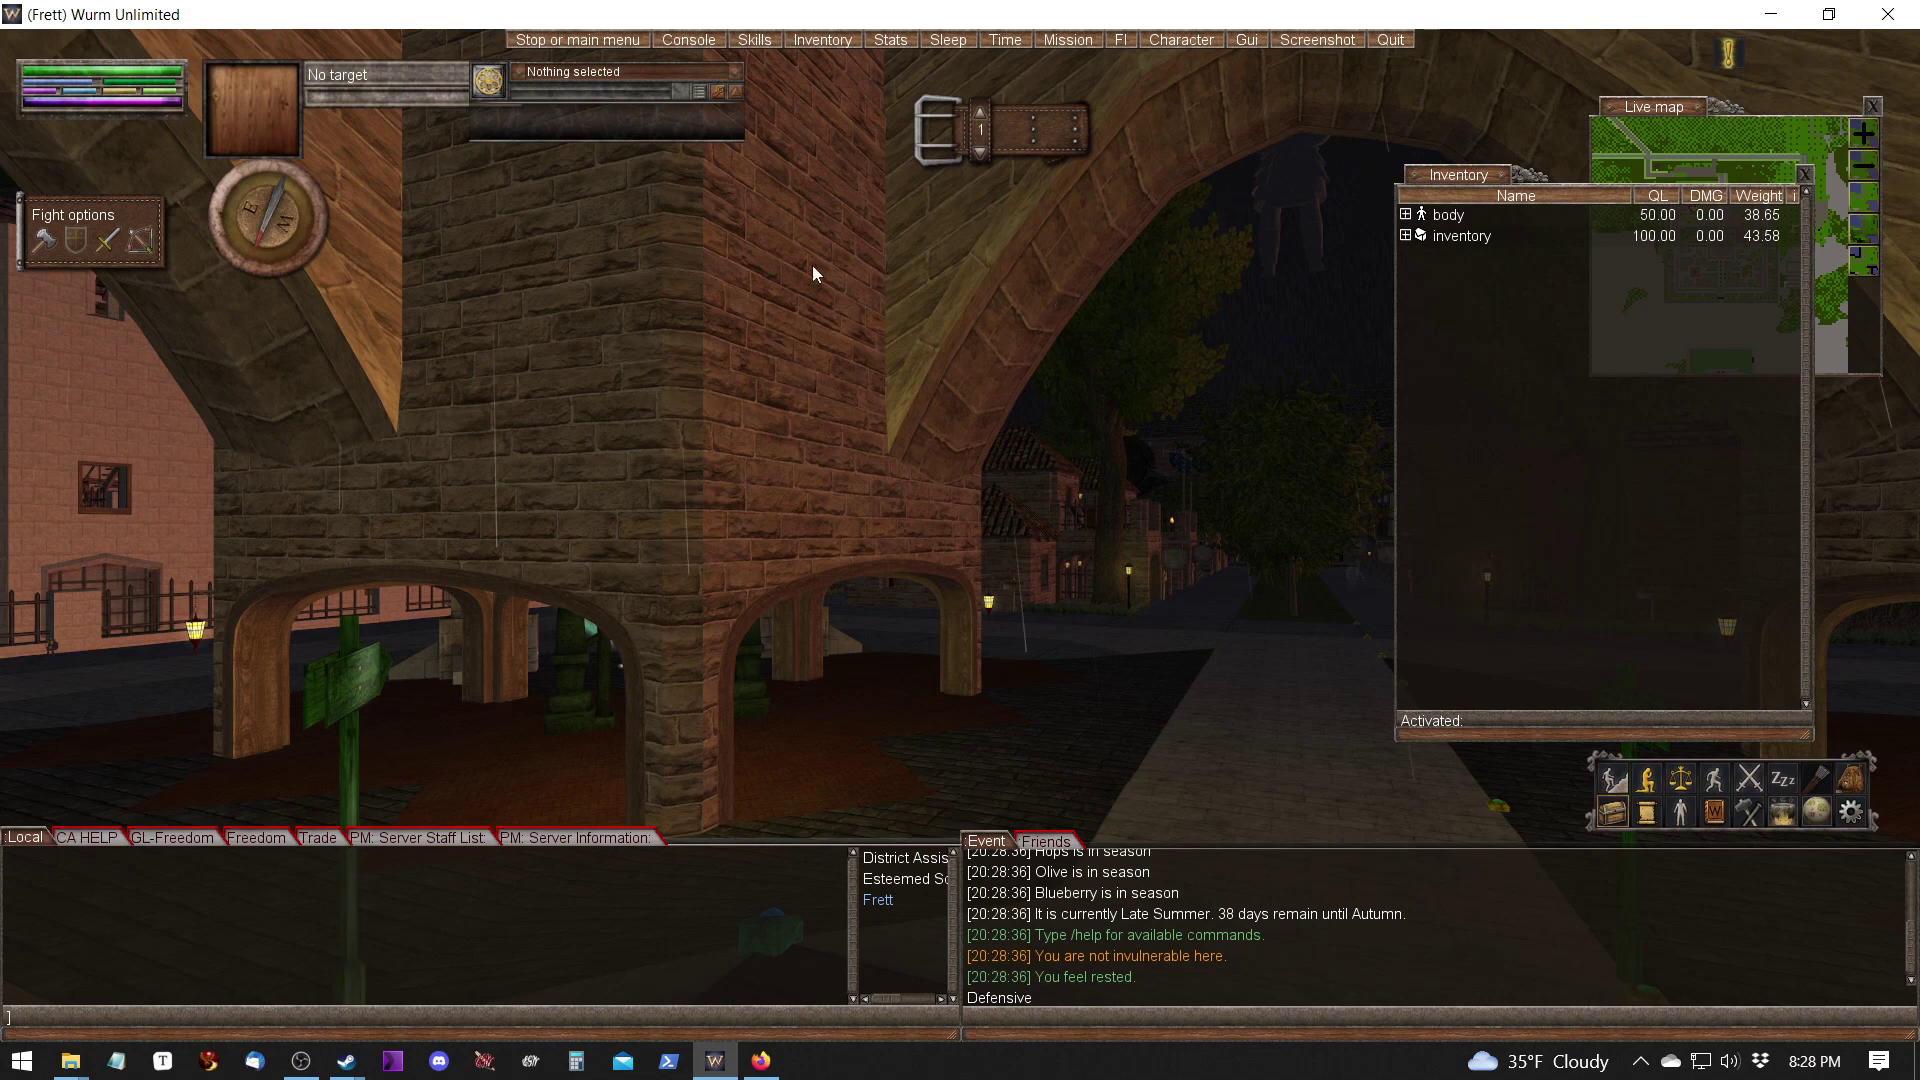
mouse_move(268, 226)
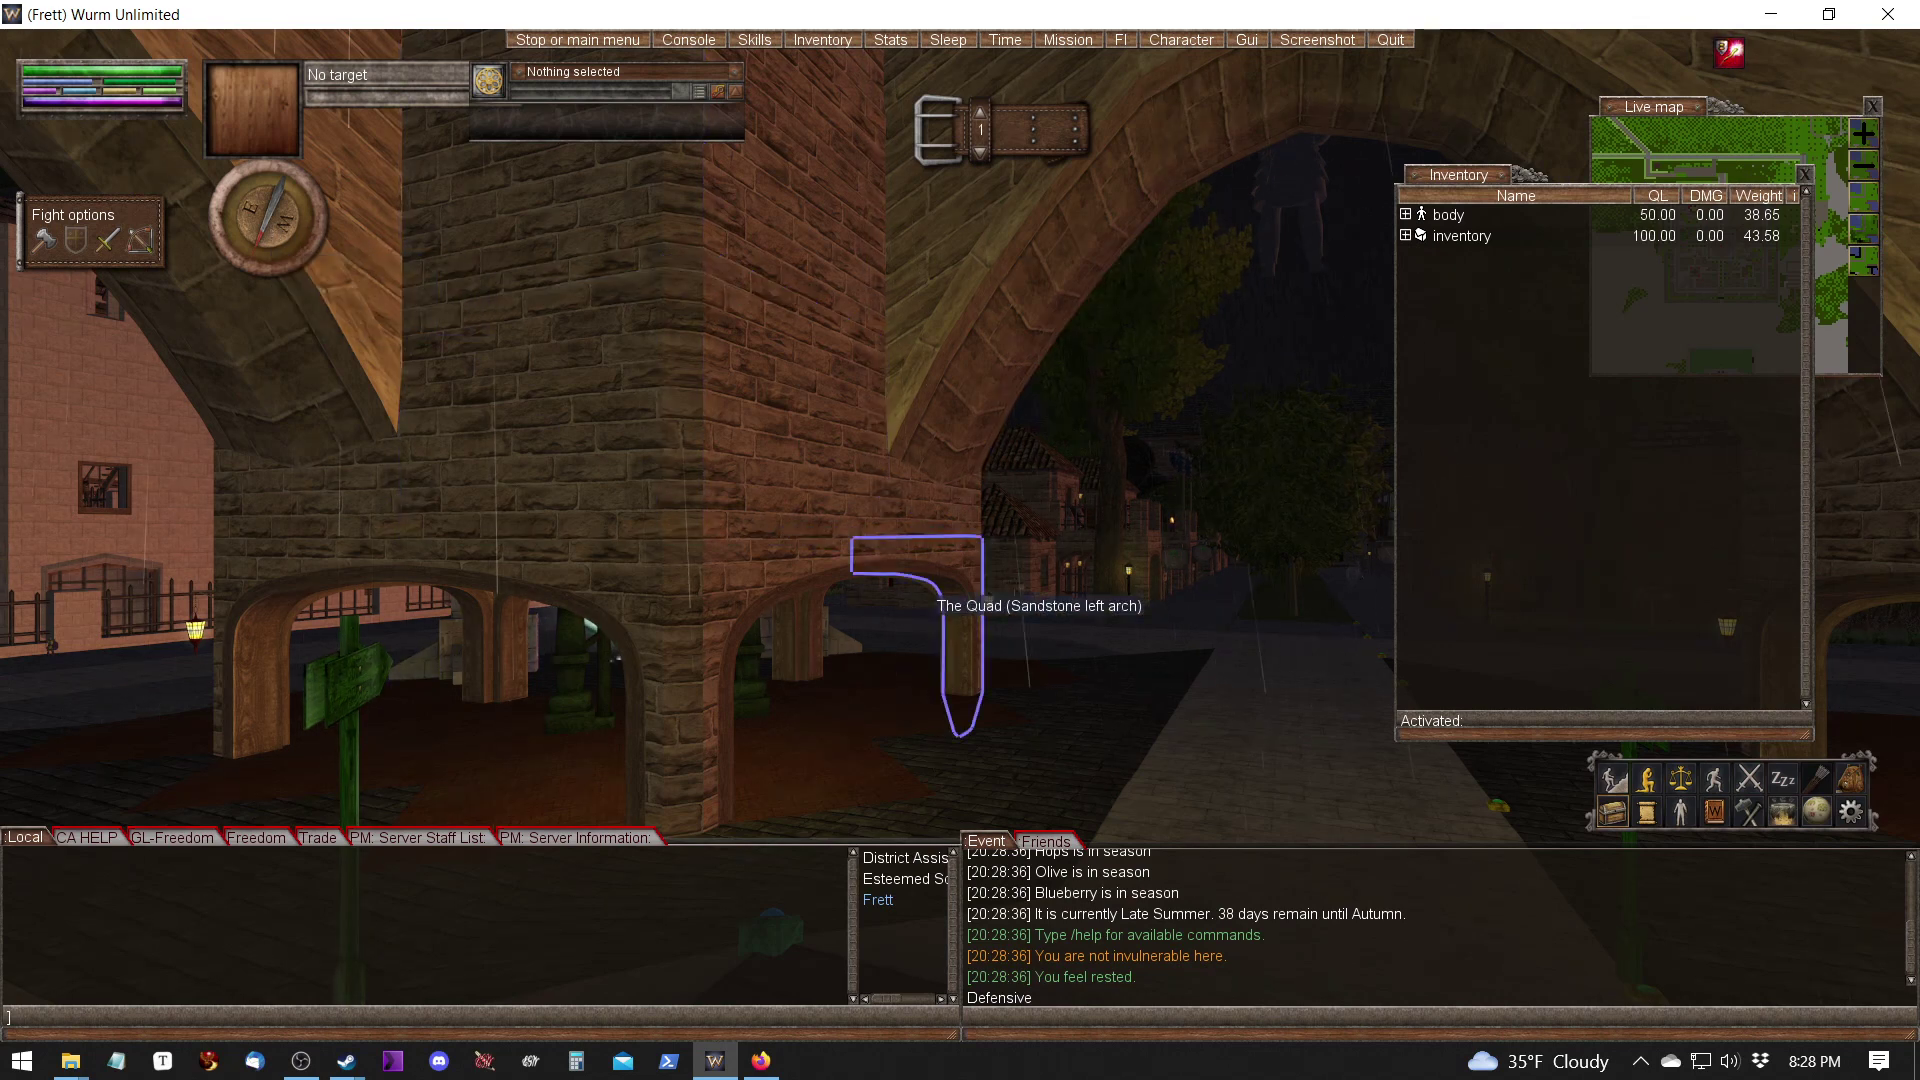
key(d)
key(d)
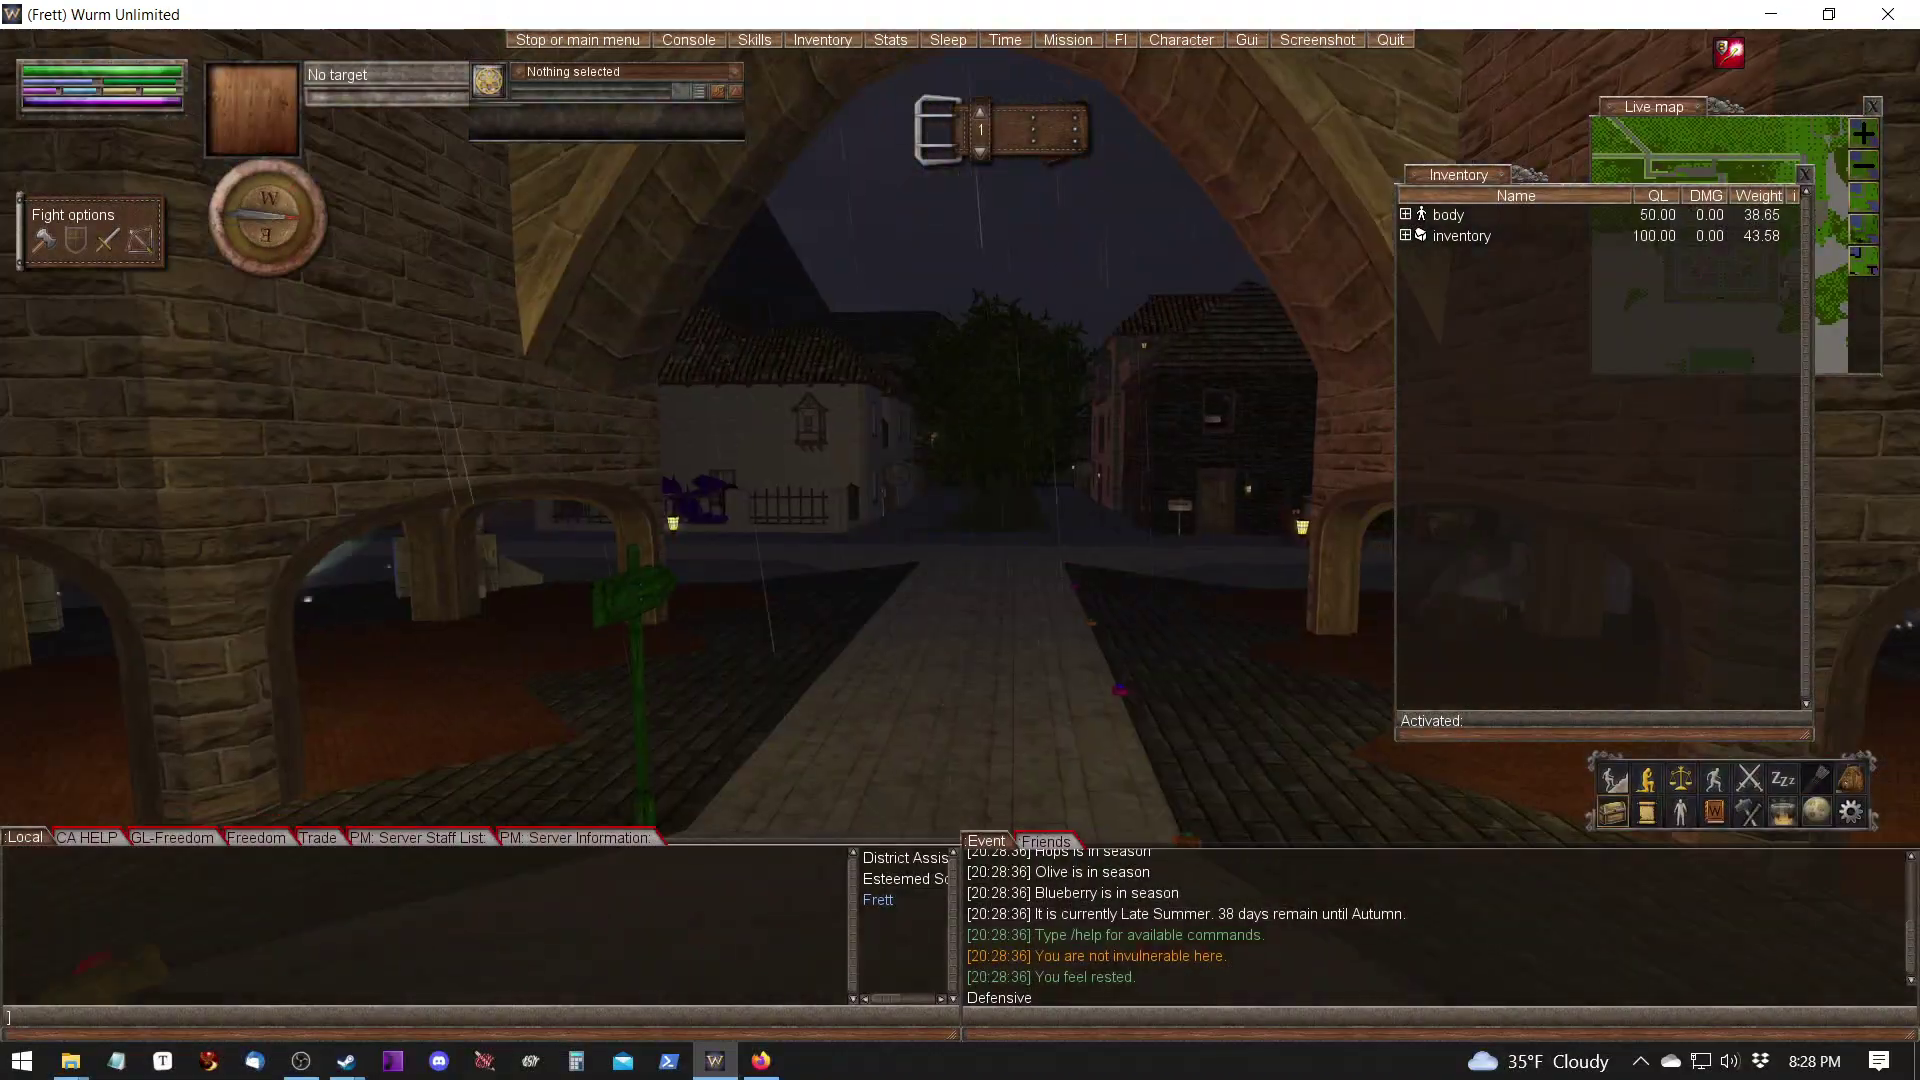
key(a)
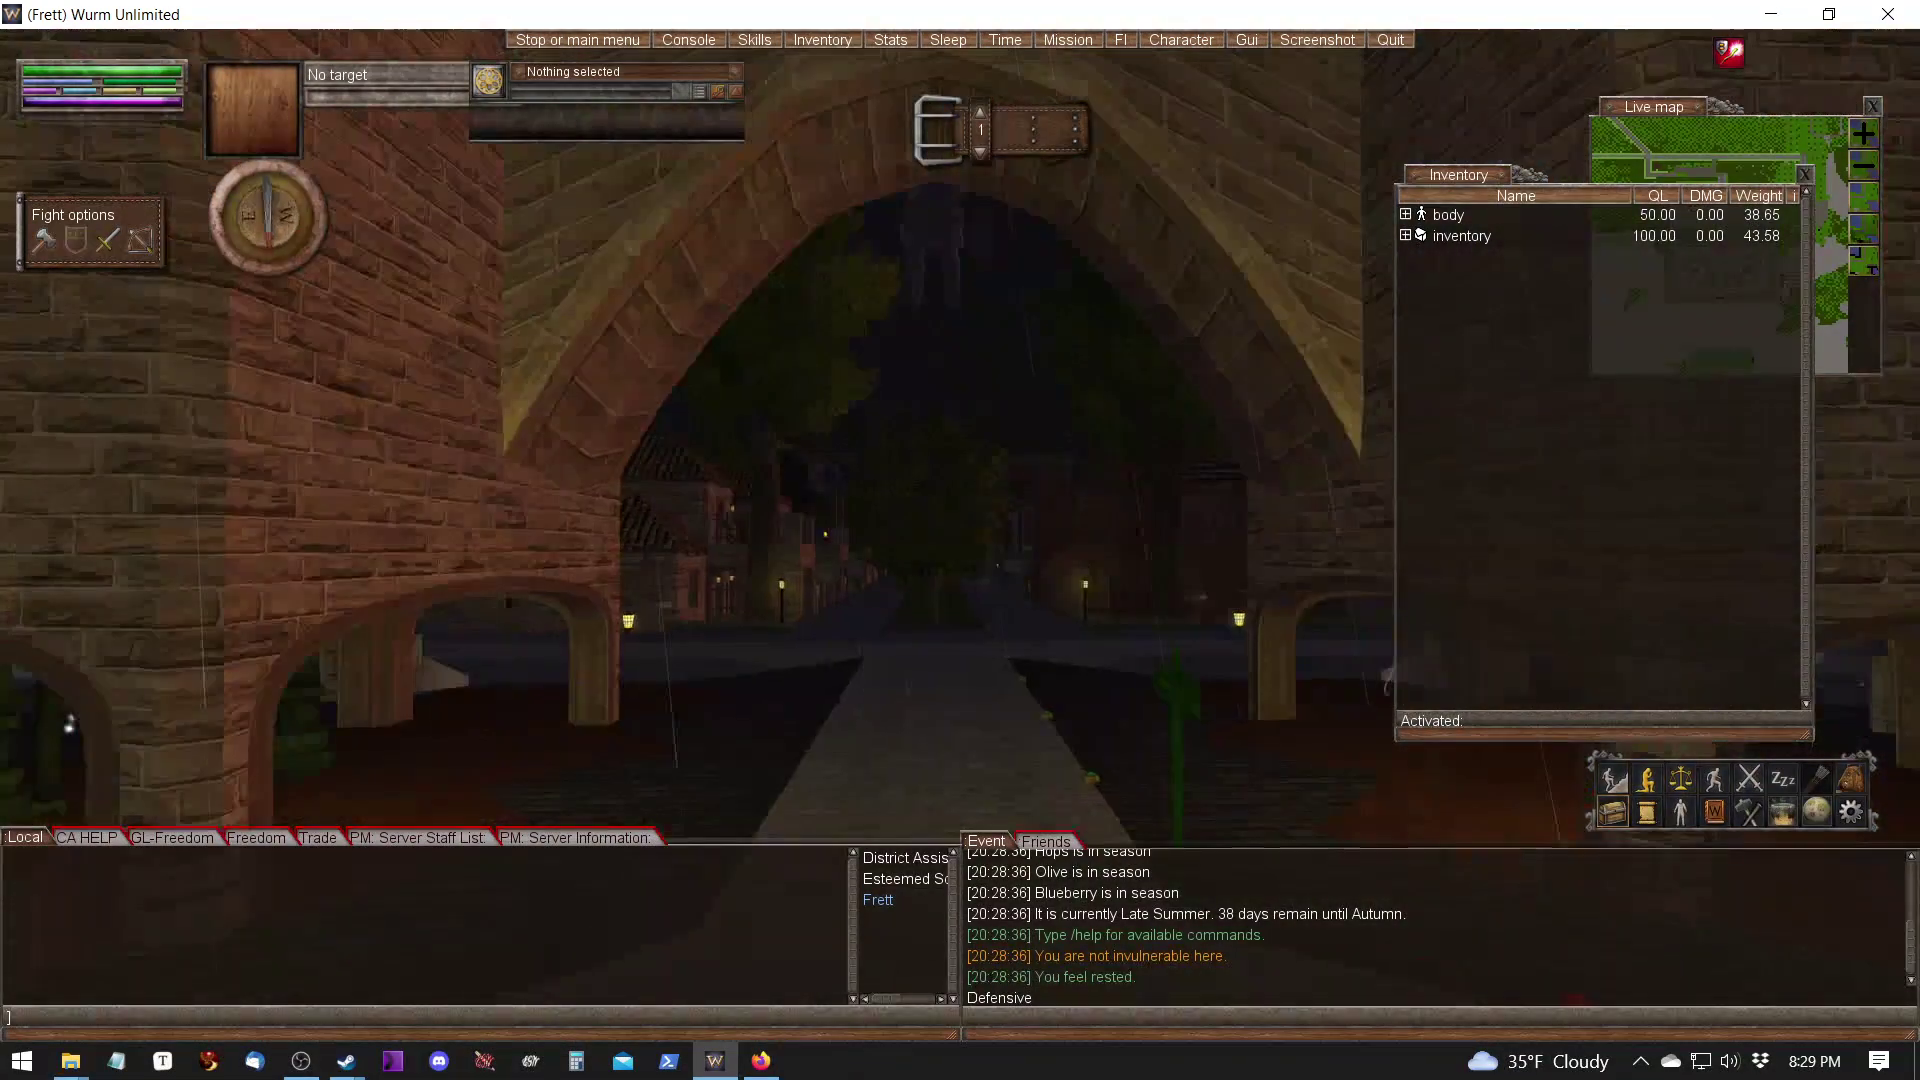
key(a)
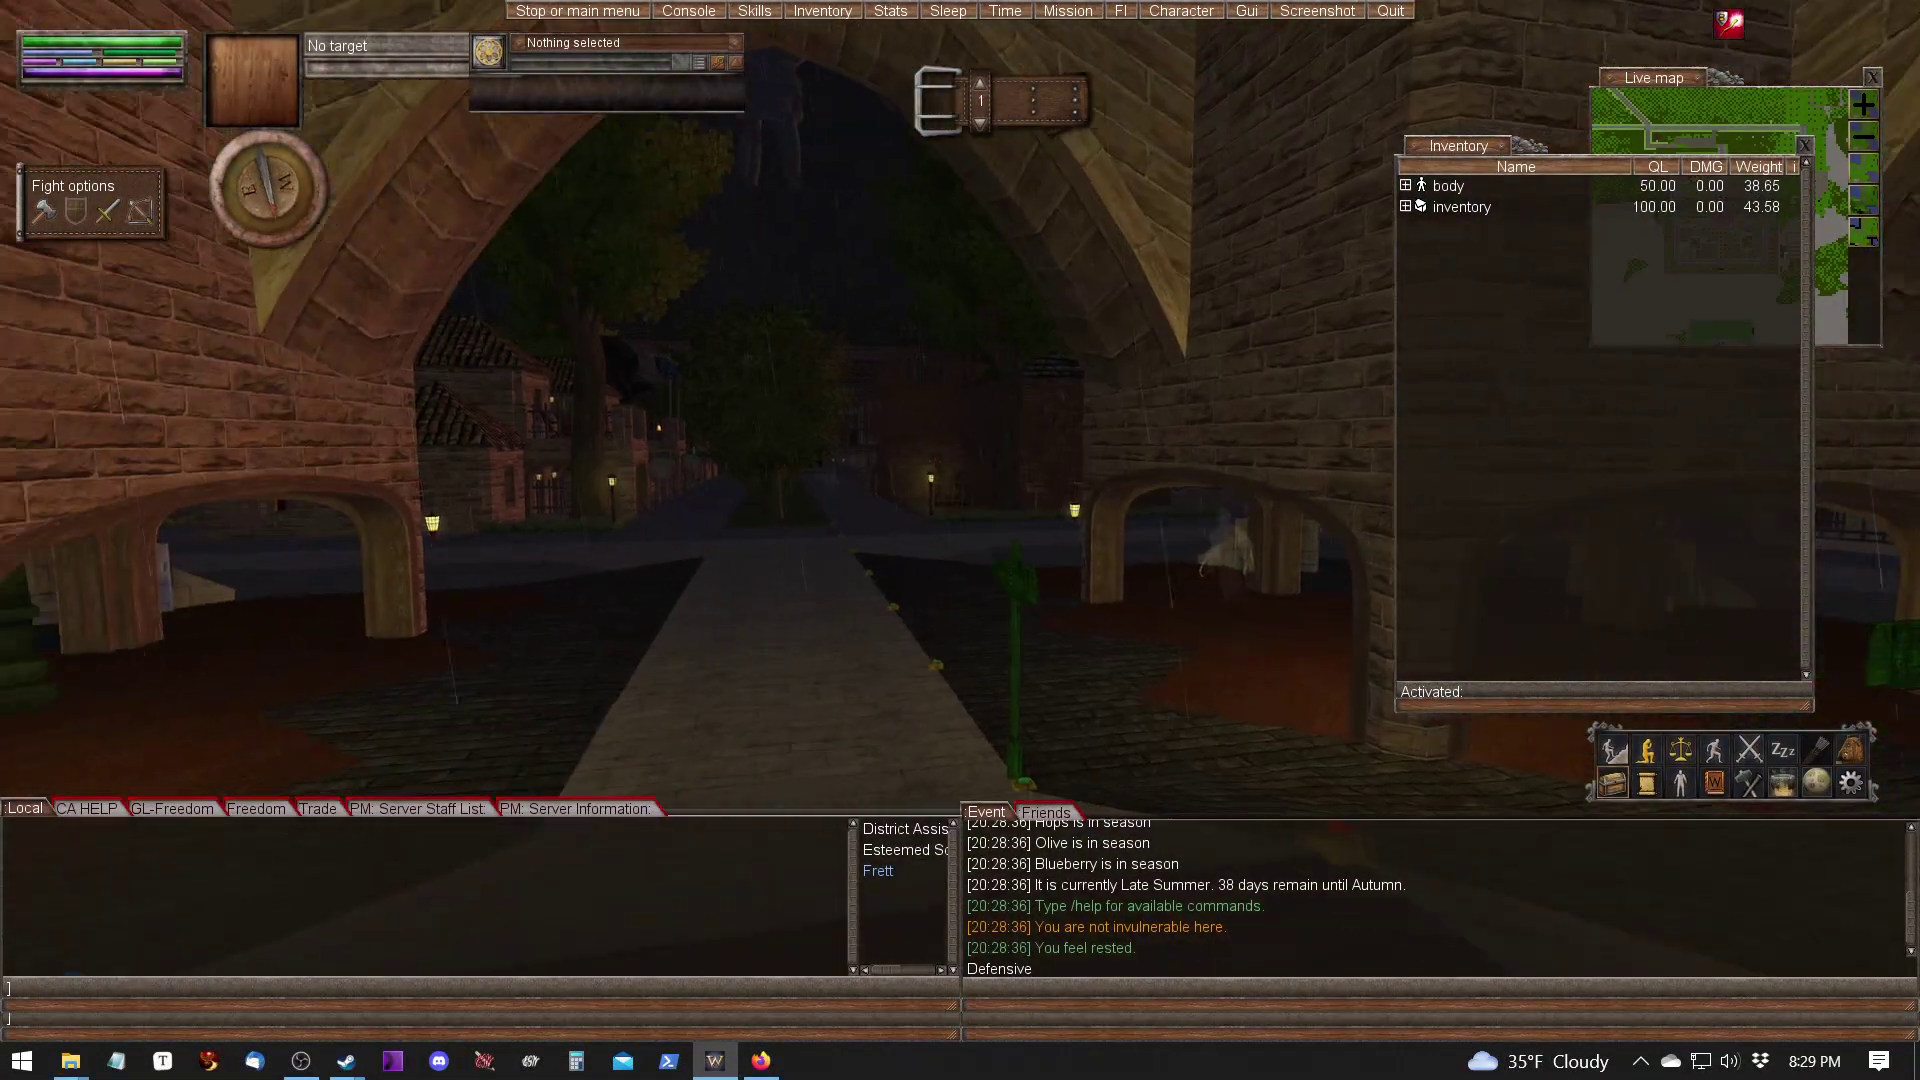
key(w)
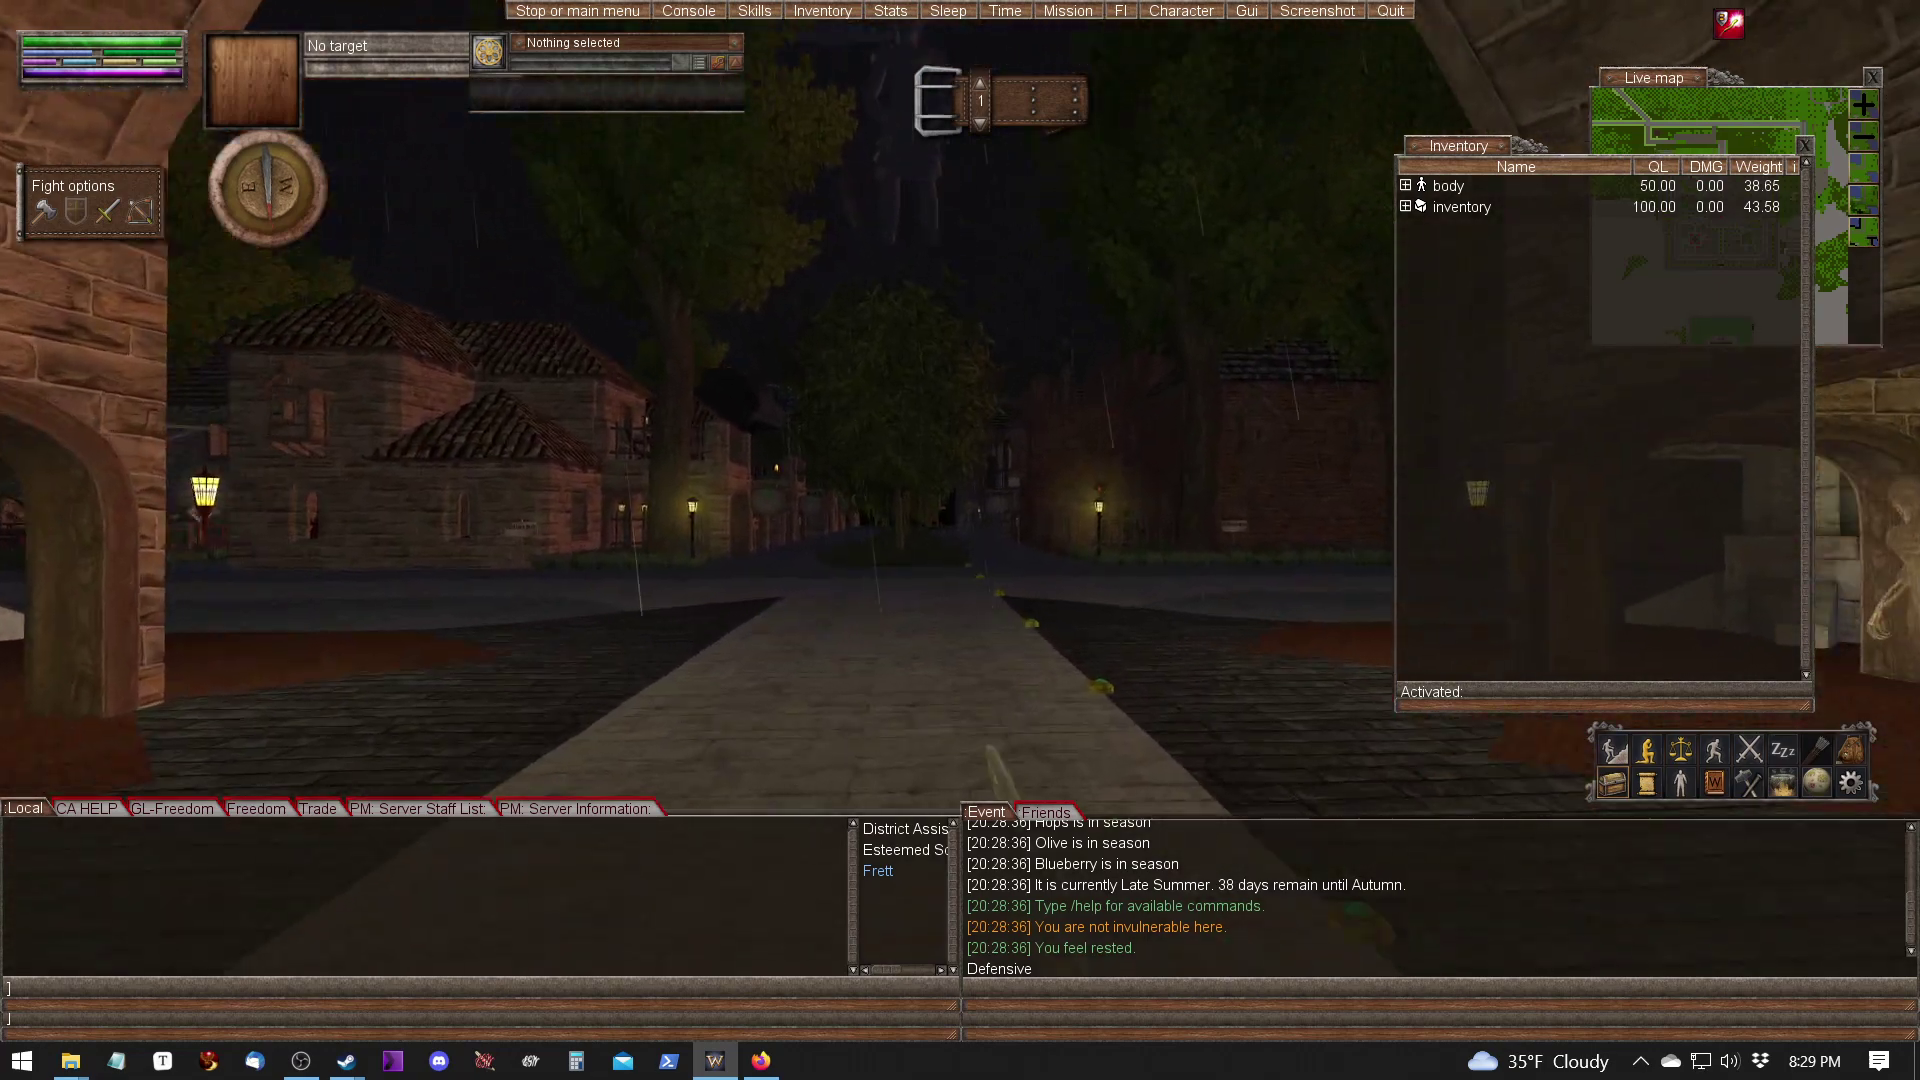
key(w)
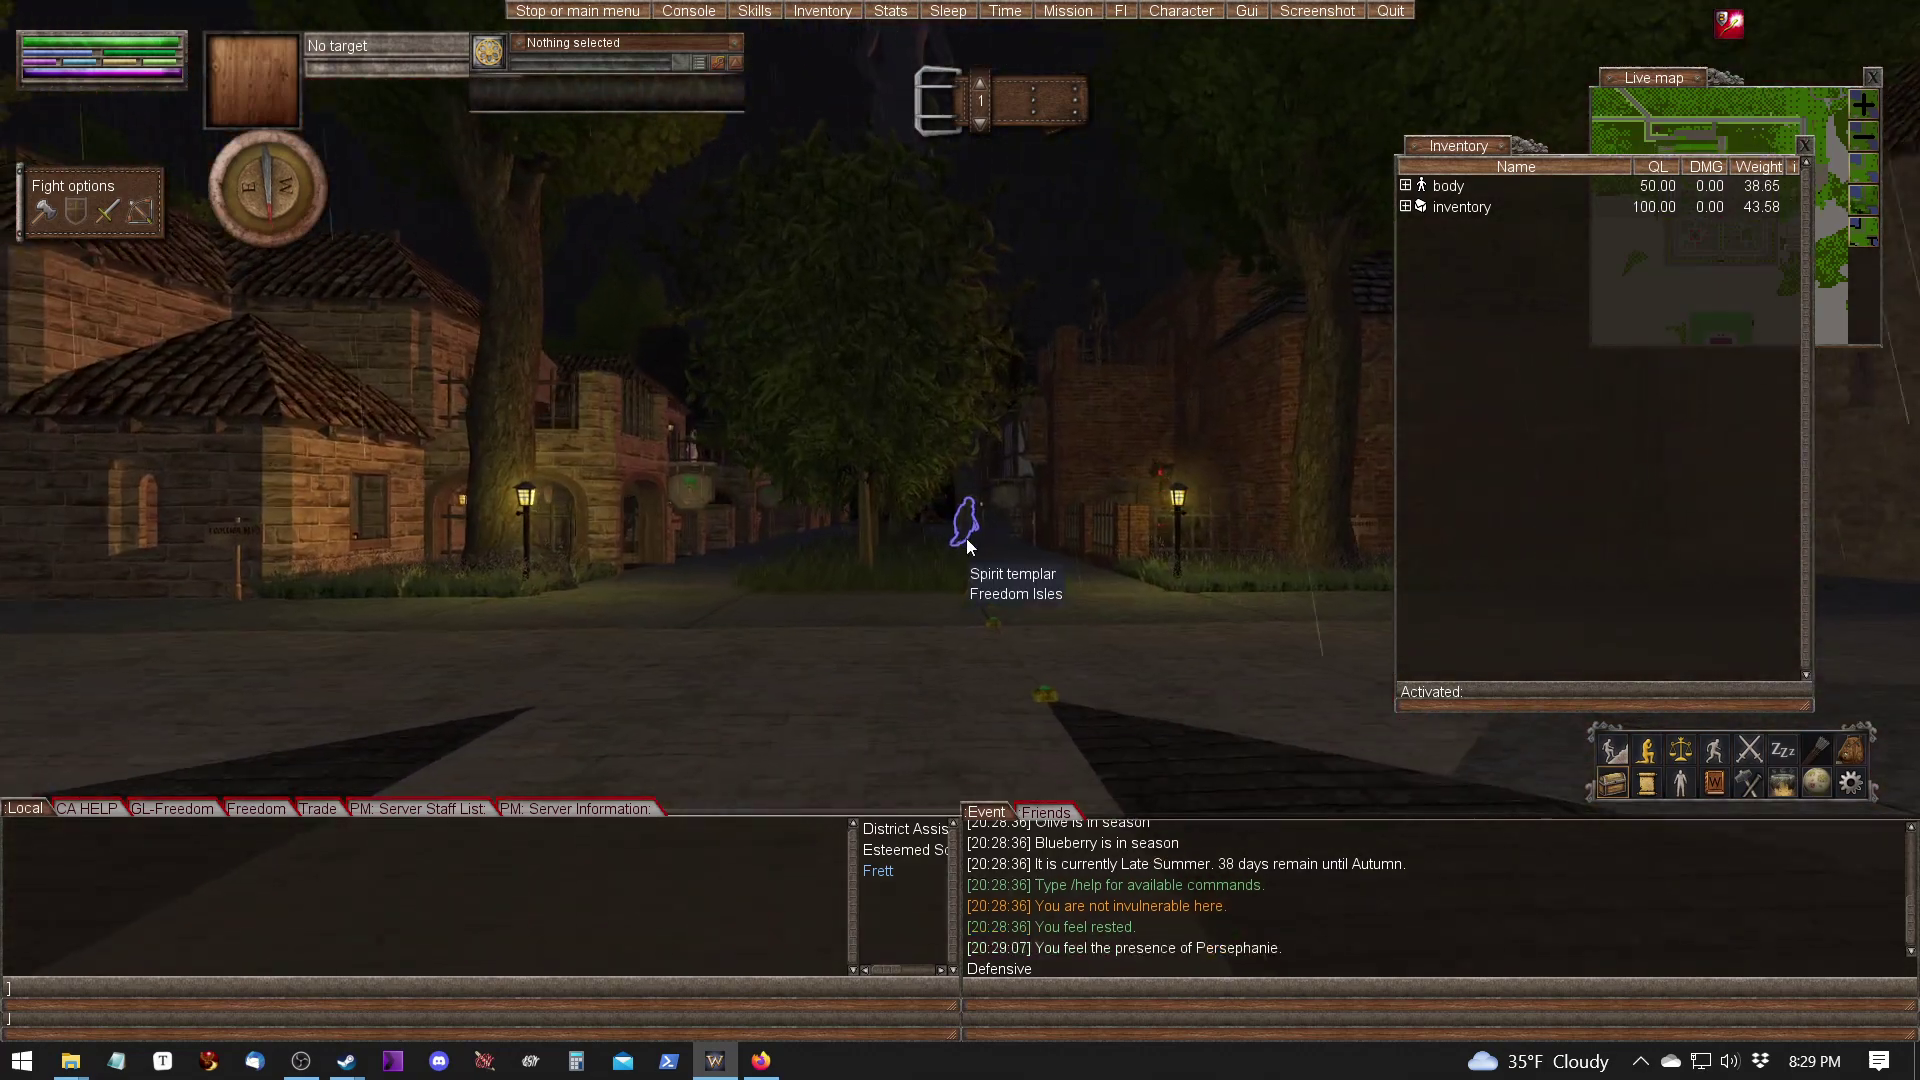
key(w)
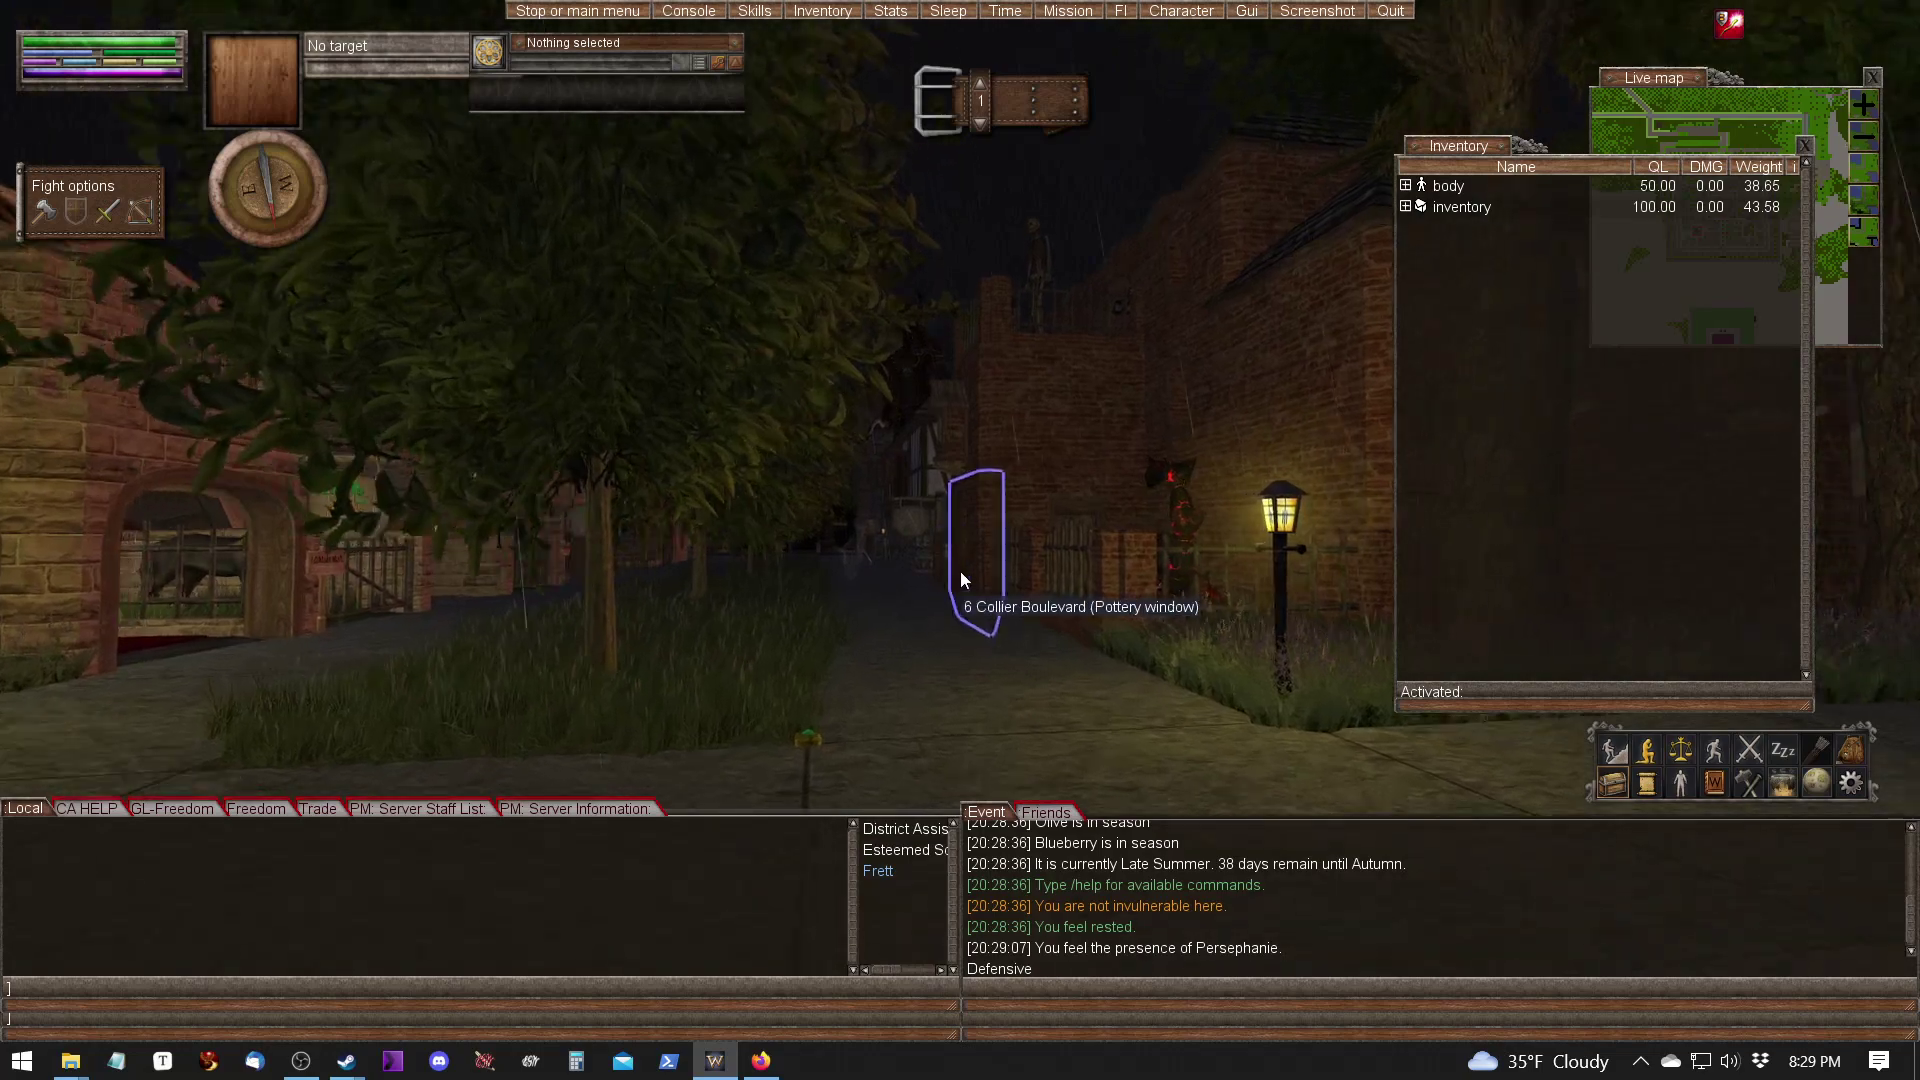
Close the inventory and walk up the alley, through the archway, down the stone tunnel into the cave.
click(1805, 146)
key(w)
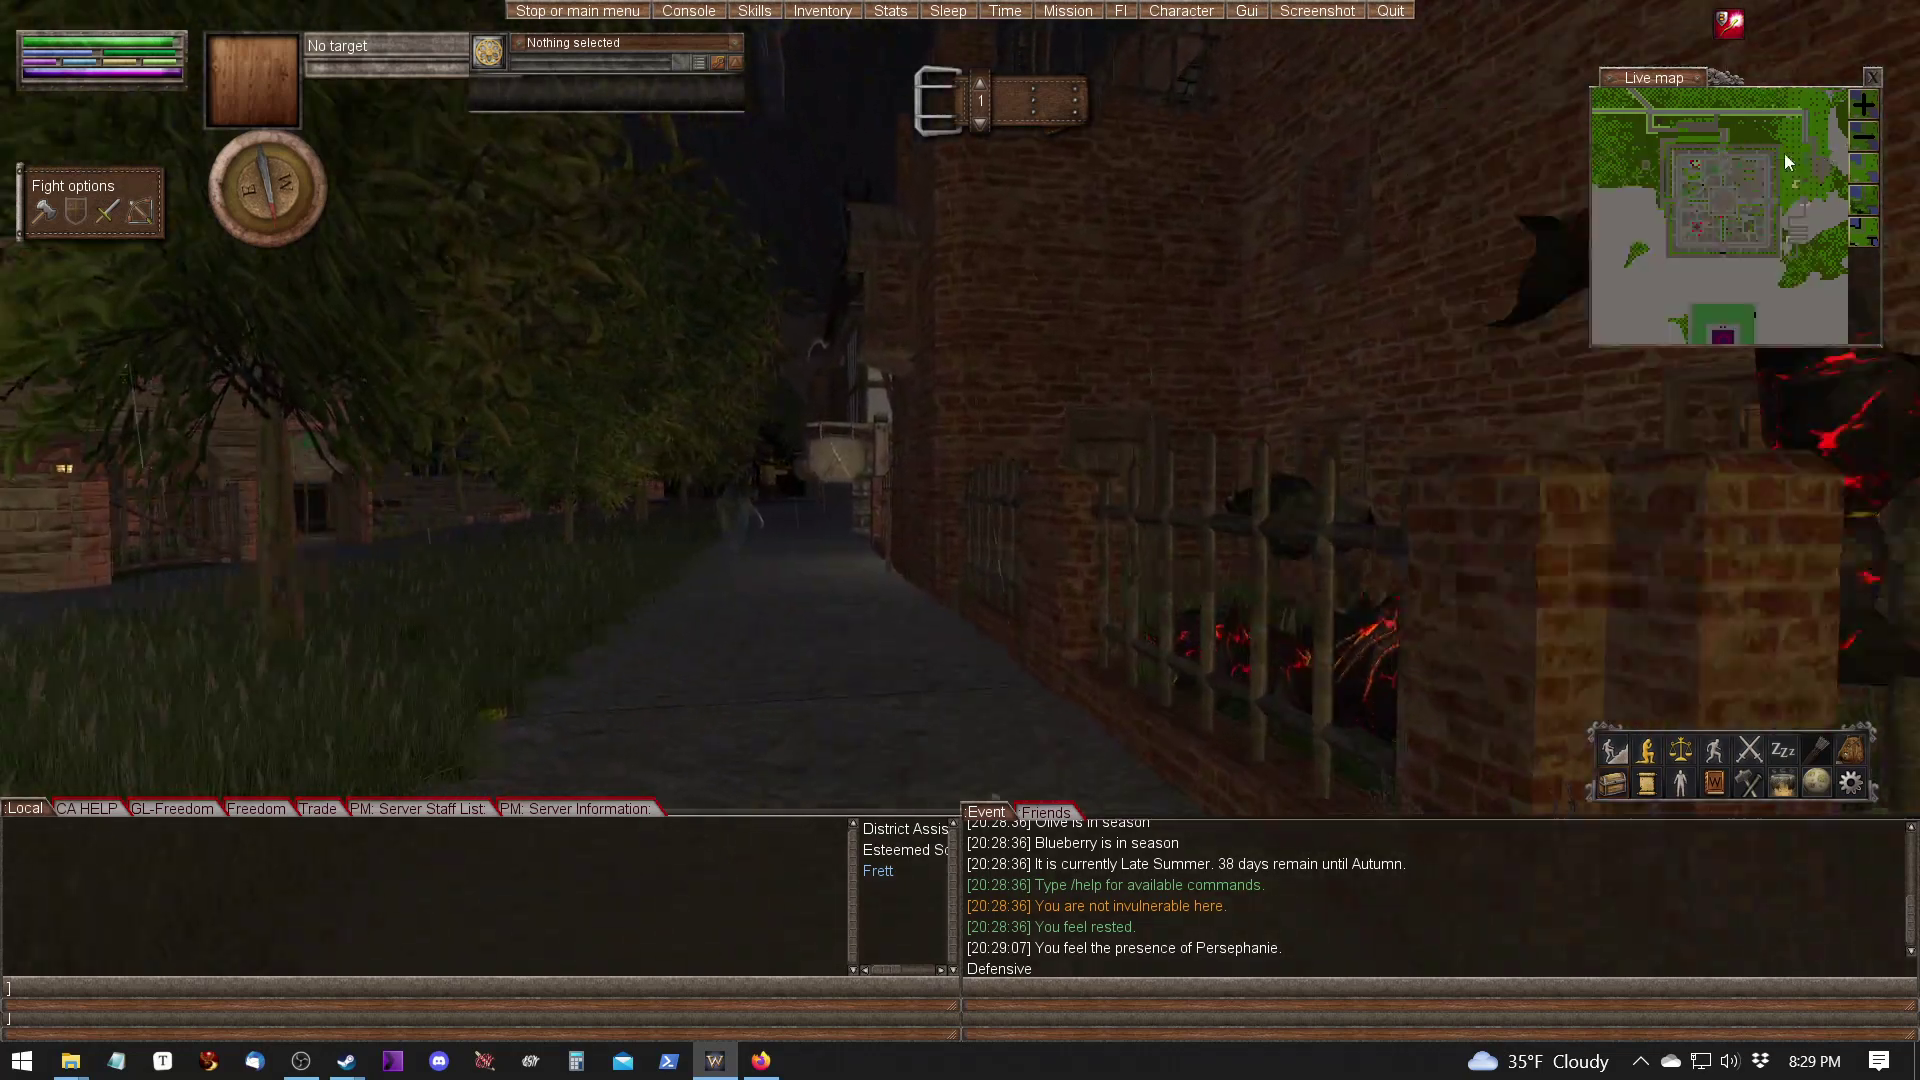
key(w)
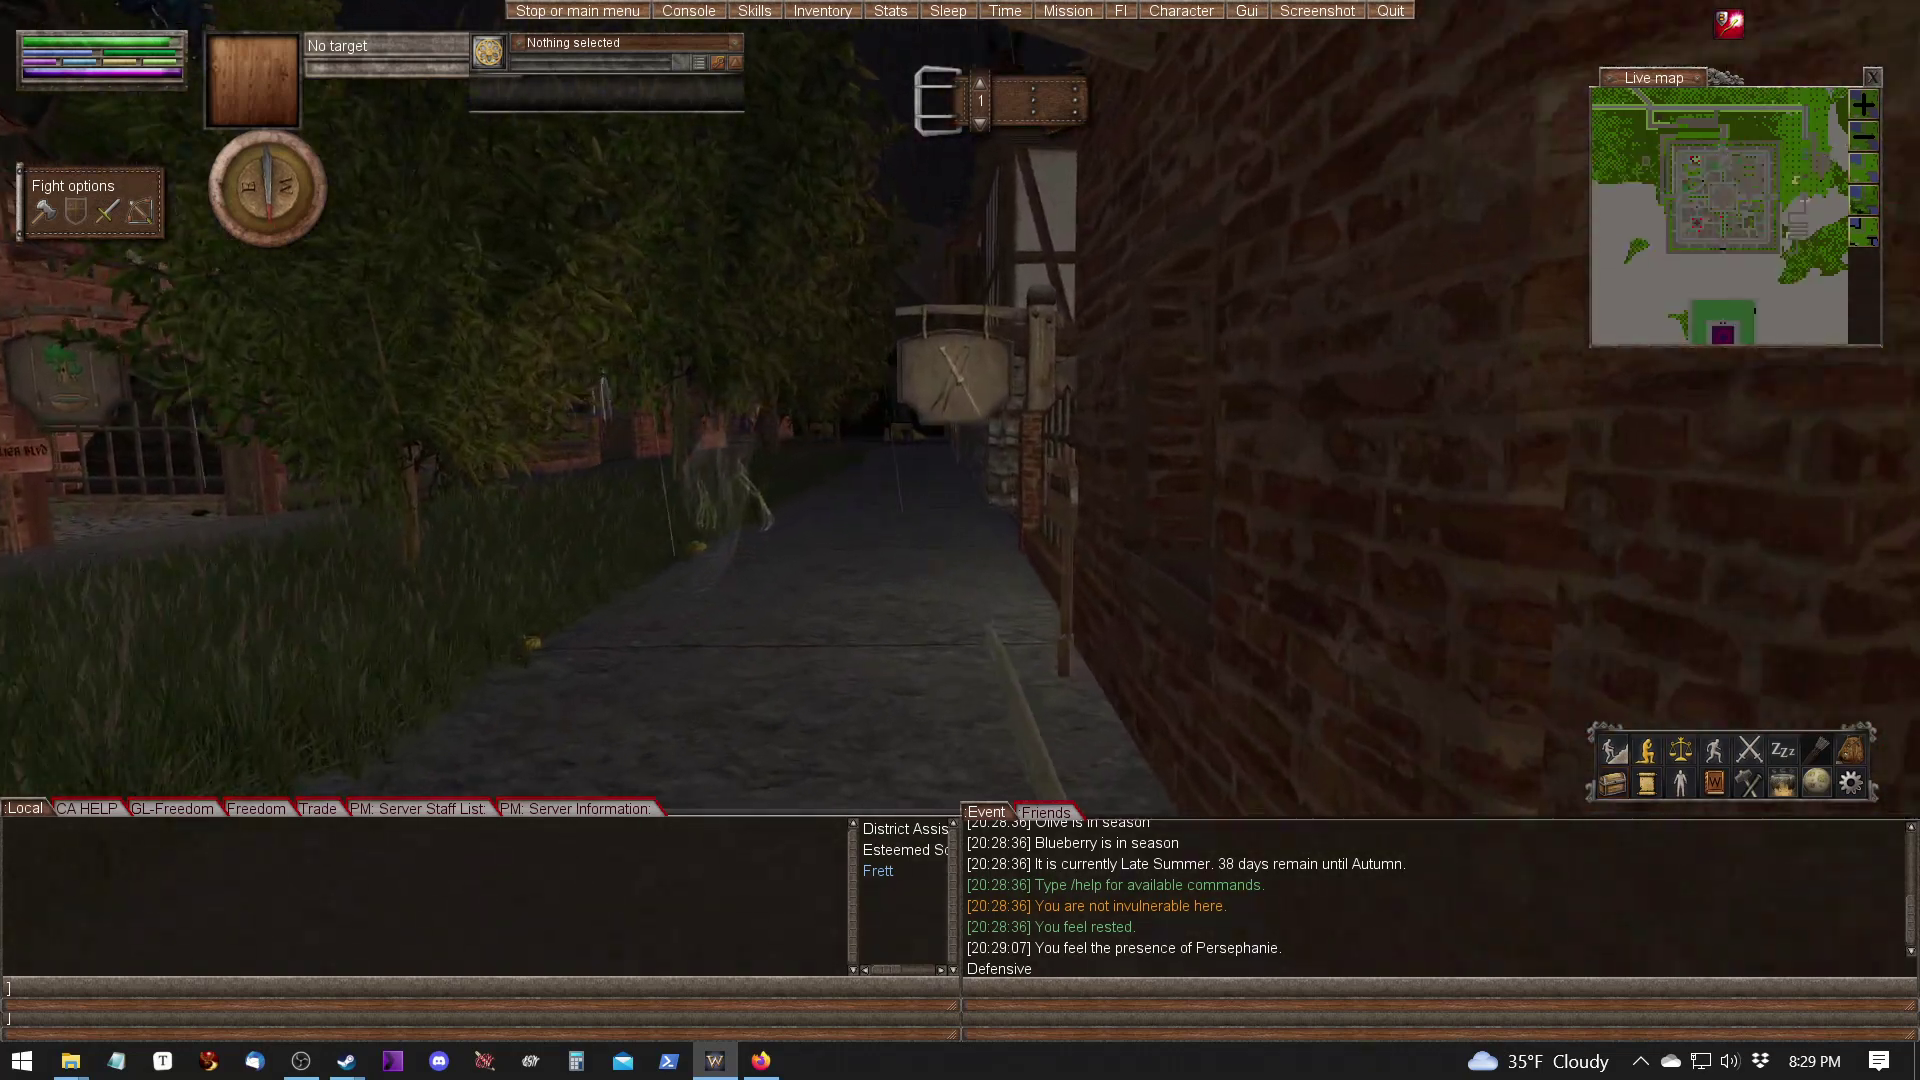
key(w)
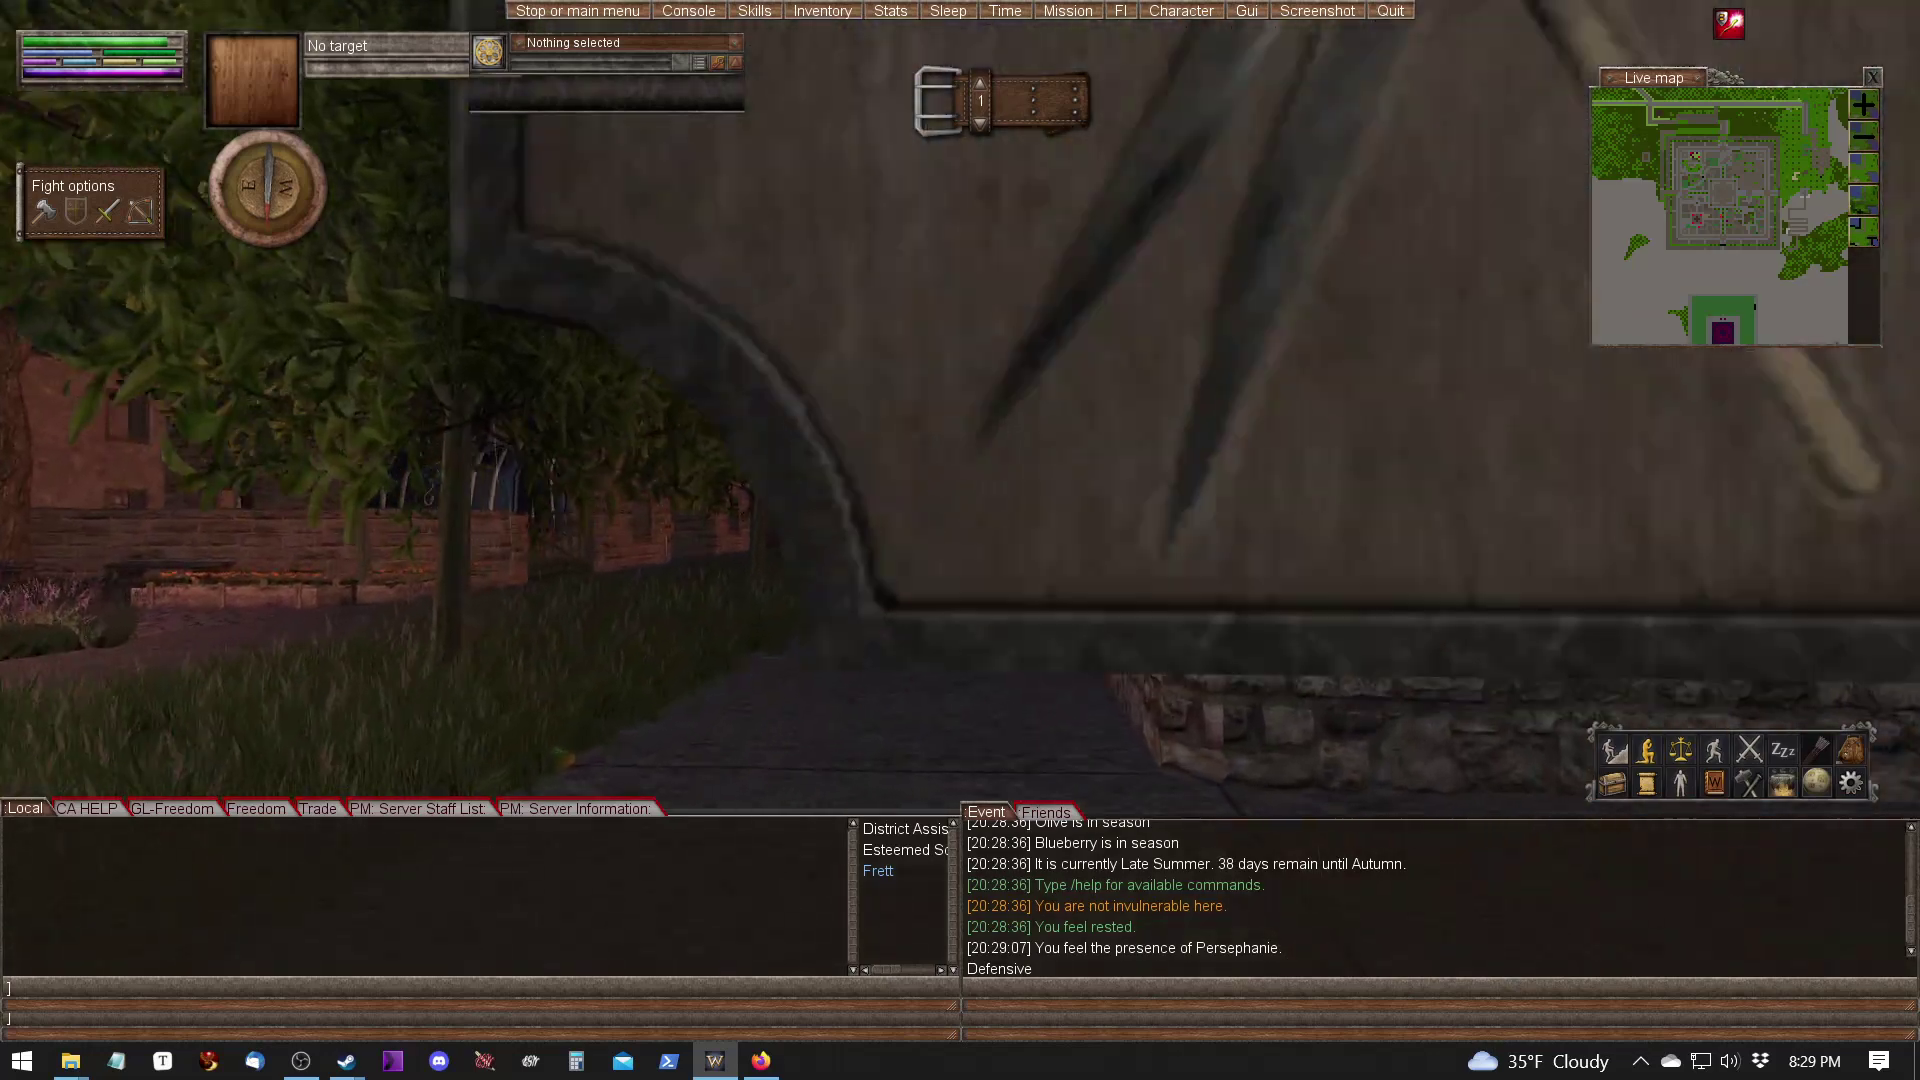
key(w)
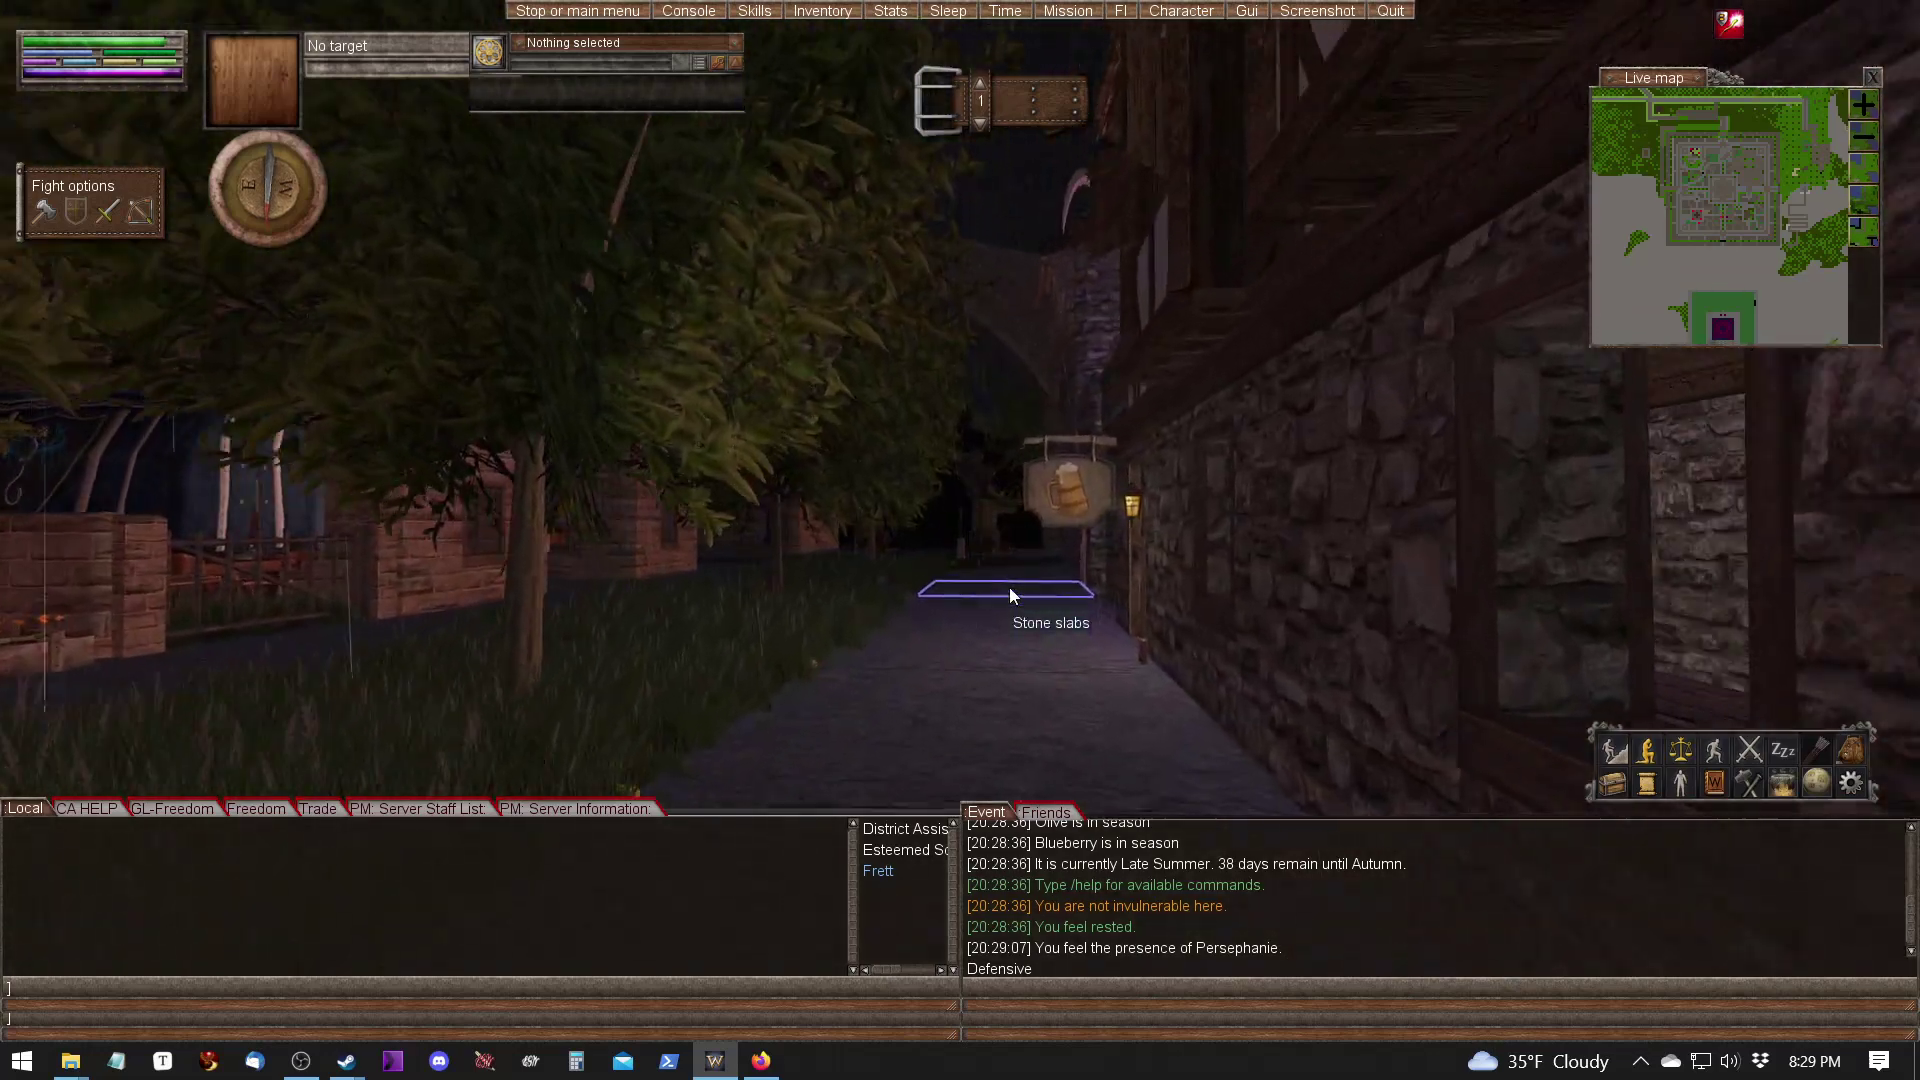
key(w)
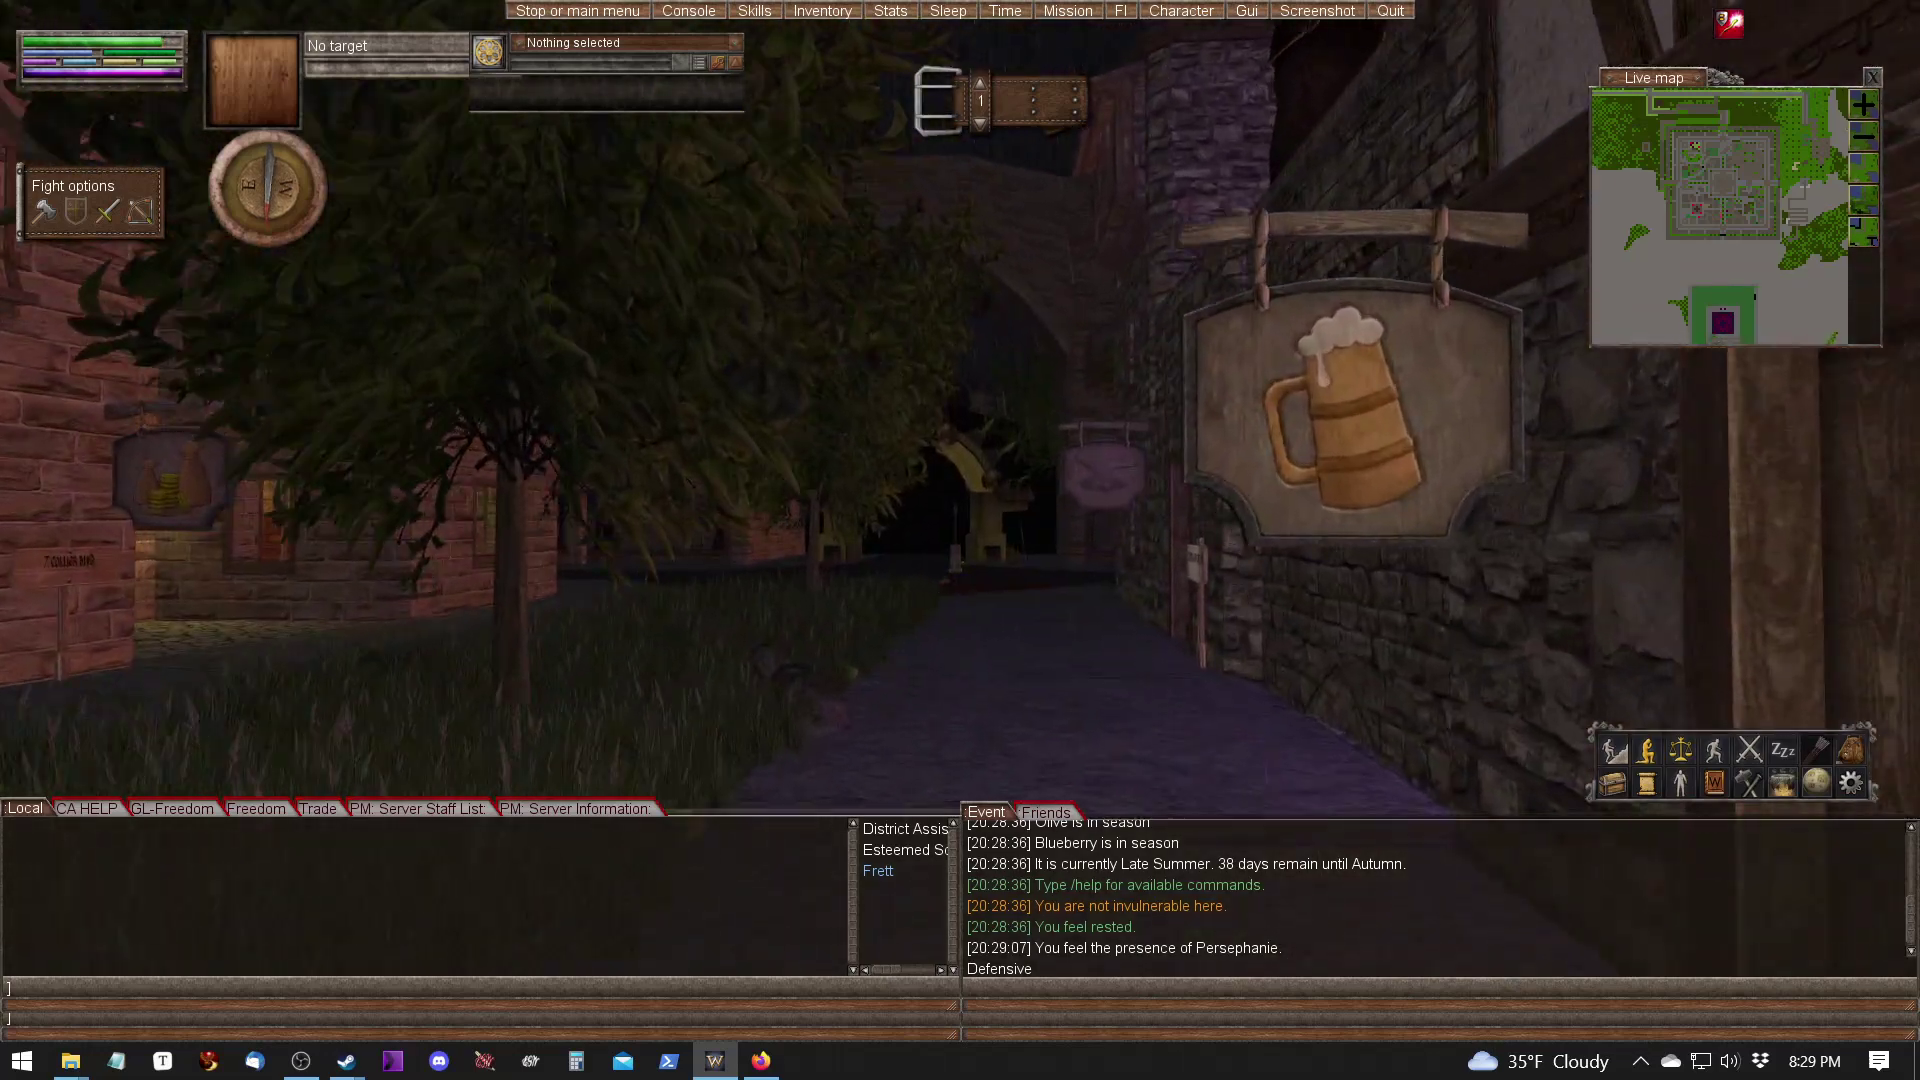
key(w)
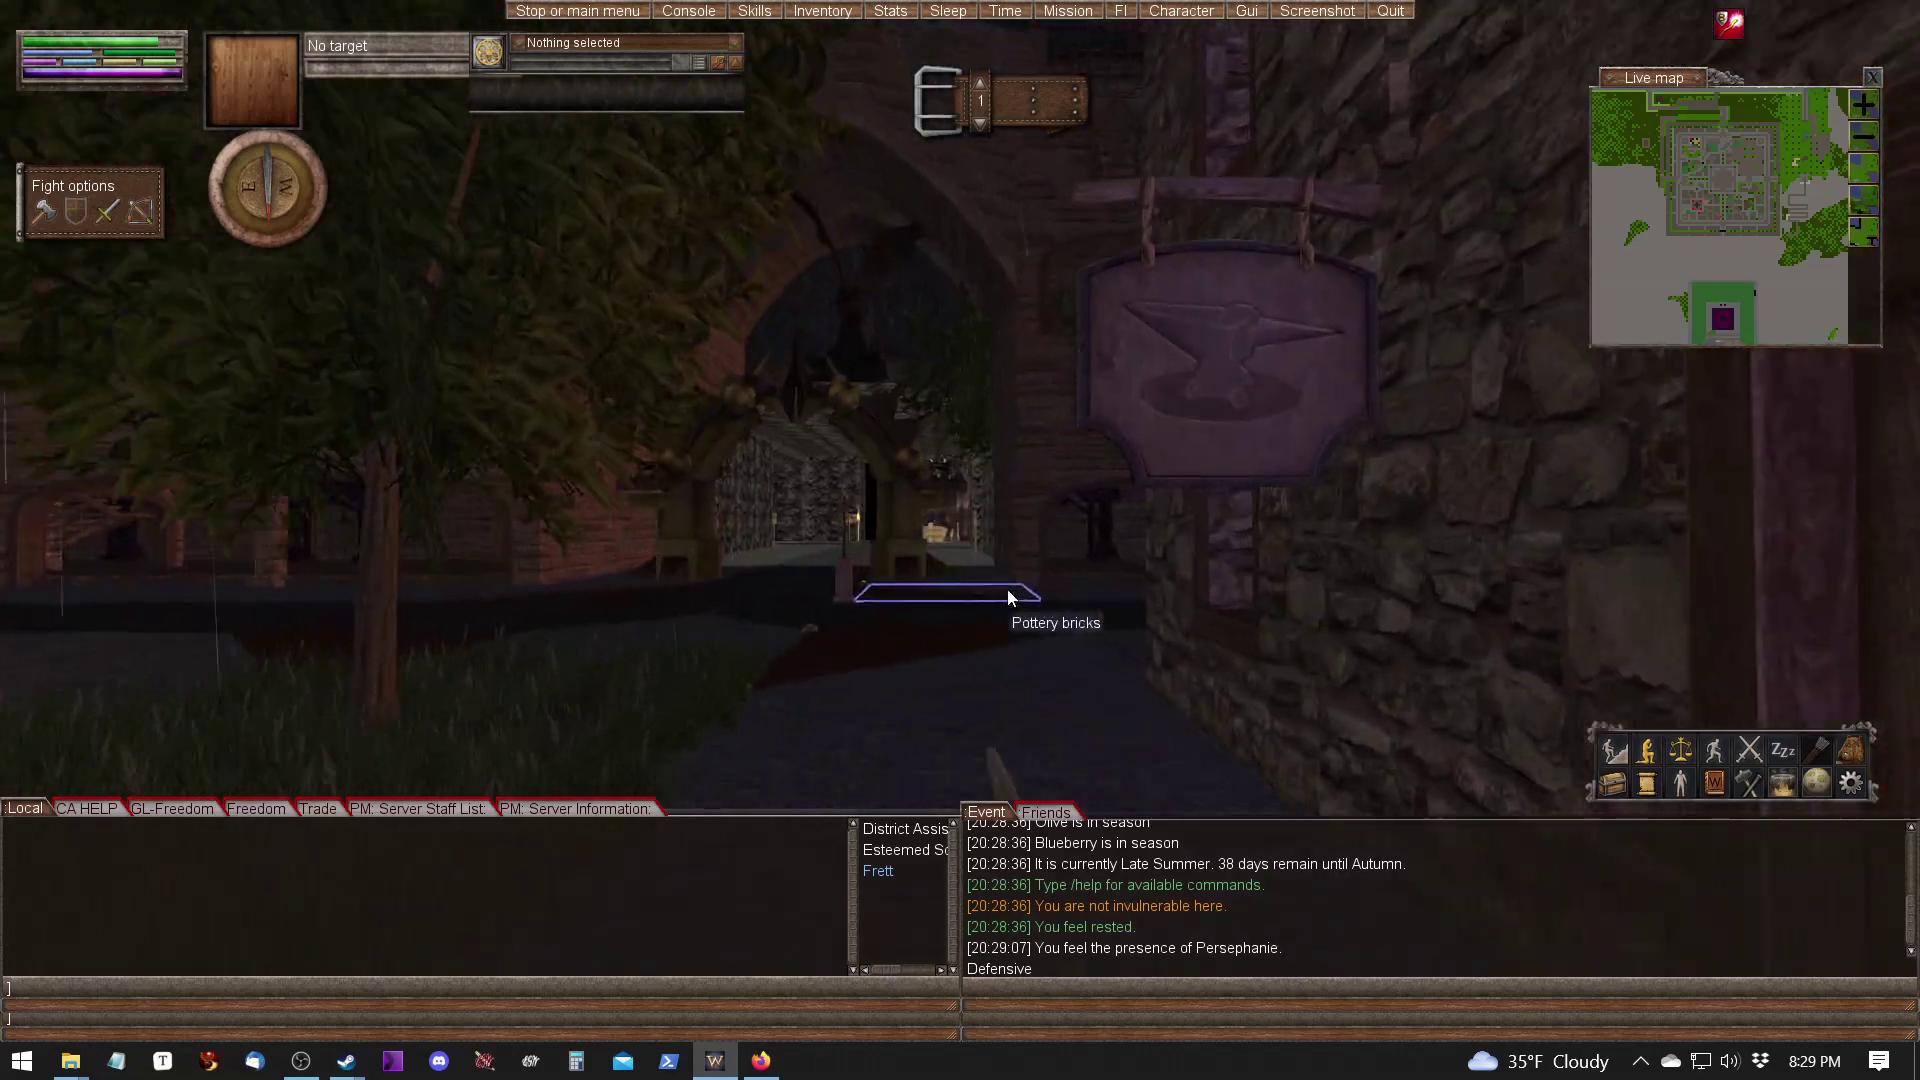
key(w)
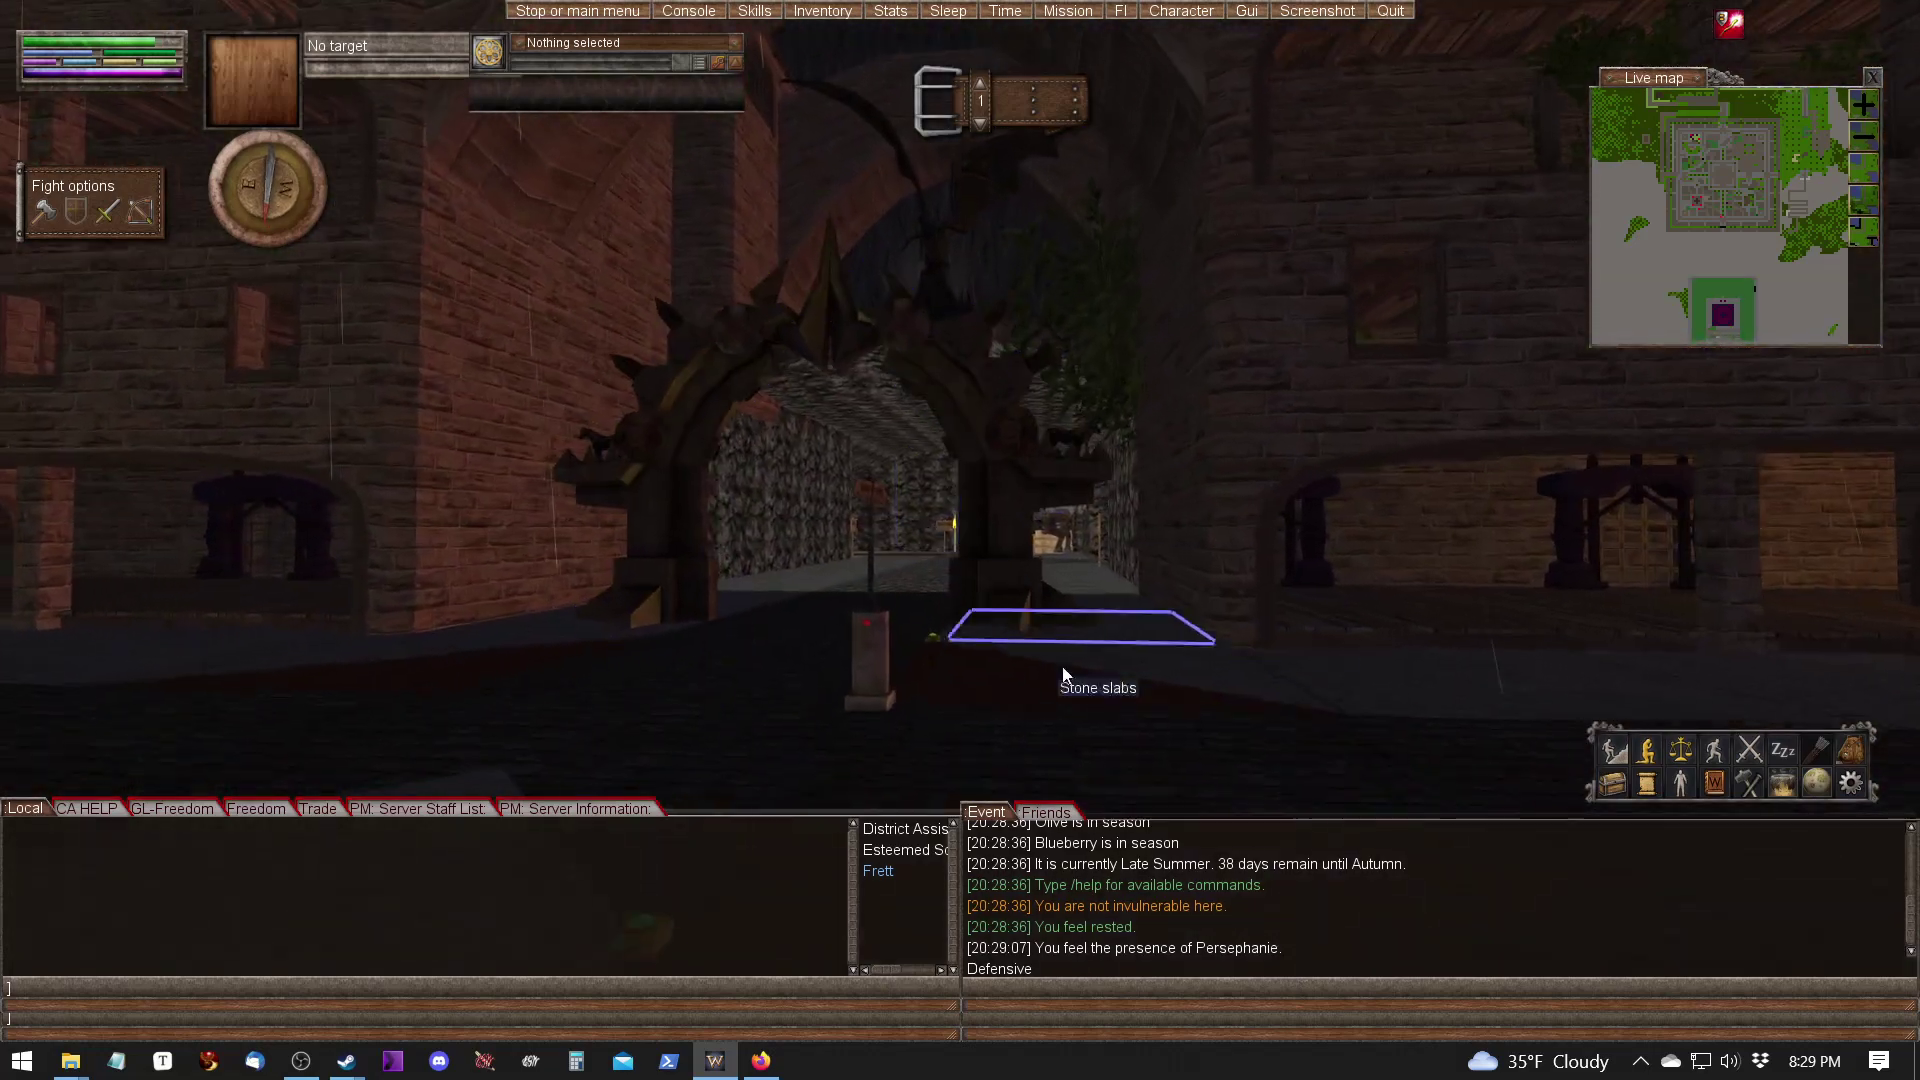
key(w)
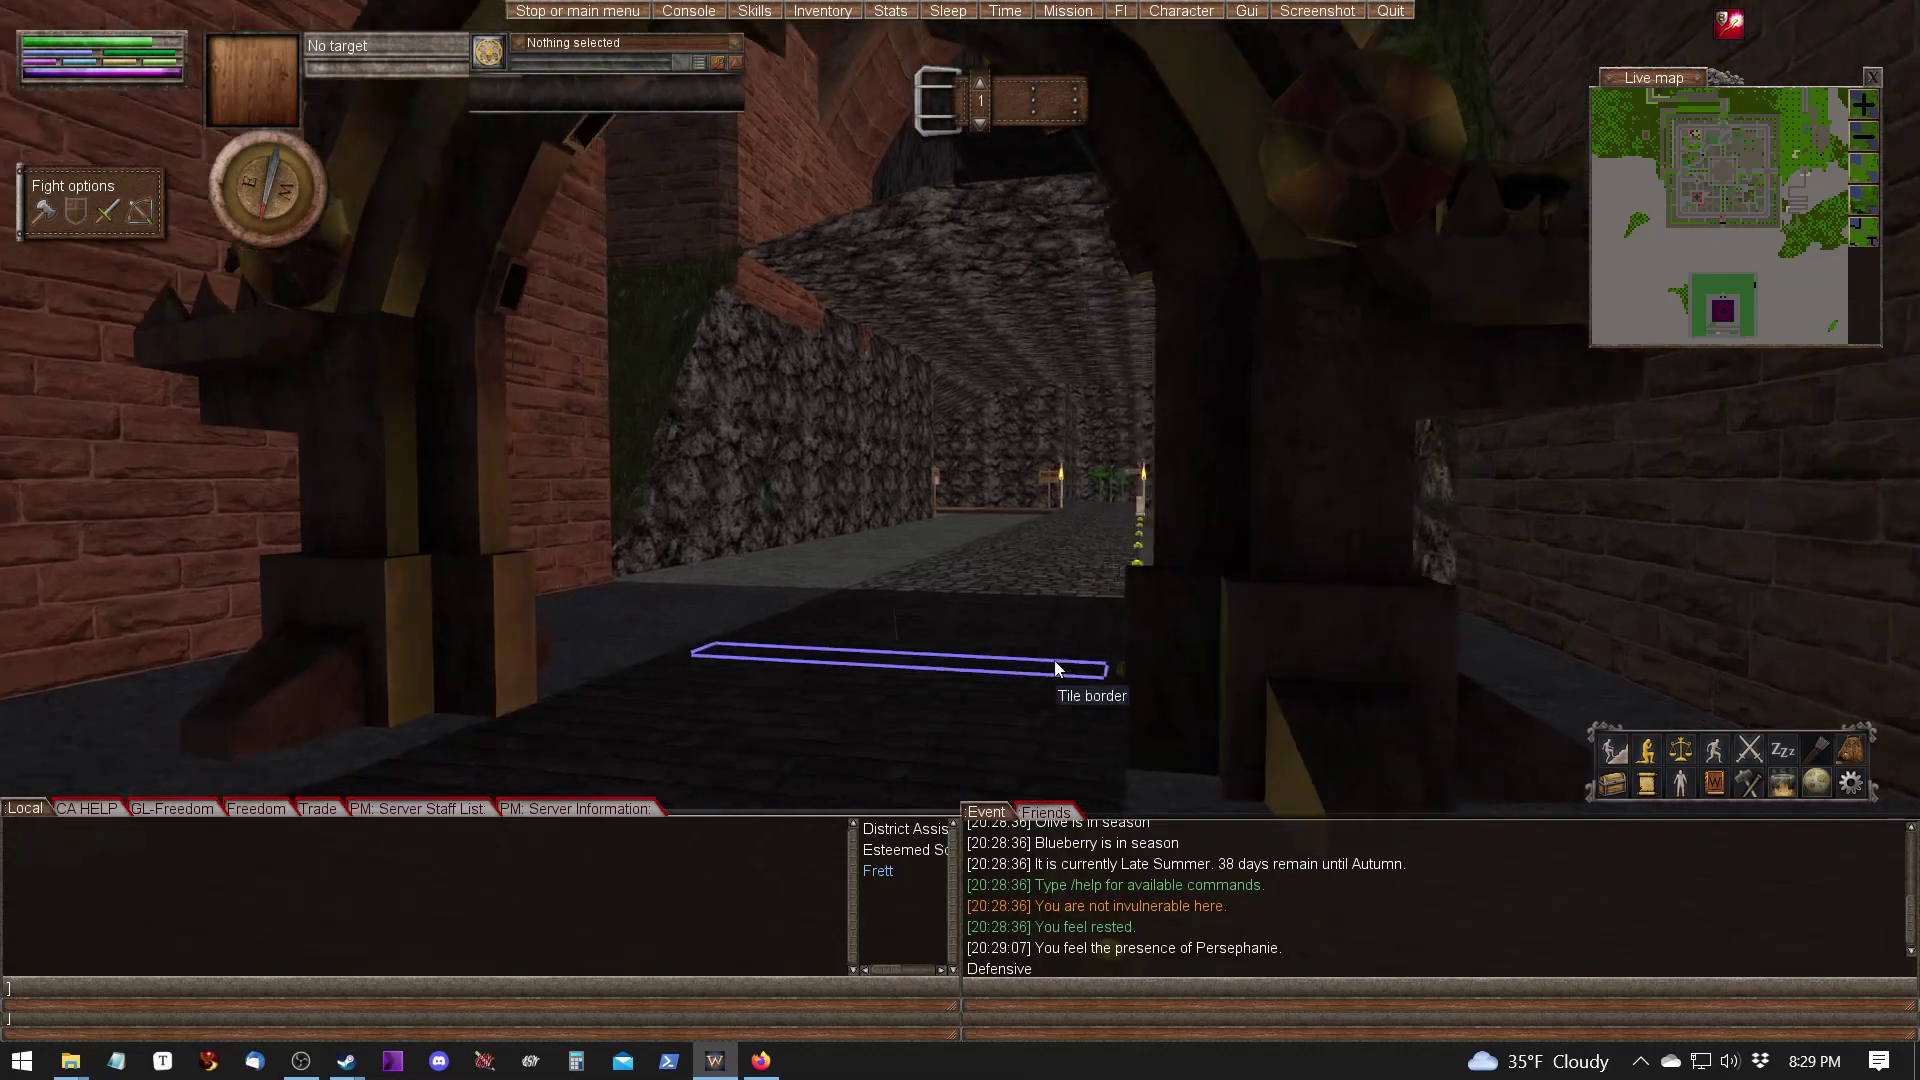
key(w)
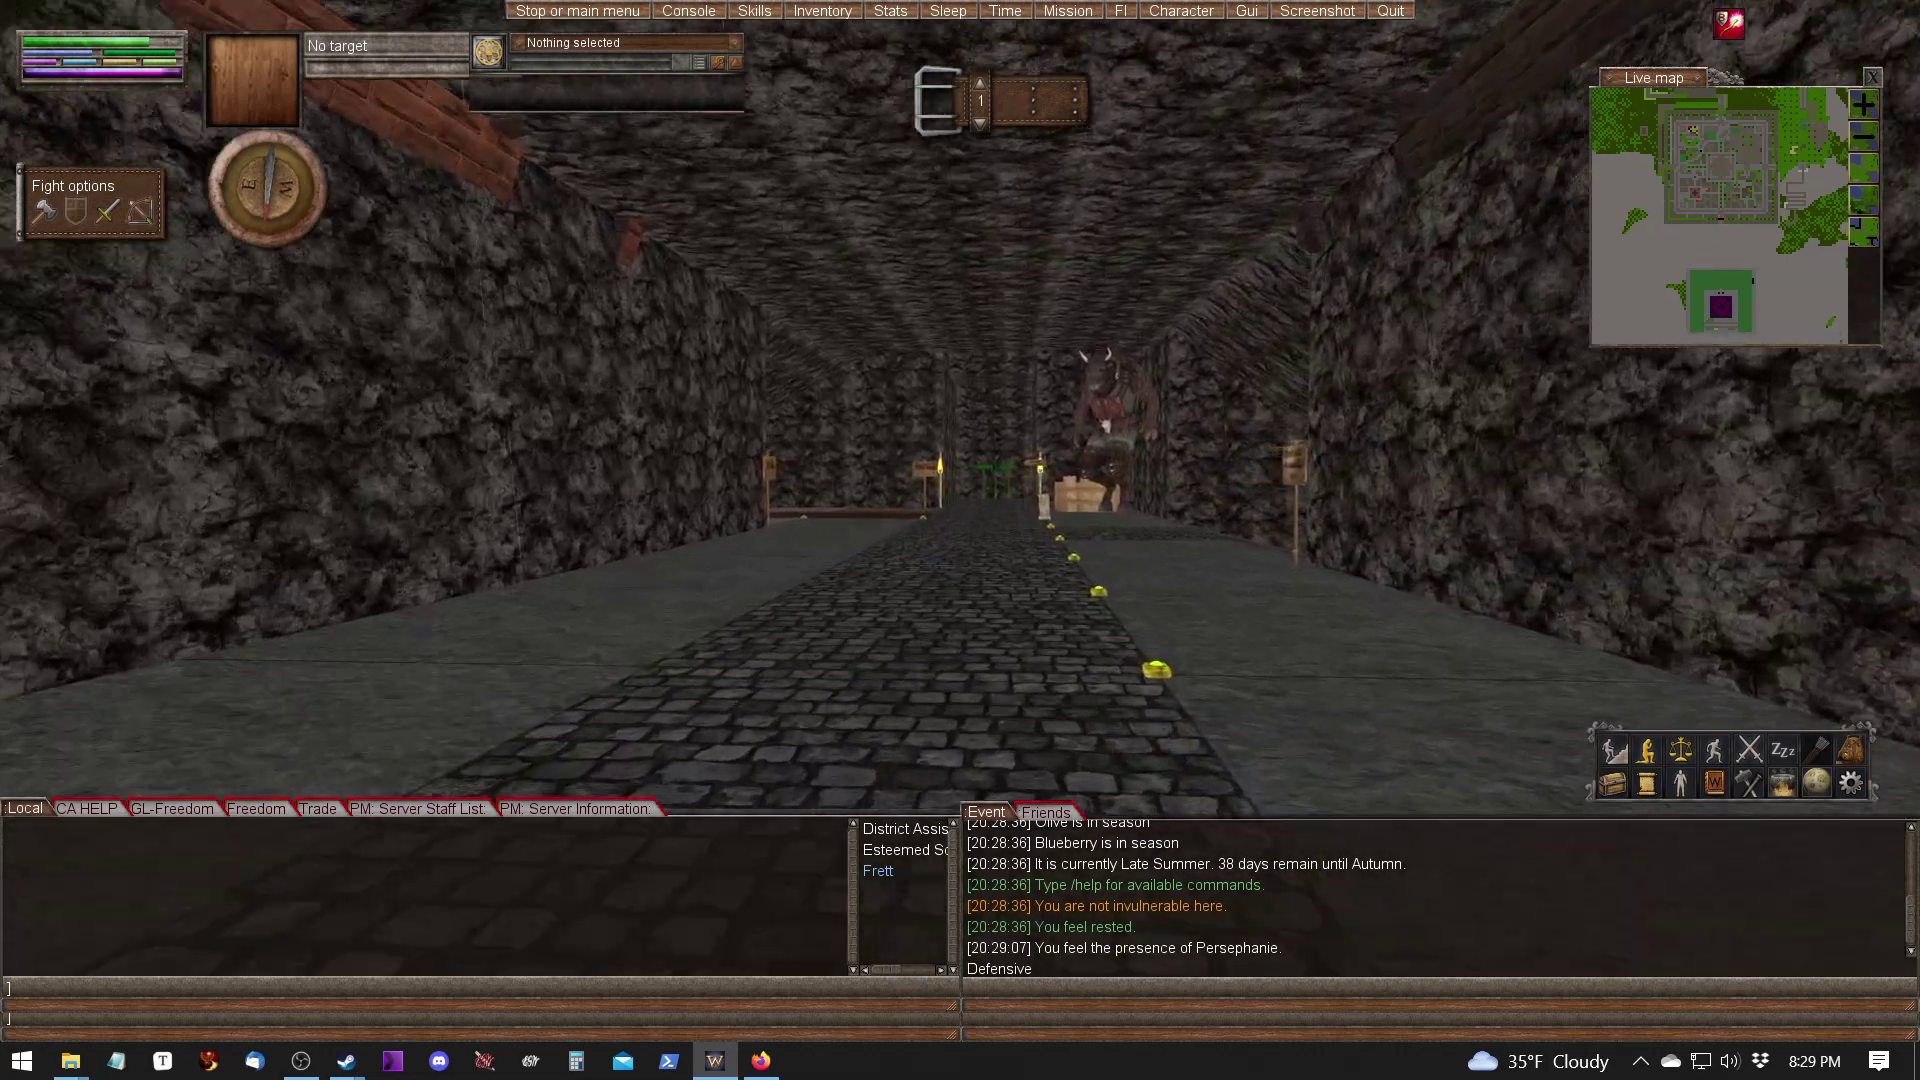
Quit Wurm Unlimited and bring Firefox back to the front.
key(w)
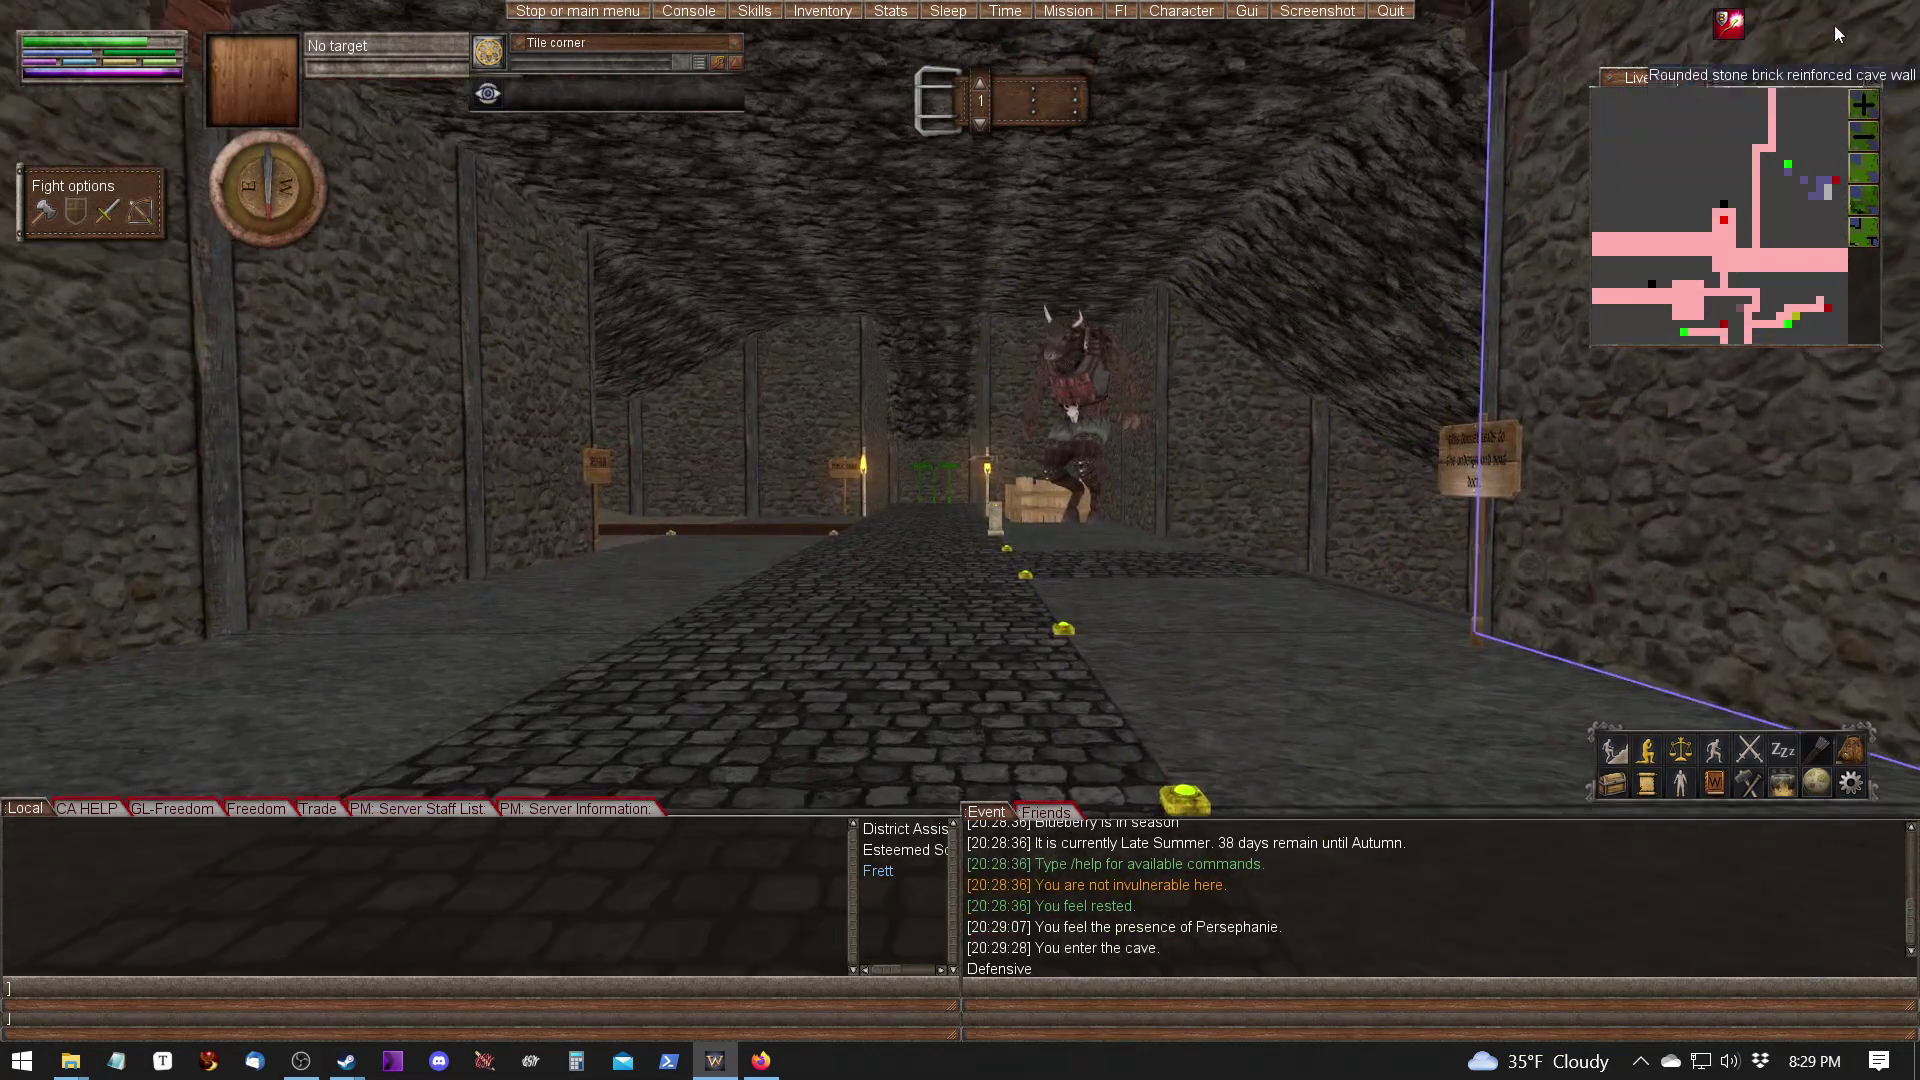
key(Escape)
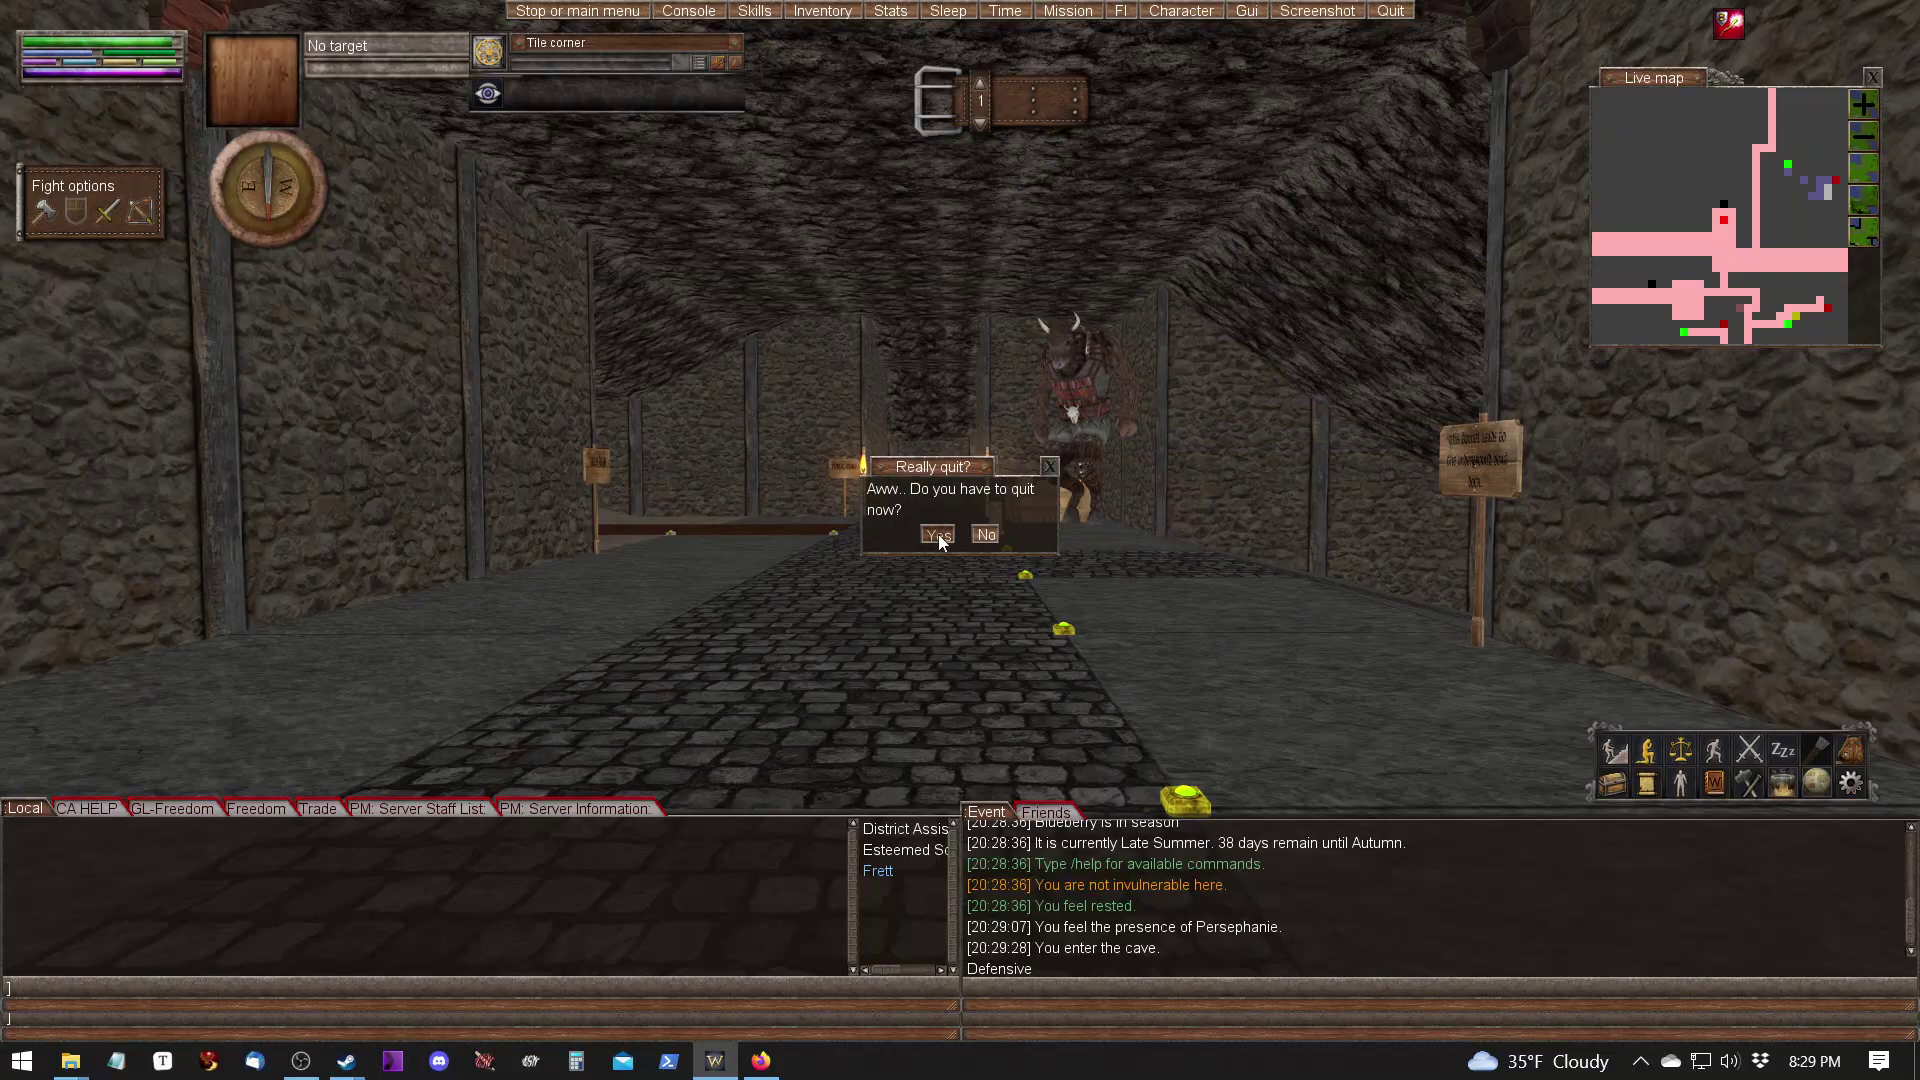
click(938, 534)
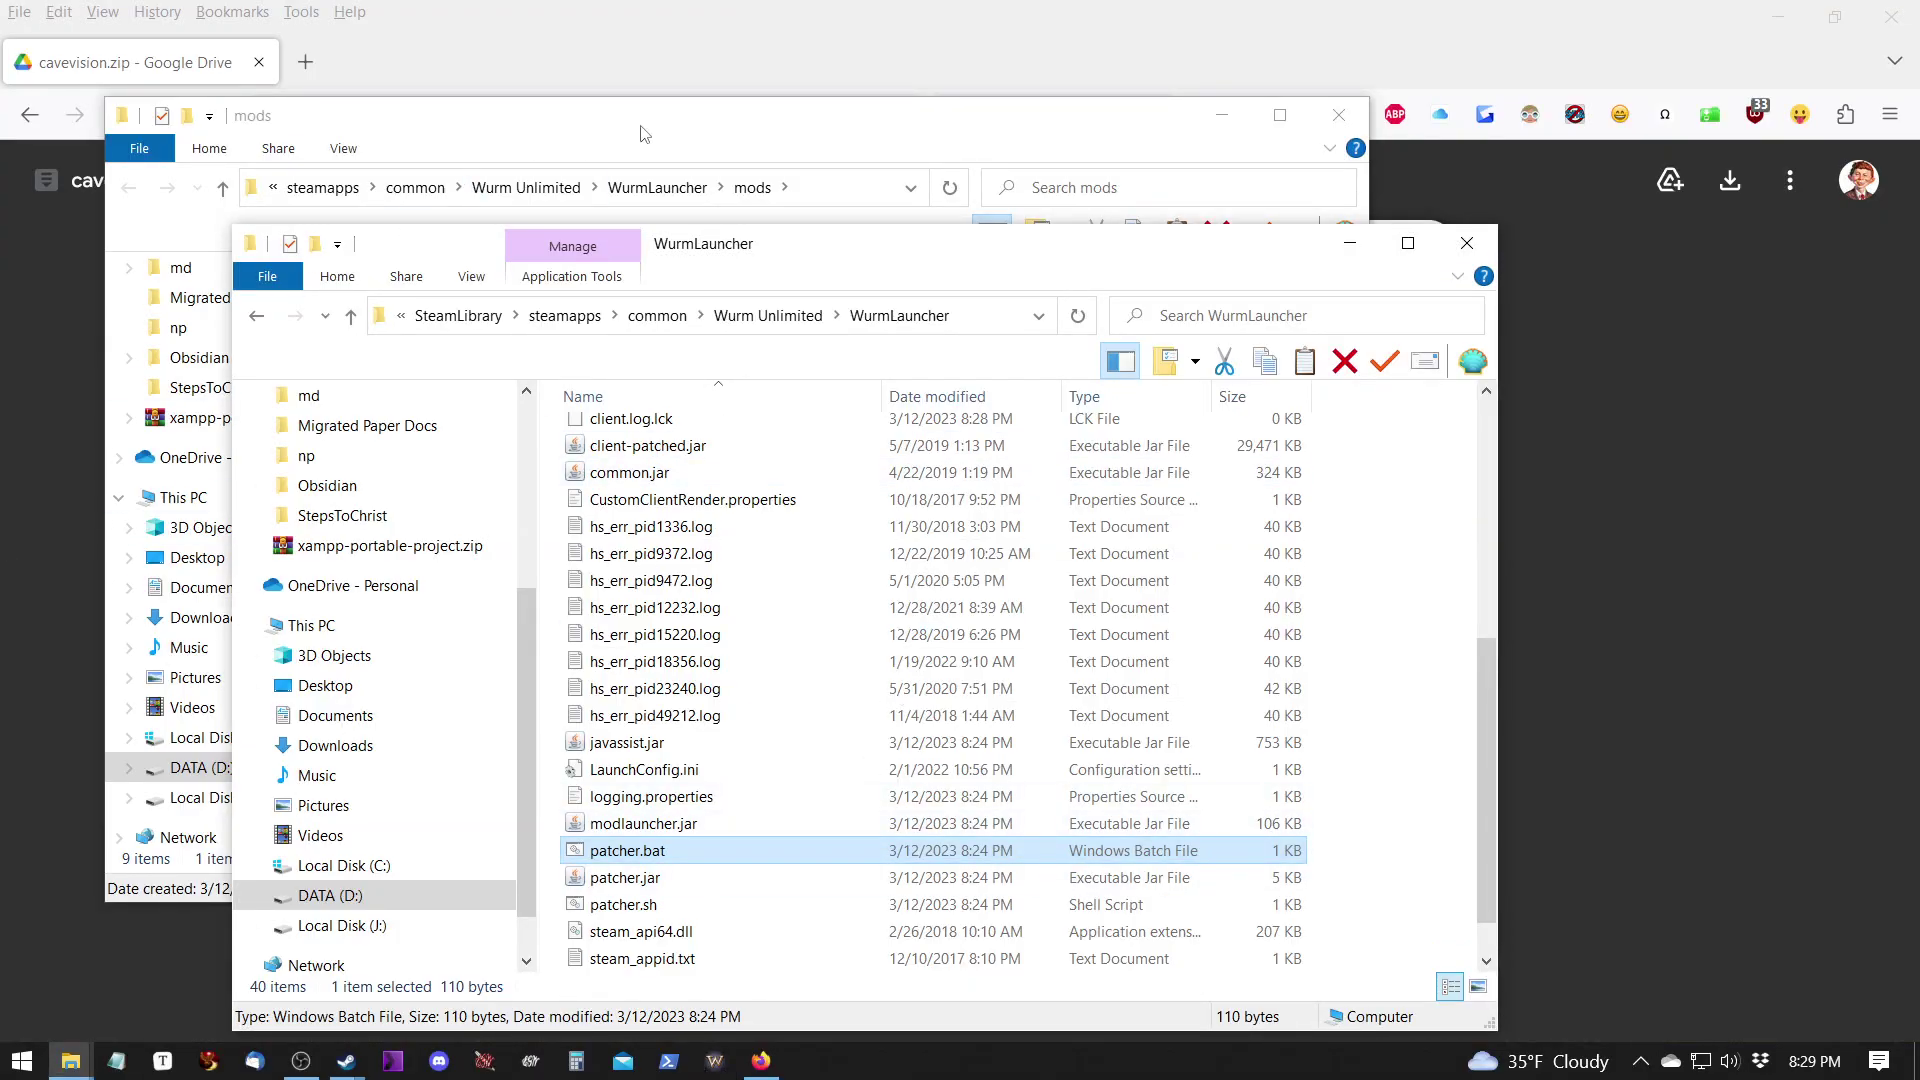
click(524, 60)
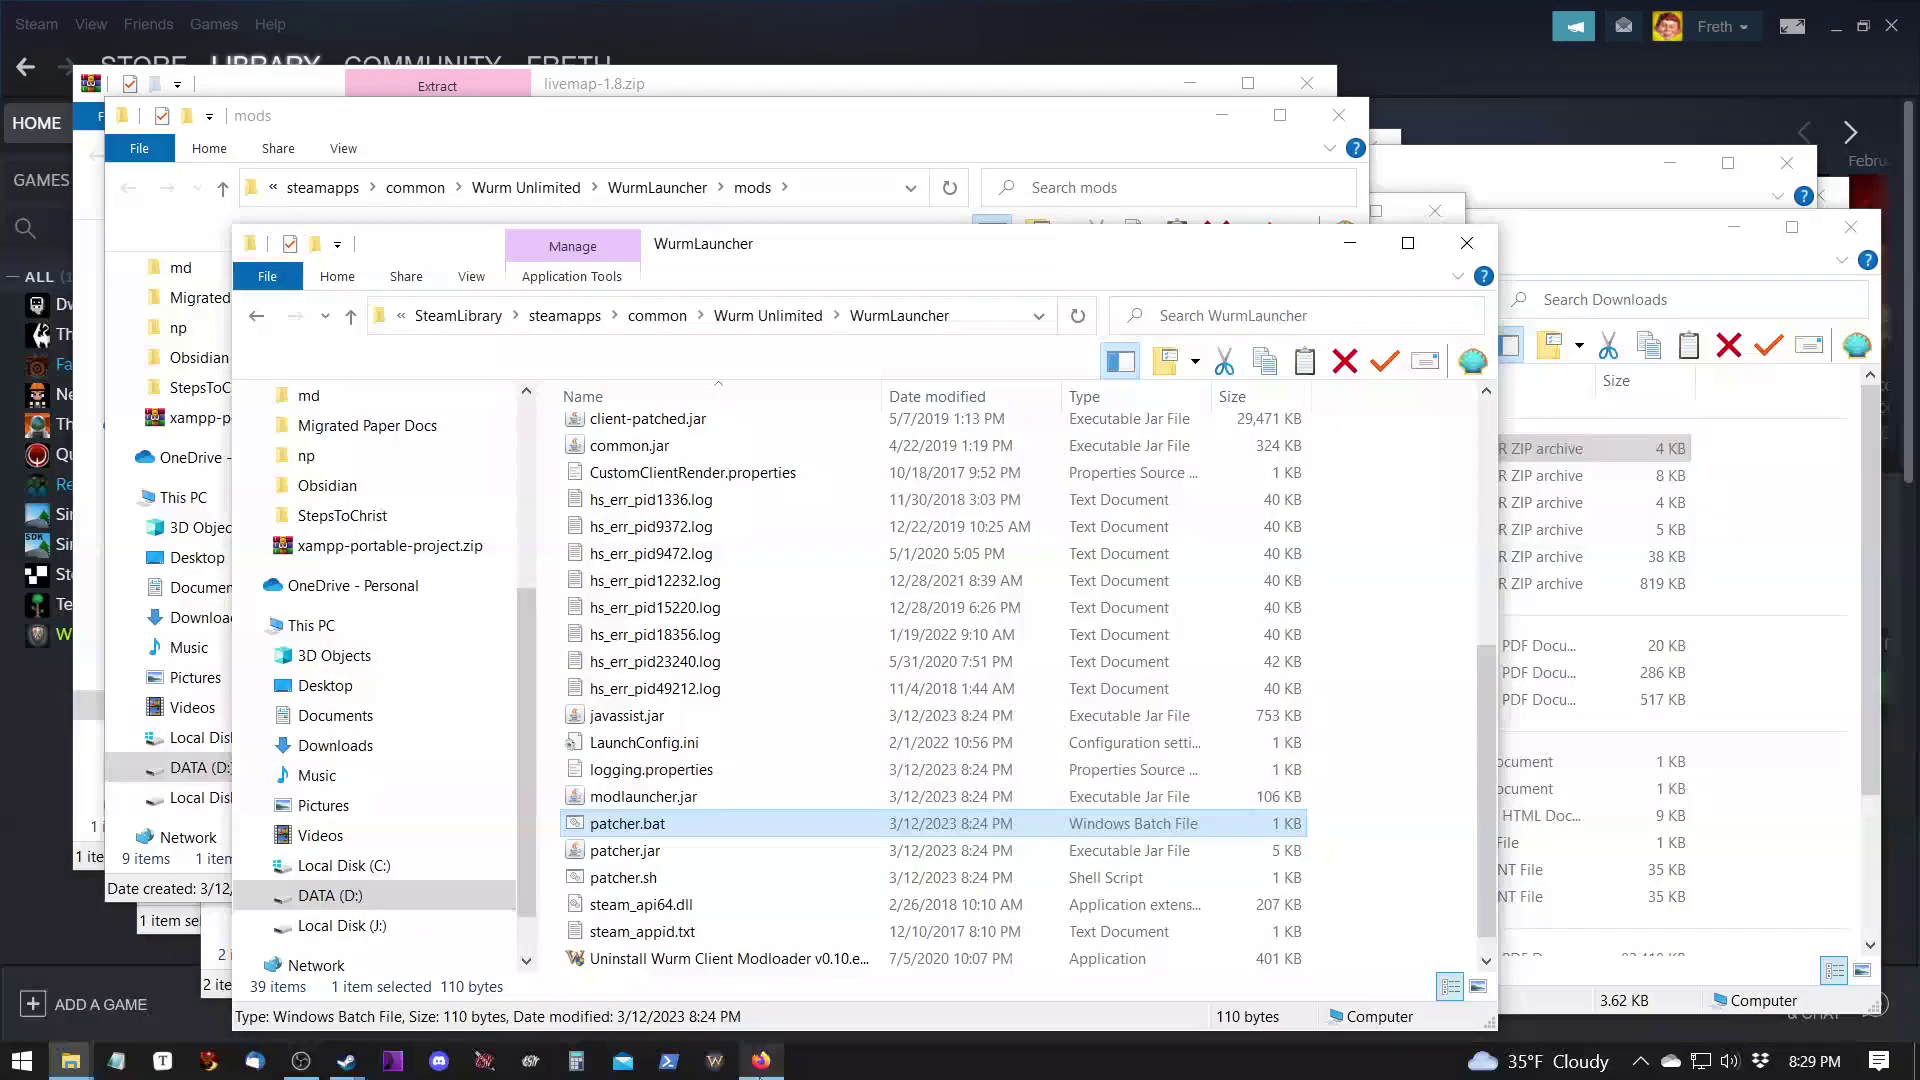
click(761, 1060)
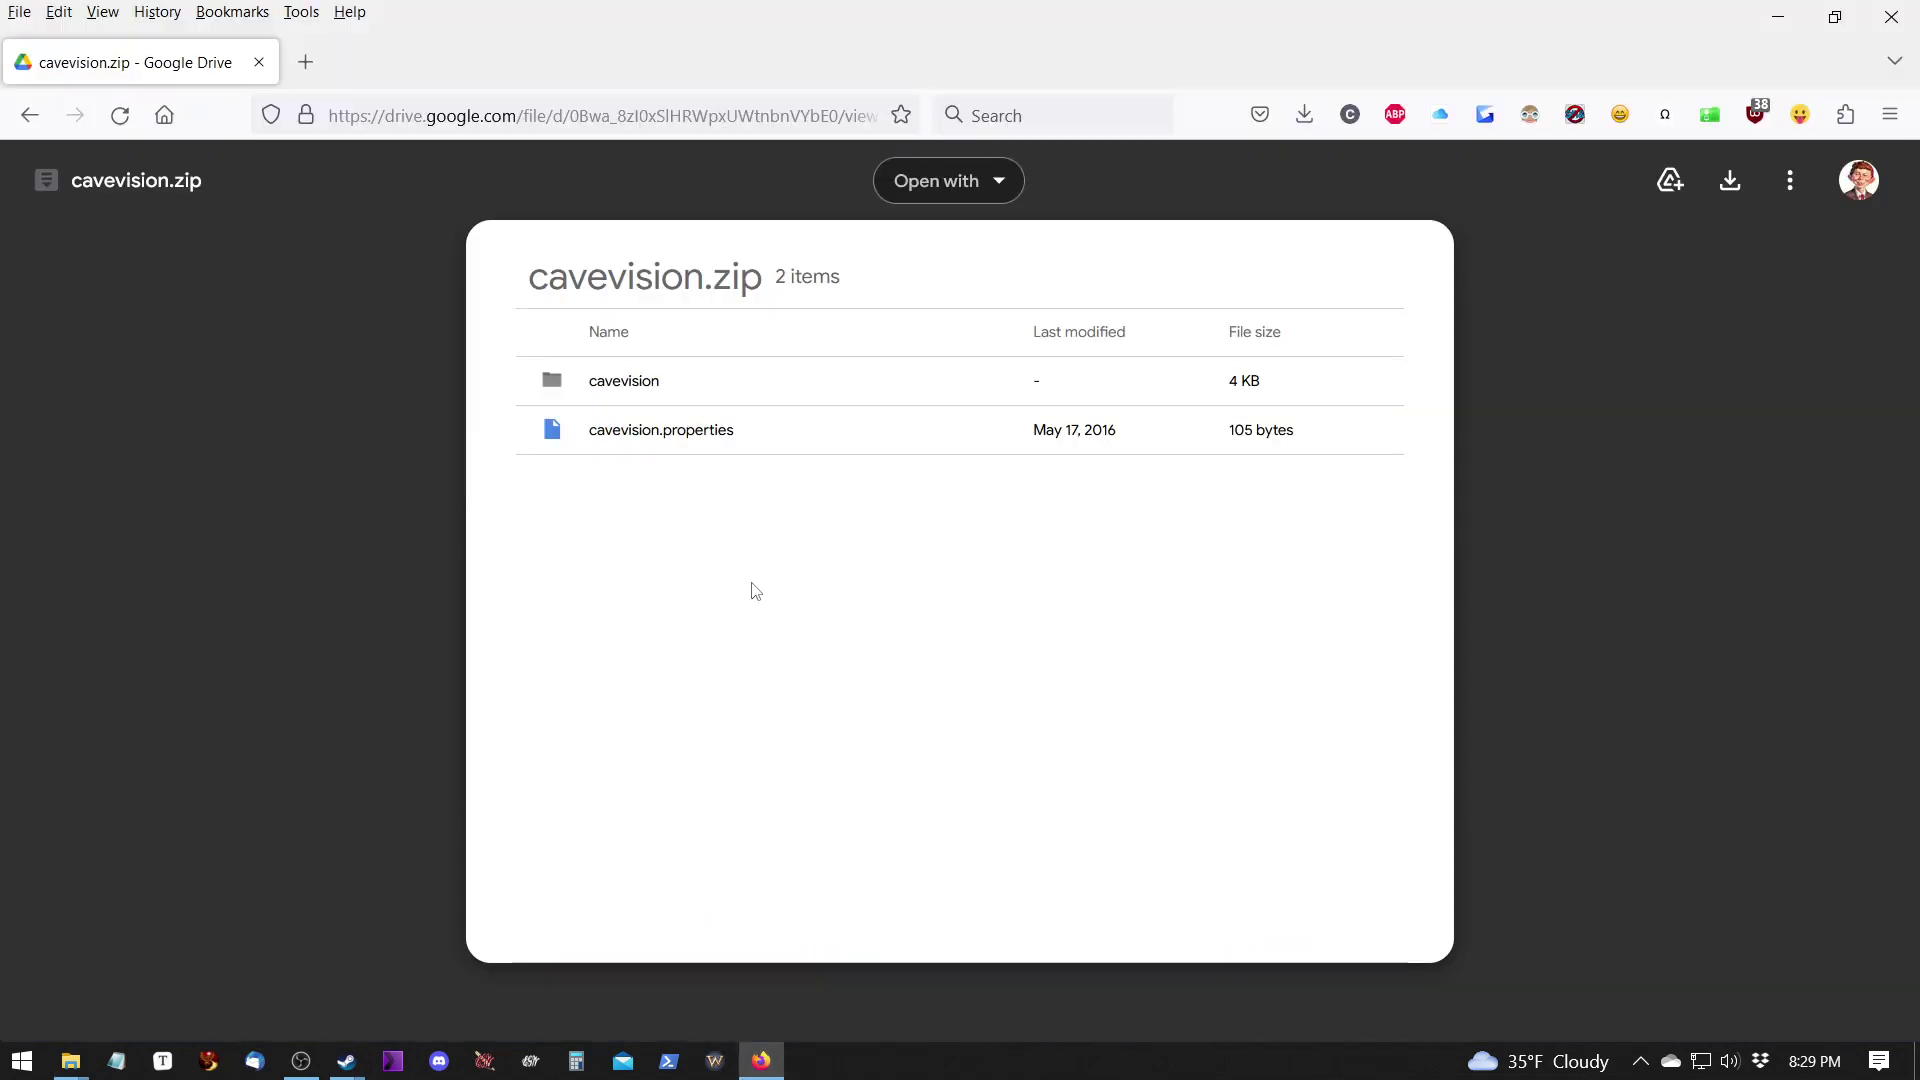
Back on the mod wiki, download and save fixvbo-0.2.zip, then show it in the Downloads folder.
click(30, 116)
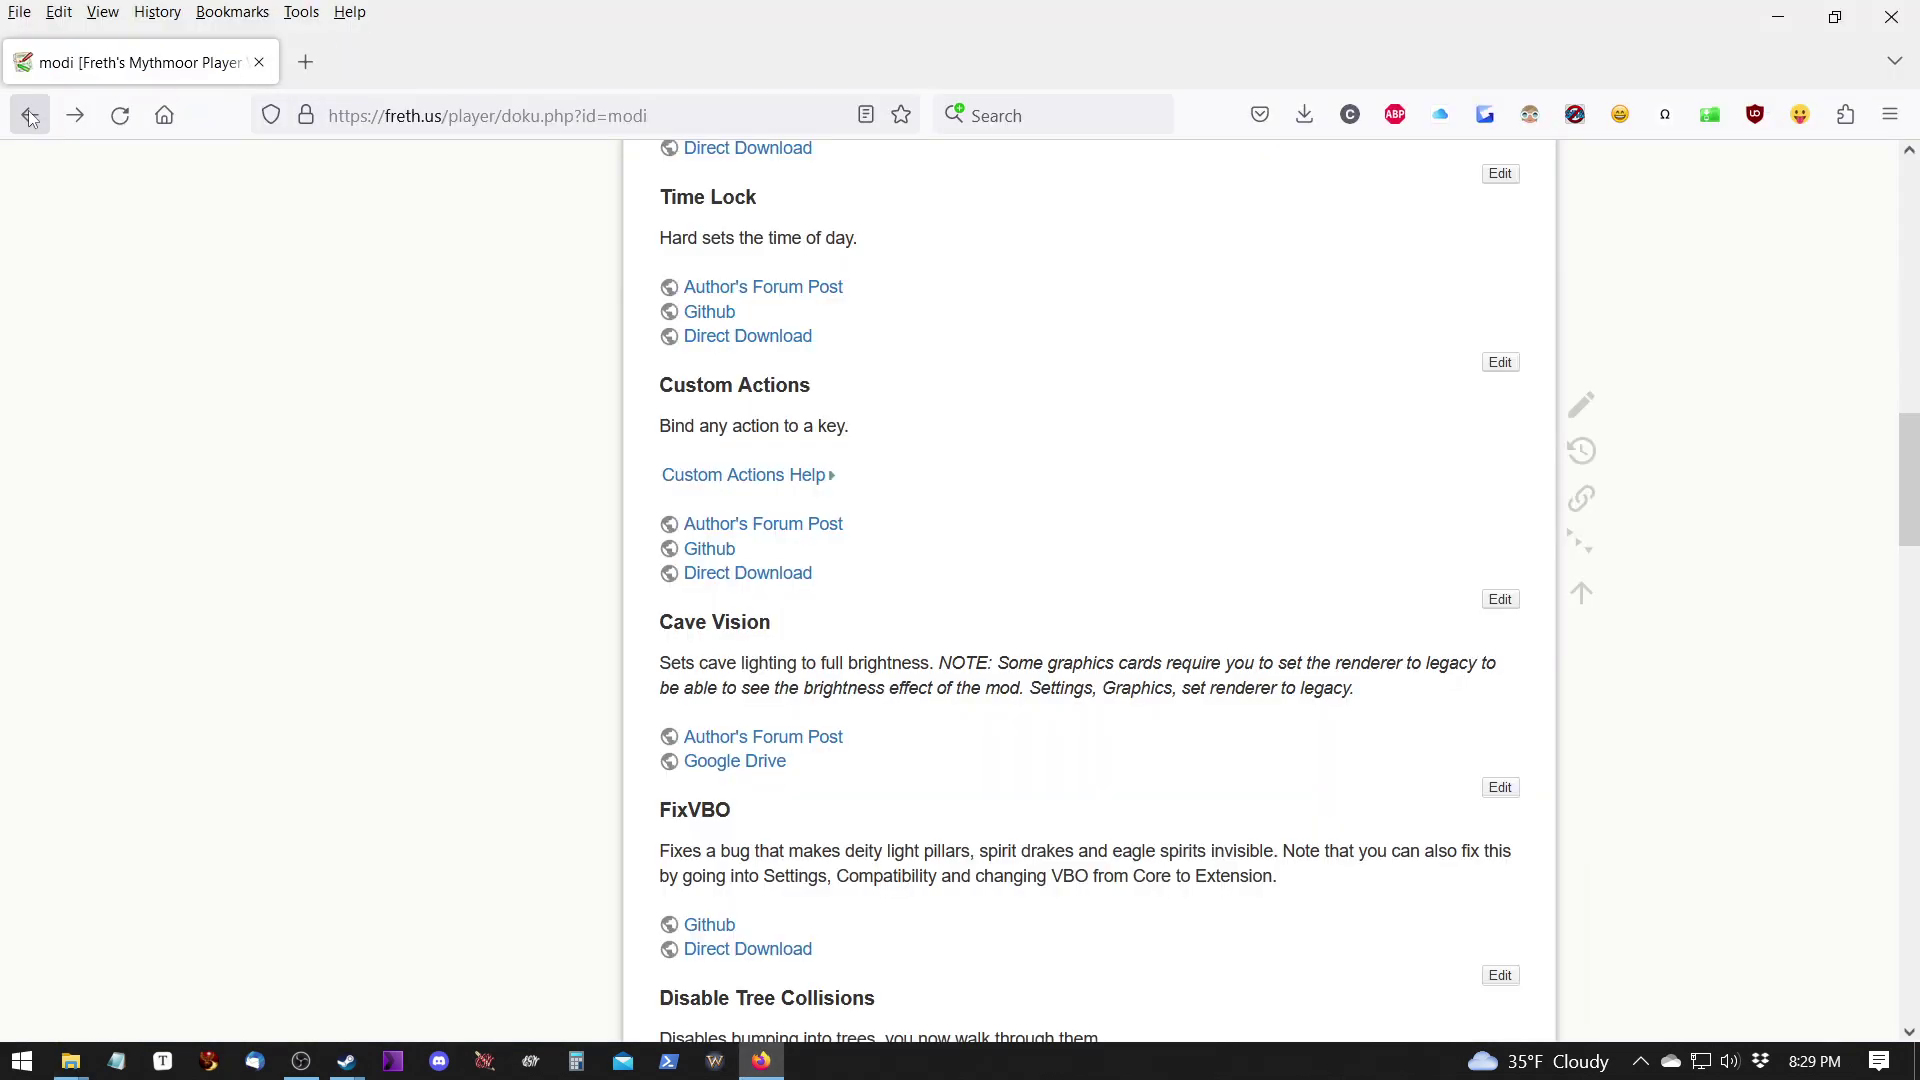
scroll(903, 490, up, 12)
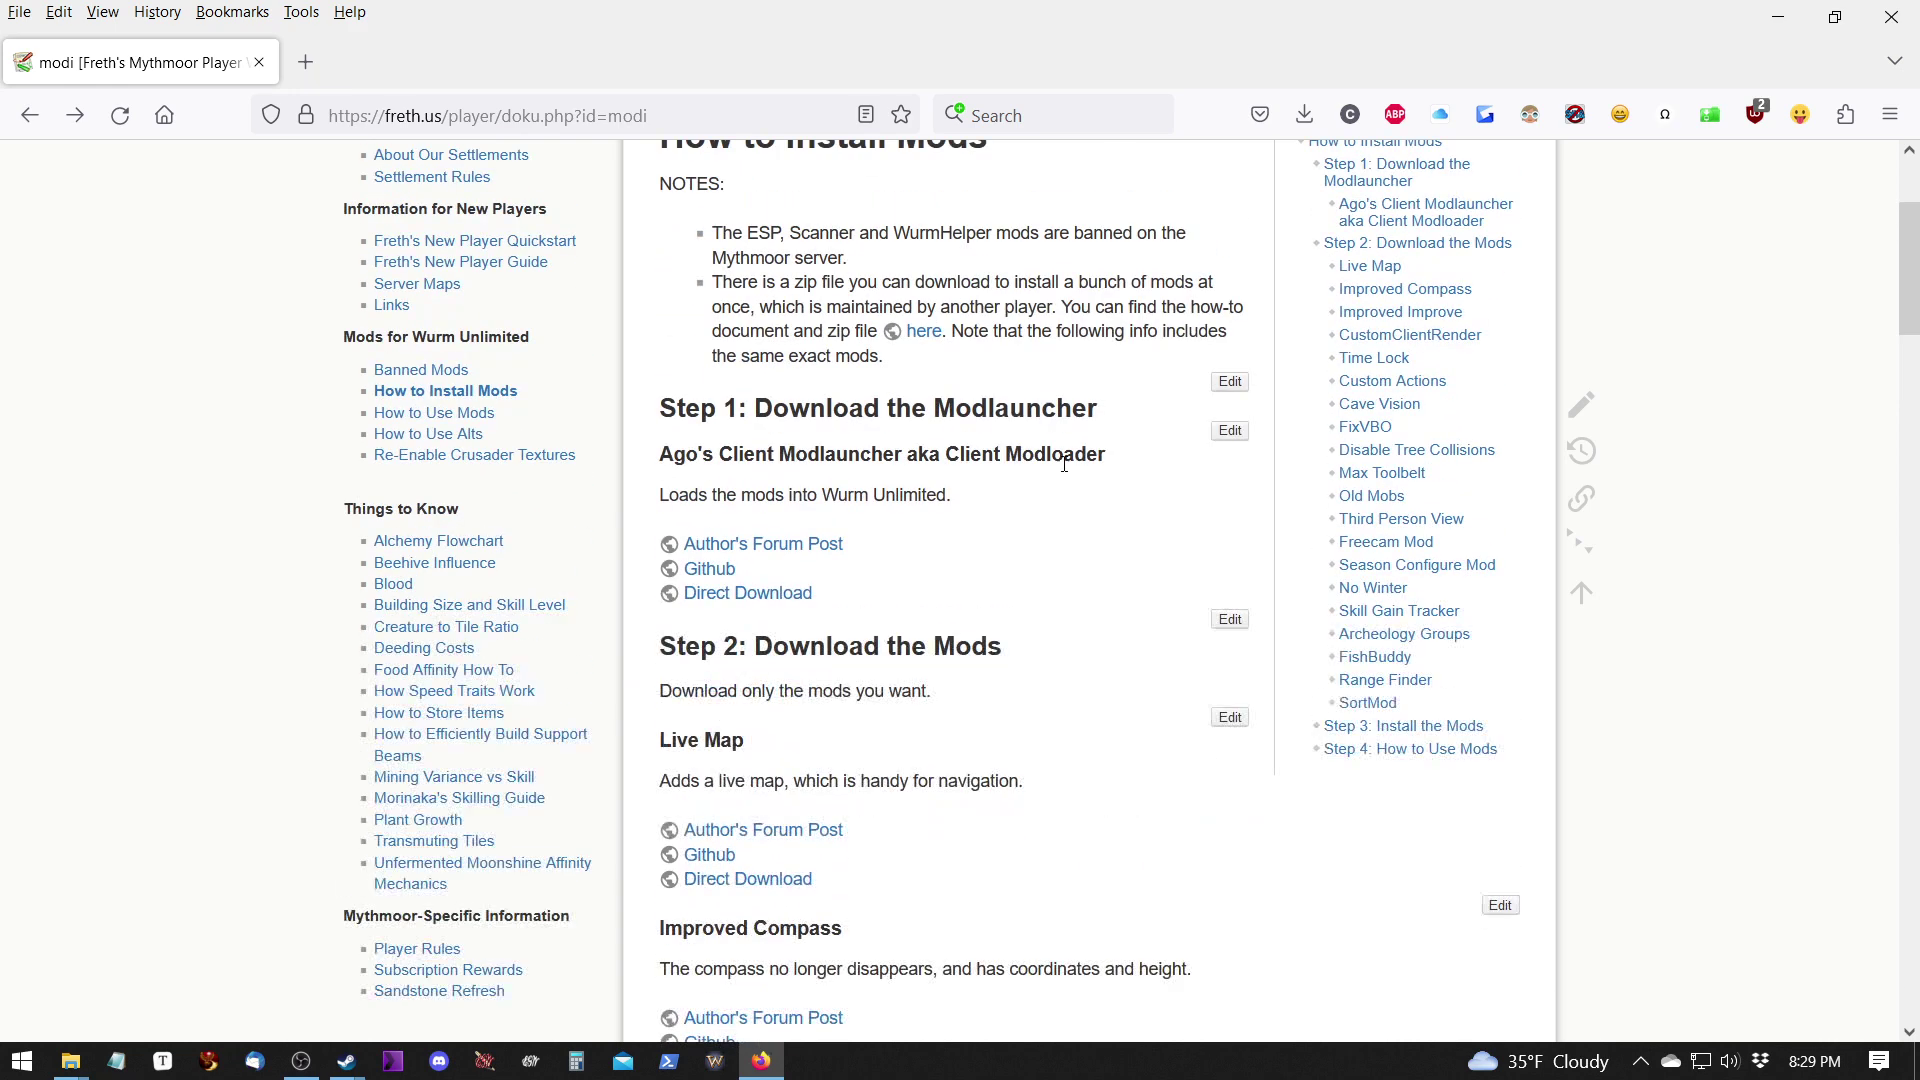
scroll(1054, 566, down, 10)
scroll(1058, 570, down, 5)
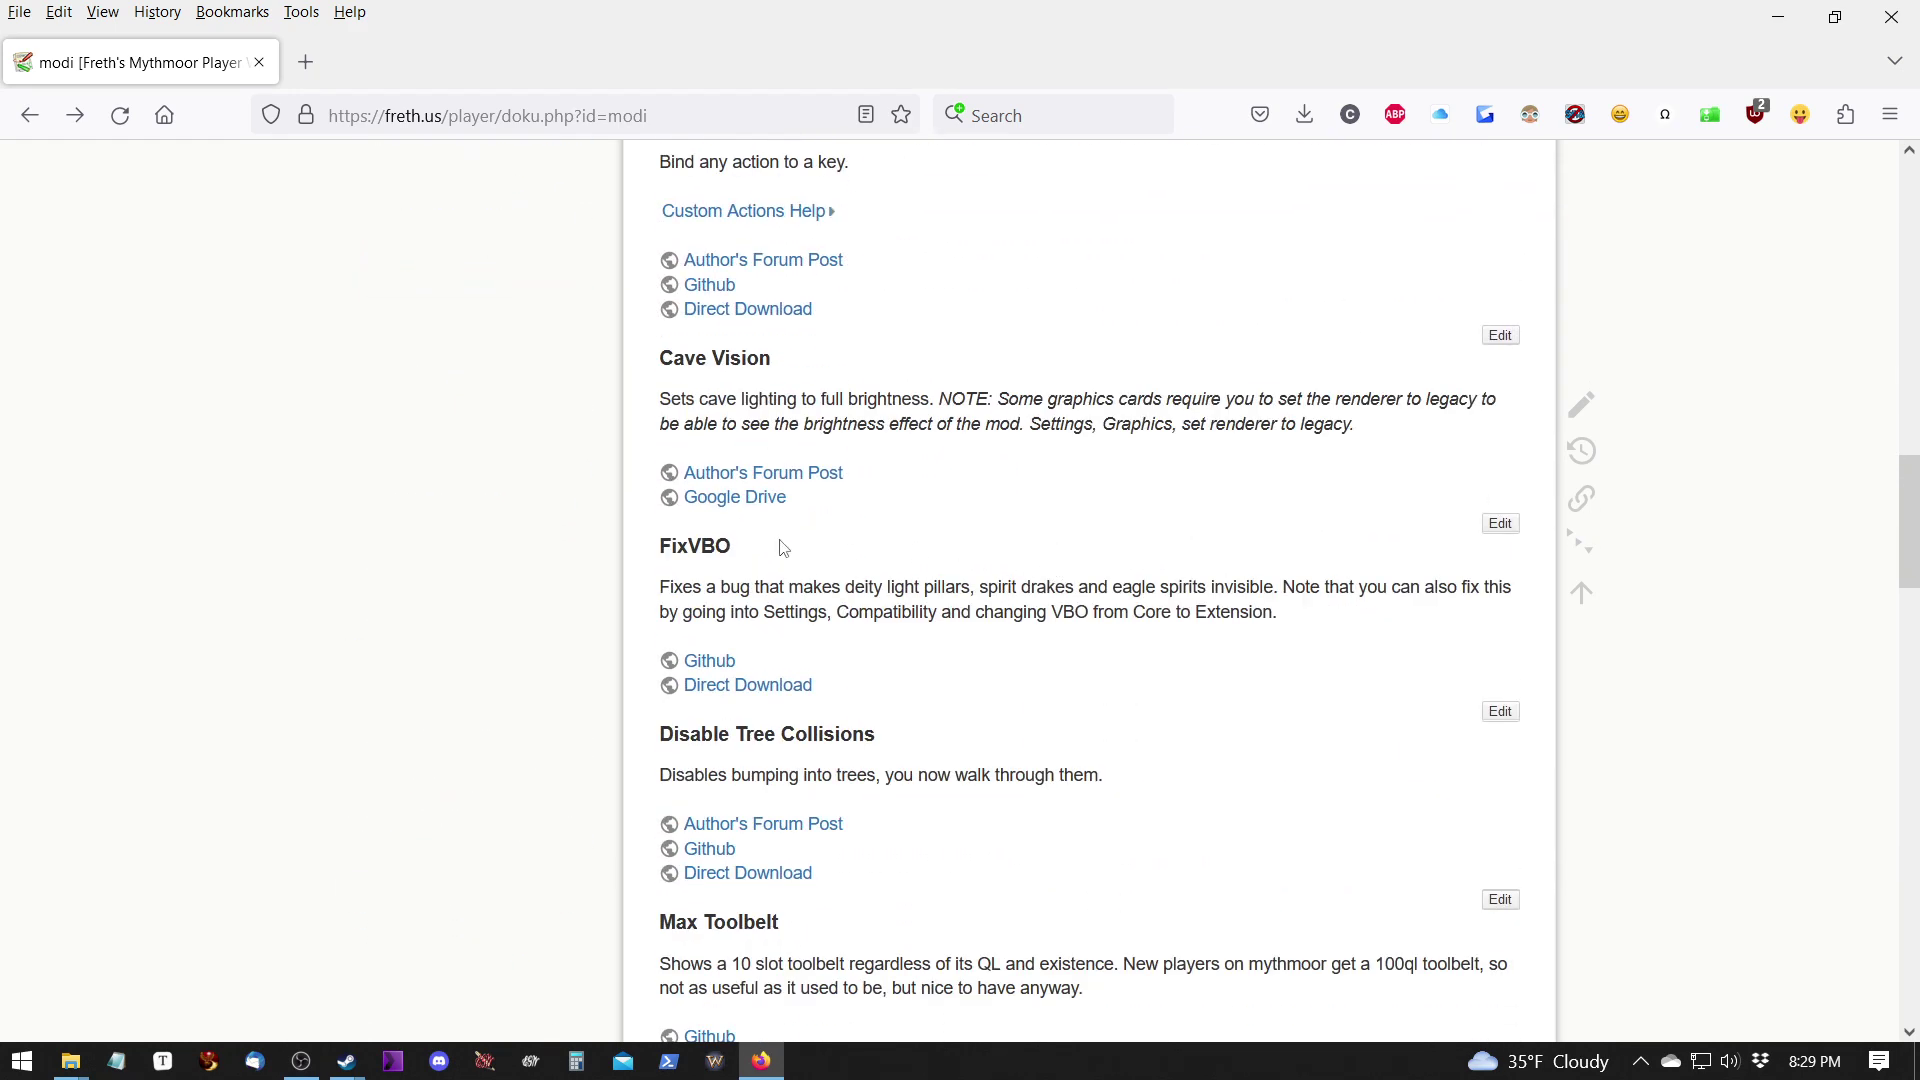
click(741, 688)
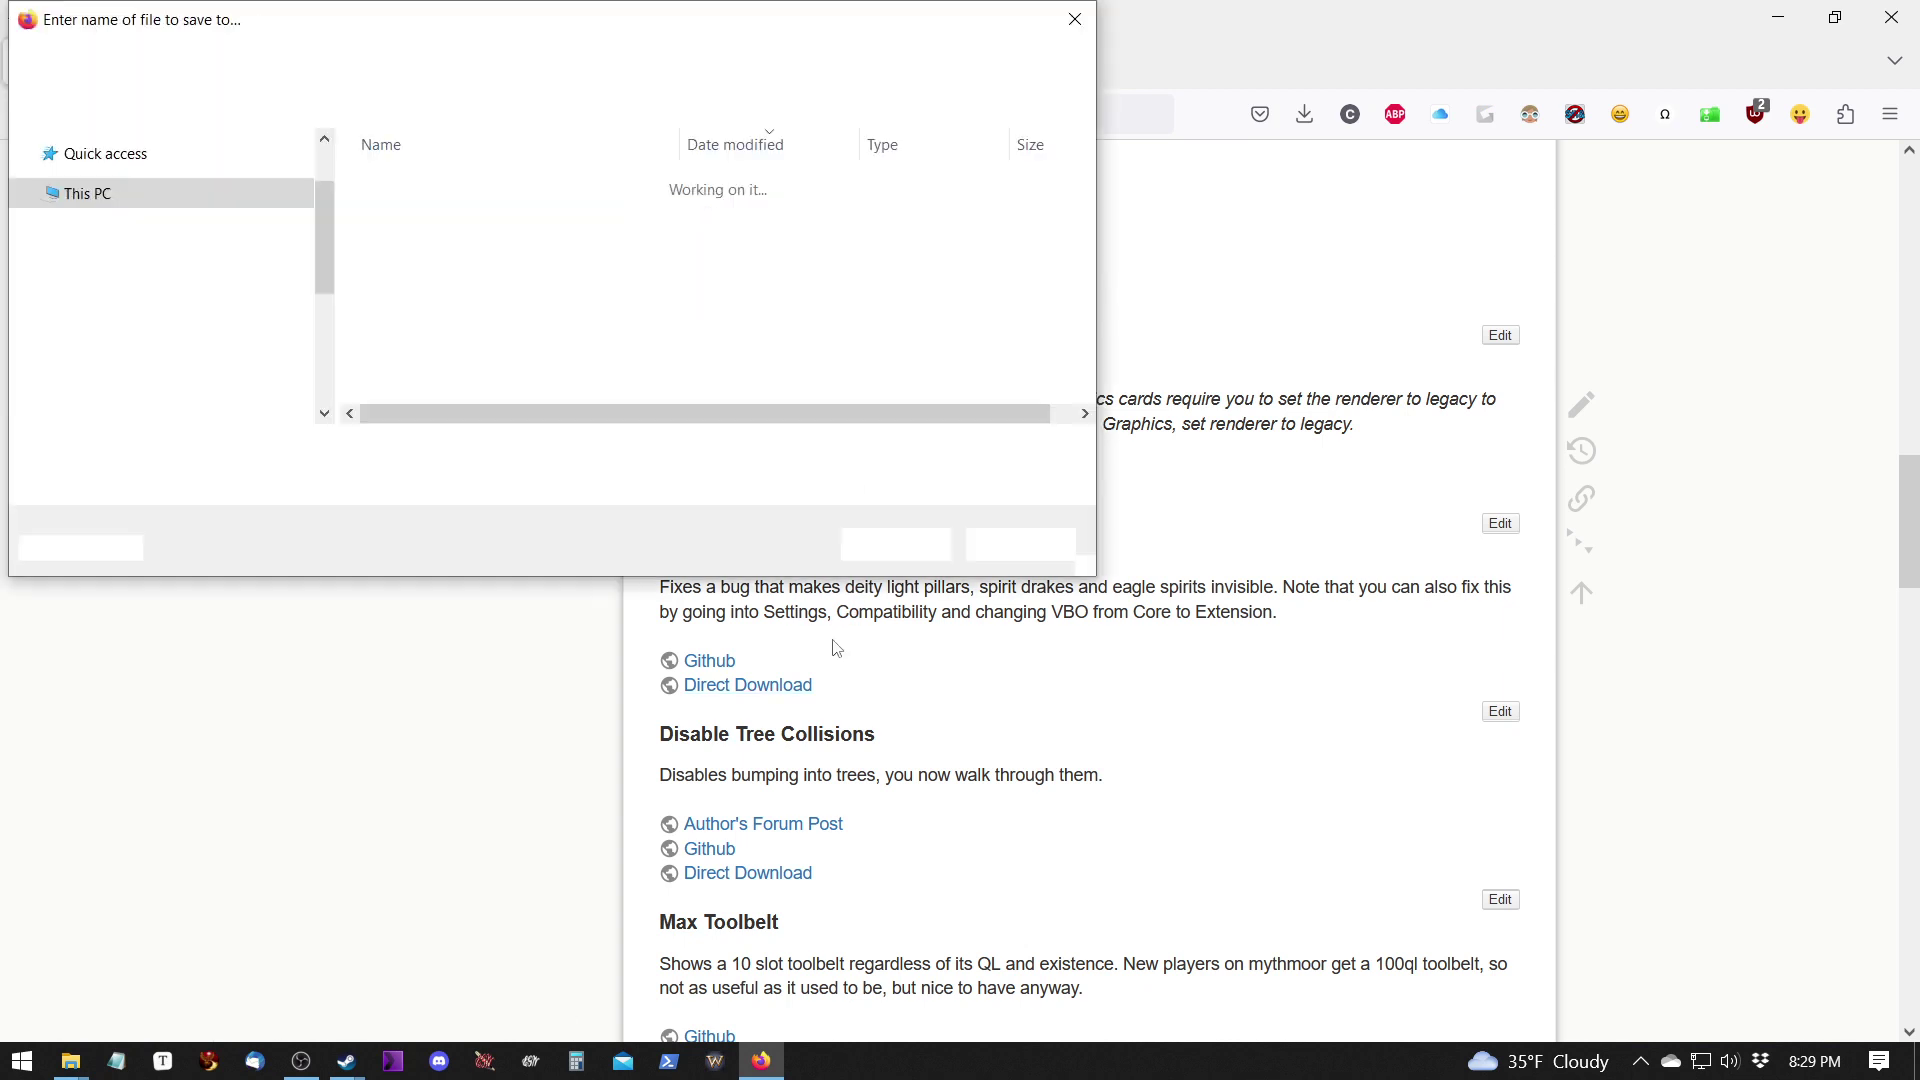
click(894, 556)
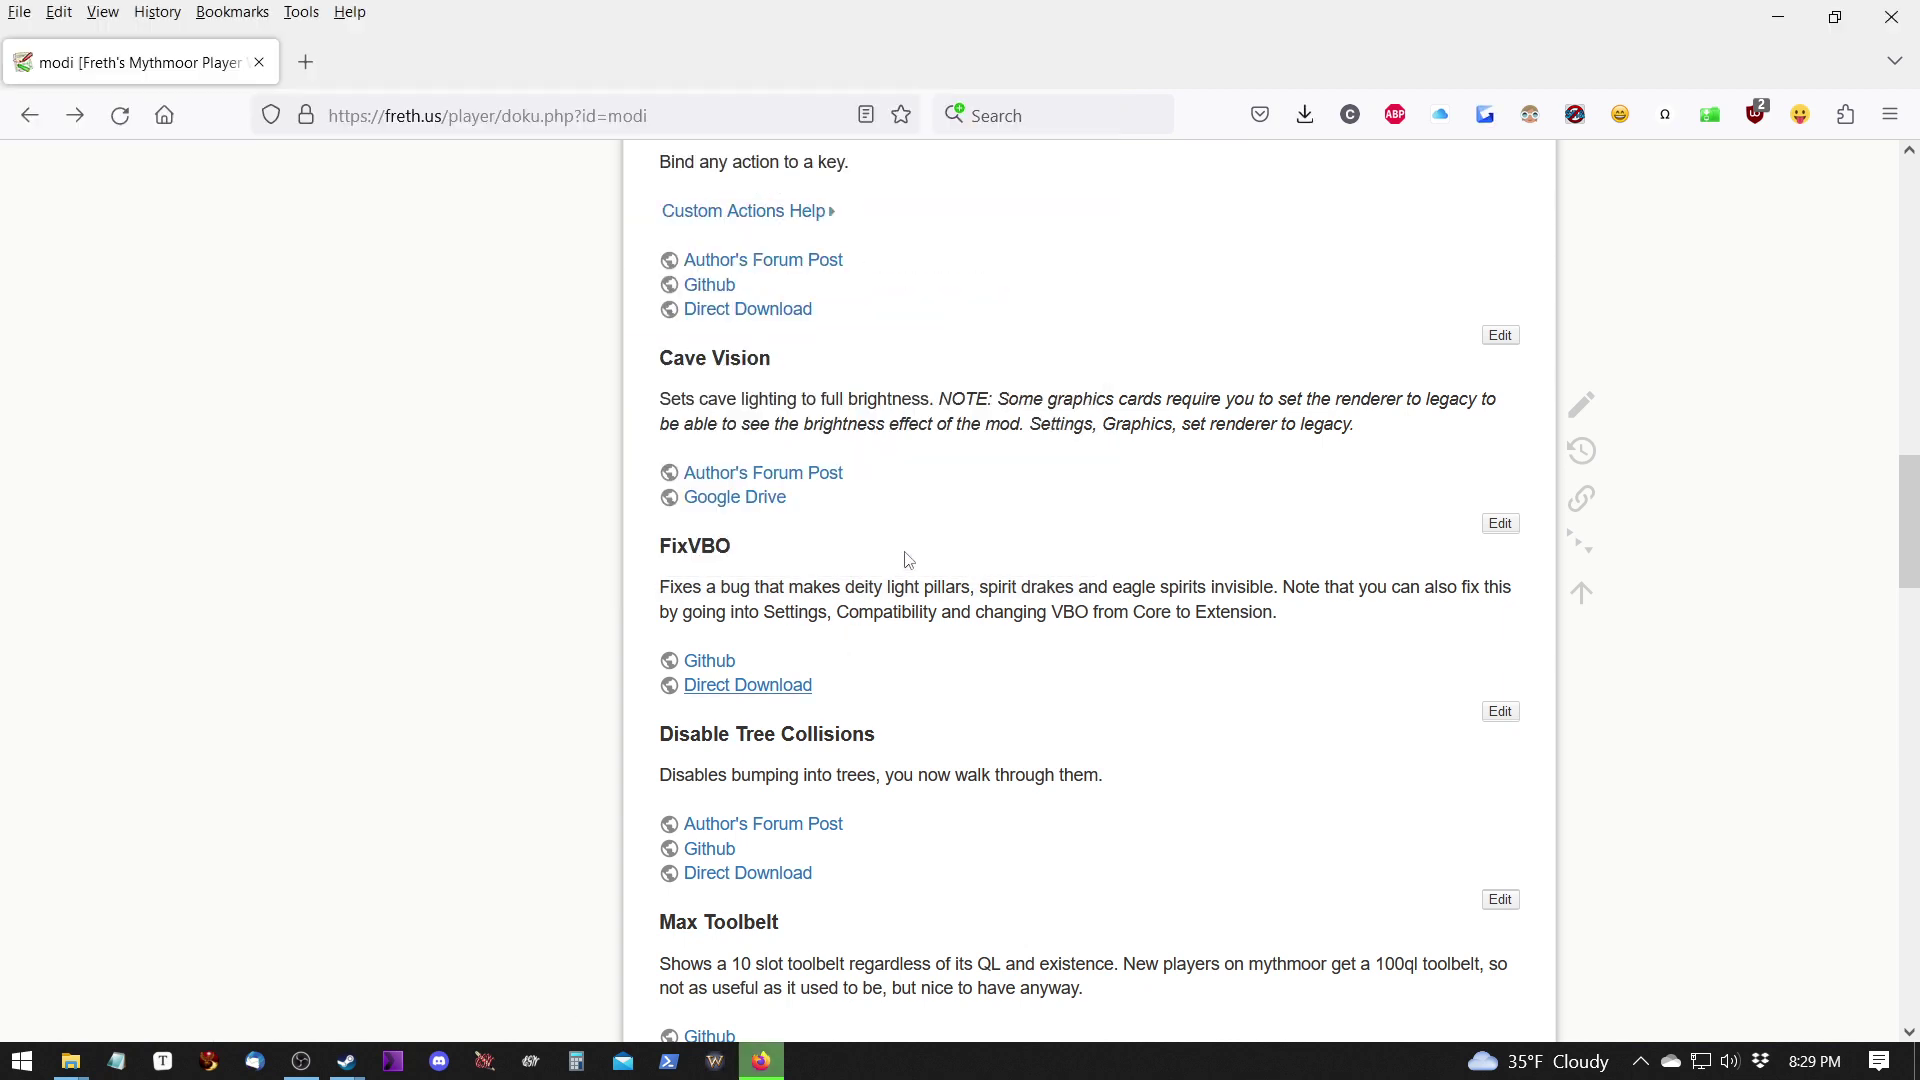
click(1302, 116)
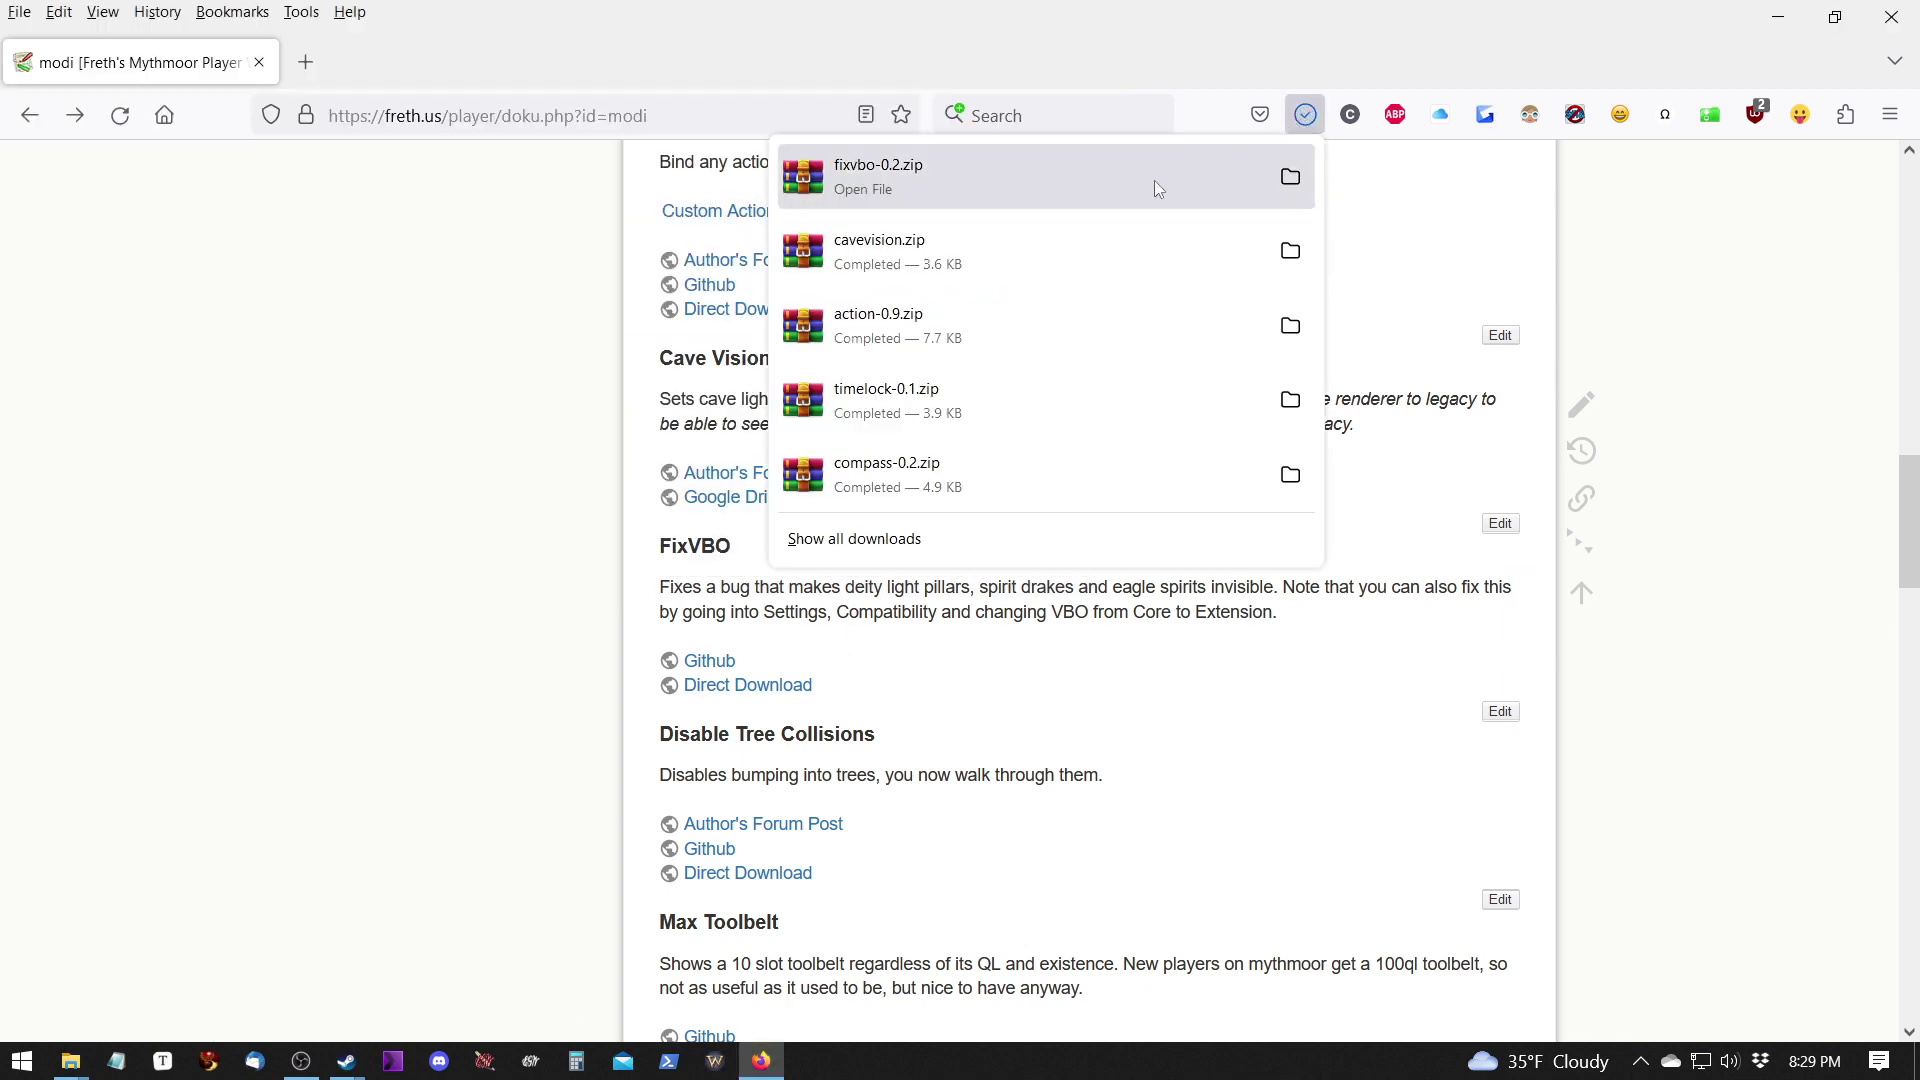
click(1290, 176)
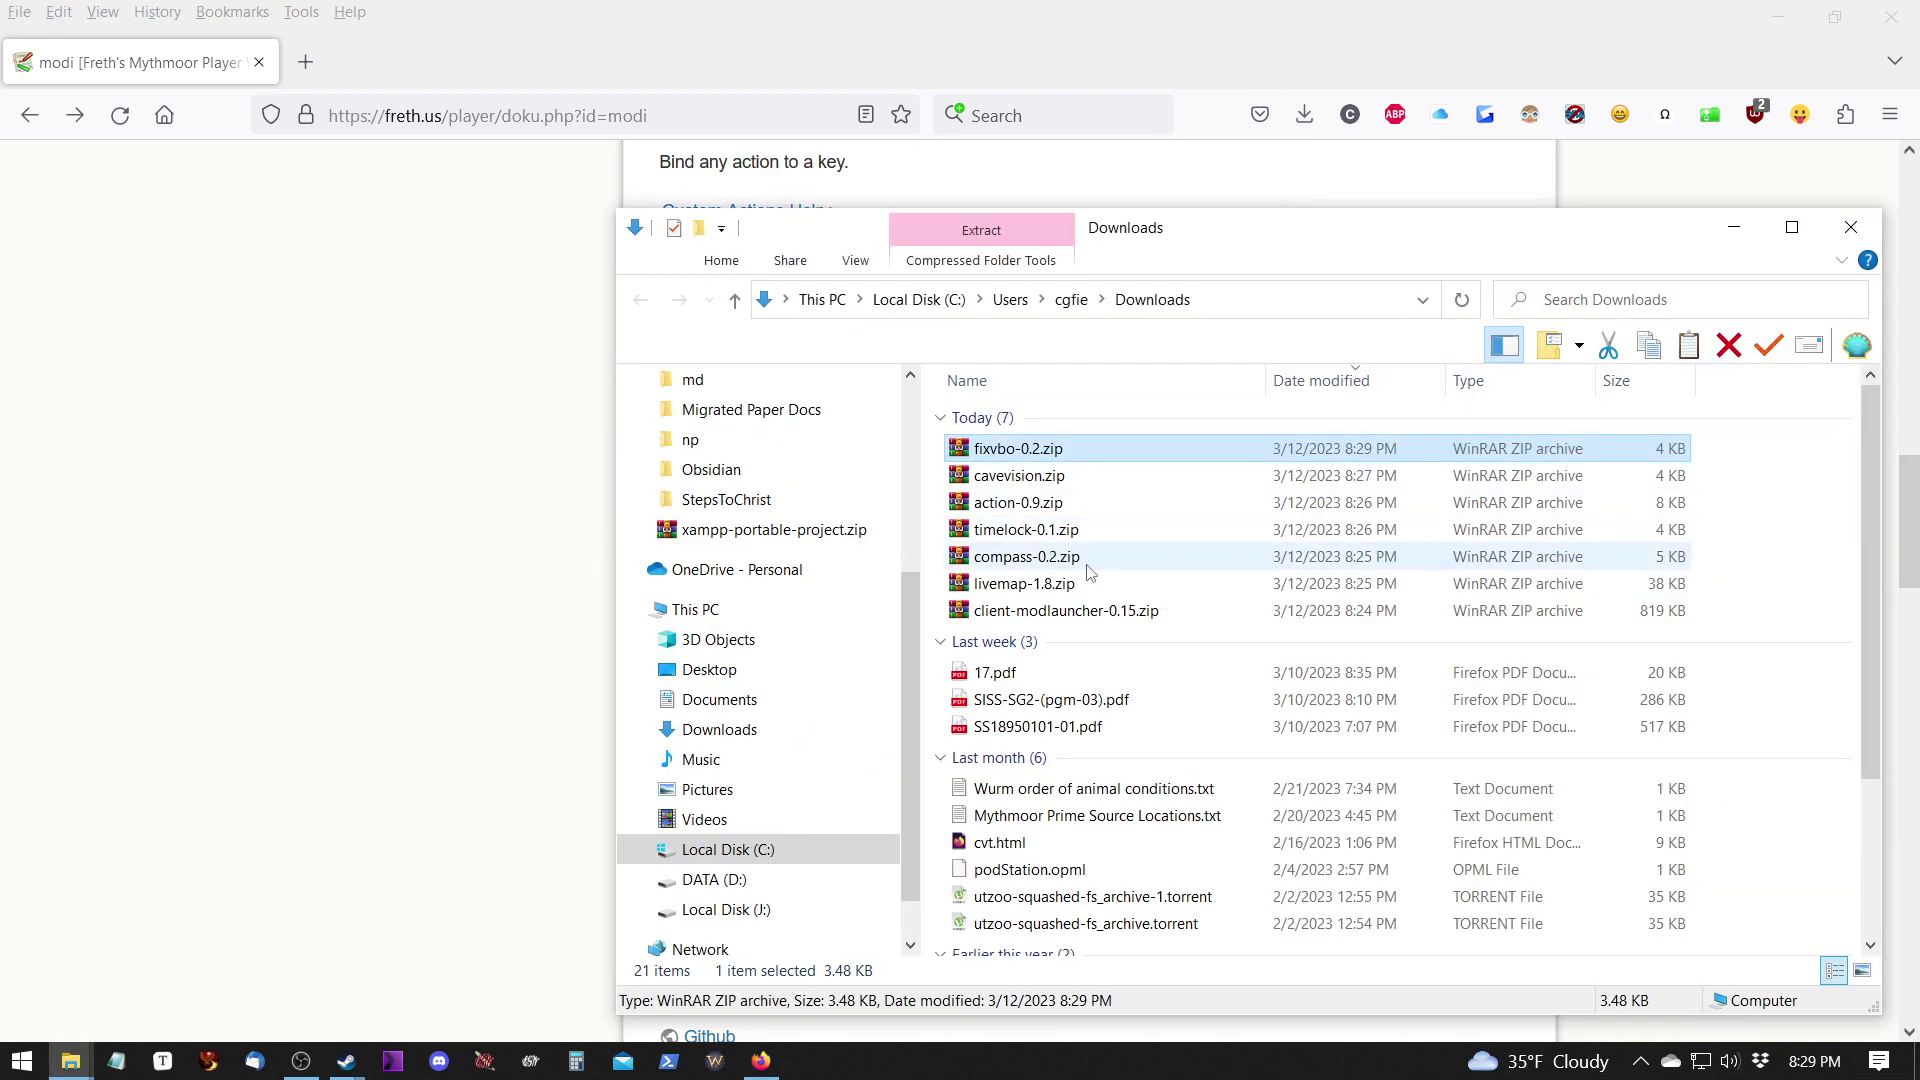
Open fixvbo-0.2.zip with Windows Explorer, confirm its single mods folder, then go back to the Firefox wiki.
right_click(1666, 460)
mouse_move(1590, 661)
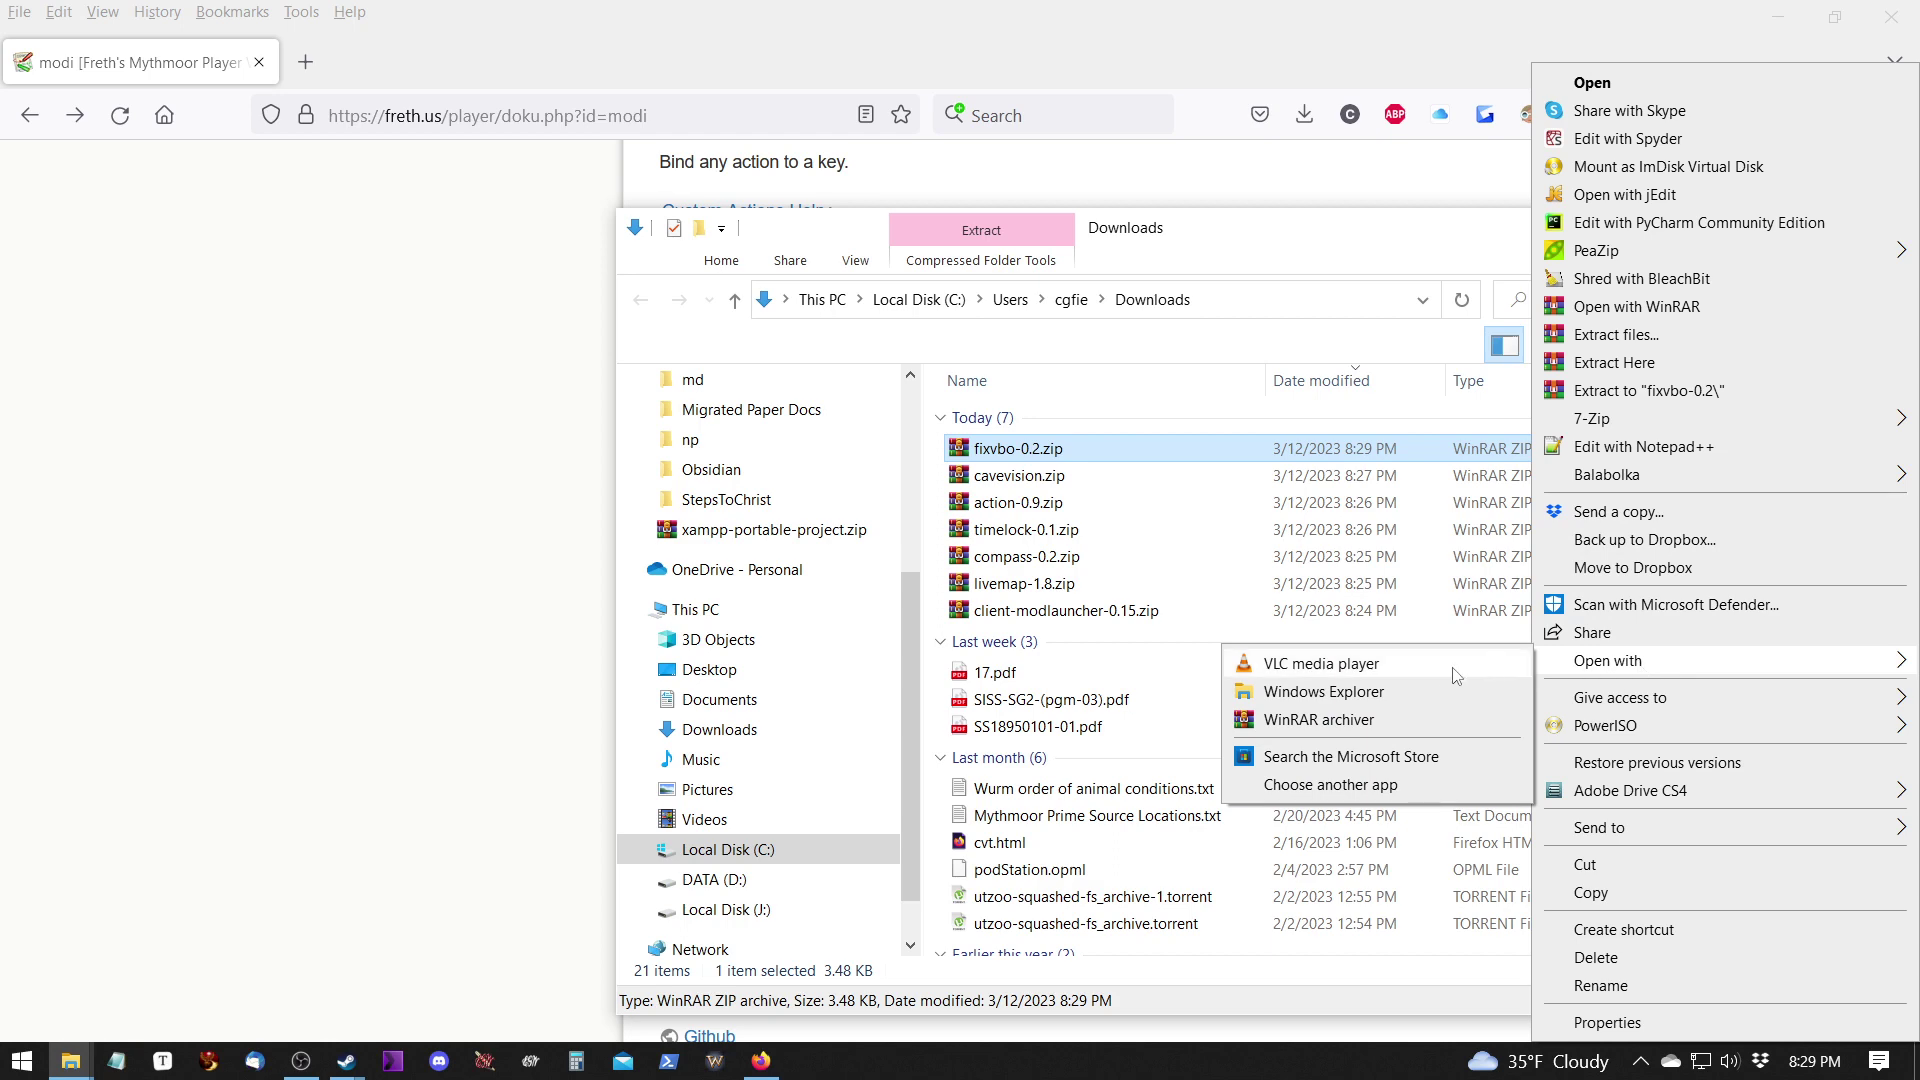
click(1426, 690)
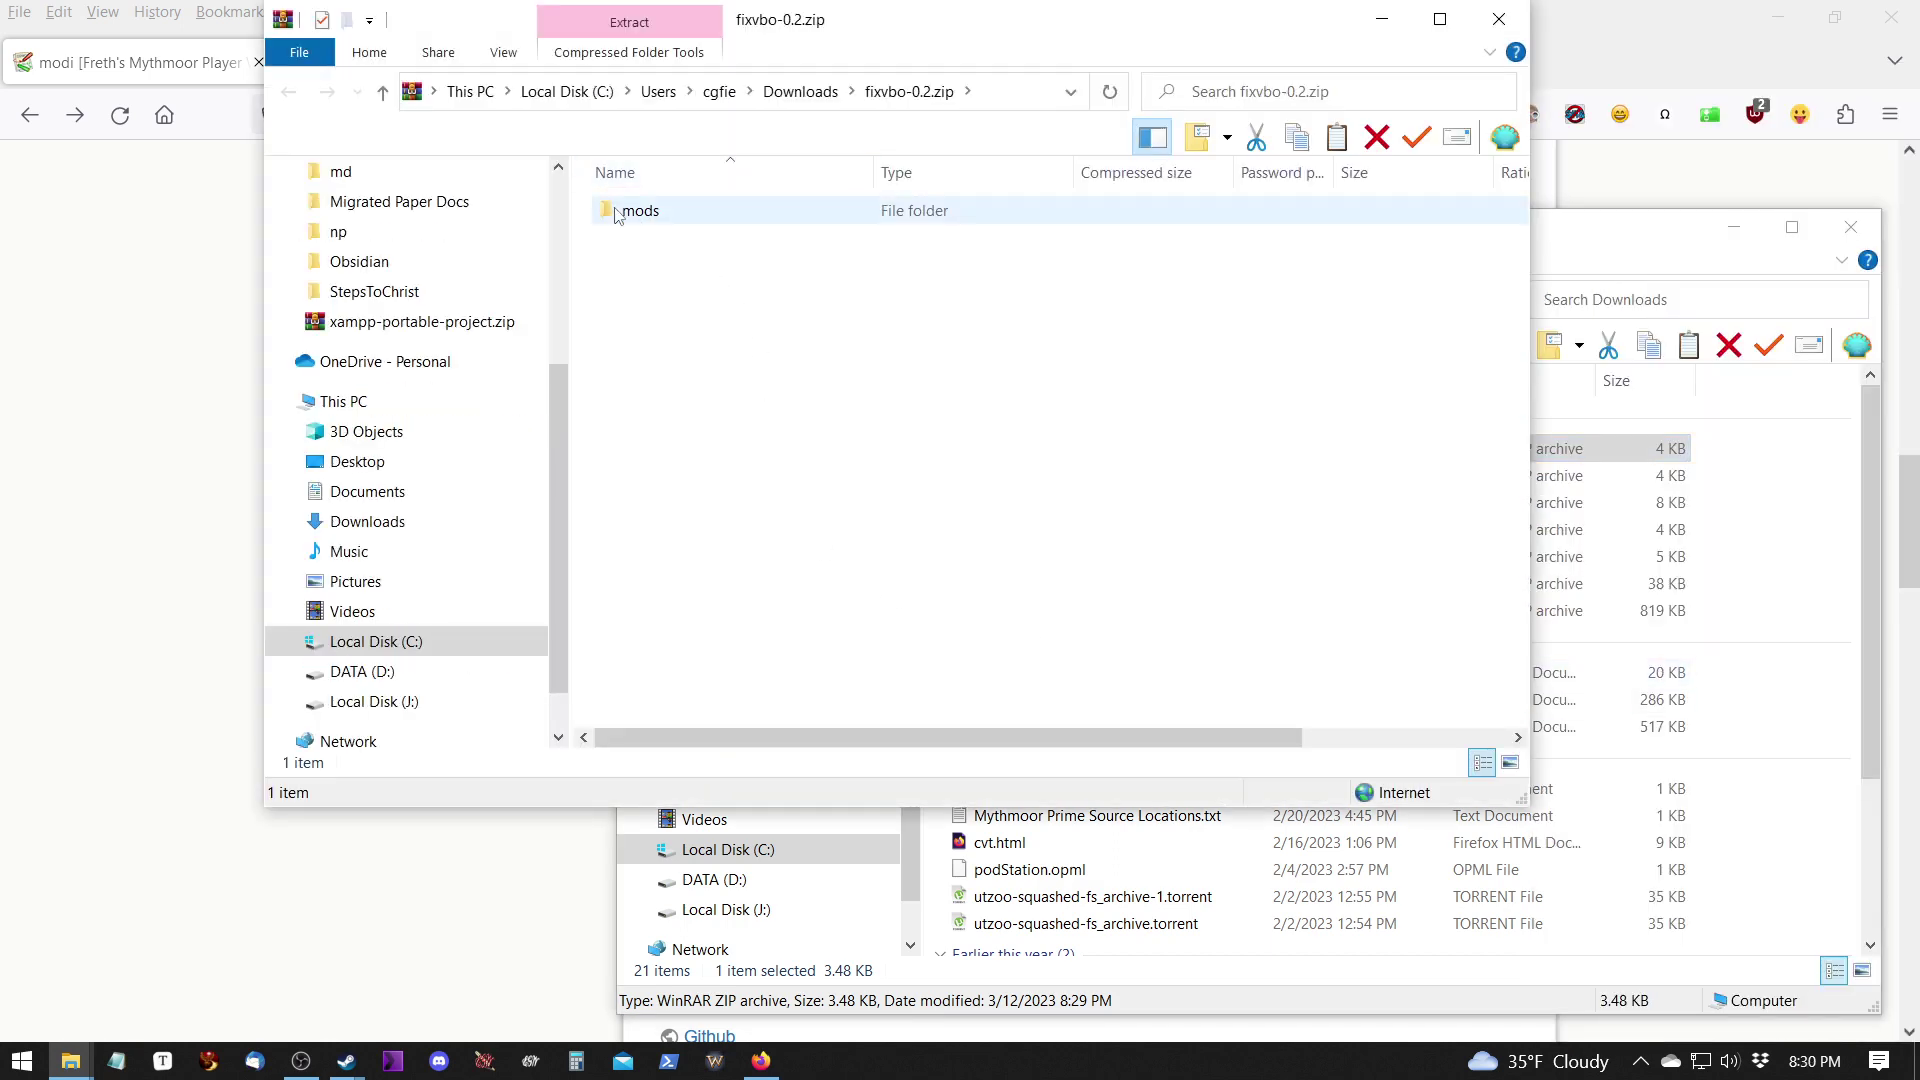
click(995, 866)
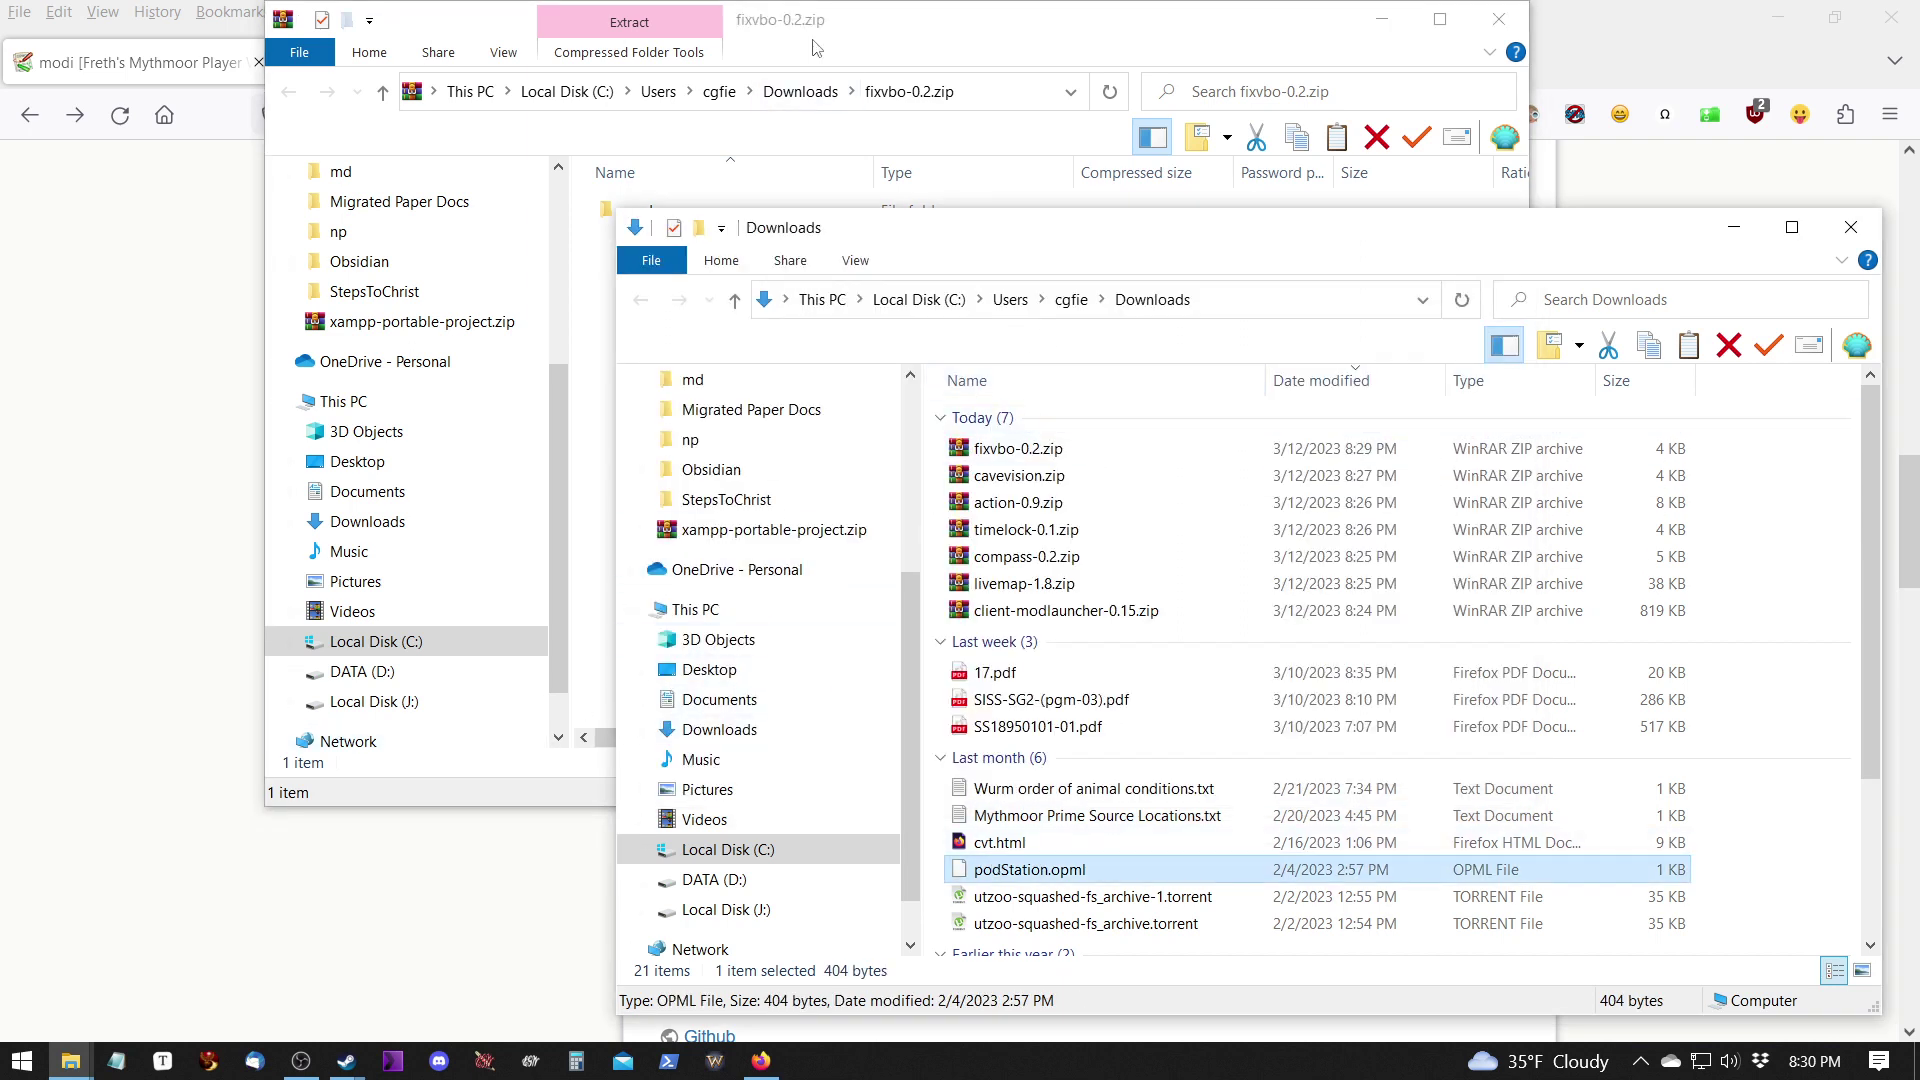
click(700, 195)
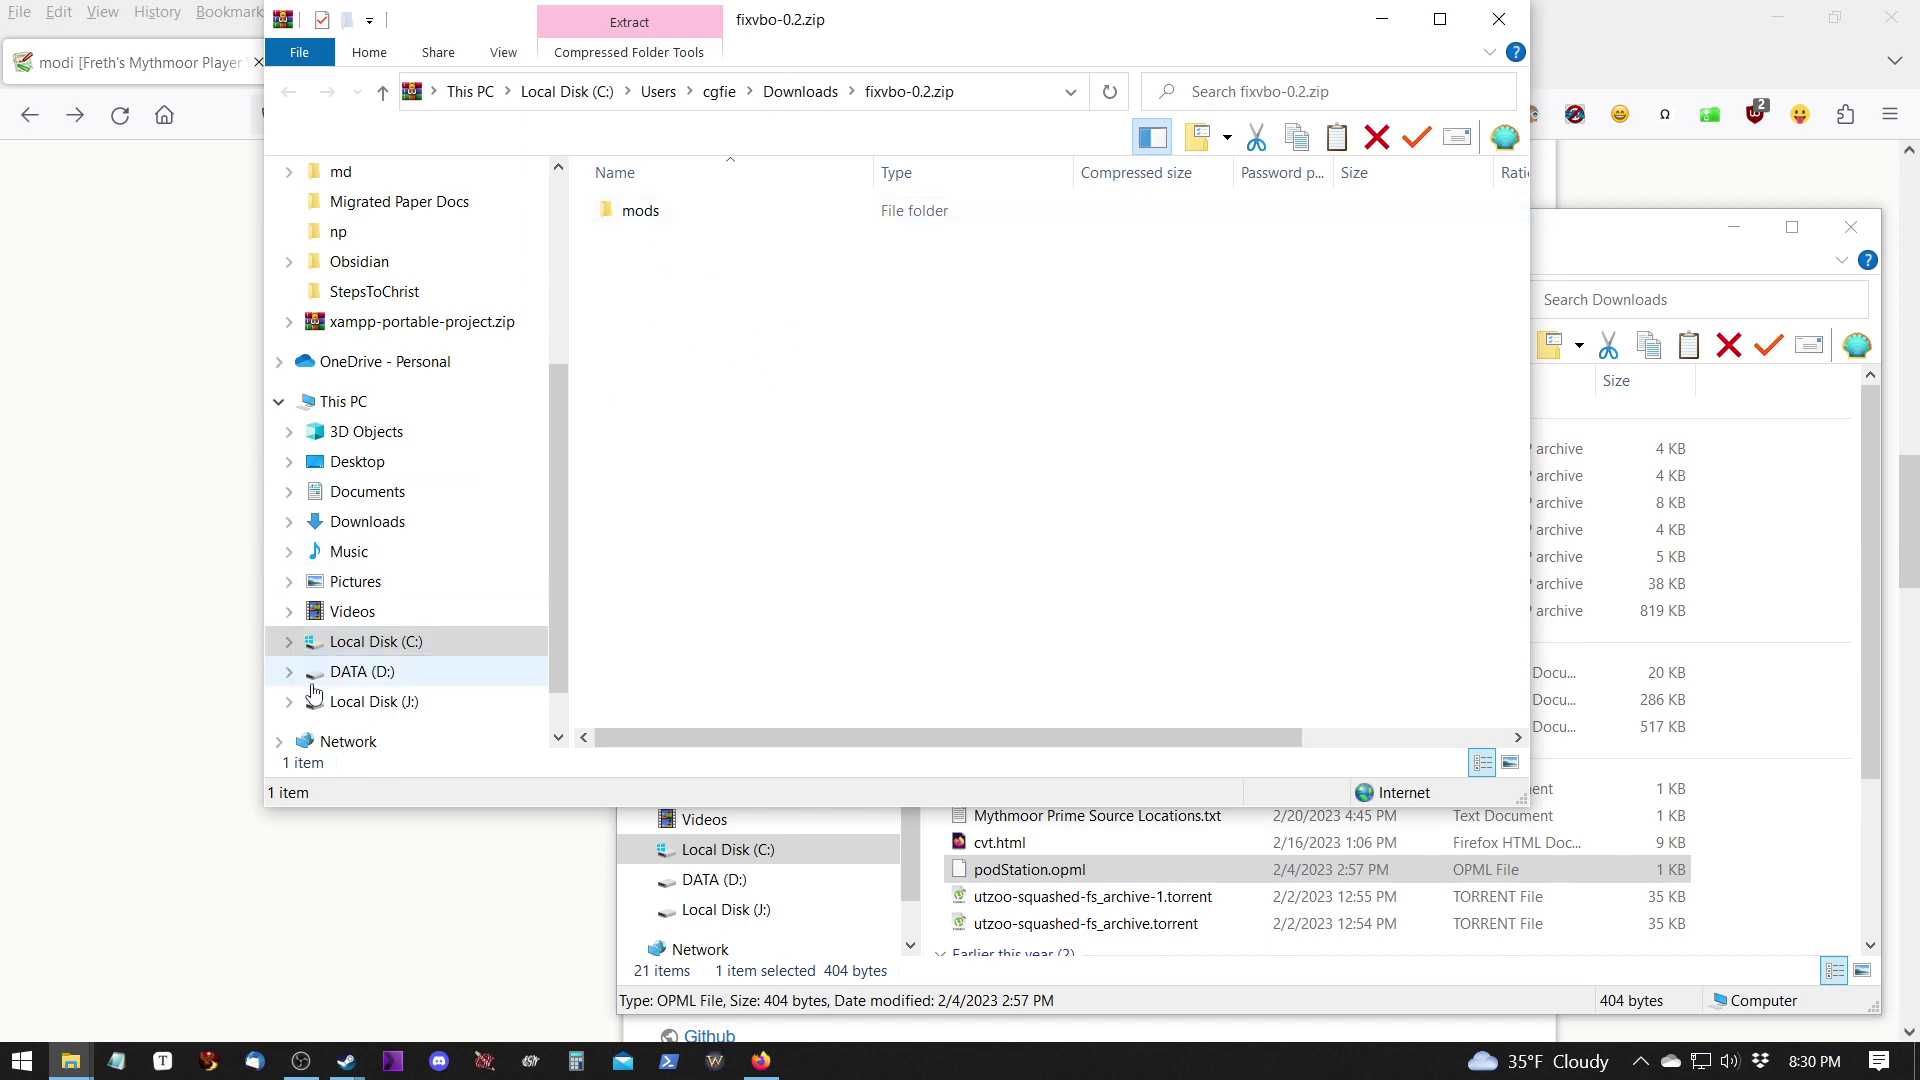
click(285, 834)
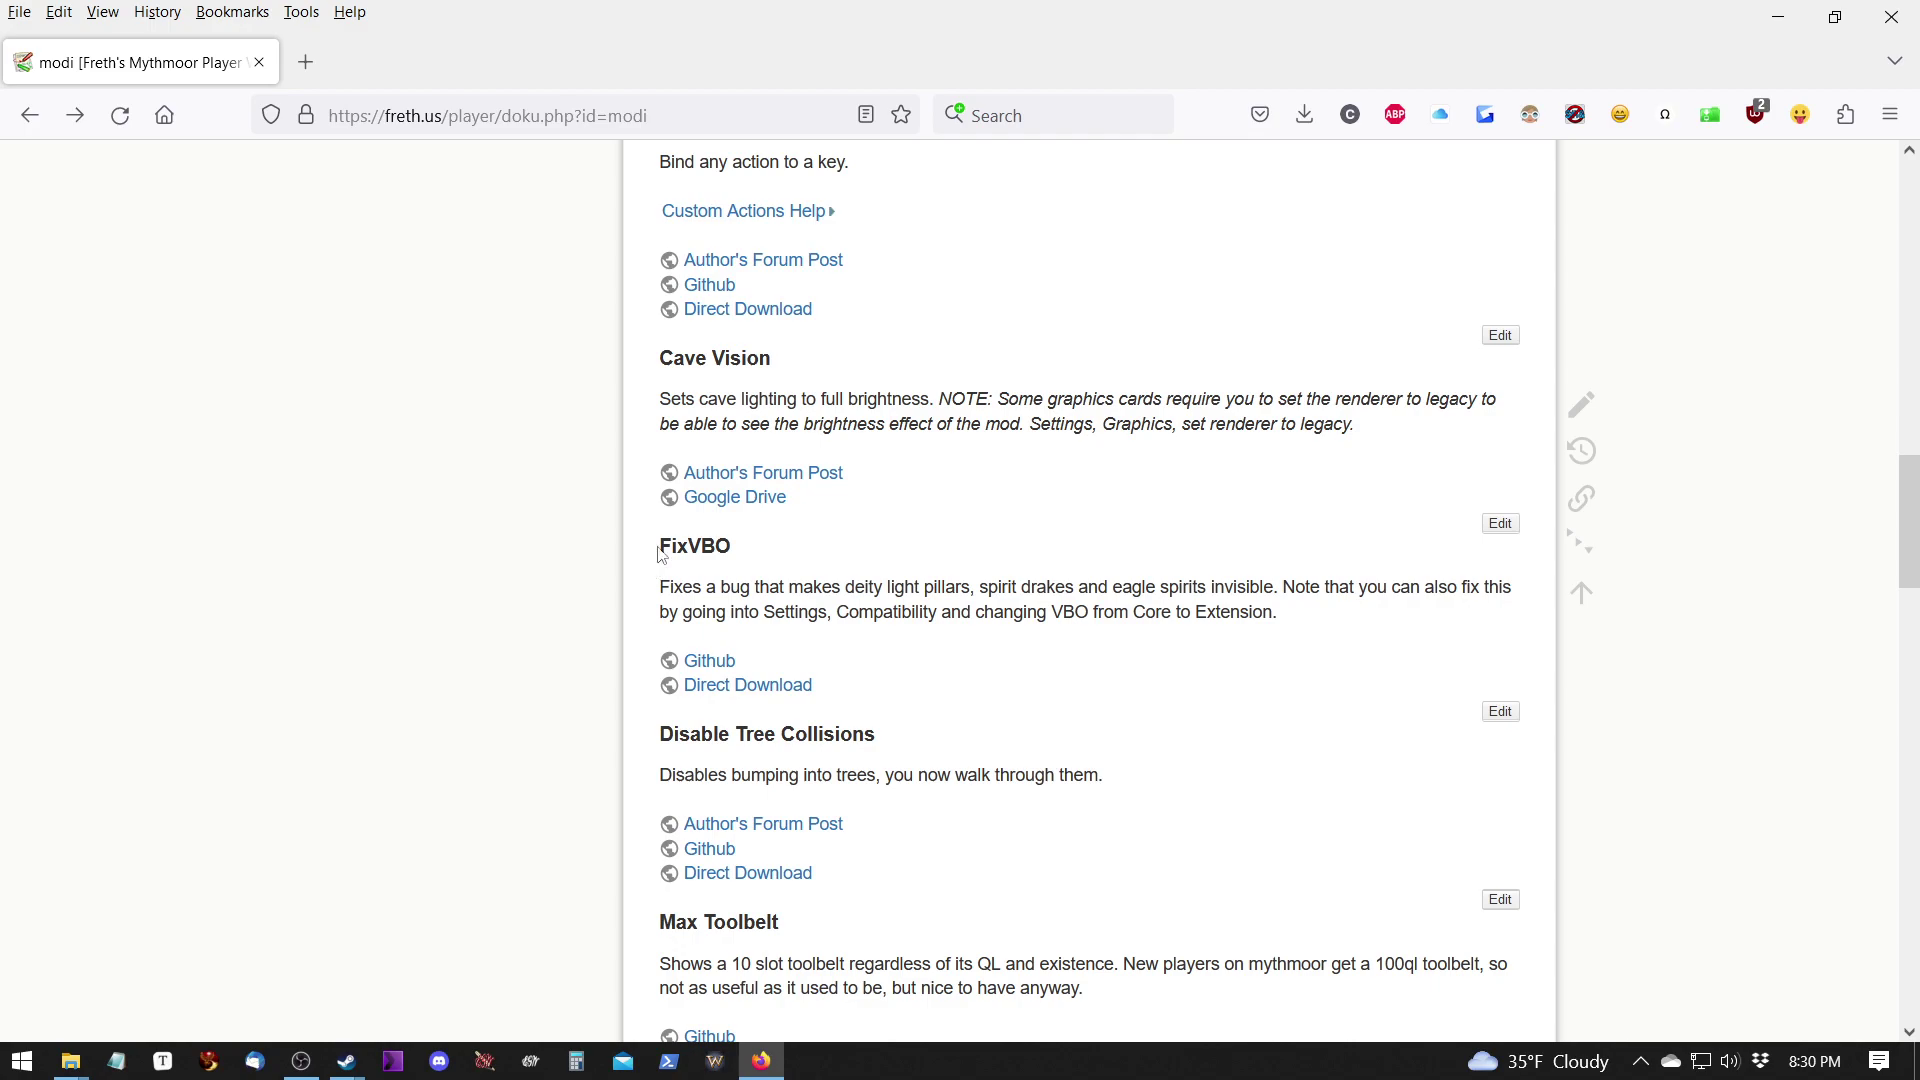
scroll(1122, 808, up, 15)
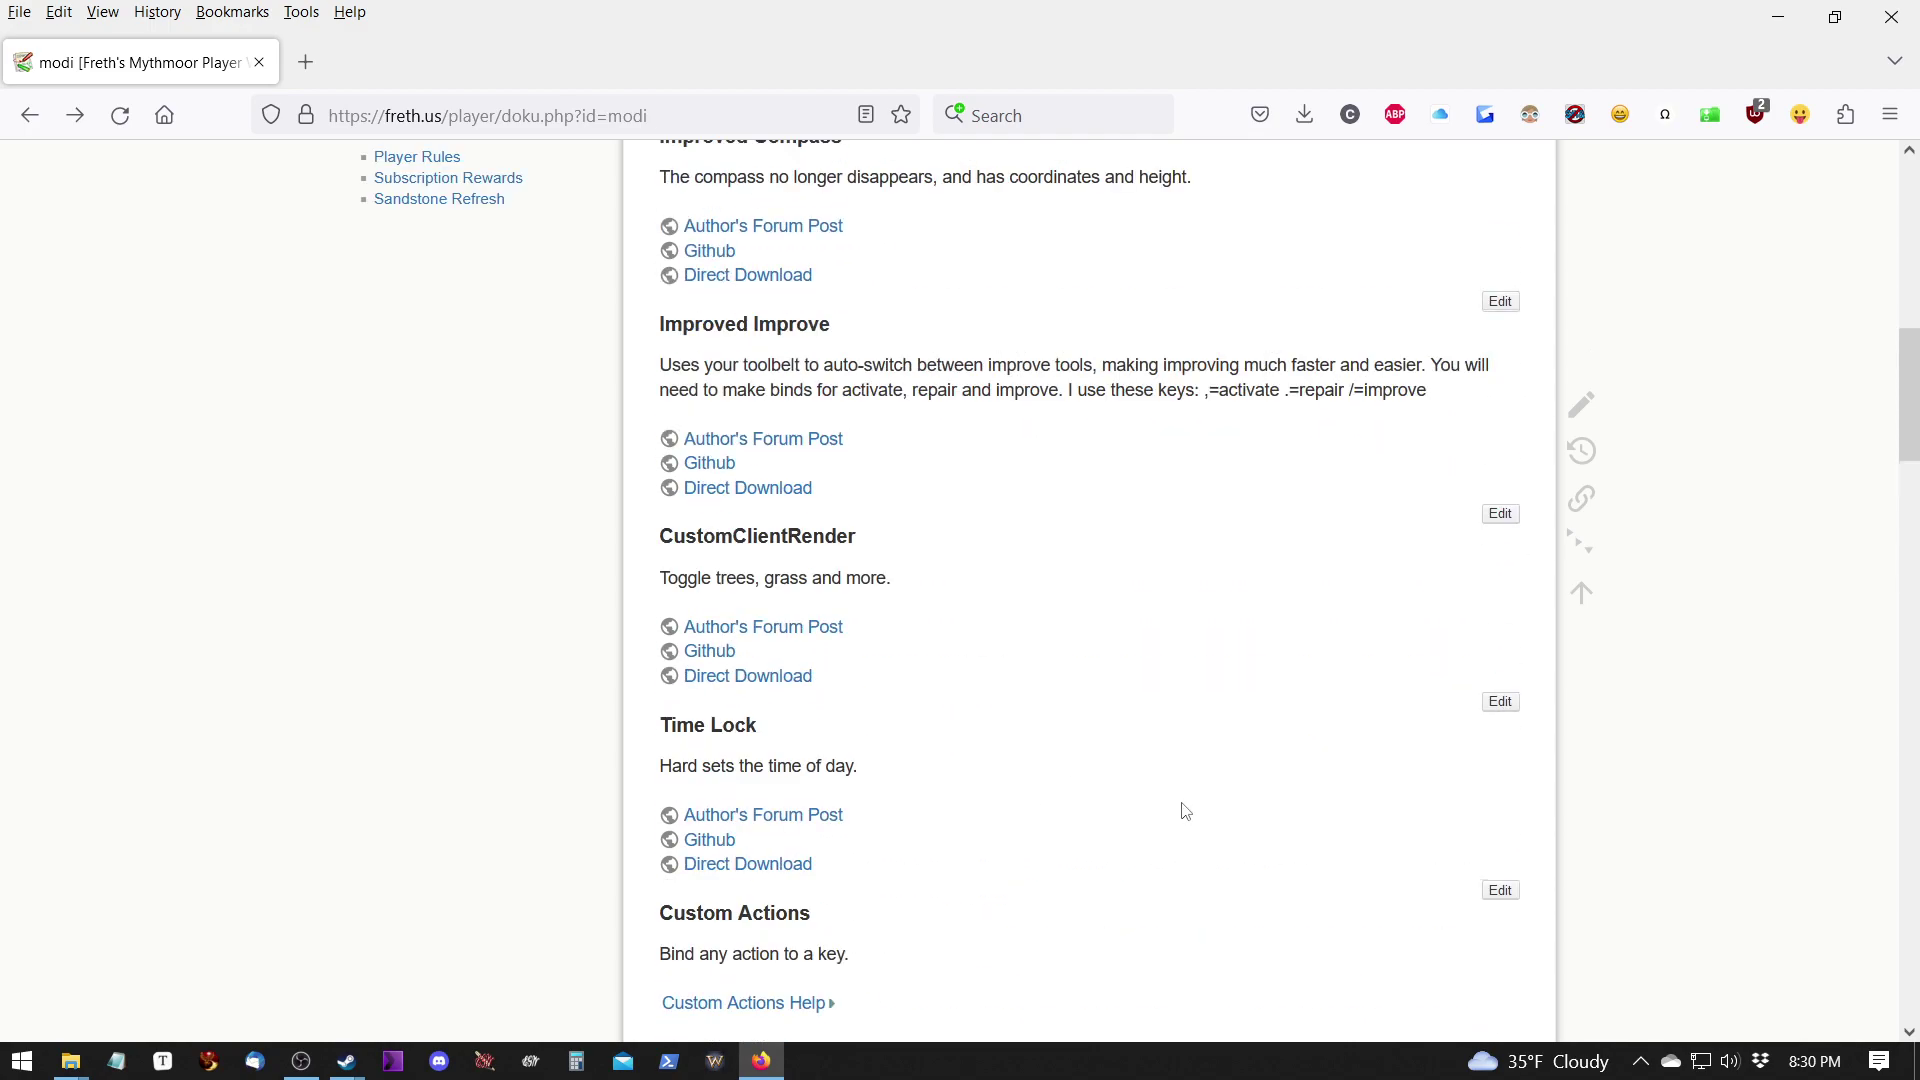
scroll(1105, 805, down, 1)
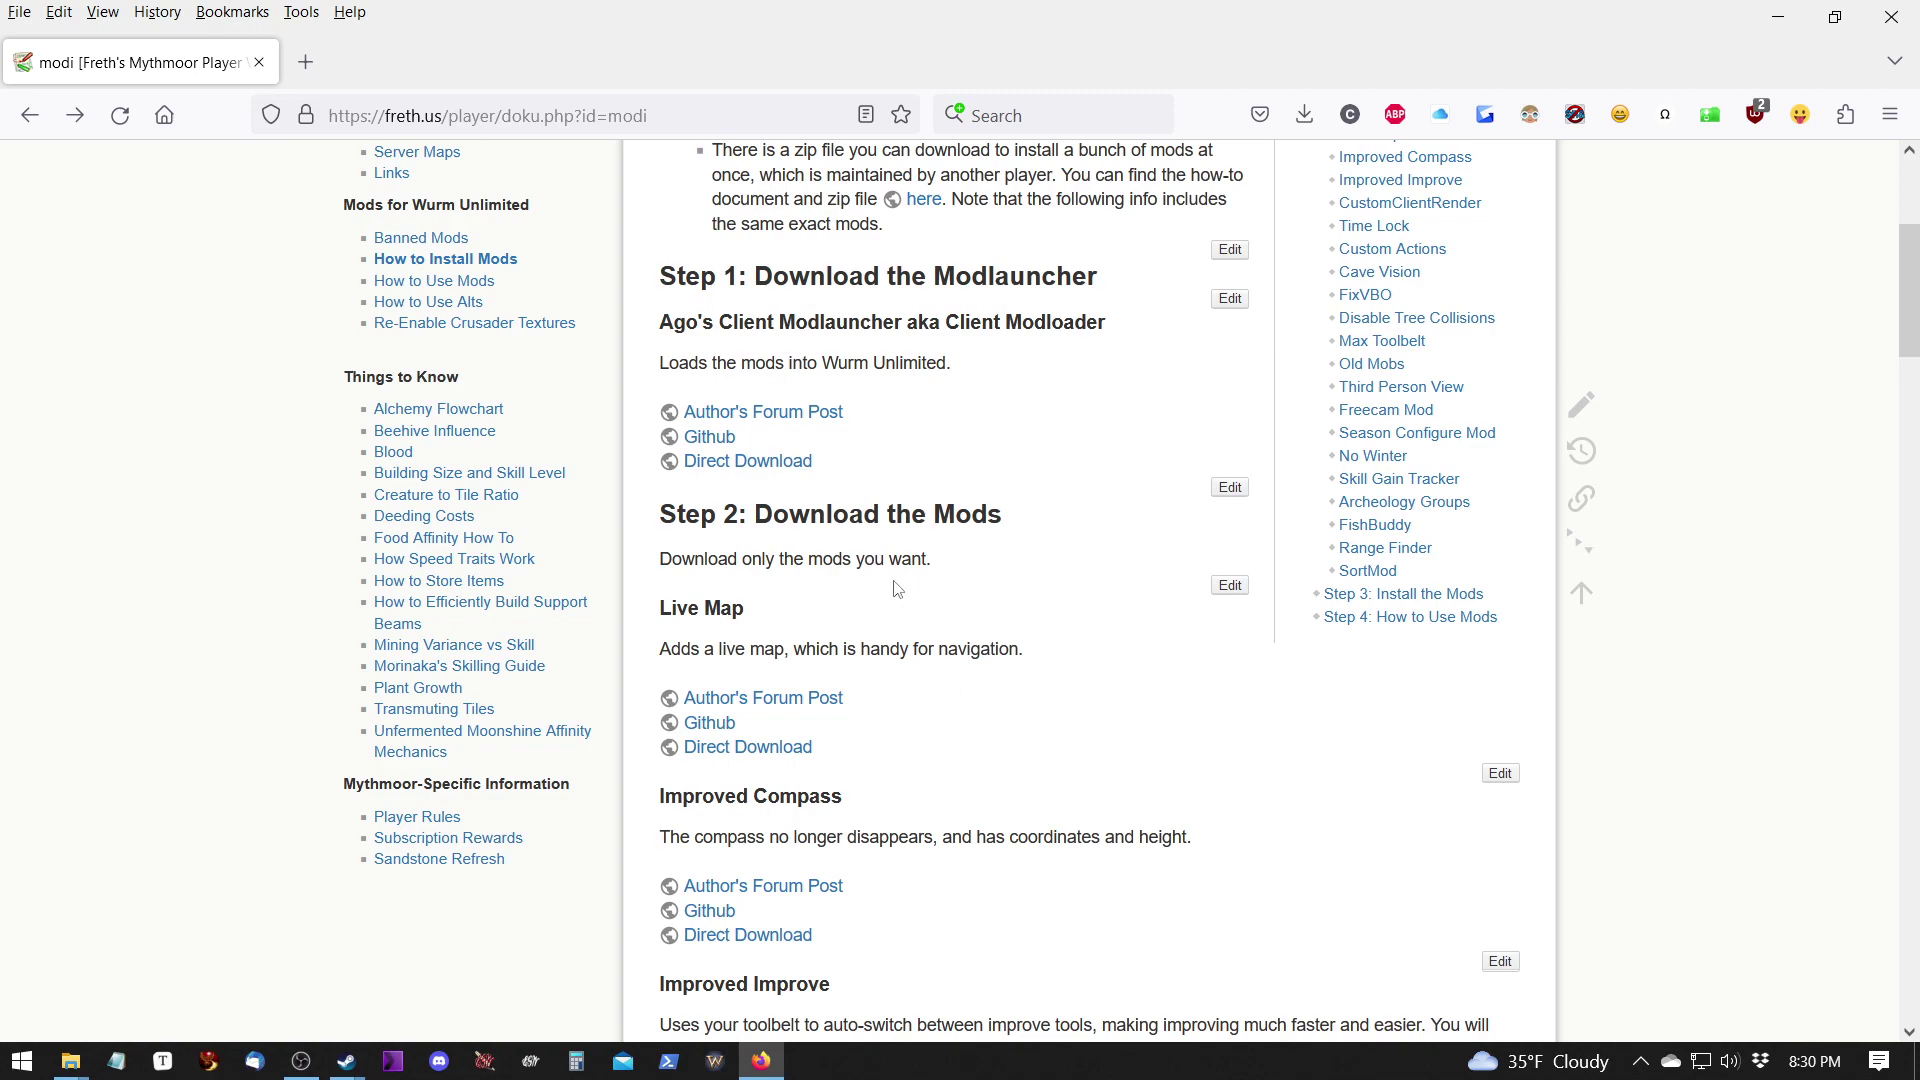
scroll(862, 802, down, 20)
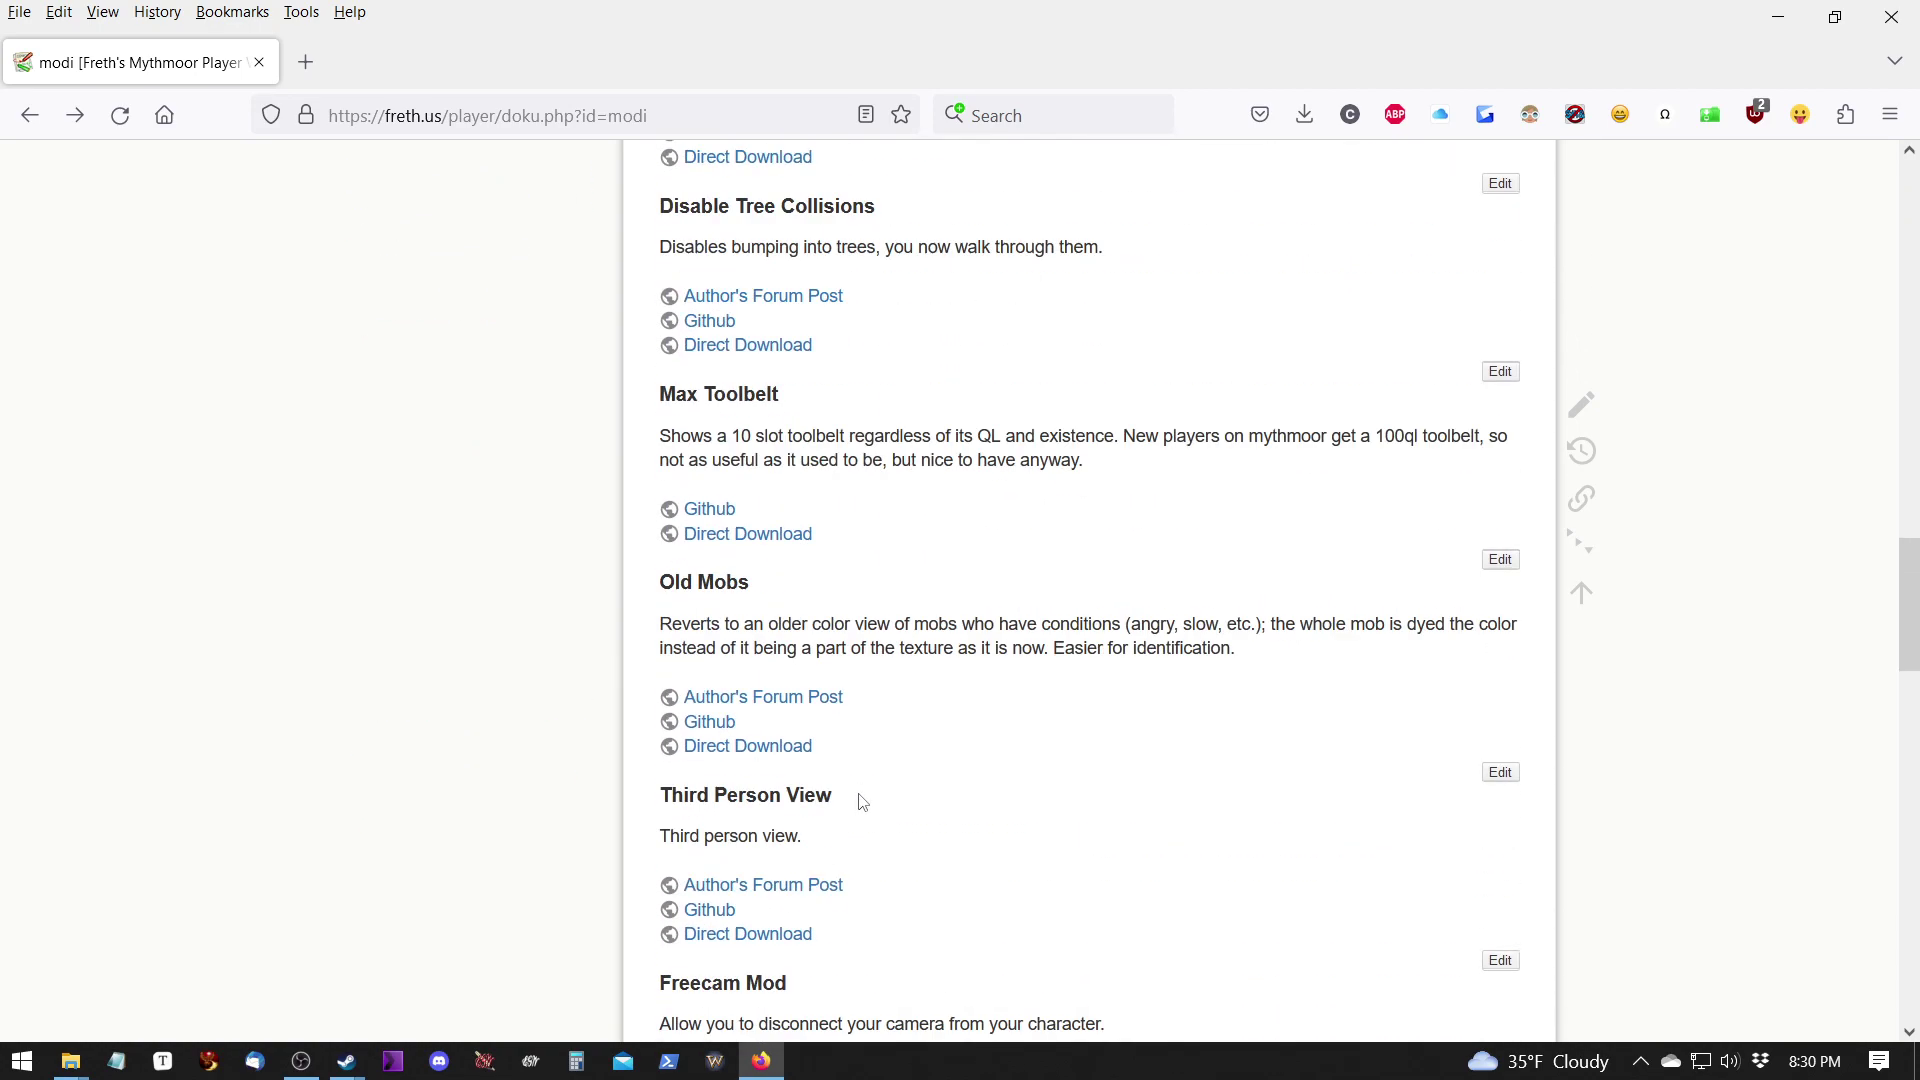
scroll(862, 802, down, 17)
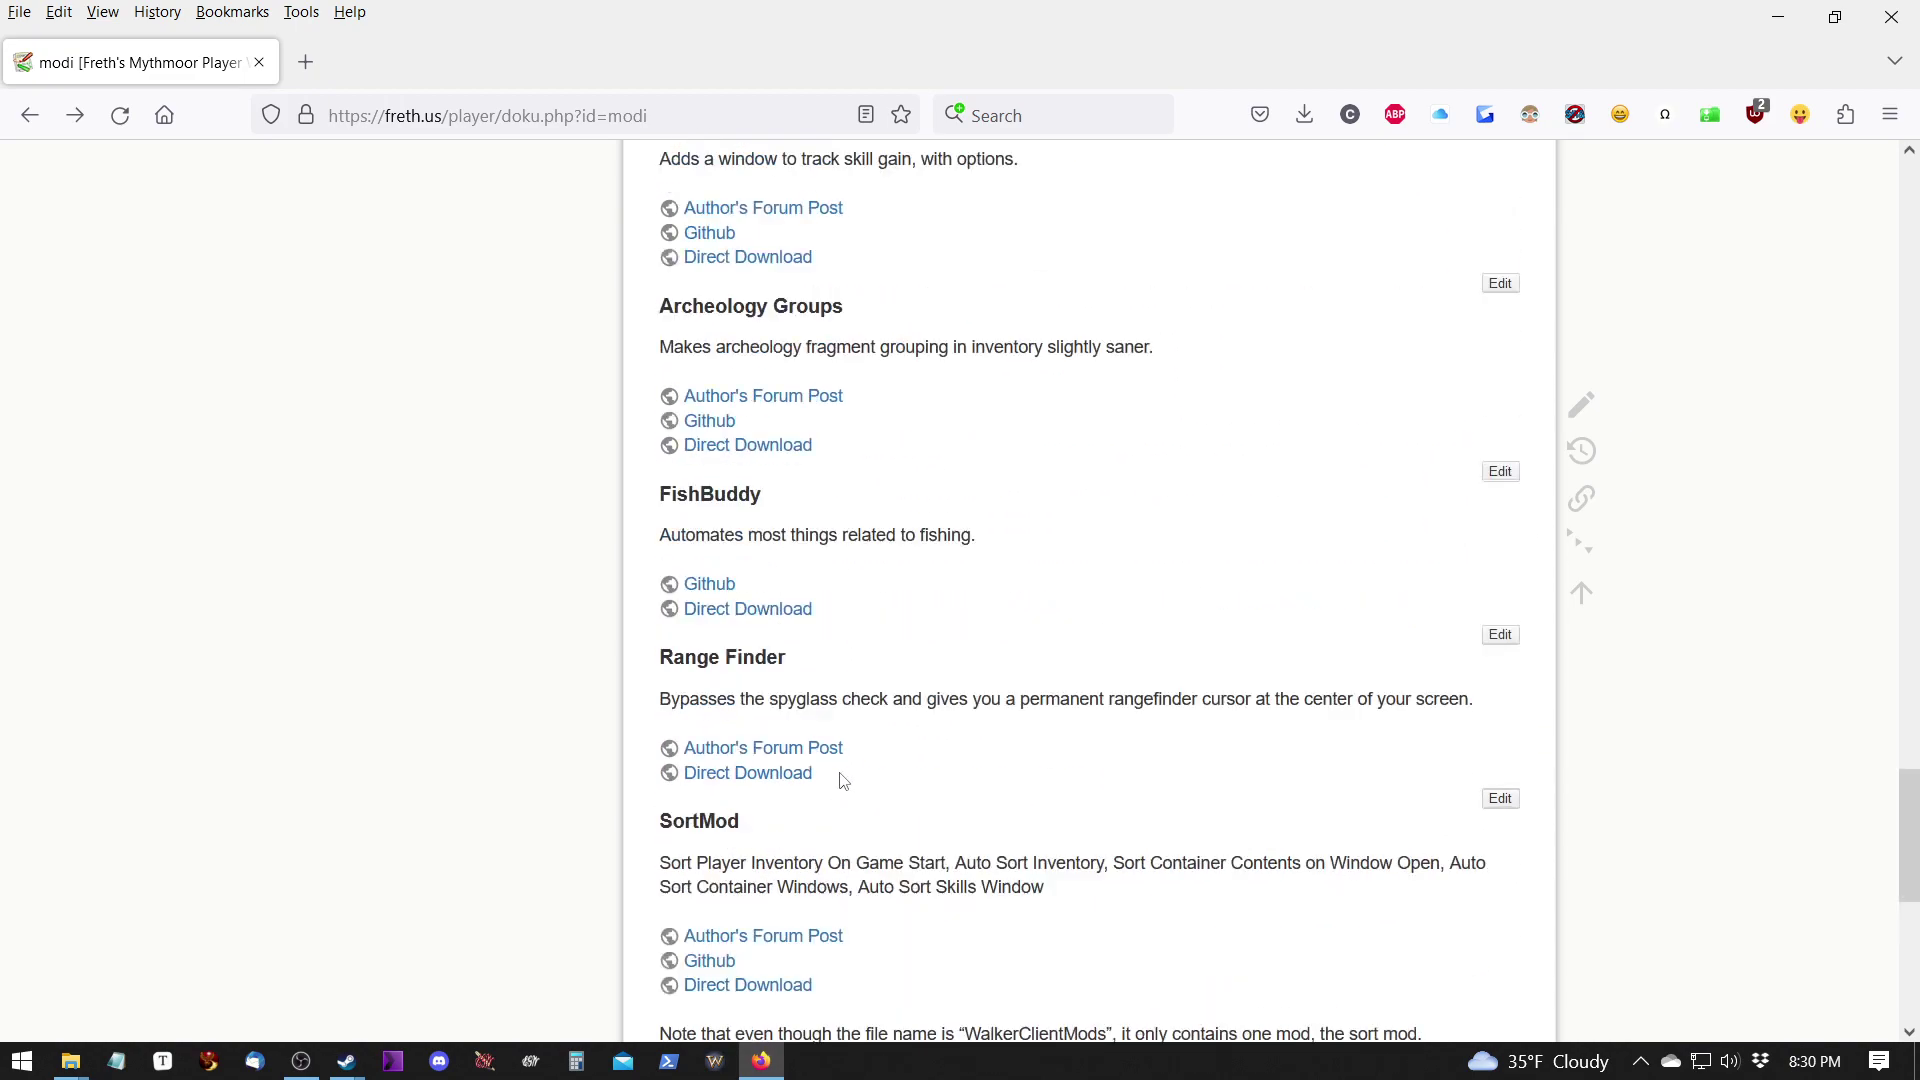
scroll(843, 781, up, 20)
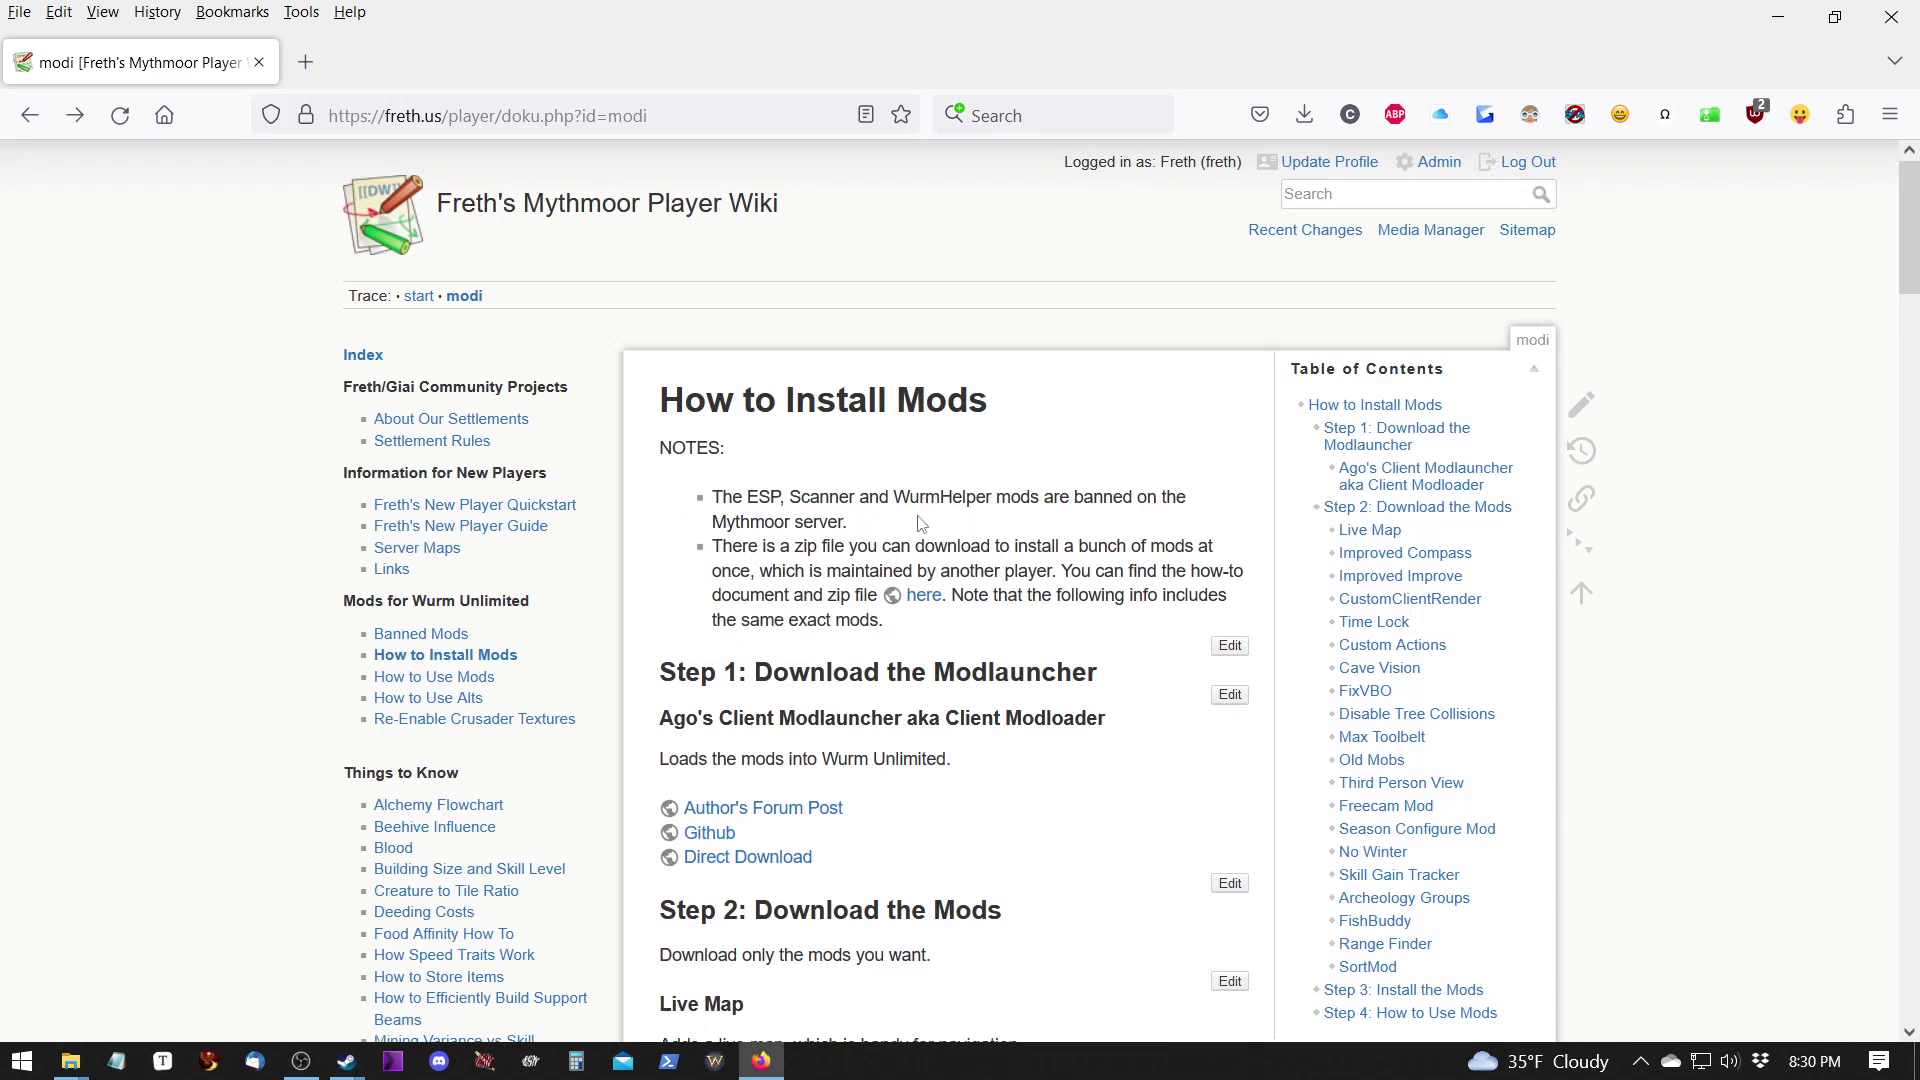
click(793, 497)
drag(894, 497, 987, 514)
click(970, 508)
drag(991, 497, 713, 489)
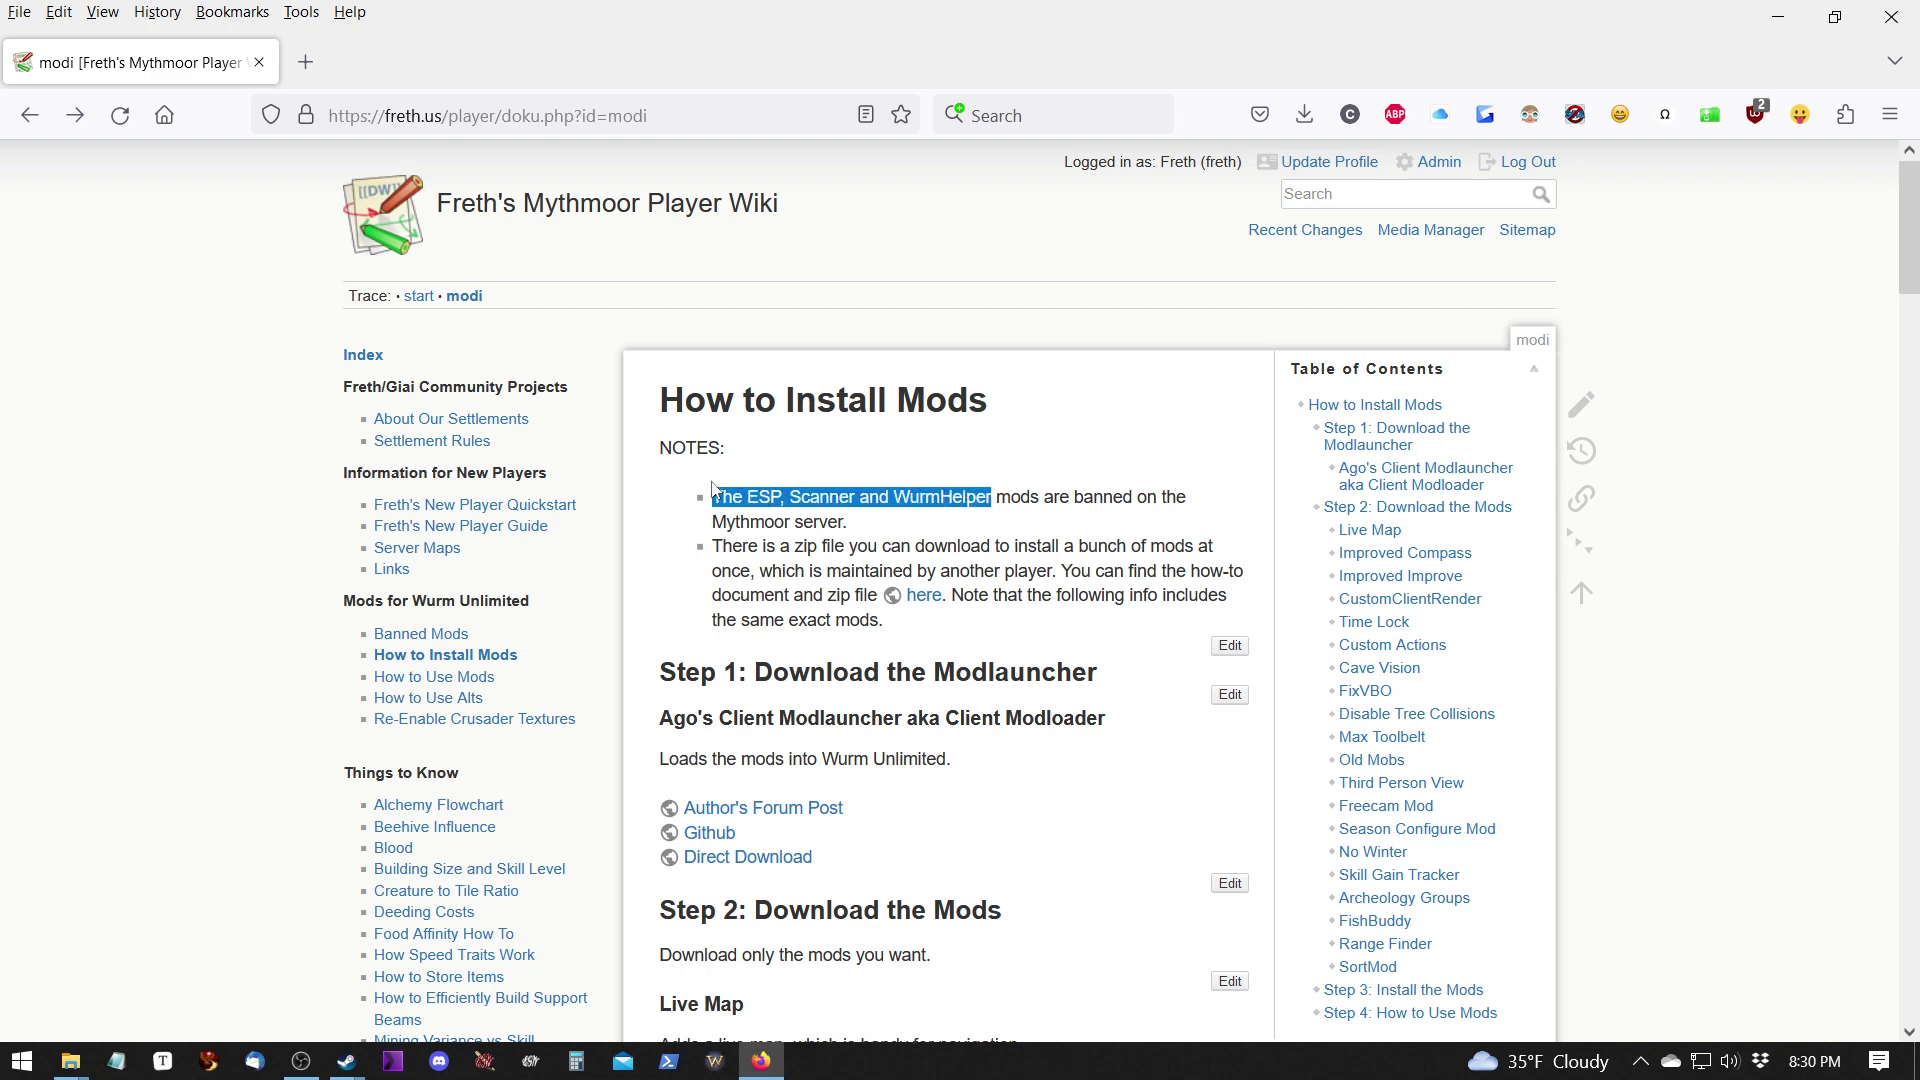
click(847, 566)
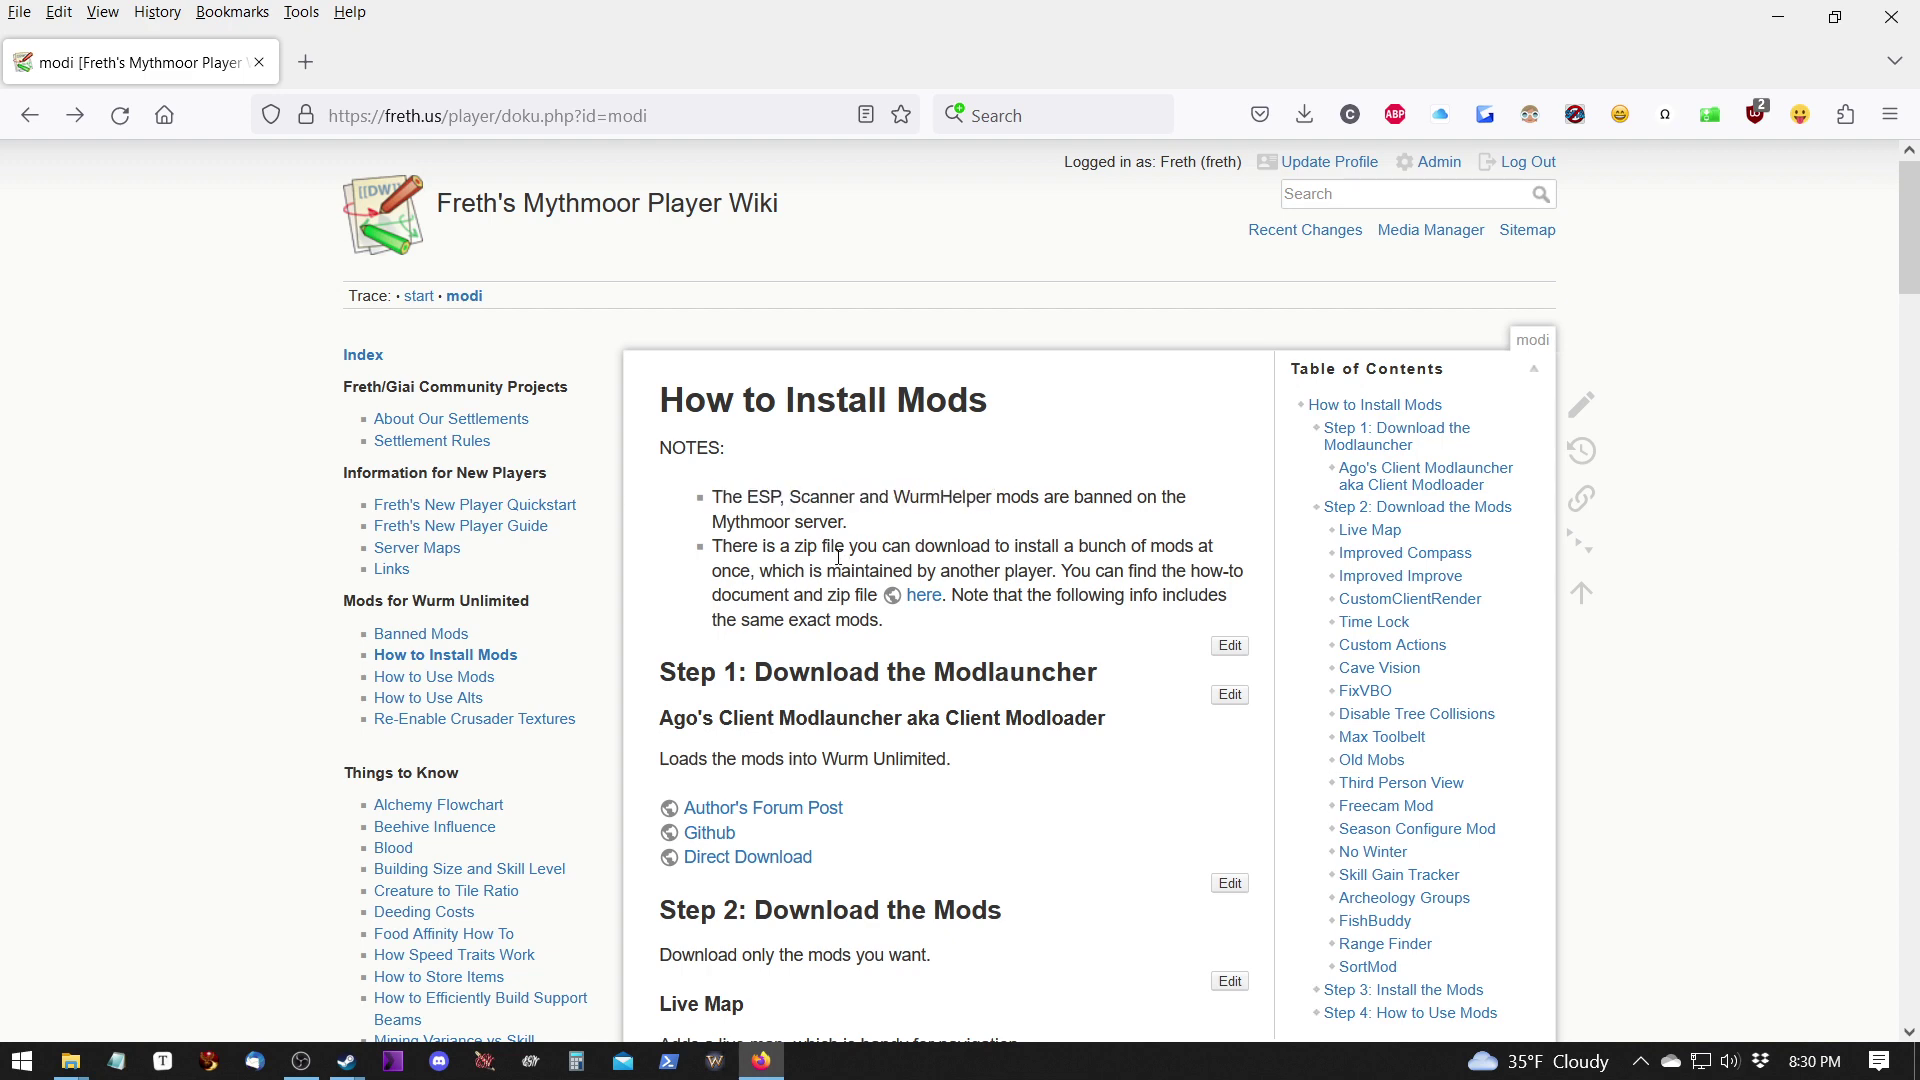